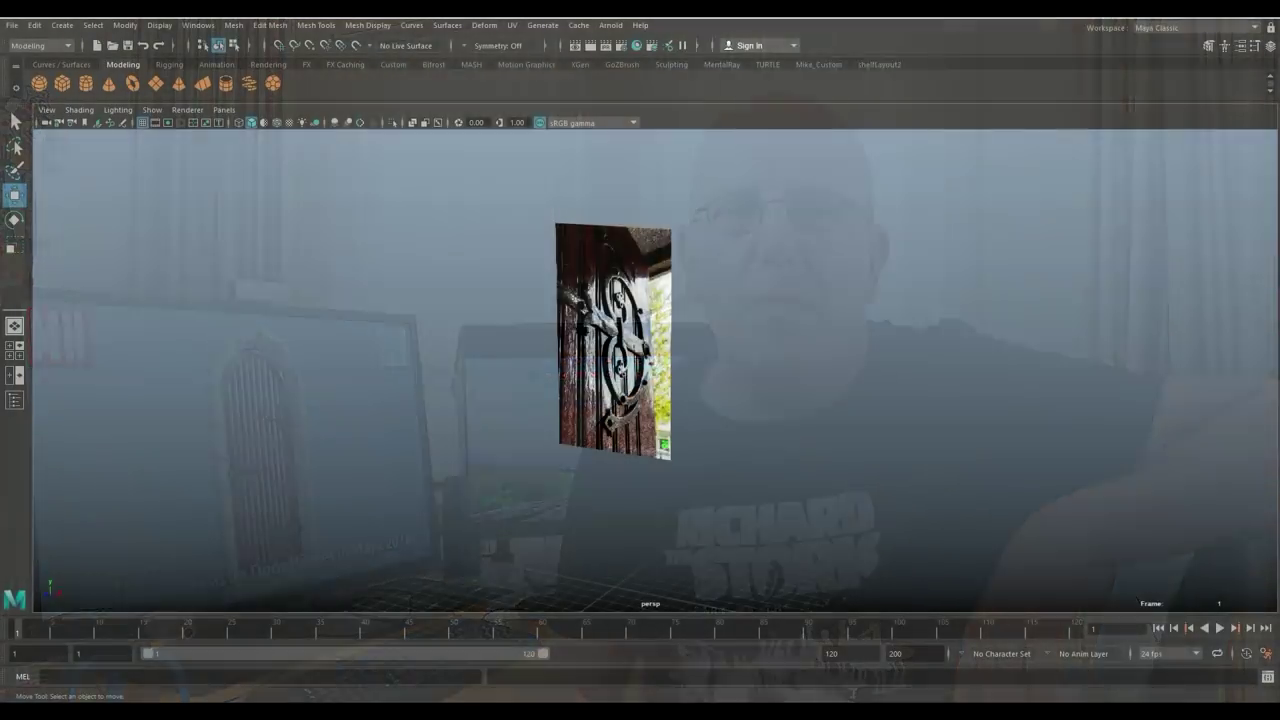
# Examine the curved wrought-iron hinge in the door reference image
pyautogui.keyDown('alt'); pyautogui.moveTo(620, 350); pyautogui.dragTo(640, 368); pyautogui.keyUp('alt')
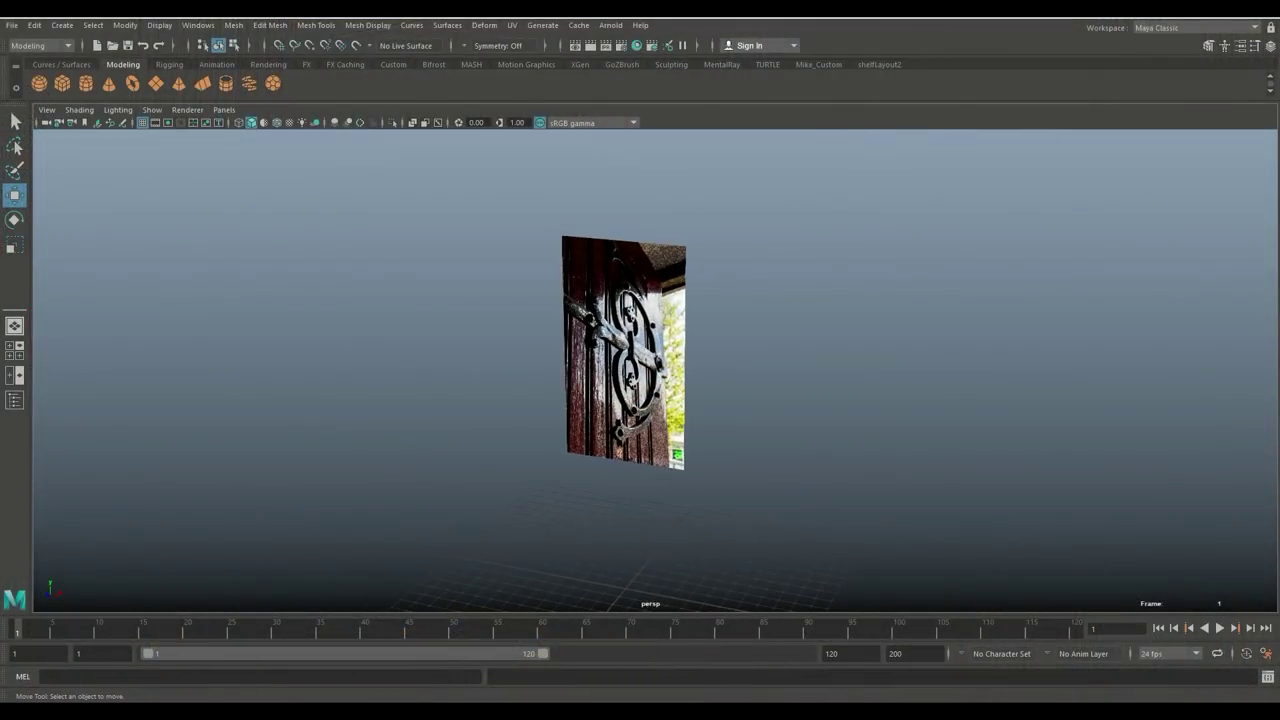
pyautogui.keyDown('alt'); pyautogui.moveTo(630, 360); pyautogui.dragTo(740, 370, button='right'); pyautogui.keyUp('alt')
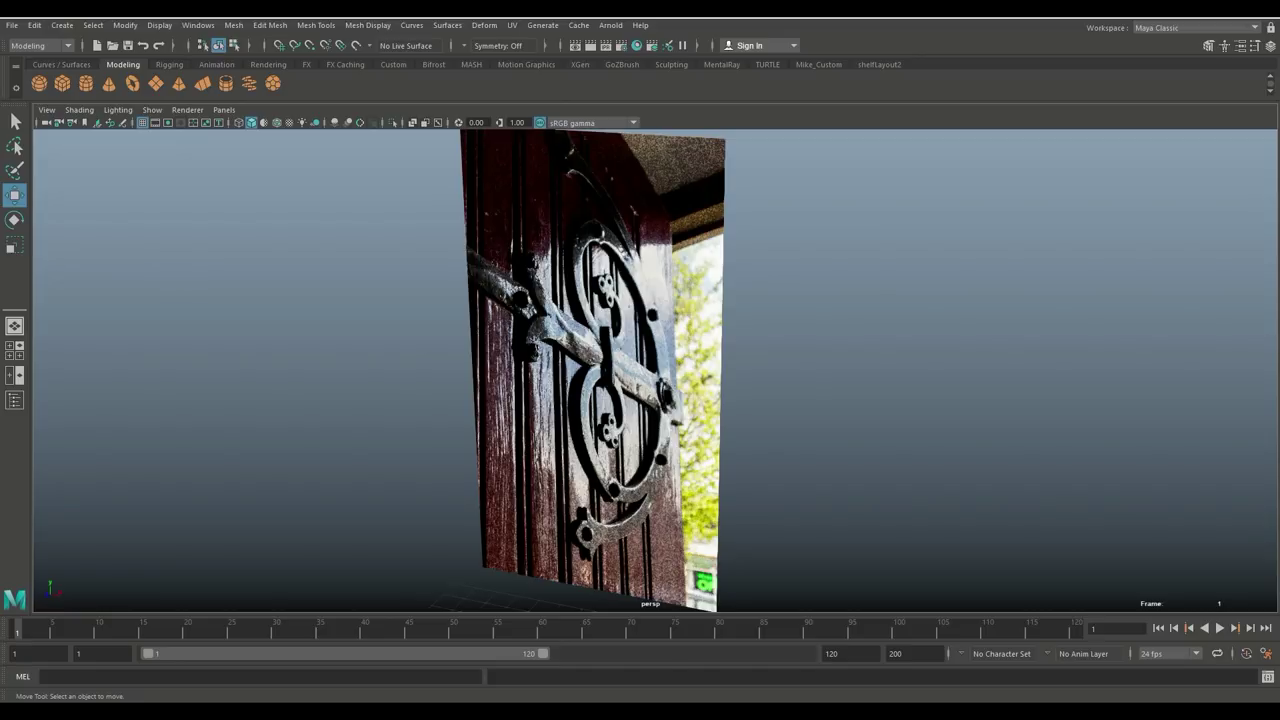
pyautogui.scroll(-4, 655, 370)
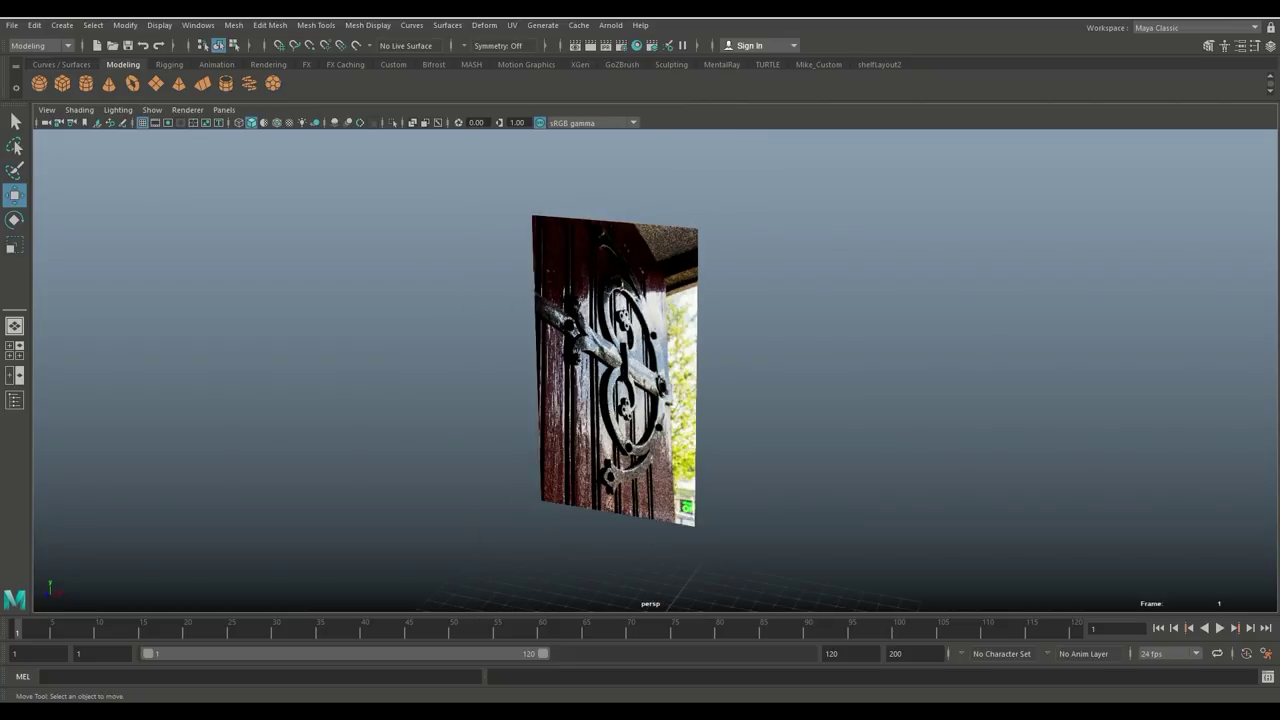
pyautogui.keyDown('alt'); pyautogui.moveTo(640, 400); pyautogui.dragTo(508, 265, button='middle'); pyautogui.keyUp('alt')
pyautogui.scroll(-4, 540, 300)
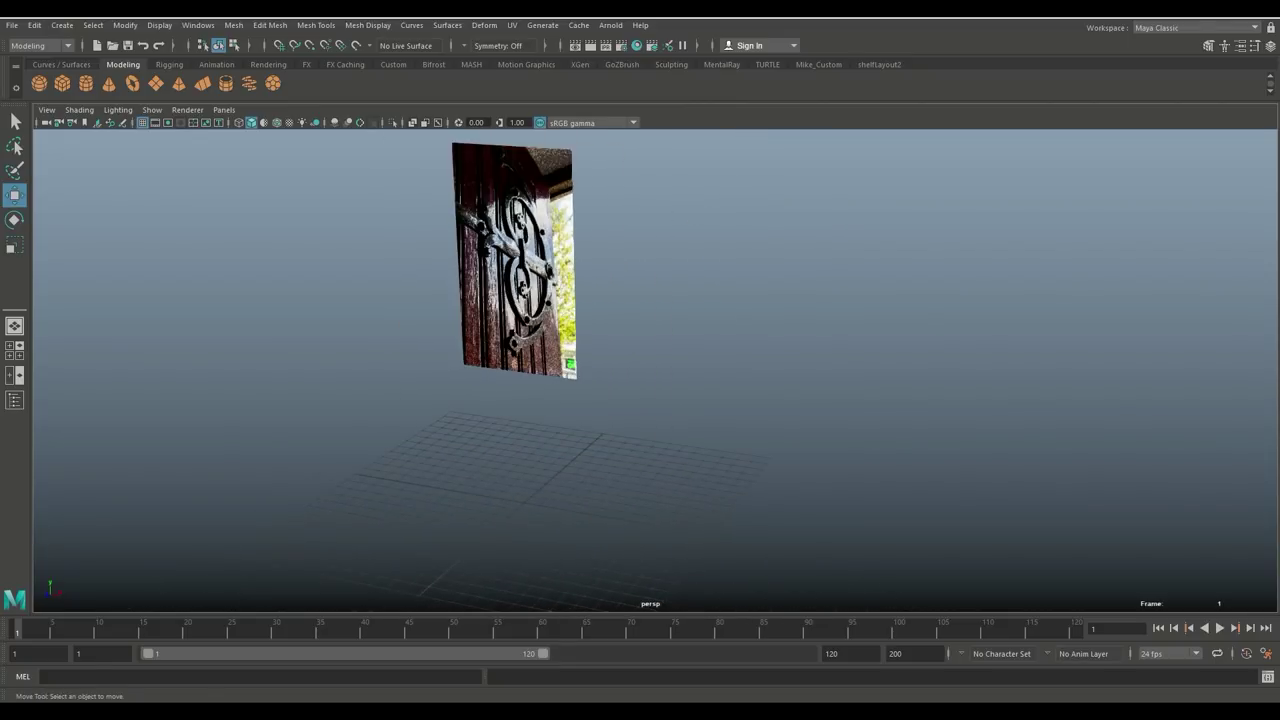
pyautogui.keyDown('alt'); pyautogui.moveTo(540, 350); pyautogui.dragTo(551, 268, button='middle'); pyautogui.keyUp('alt')
pyautogui.moveTo(551, 268)
pyautogui.keyDown('alt'); pyautogui.mouseDown()
pyautogui.moveTo(606, 318)
pyautogui.moveTo(559, 292)
pyautogui.mouseUp(); pyautogui.keyUp('alt')
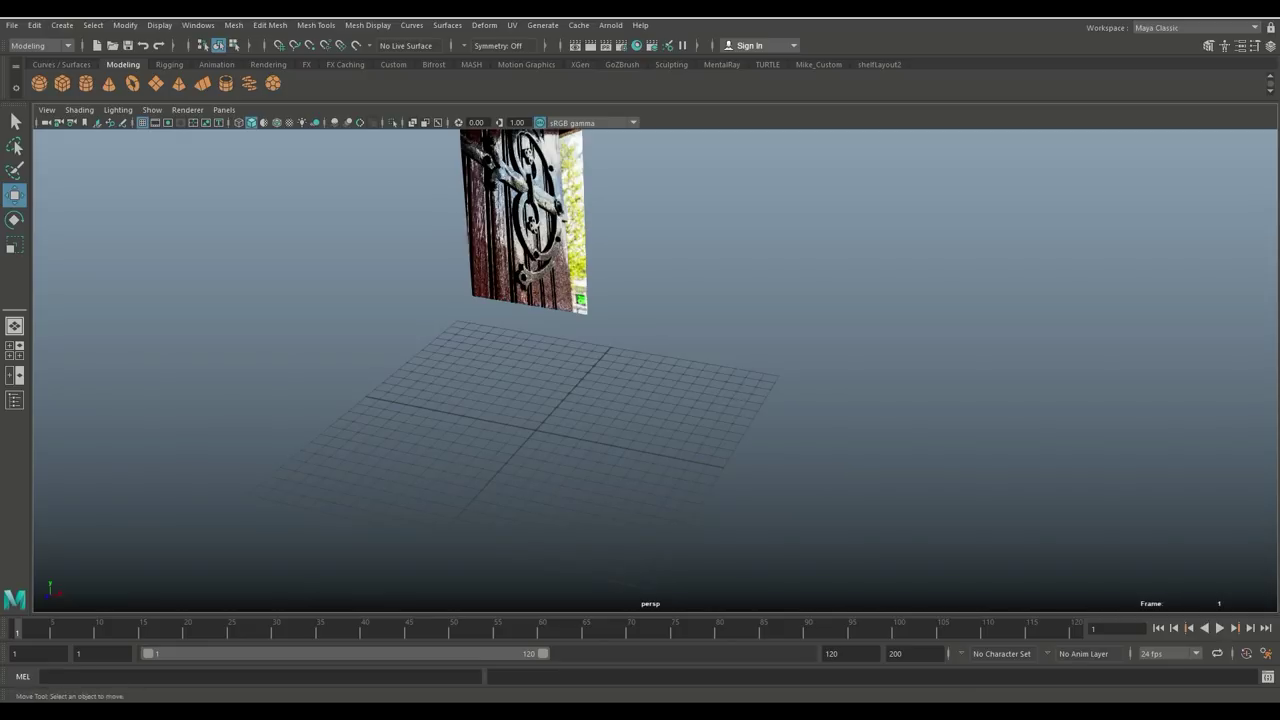
# Create a polygon cube, scale it uniformly to about 7.8, and flatten its depth to about 2.2
pyautogui.click(62, 83)
pyautogui.press('r')
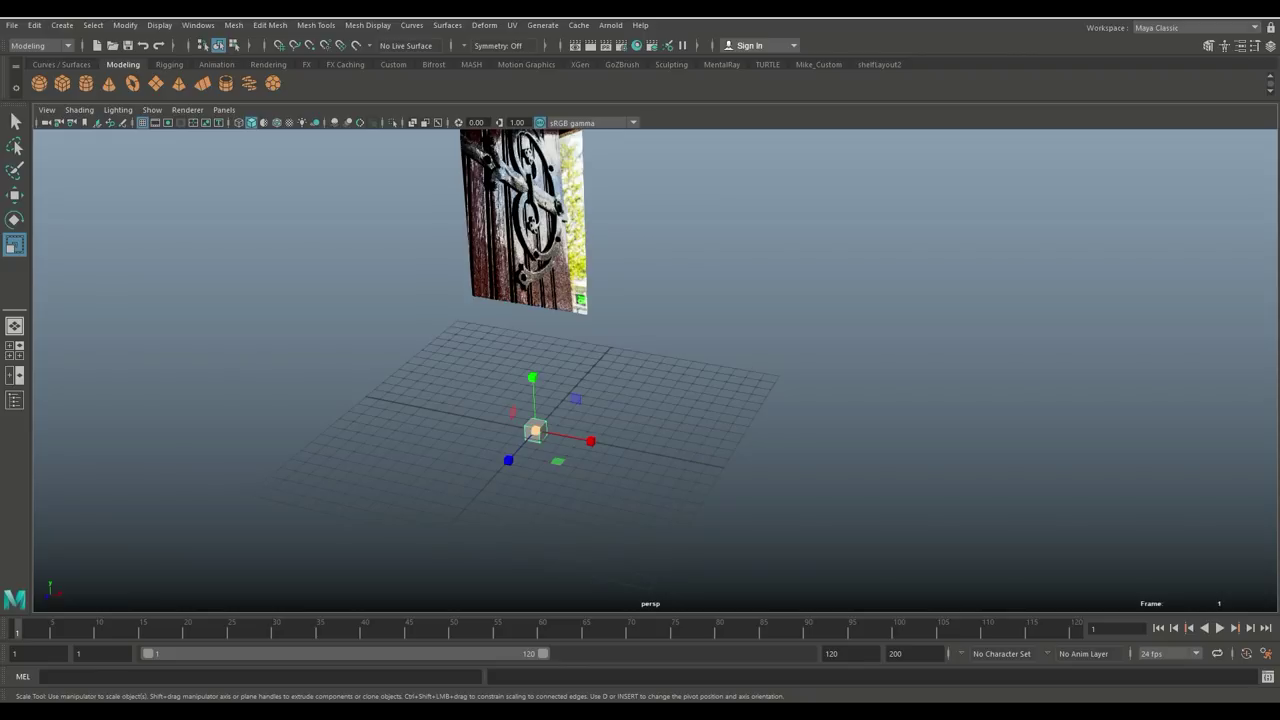
pyautogui.moveTo(535, 431); pyautogui.dragTo(988, 431)
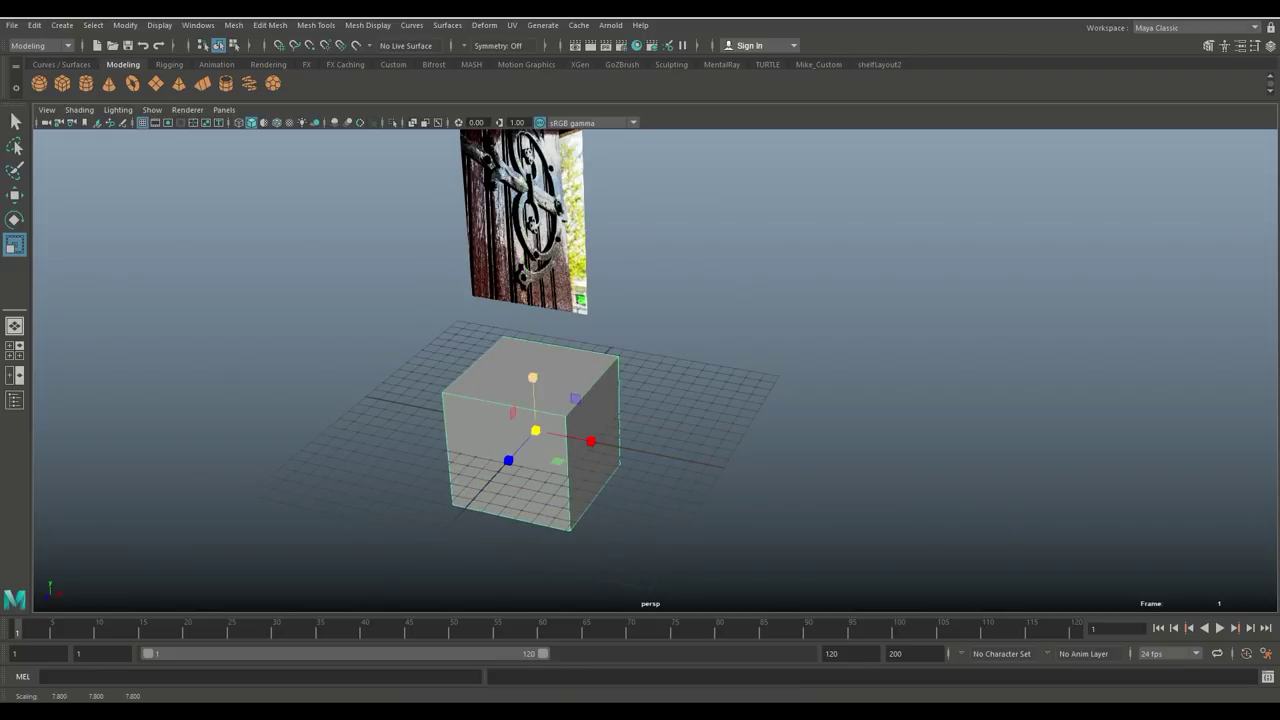
pyautogui.moveTo(508, 458)
pyautogui.mouseDown()
pyautogui.moveTo(526, 437)
pyautogui.moveTo(508, 460)
pyautogui.mouseUp()
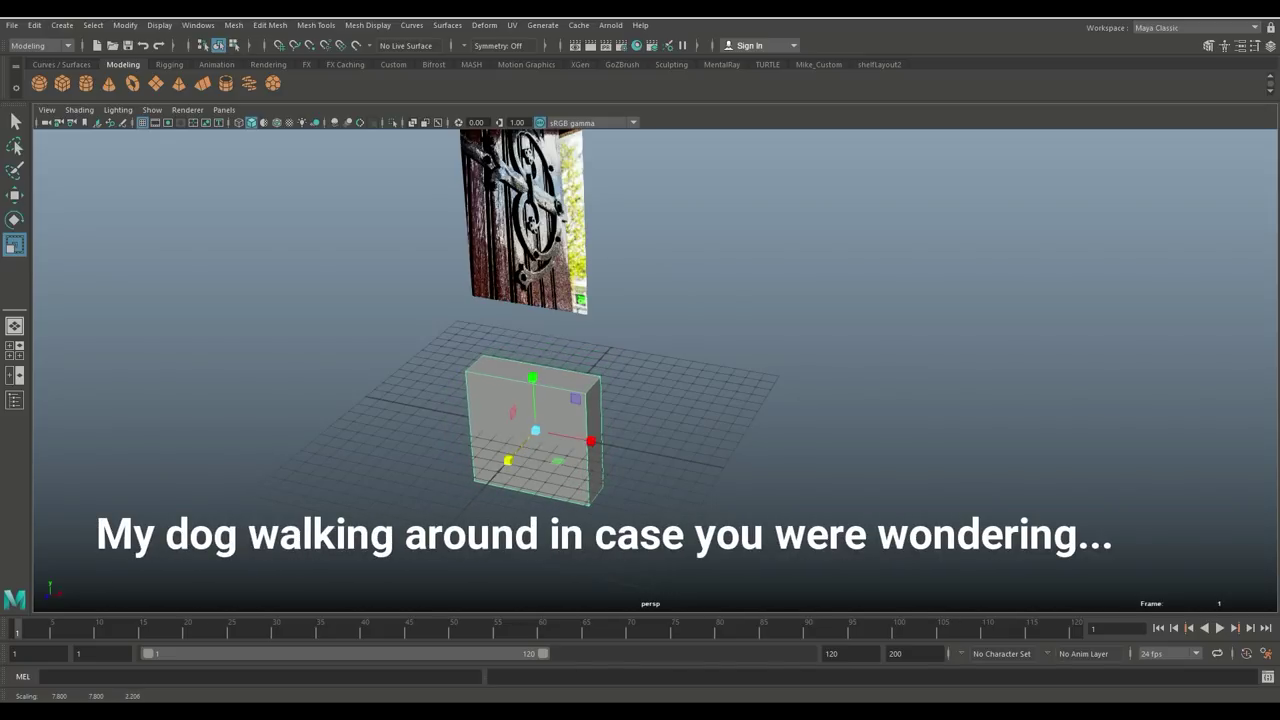
# Start a CV curve in the top view just beyond the block's +X end, running straight out before bending toward +Z
pyautogui.click(62, 25)
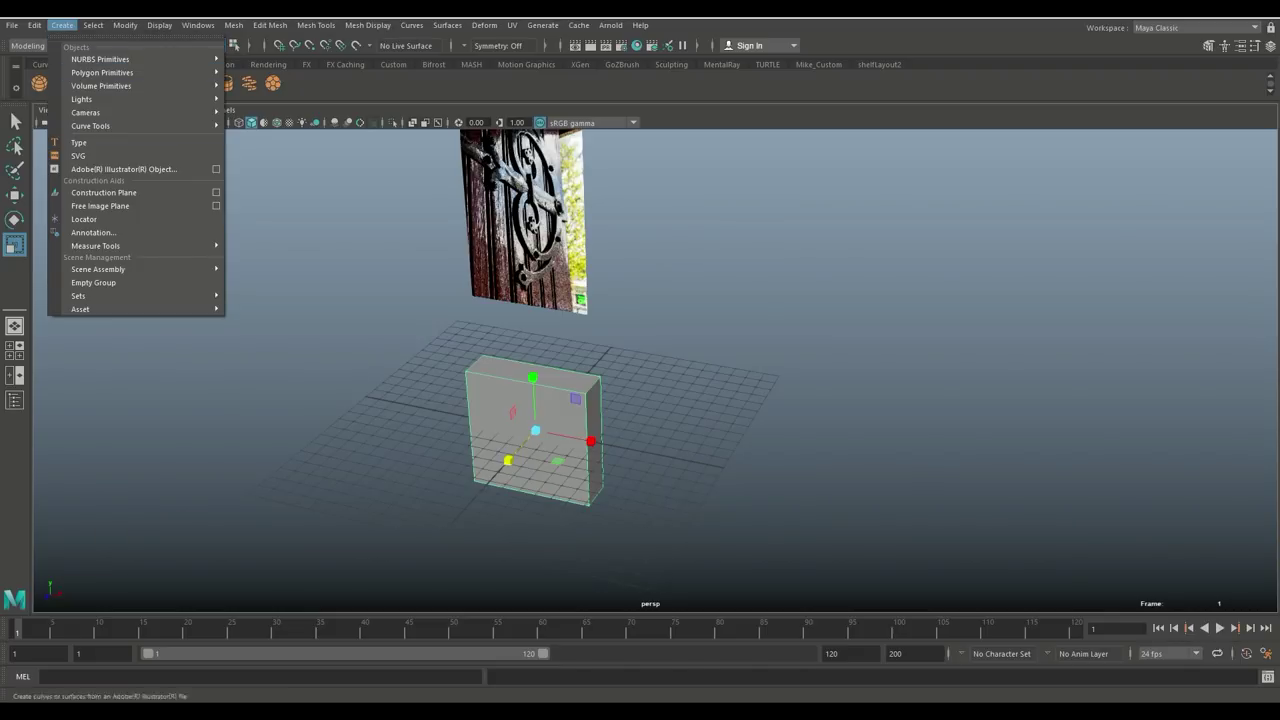
pyautogui.moveTo(90, 126)
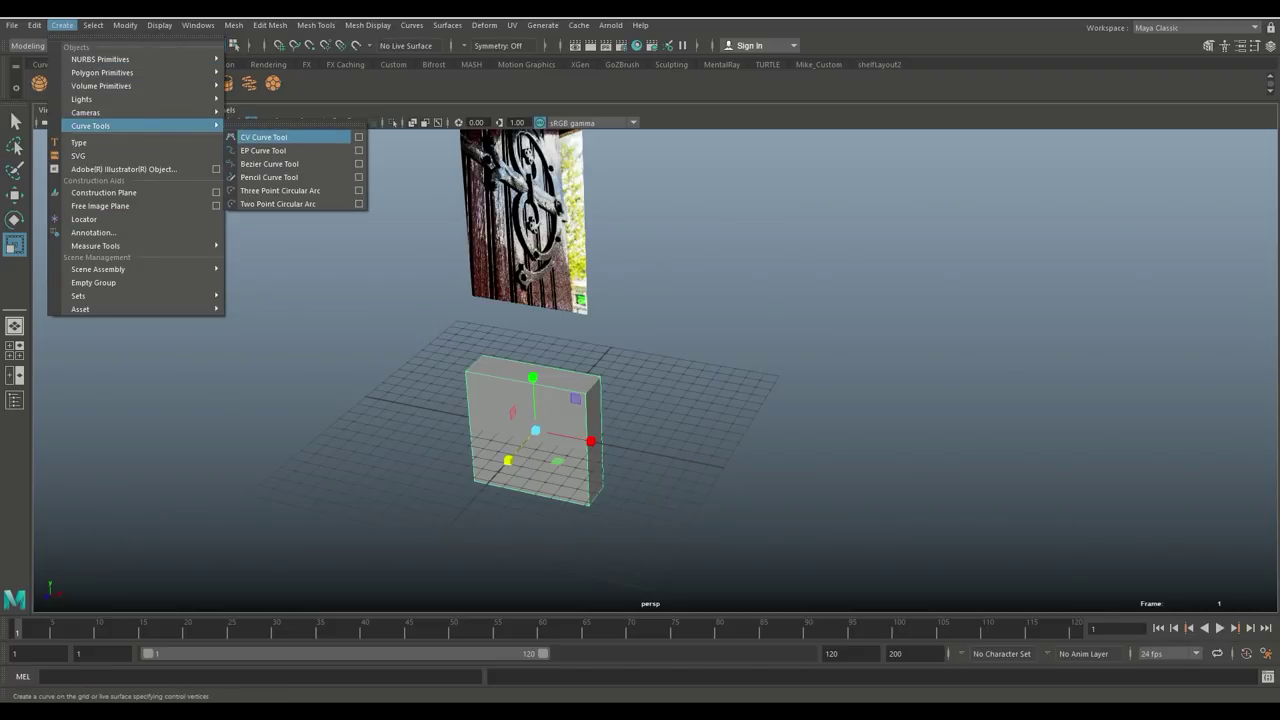
pyautogui.click(263, 137)
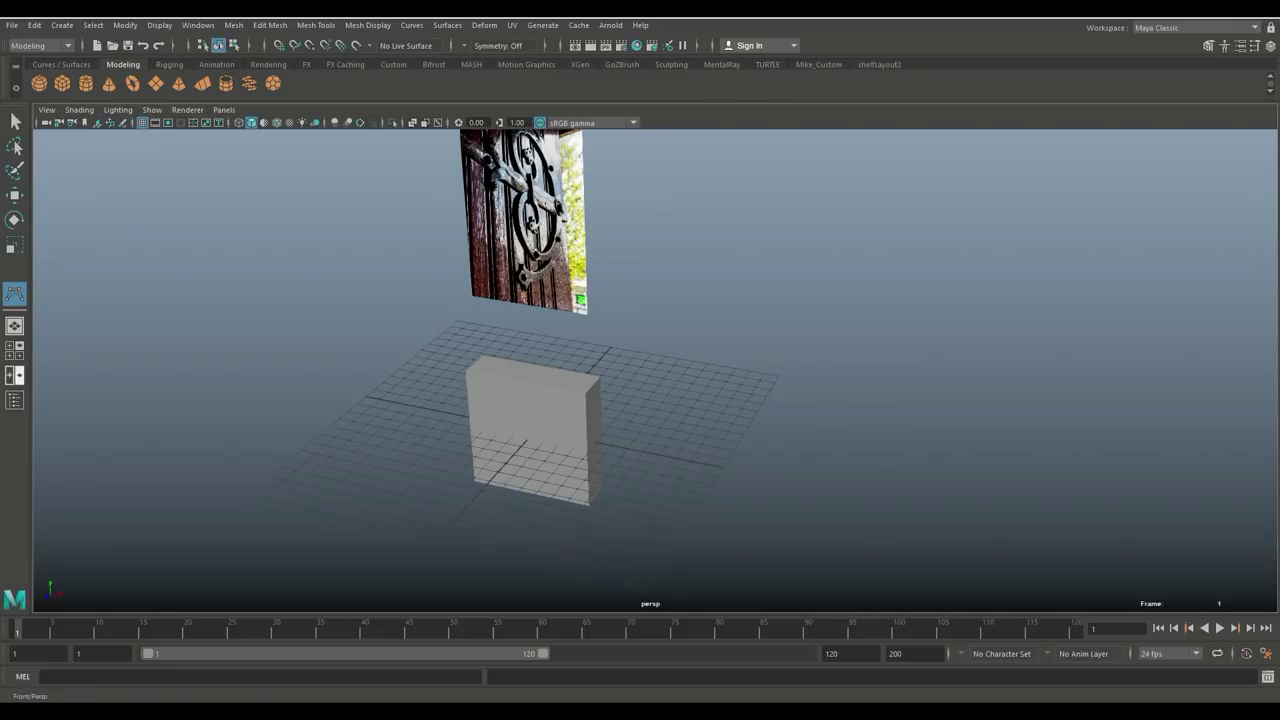
pyautogui.click(14, 350)
pyautogui.press('space')
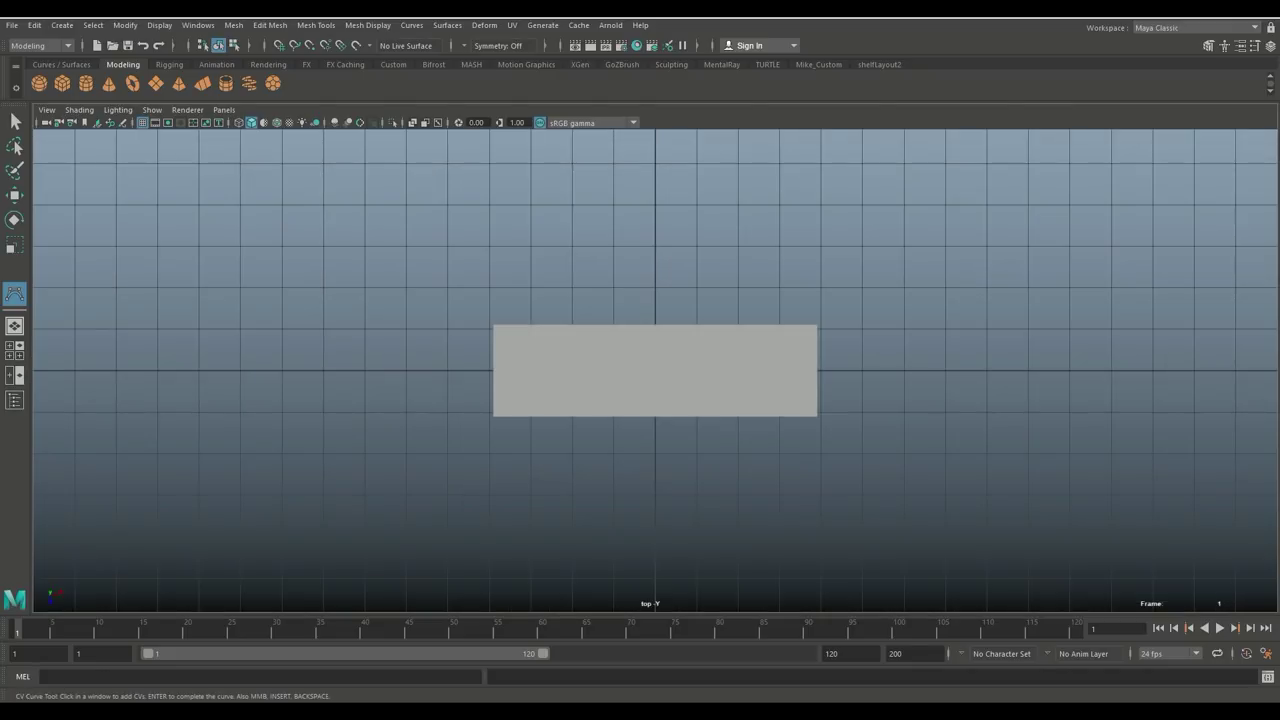
pyautogui.keyDown('alt'); pyautogui.moveTo(655, 370); pyautogui.dragTo(346, 245, button='middle'); pyautogui.keyUp('alt')
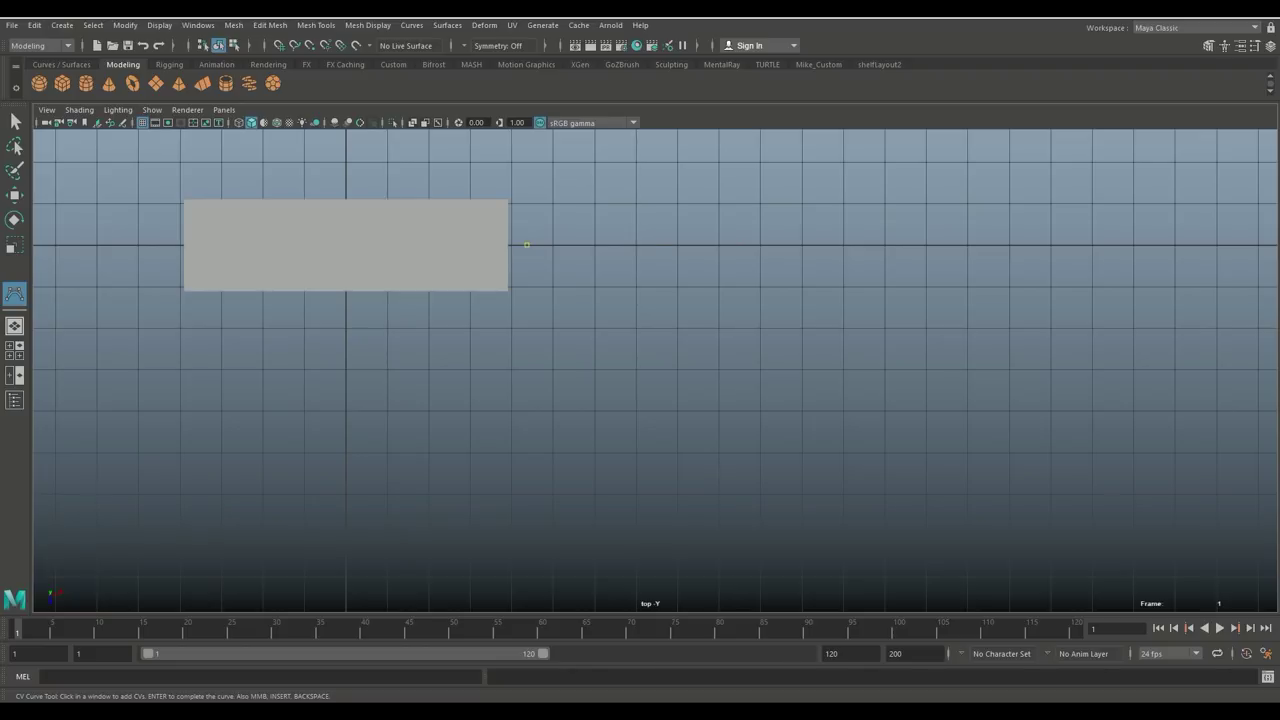
pyautogui.click(657, 244)
pyautogui.click(788, 250)
pyautogui.click(896, 300)
pyautogui.keyDown('alt'); pyautogui.moveTo(896, 300); pyautogui.dragTo(876, 222, button='middle'); pyautogui.keyUp('alt')
pyautogui.scroll(-2, 876, 222)
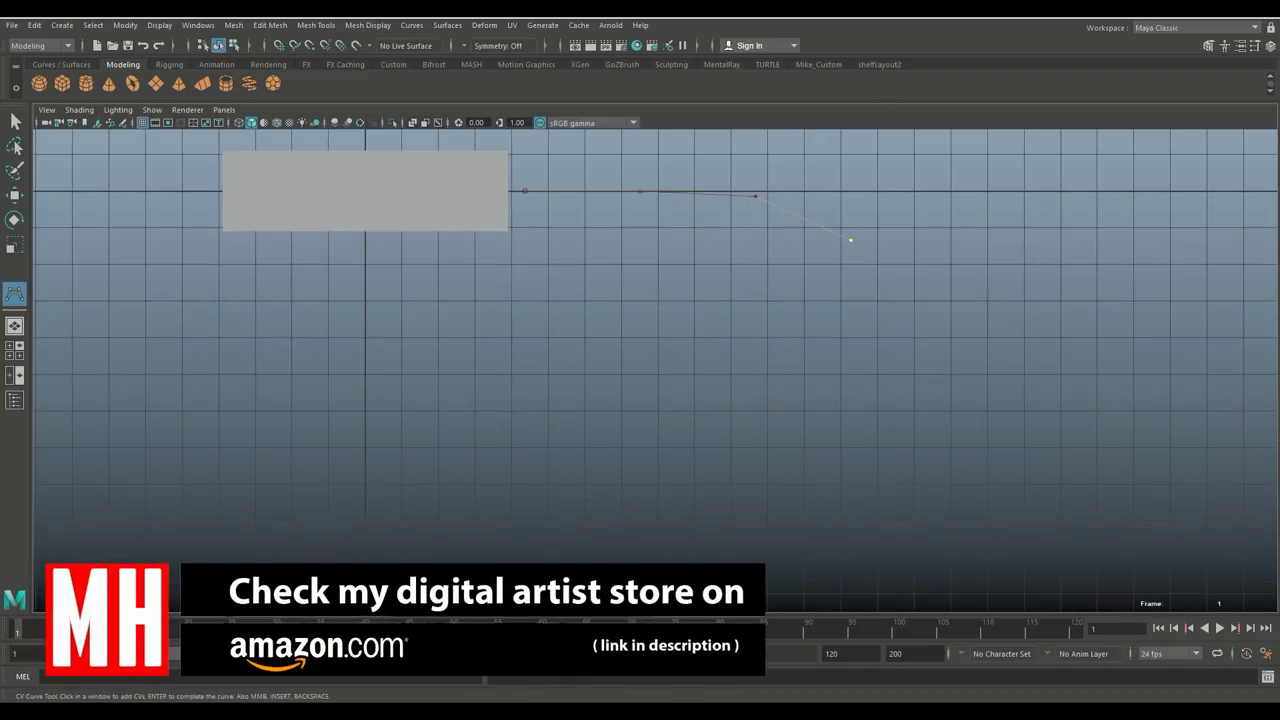
# Continue the CV curve clockwise into a large open loop curling back toward its start, and finish the curve
pyautogui.click(944, 354)
pyautogui.click(920, 506)
pyautogui.click(804, 573)
pyautogui.click(614, 543)
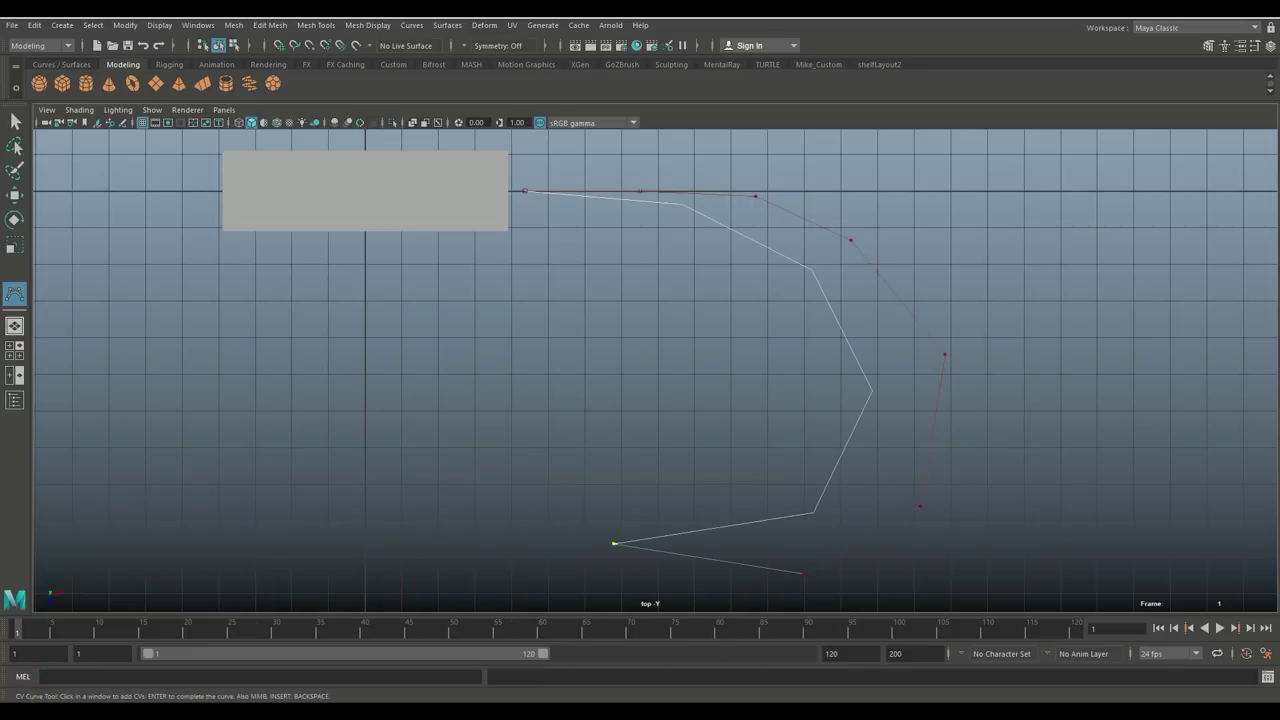
pyautogui.click(553, 452)
pyautogui.click(562, 354)
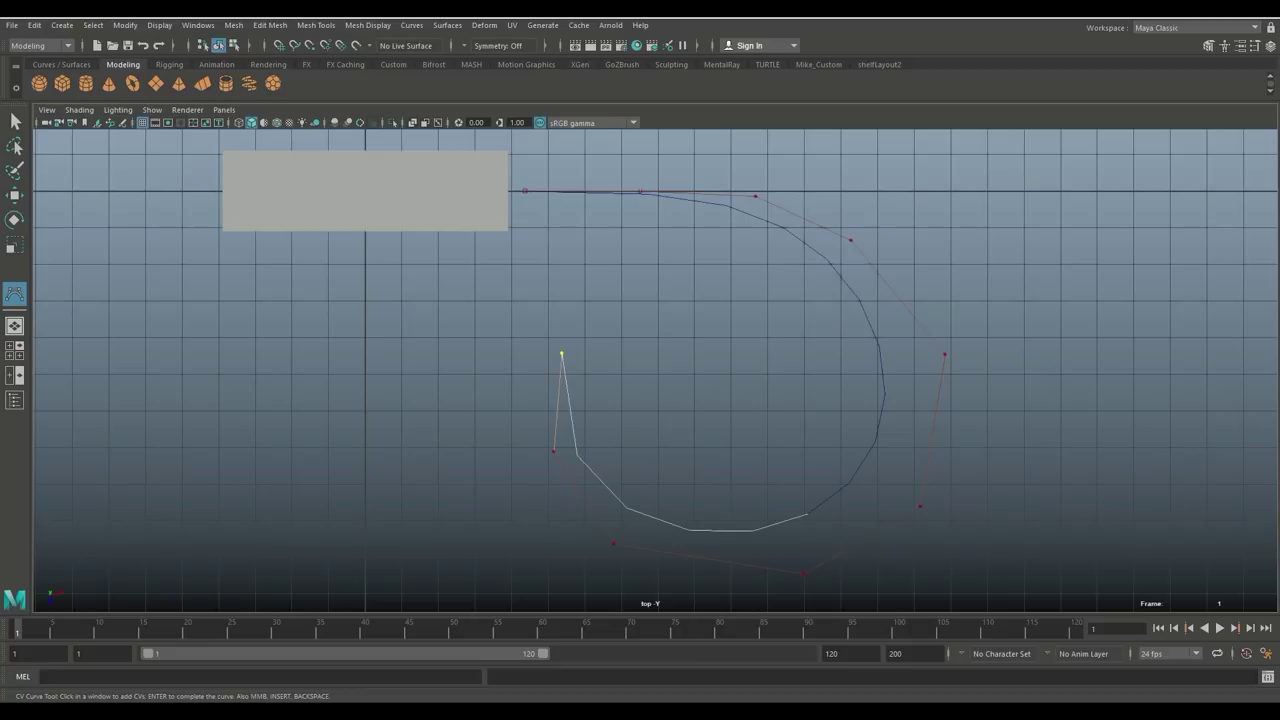
pyautogui.click(640, 268)
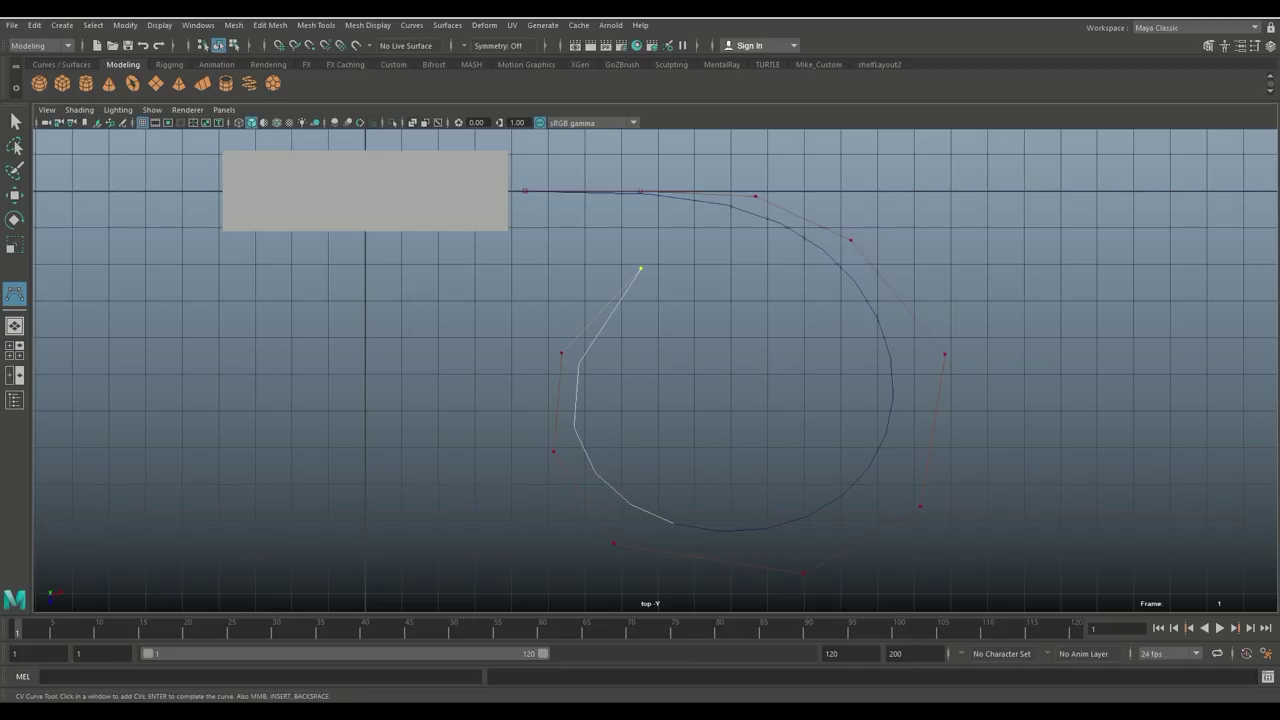
pyautogui.press('r')
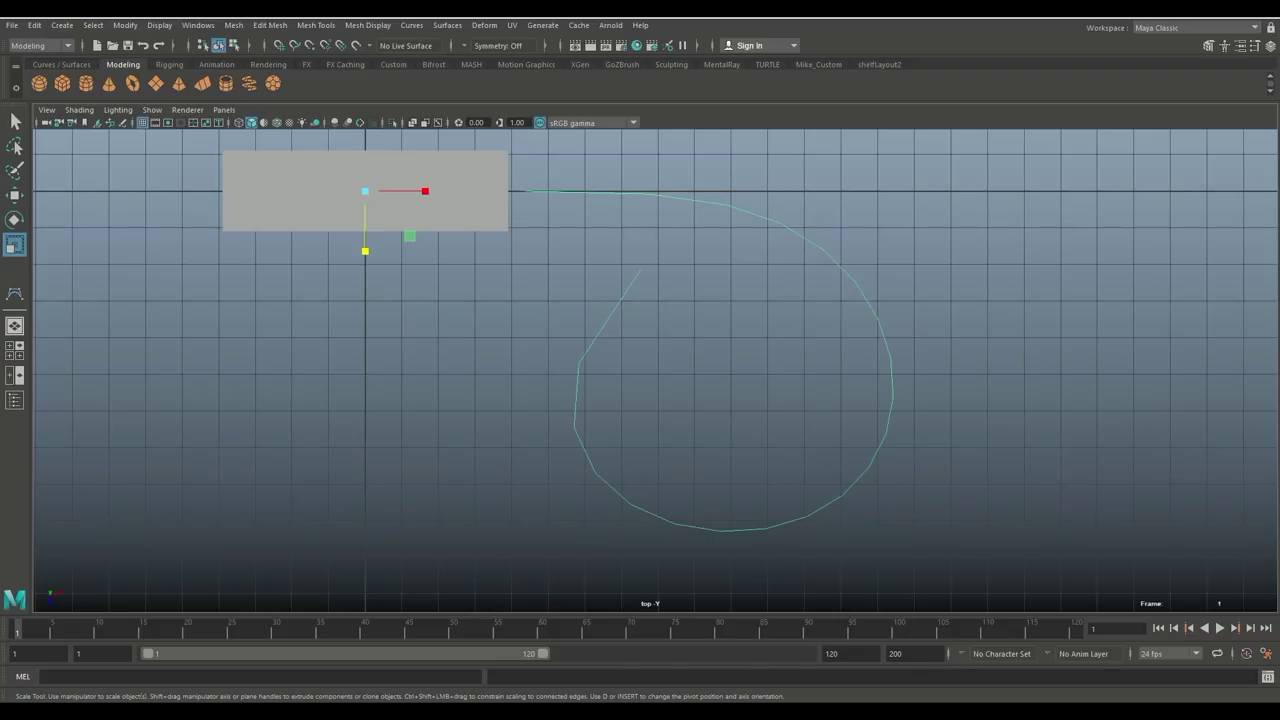
# Round out the loop by moving two control vertices on its first bend outward and the end vertex toward the block
pyautogui.moveTo(766, 214); pyautogui.dragTo(688, 218, button='right')
pyautogui.click(755, 196)
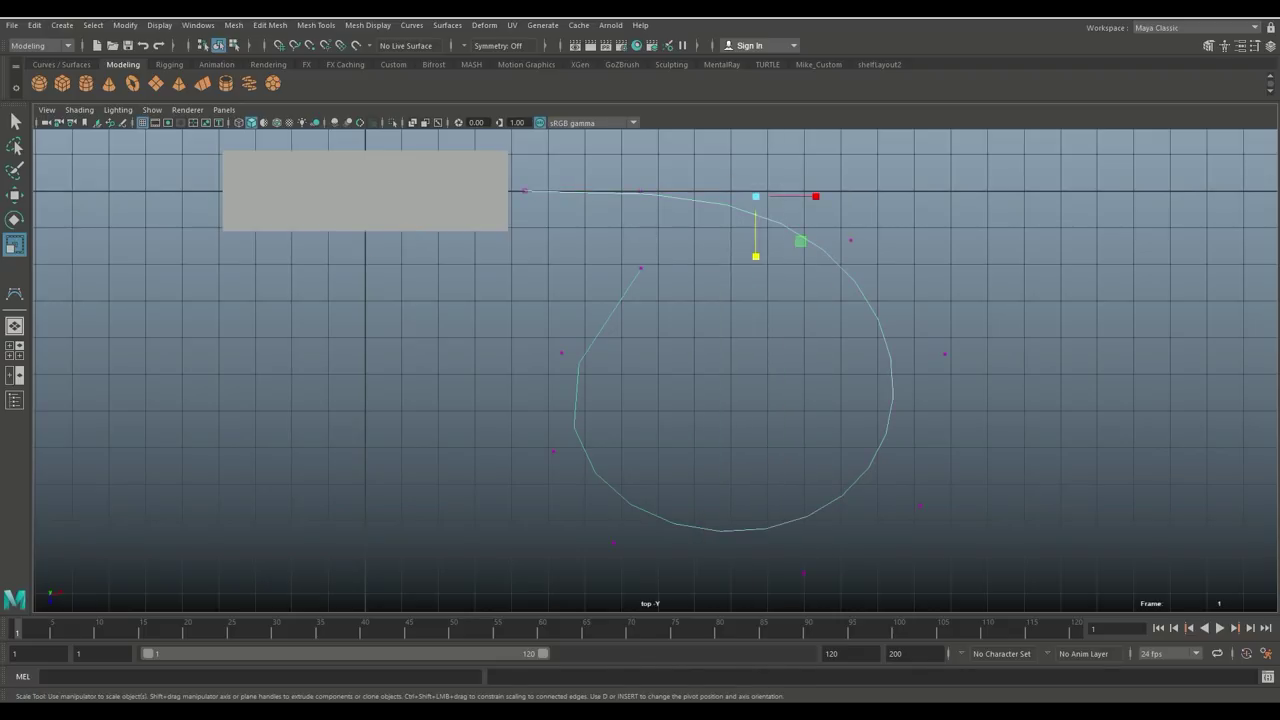
pyautogui.press('w')
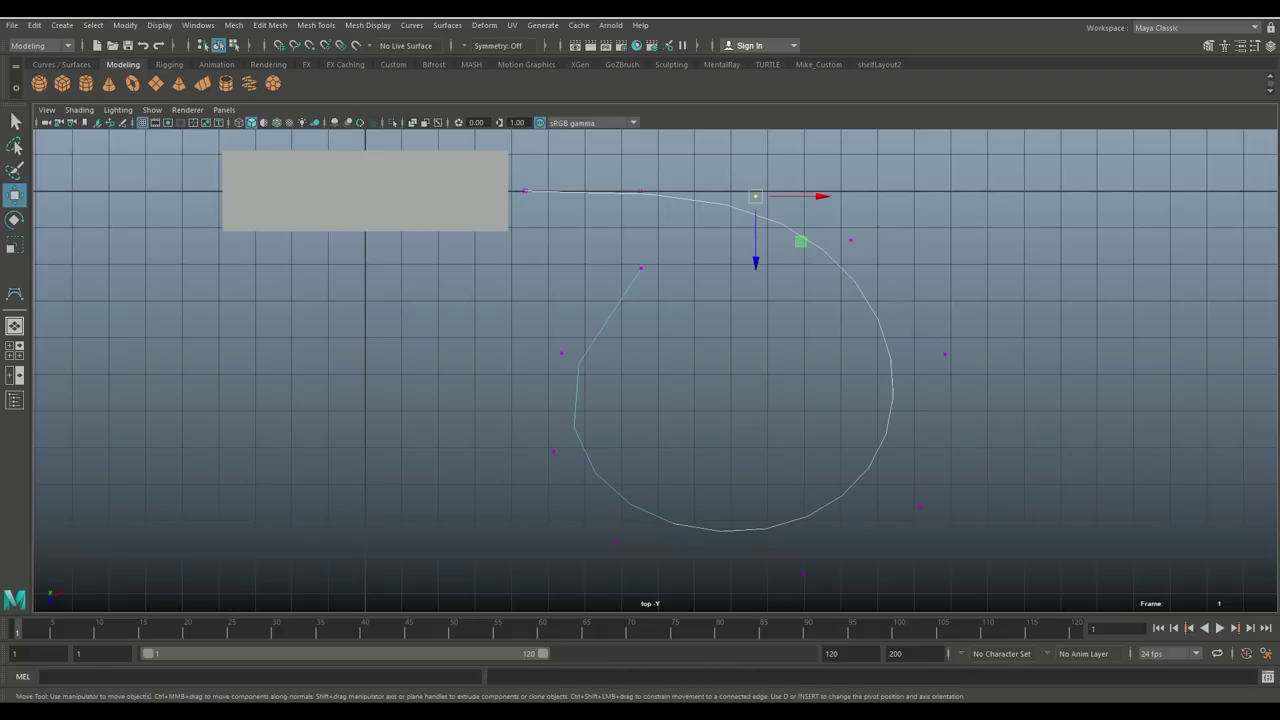
pyautogui.moveTo(755, 196); pyautogui.dragTo(776, 183)
pyautogui.click(850, 240)
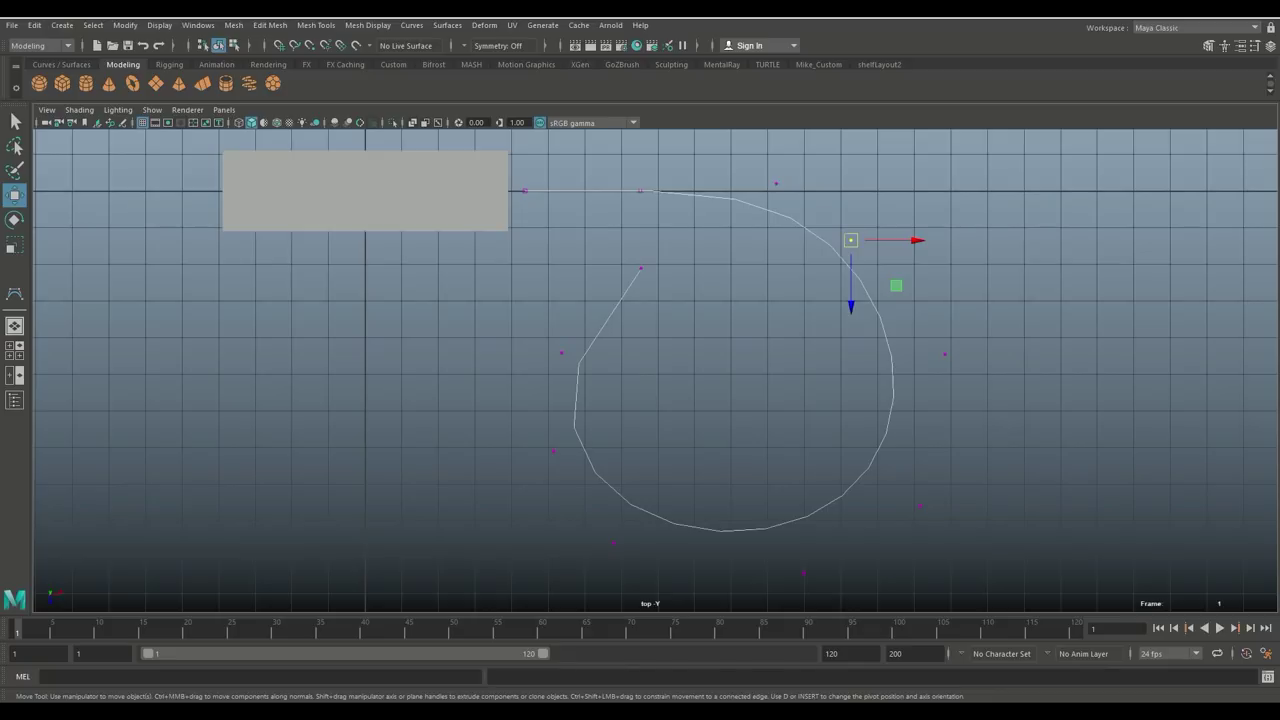
pyautogui.moveTo(851, 239); pyautogui.dragTo(899, 216)
pyautogui.click(641, 268)
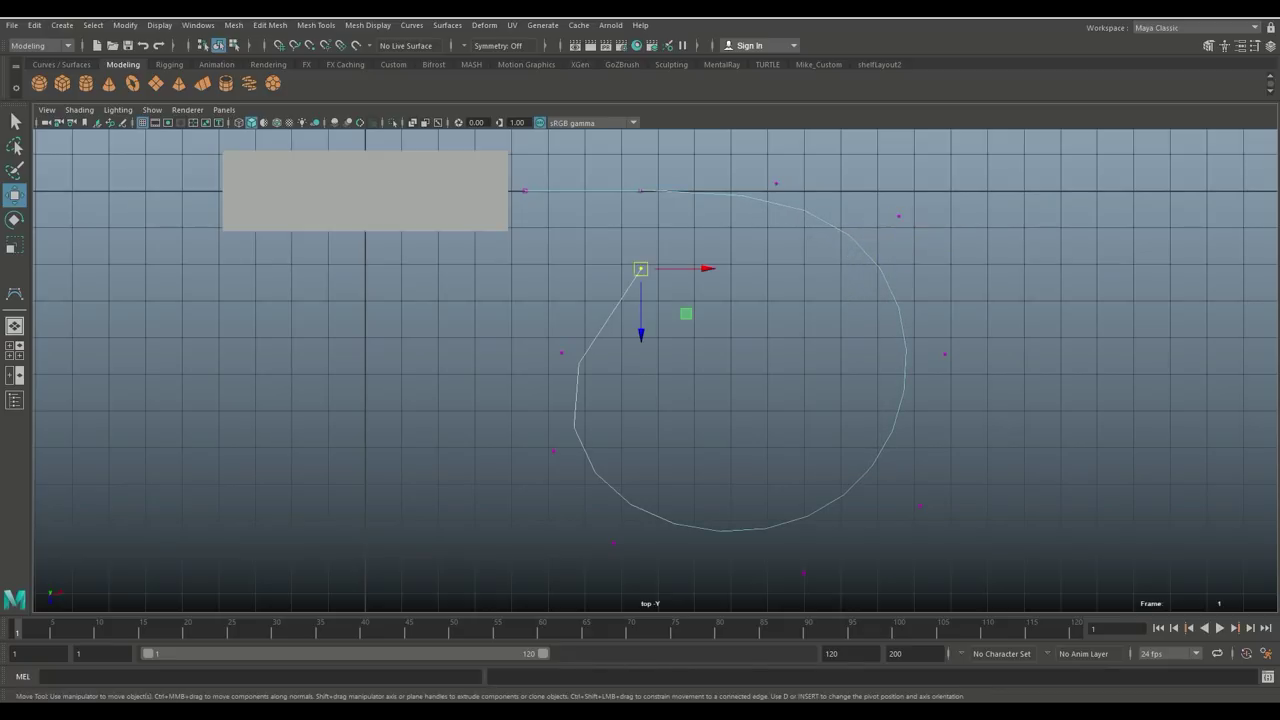
pyautogui.moveTo(641, 268); pyautogui.dragTo(591, 288)
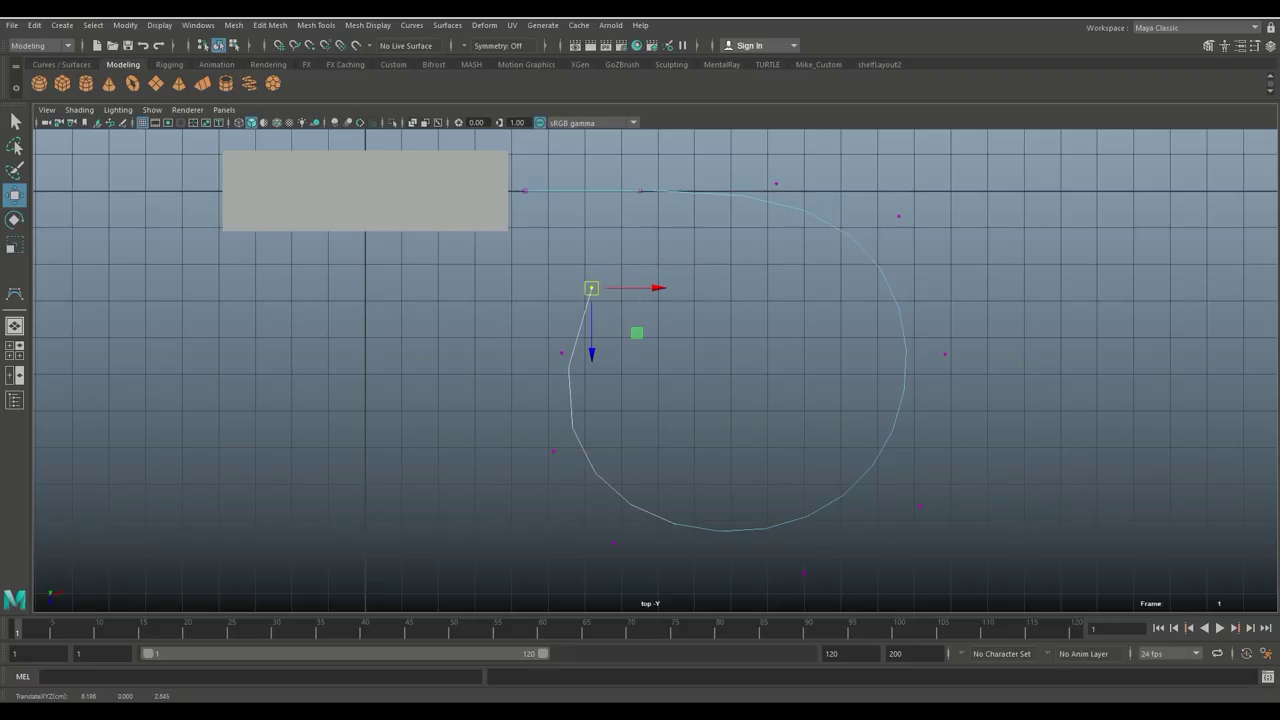
# In the perspective view, extrude the block's end face nearest the curve along the curve
pyautogui.click(14, 350)
pyautogui.press('space')
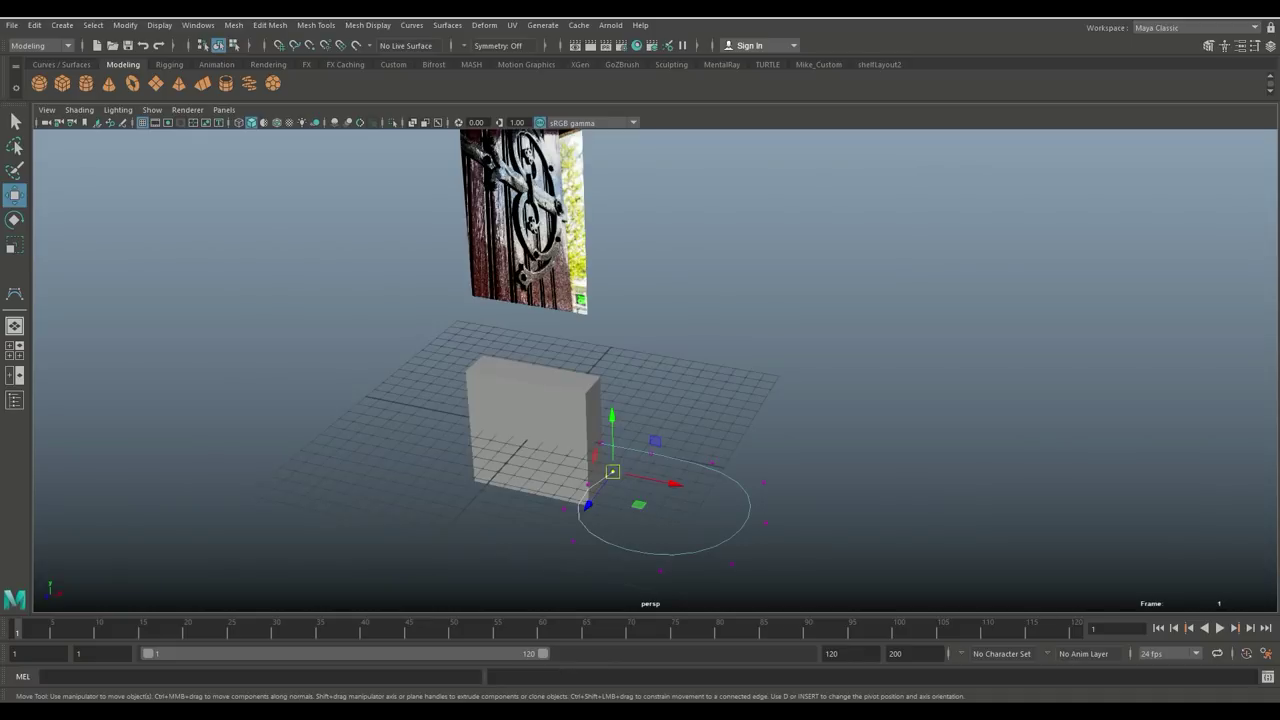
pyautogui.click(574, 395)
pyautogui.moveTo(574, 395); pyautogui.dragTo(574, 349, button='right')
pyautogui.click(594, 412)
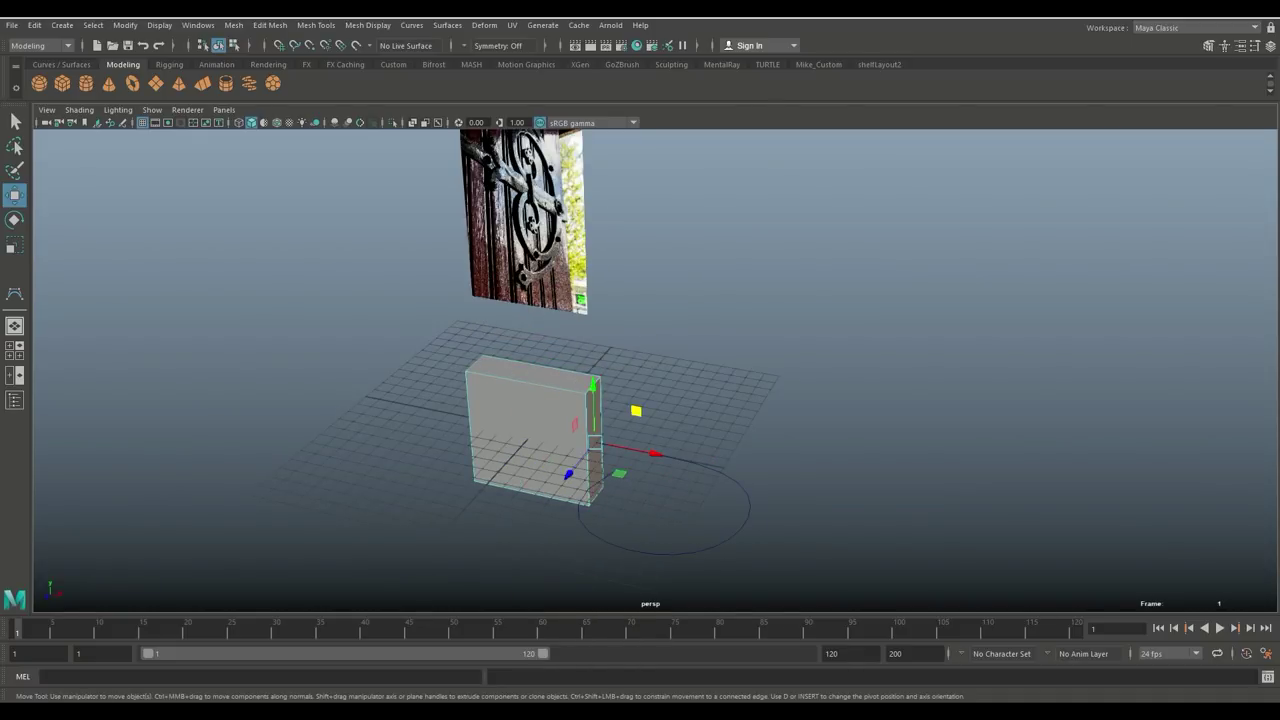
pyautogui.keyDown('shift'); pyautogui.click(737, 481); pyautogui.keyUp('shift')
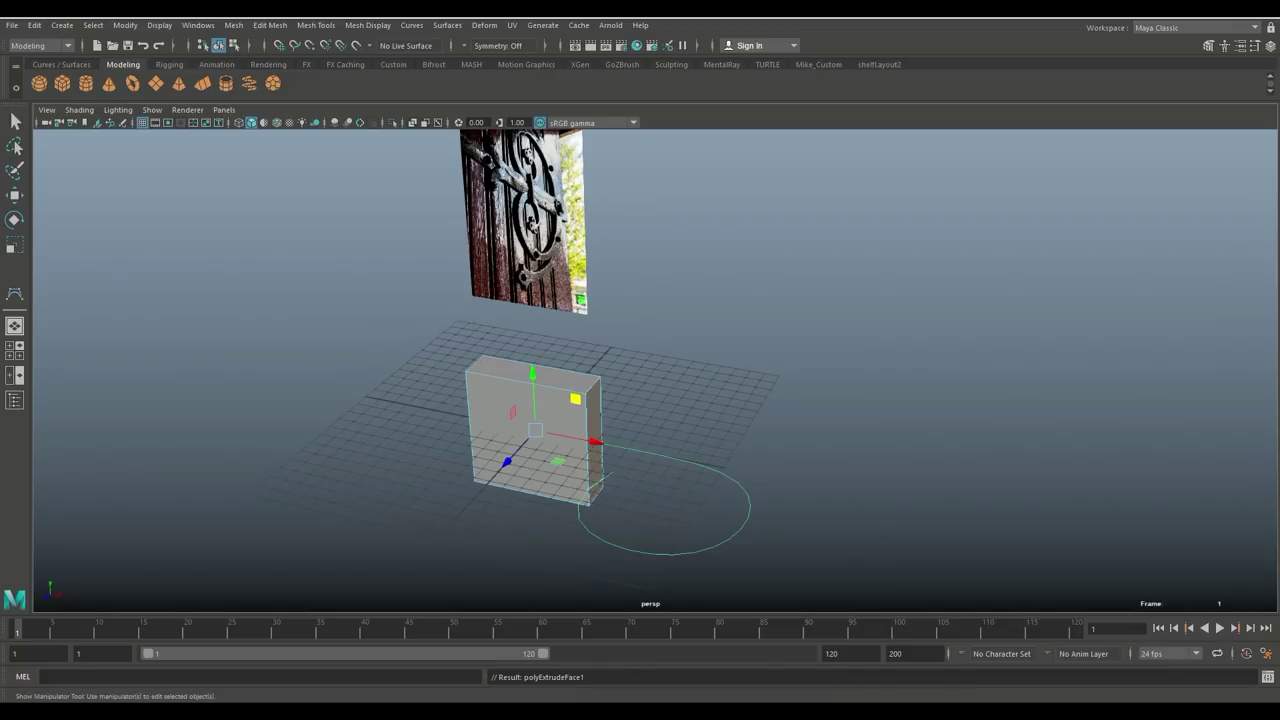
pyautogui.hotkey('ctrl', 'e')
# Set the extrusion's divisions to 25 so that it follows the curved path
pyautogui.keyDown('alt'); pyautogui.moveTo(690, 450); pyautogui.dragTo(628, 315, button='middle'); pyautogui.keyUp('alt')
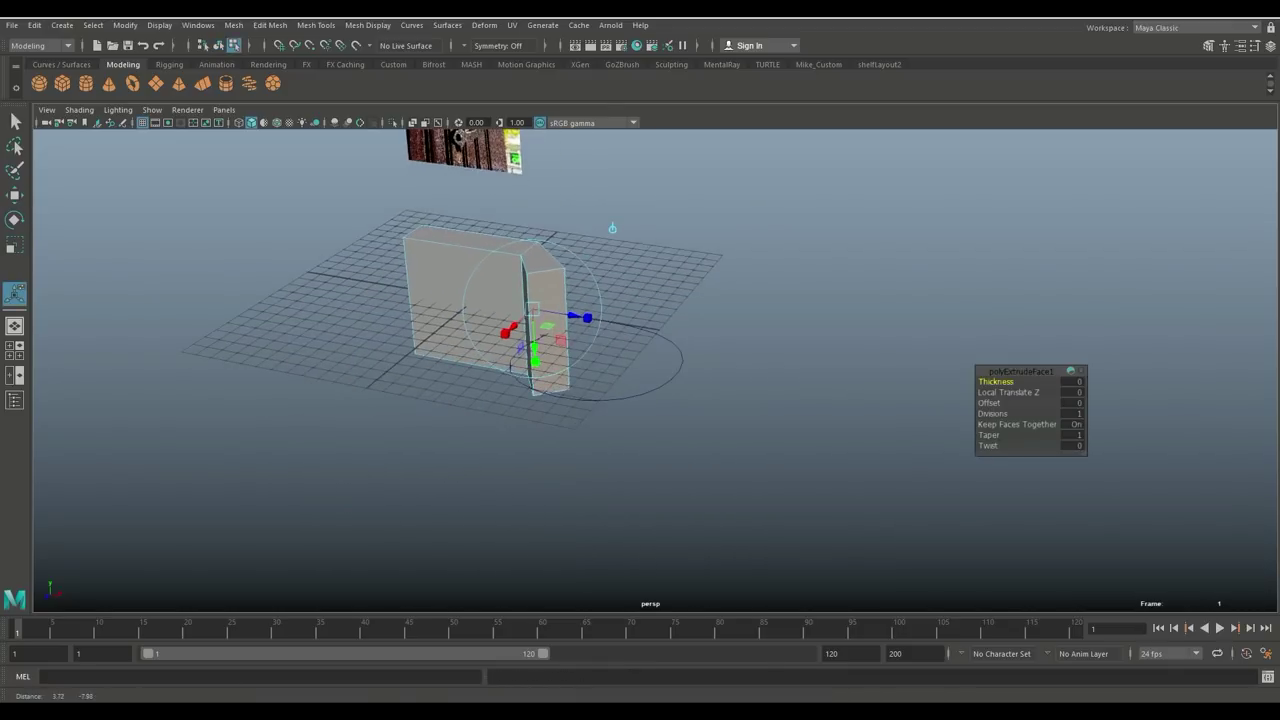
pyautogui.keyDown('alt'); pyautogui.moveTo(628, 315); pyautogui.dragTo(638, 374); pyautogui.keyUp('alt')
pyautogui.keyDown('alt'); pyautogui.moveTo(638, 374); pyautogui.dragTo(715, 380, button='right'); pyautogui.keyUp('alt')
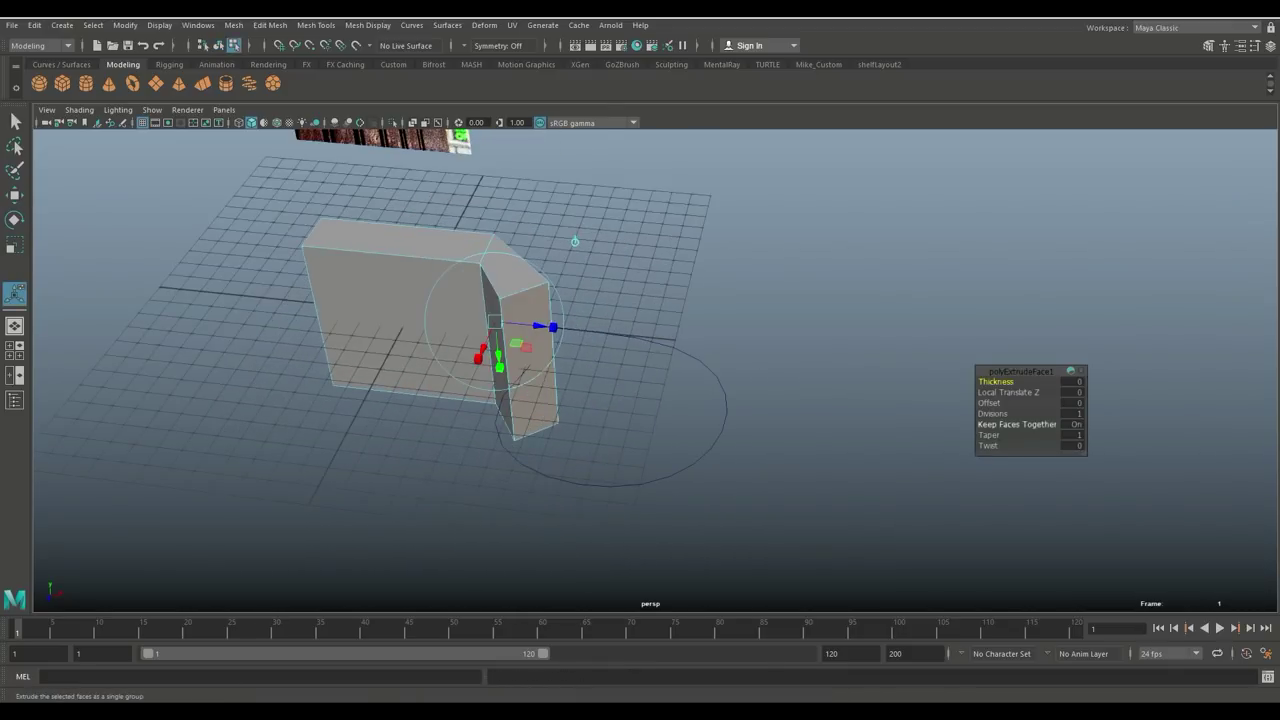
pyautogui.moveTo(993, 414); pyautogui.dragTo(1062, 414)
pyautogui.moveTo(1030, 413); pyautogui.dragTo(1080, 413, button='middle')
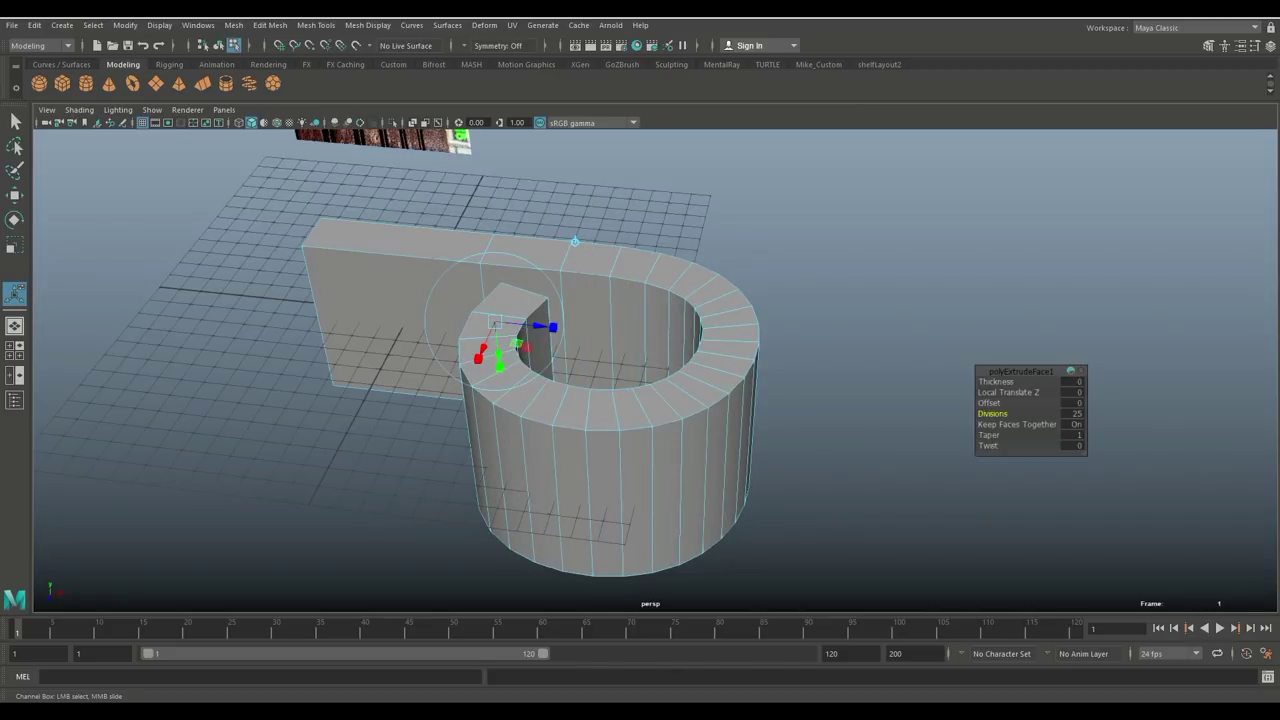
# Return to object mode on the extruded mesh and delete its construction history
pyautogui.keyDown('alt'); pyautogui.moveTo(640, 360); pyautogui.dragTo(655, 215); pyautogui.keyUp('alt')
pyautogui.keyDown('alt'); pyautogui.moveTo(565, 290); pyautogui.dragTo(662, 348); pyautogui.keyUp('alt')
pyautogui.rightClick(739, 304)
pyautogui.moveTo(766, 288); pyautogui.dragTo(775, 286, button='right')
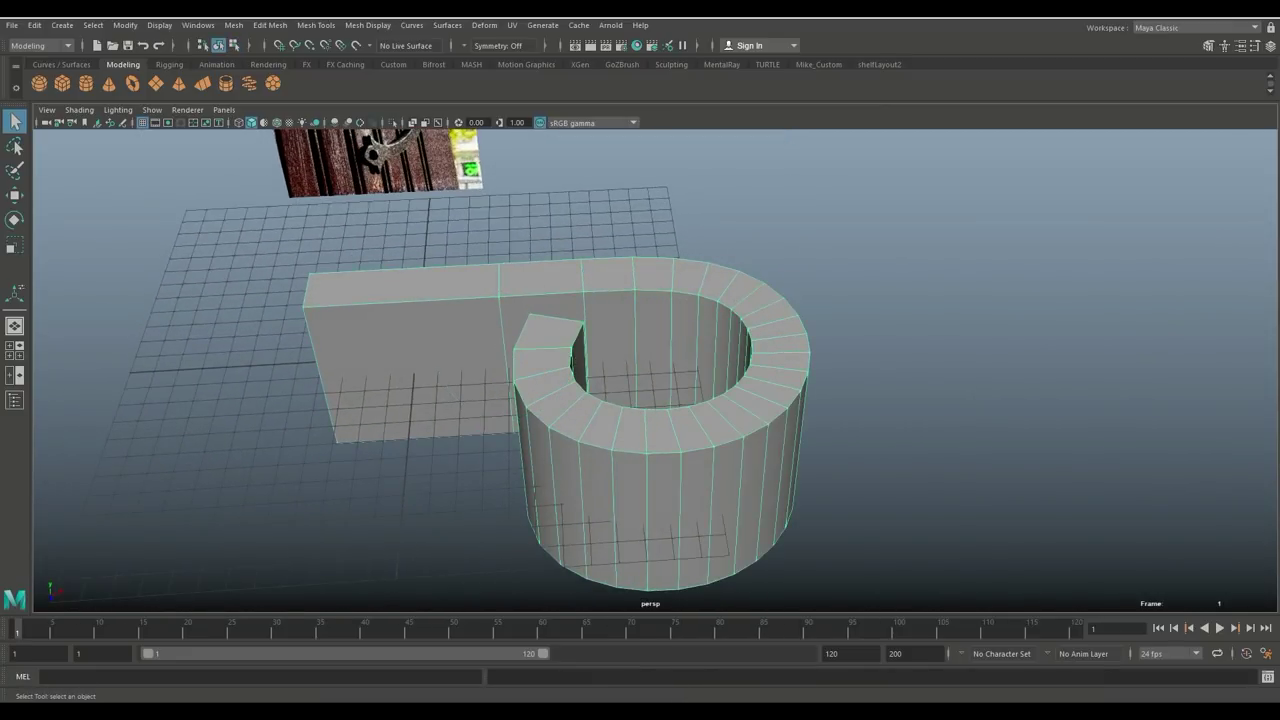
pyautogui.click(34, 25)
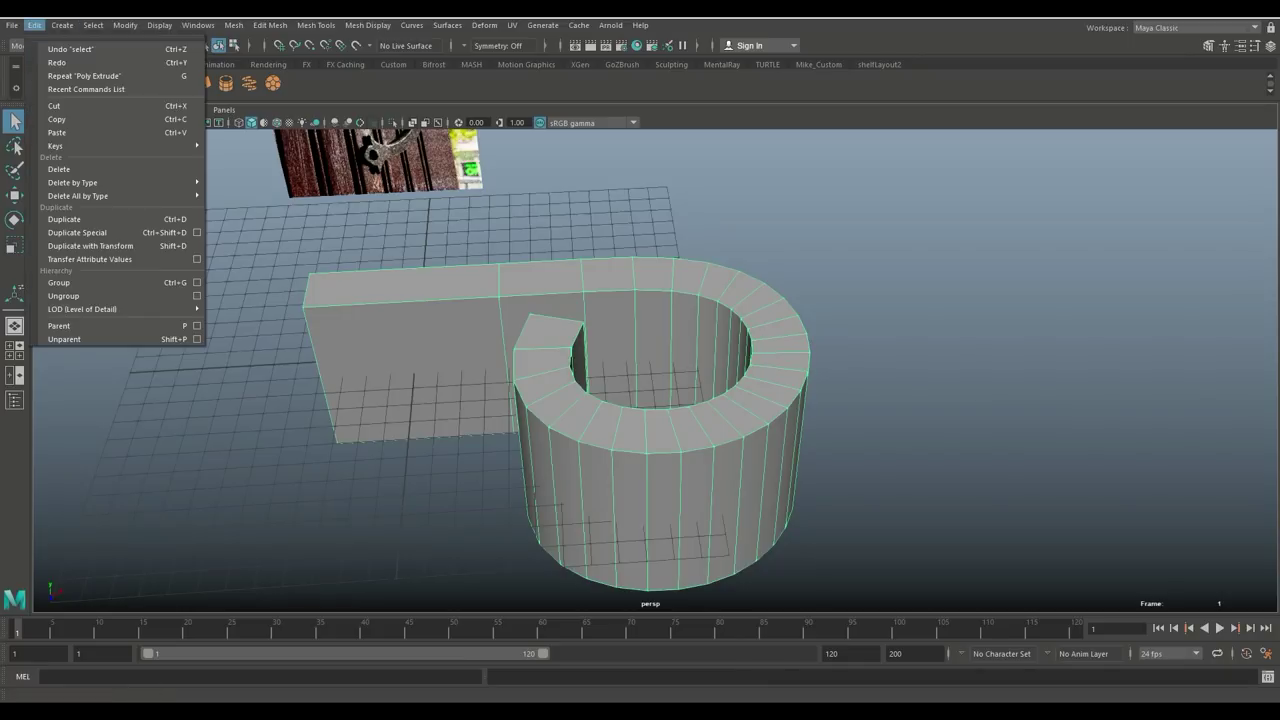
pyautogui.moveTo(100, 182)
pyautogui.click(240, 193)
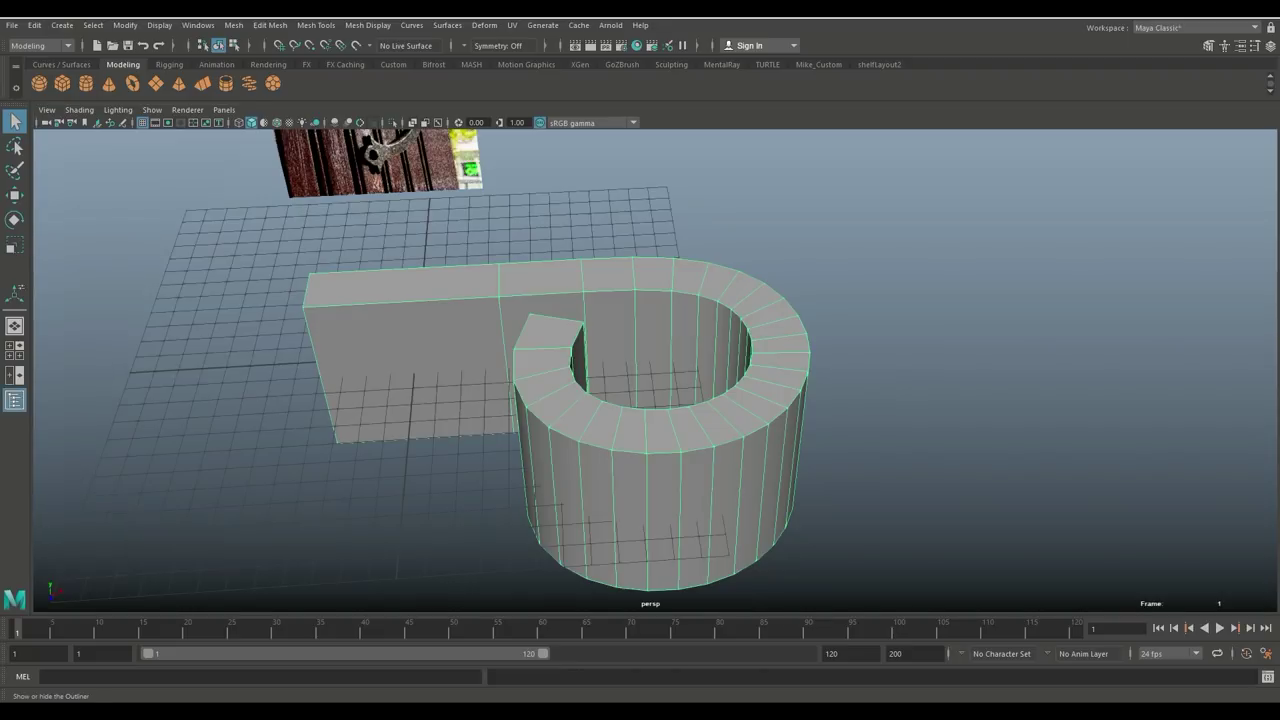
# Delete curve1 using the Outliner, reselect the extruded mesh, and close the Outliner
pyautogui.click(14, 400)
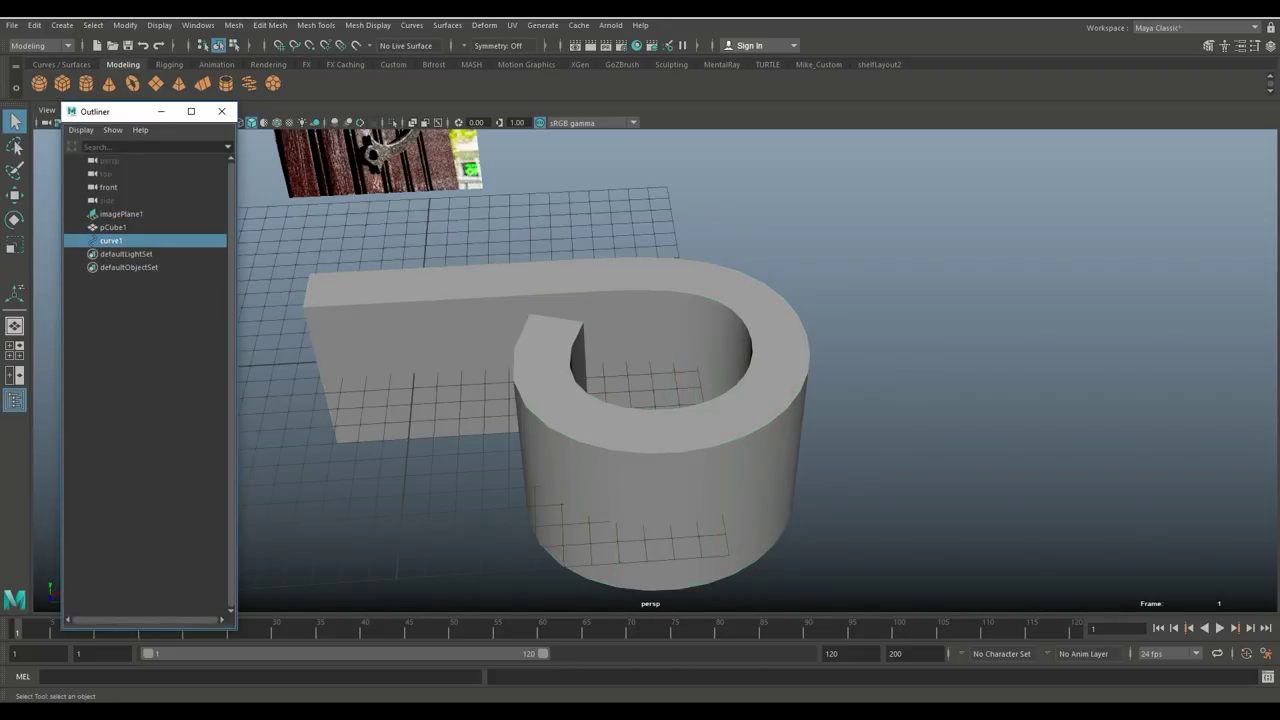
pyautogui.press('Delete')
pyautogui.click(655, 440)
pyautogui.scroll(-3, 655, 440)
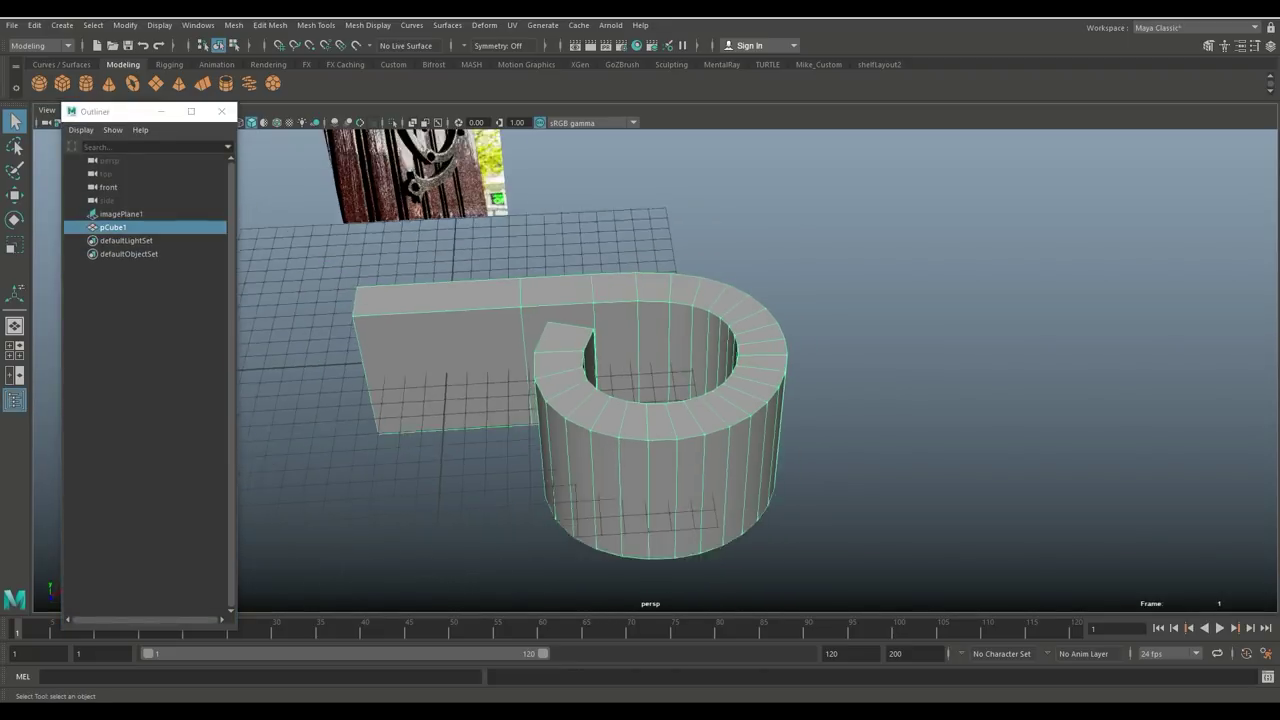
pyautogui.click(221, 111)
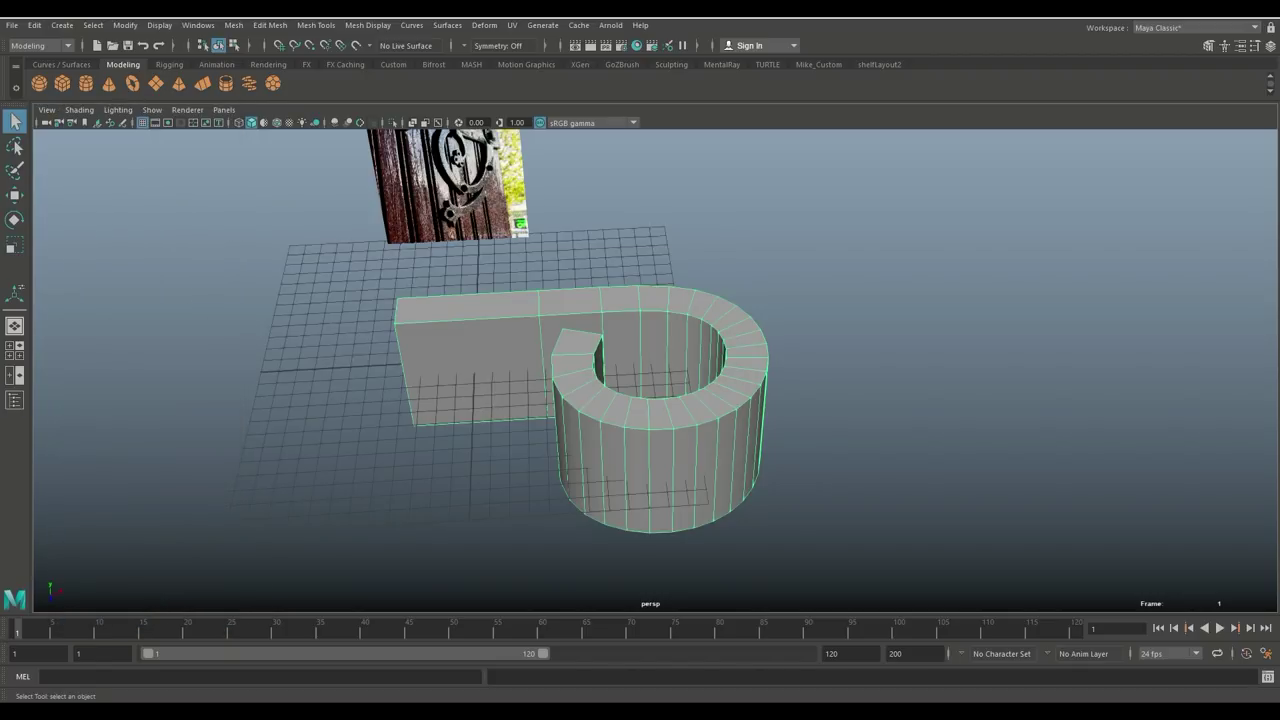
# Switch the extruded mesh to face selection and delete the faces along its underside
pyautogui.keyDown('alt'); pyautogui.moveTo(640, 400); pyautogui.dragTo(648, 296); pyautogui.keyUp('alt')
pyautogui.keyDown('alt'); pyautogui.moveTo(648, 296); pyautogui.dragTo(592, 428, button='middle'); pyautogui.keyUp('alt')
pyautogui.scroll(-4, 675, 478)
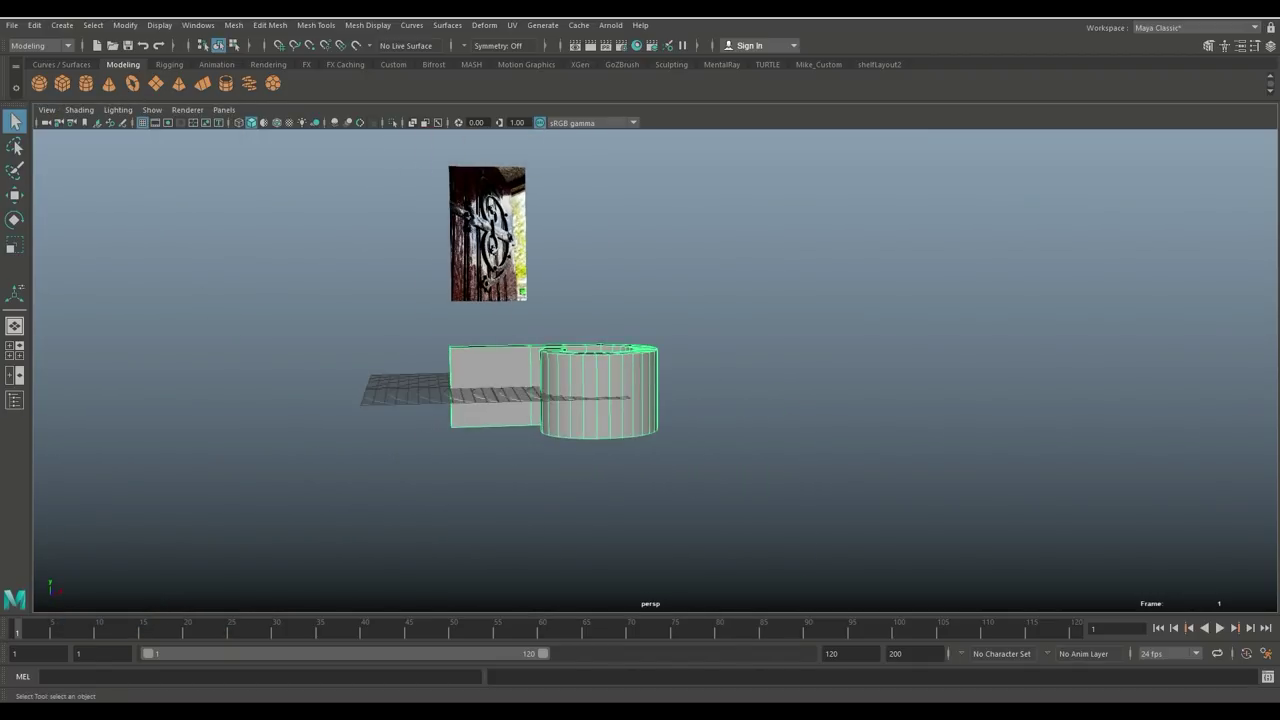
pyautogui.scroll(2, 592, 428)
pyautogui.keyDown('alt'); pyautogui.moveTo(630, 435); pyautogui.dragTo(665, 515); pyautogui.keyUp('alt')
pyautogui.moveTo(523, 310); pyautogui.dragTo(540, 345, button='right')
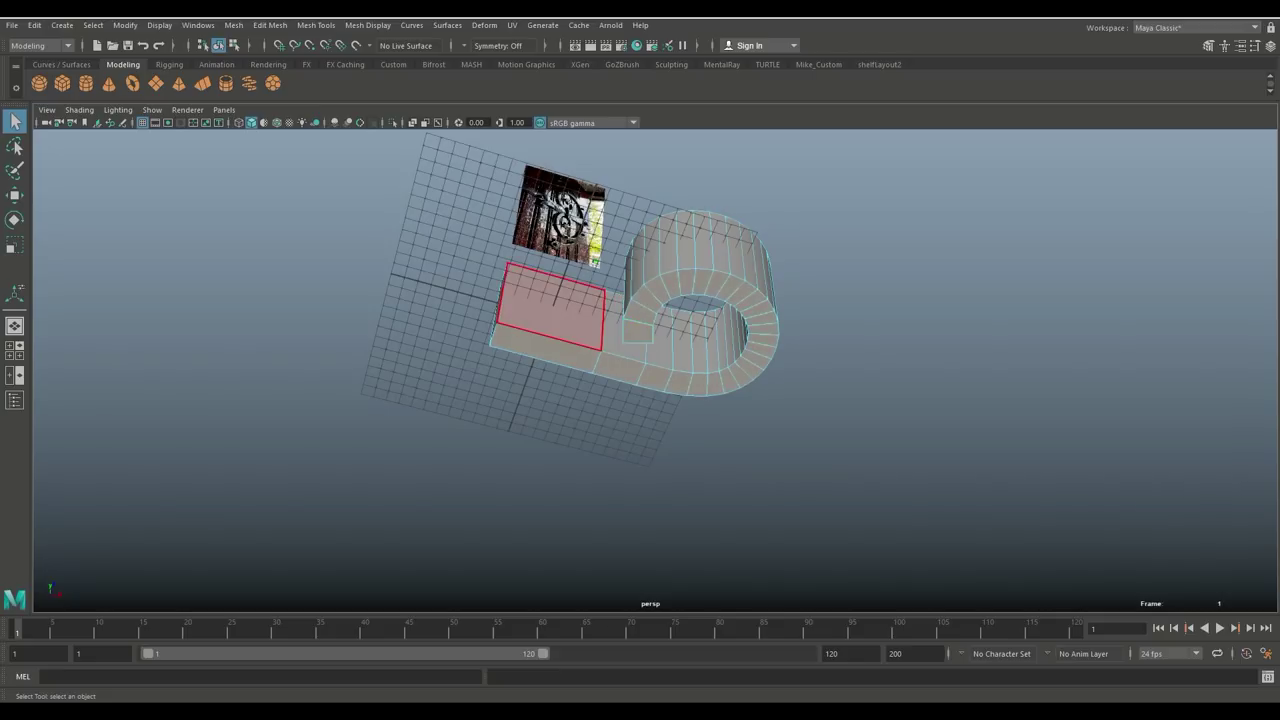
pyautogui.press('Delete')
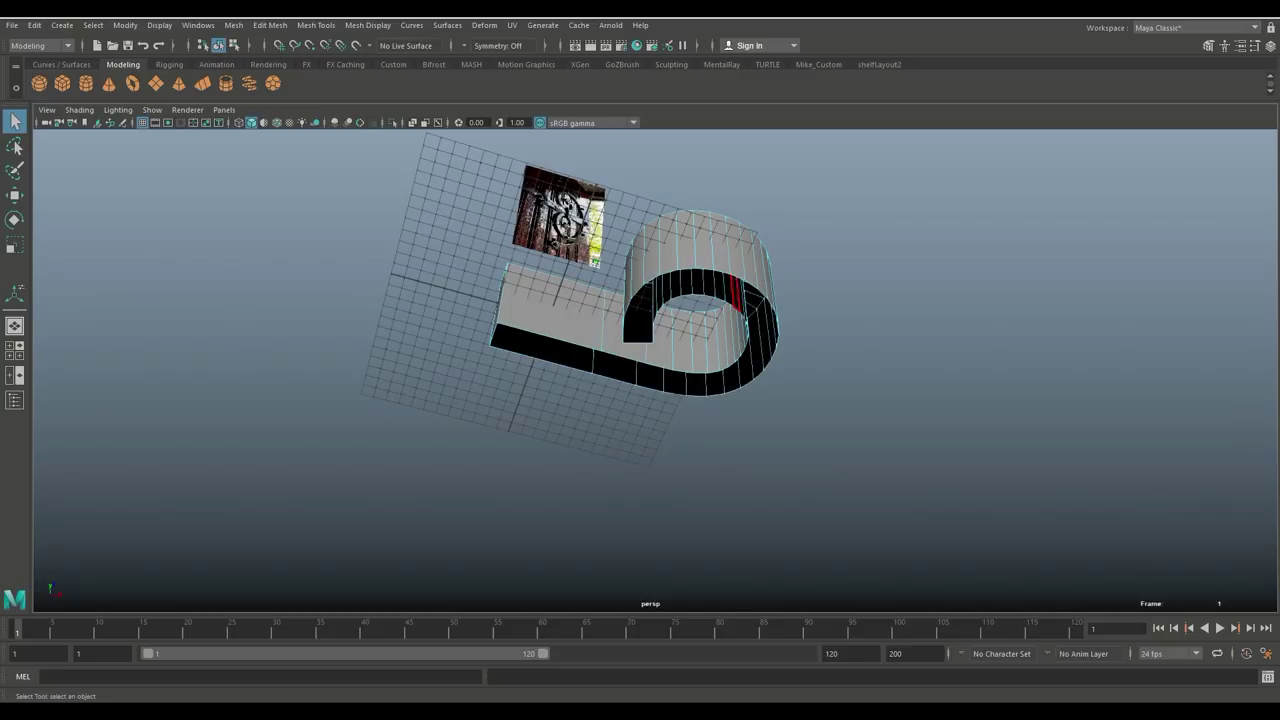
# Extrude the end face of the mesh's straight section and pull it outward along X into a long bar
pyautogui.moveTo(735, 292)
pyautogui.keyDown('alt'); pyautogui.mouseDown()
pyautogui.moveTo(753, 60)
pyautogui.moveTo(680, 175)
pyautogui.moveTo(735, 330)
pyautogui.moveTo(730, 305)
pyautogui.mouseUp(); pyautogui.keyUp('alt')
pyautogui.keyDown('alt'); pyautogui.moveTo(722, 435); pyautogui.dragTo(868, 415, button='middle'); pyautogui.keyUp('alt')
pyautogui.scroll(3, 841, 465)
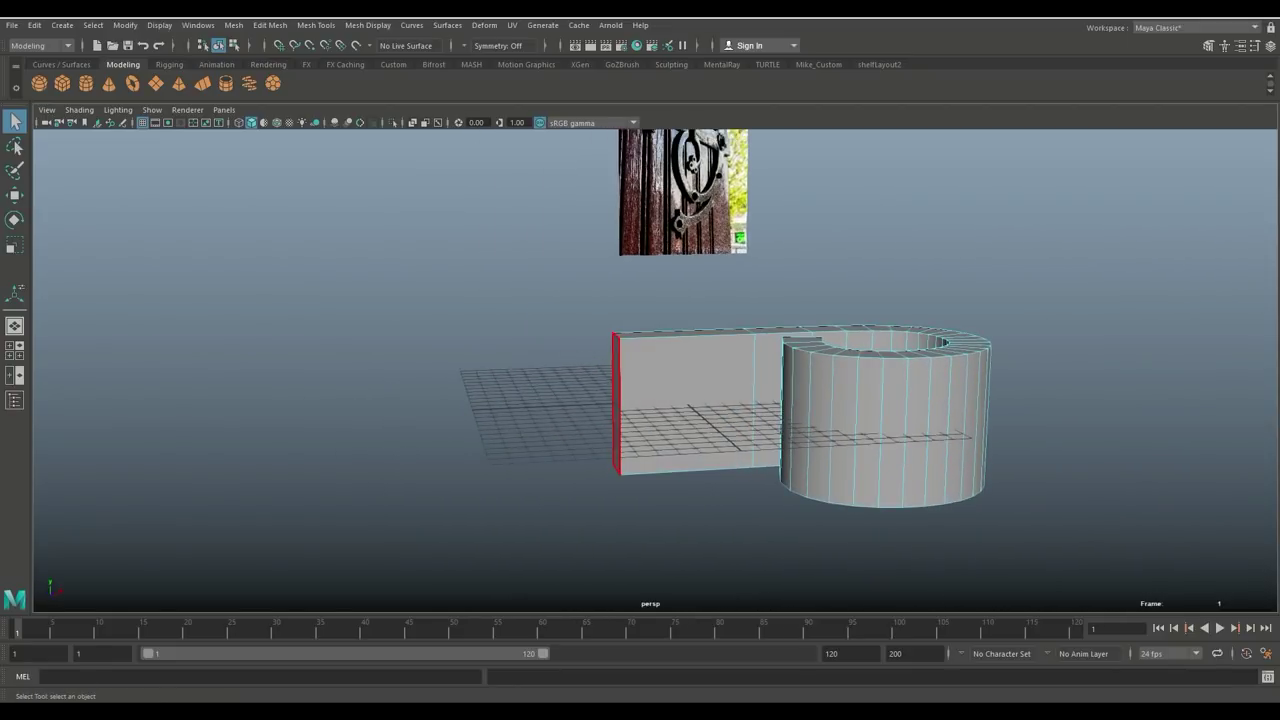
pyautogui.scroll(-3, 740, 400)
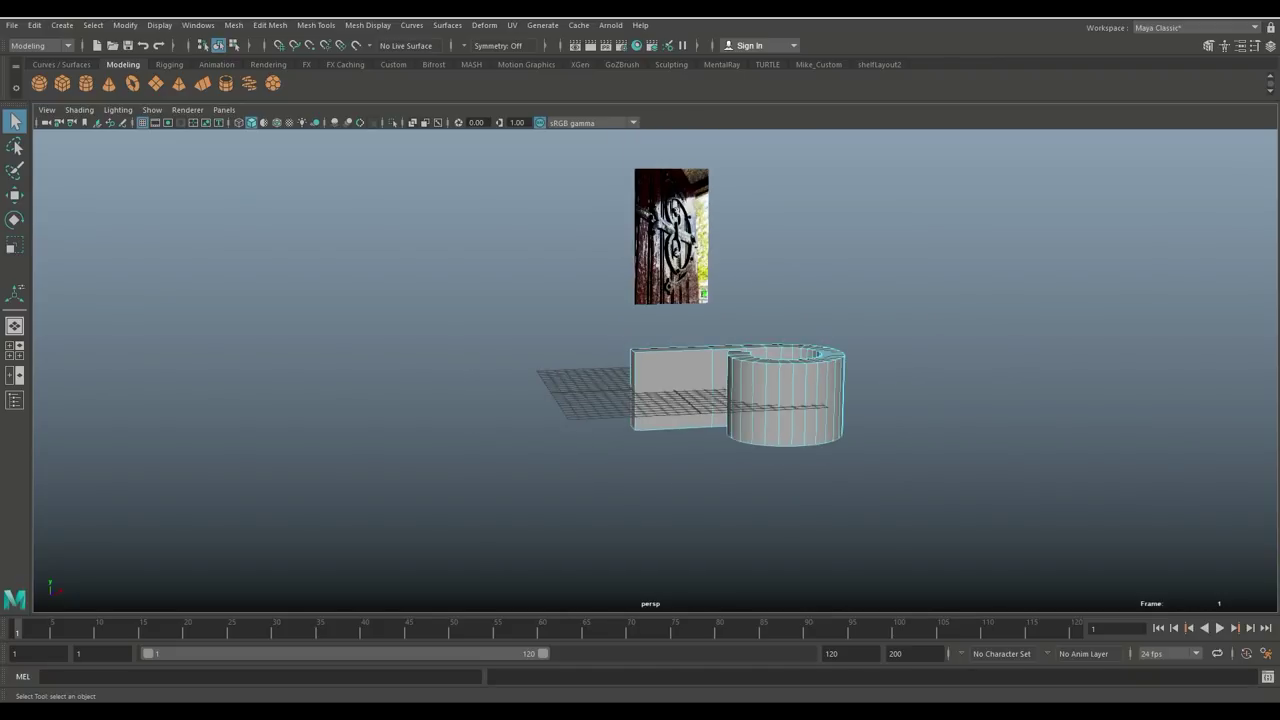
pyautogui.hotkey('ctrl', 'e')
pyautogui.press('w')
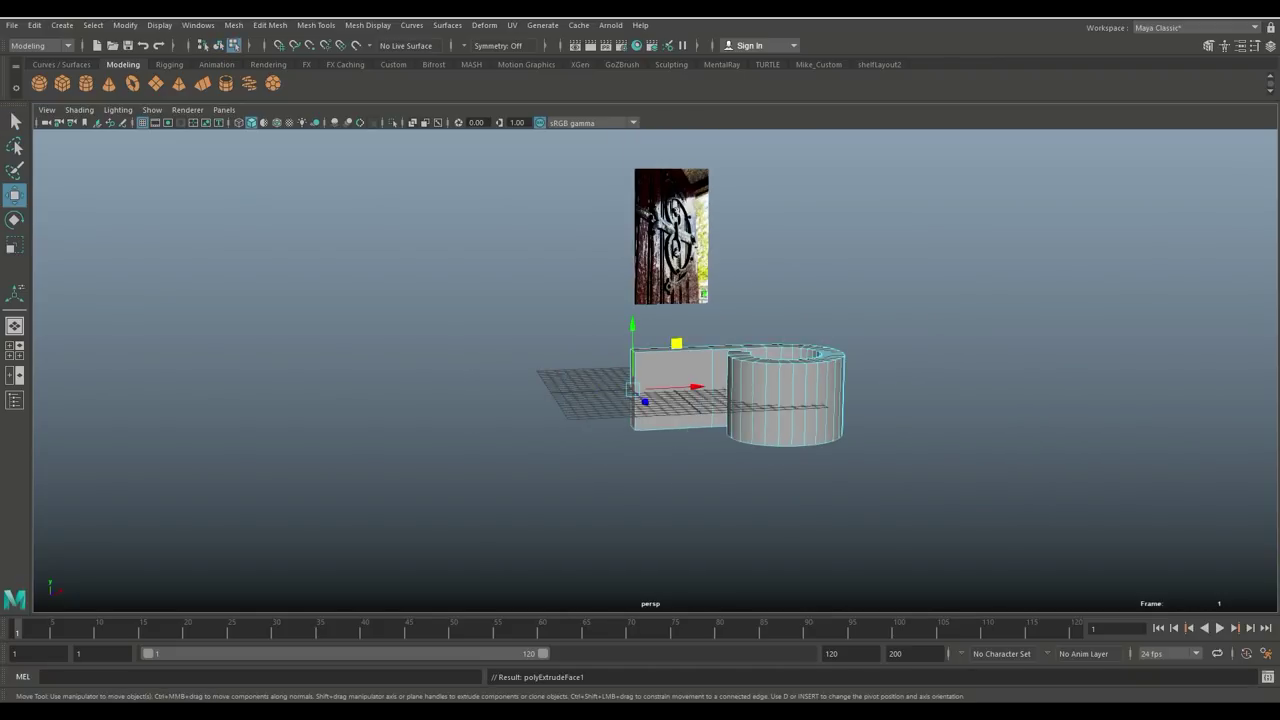
pyautogui.moveTo(690, 387); pyautogui.dragTo(300, 401)
pyautogui.scroll(-4, 560, 390)
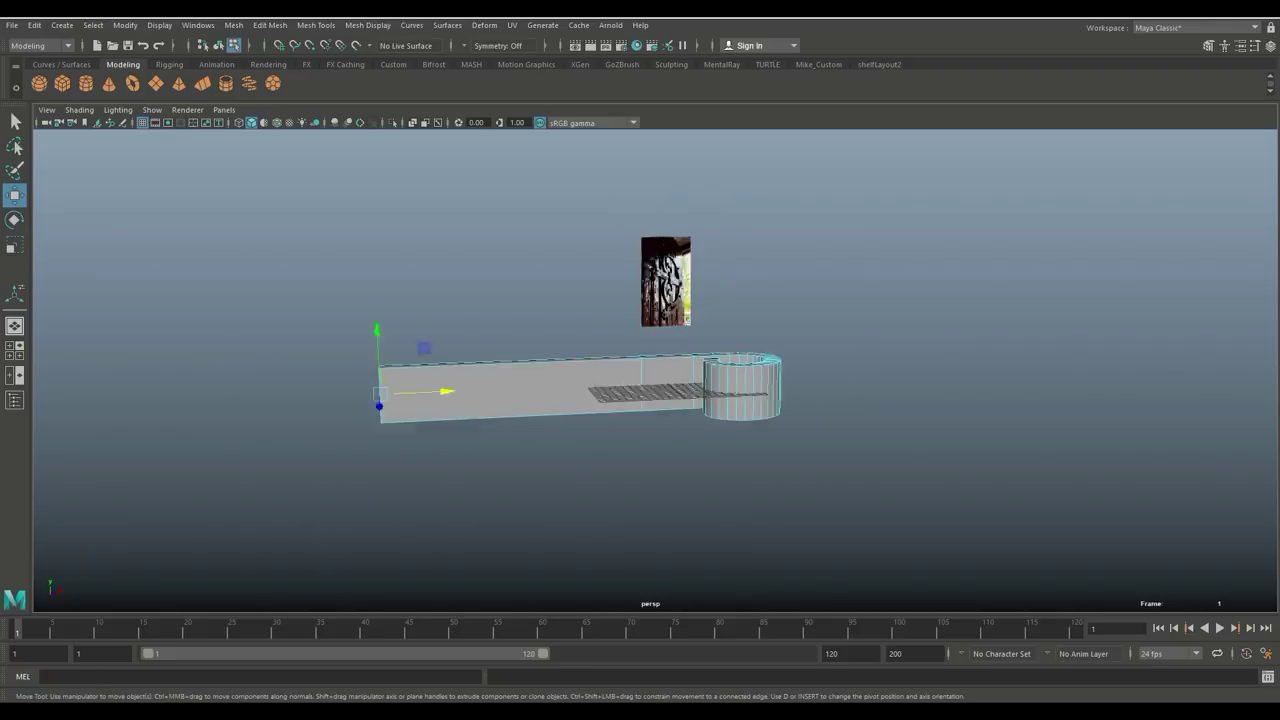
pyautogui.moveTo(560, 390)
pyautogui.keyDown('alt'); pyautogui.mouseDown()
pyautogui.moveTo(574, 372)
pyautogui.moveTo(560, 391)
pyautogui.mouseUp(); pyautogui.keyUp('alt')
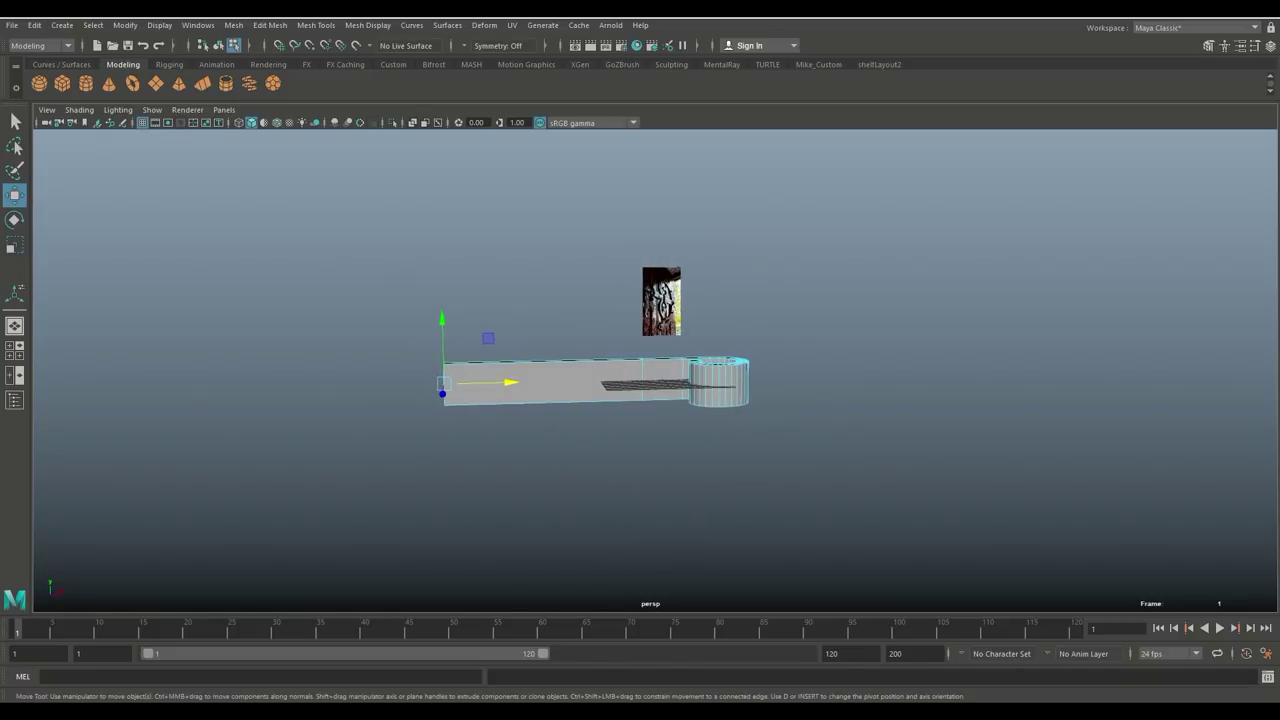
# Return to object mode and rotate the whole mesh -90 degrees about X so the bar lies flat
pyautogui.scroll(4, 560, 390)
pyautogui.keyDown('alt'); pyautogui.moveTo(640, 390); pyautogui.dragTo(821, 372, button='middle'); pyautogui.keyUp('alt')
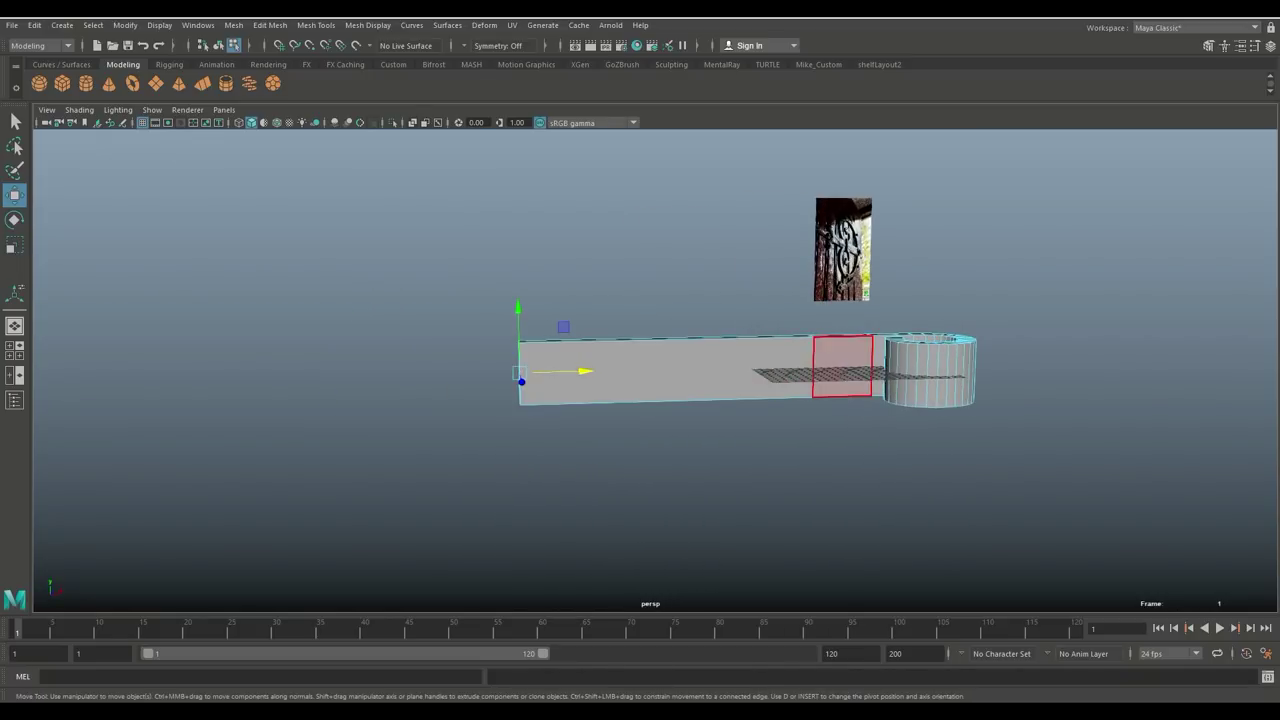
pyautogui.moveTo(827, 313); pyautogui.dragTo(868, 330, button='right')
pyautogui.click(892, 293)
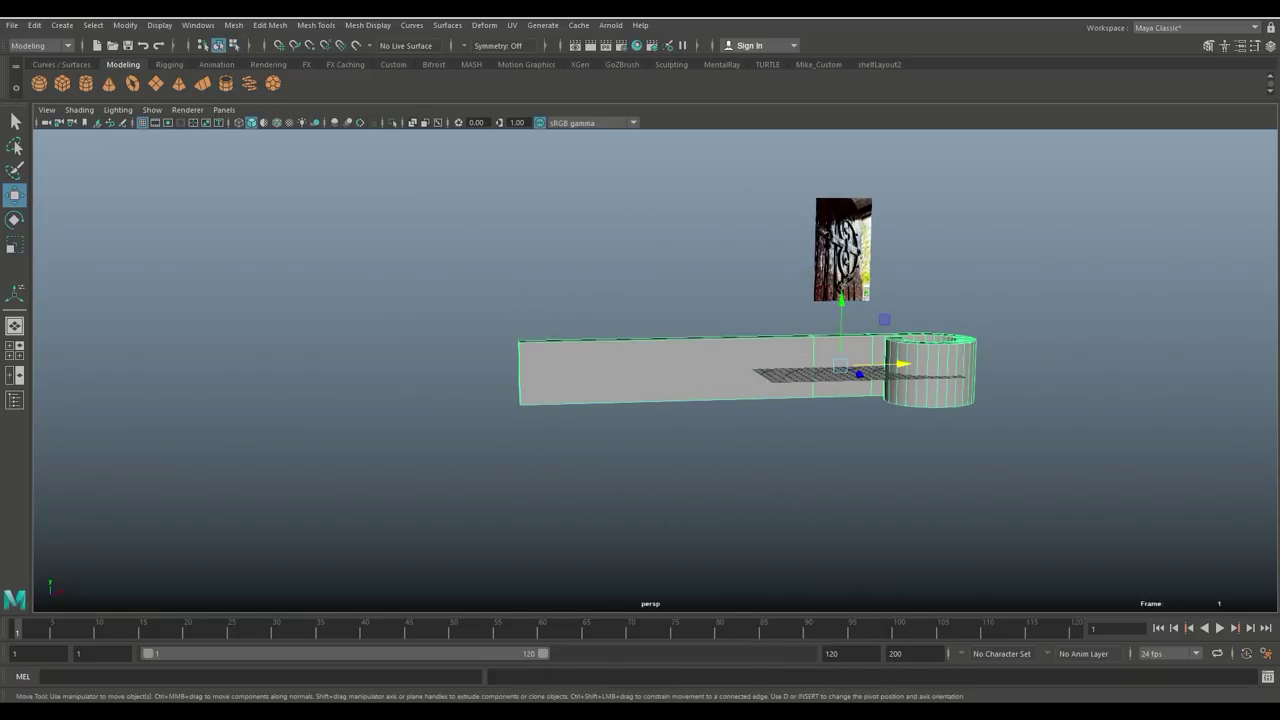
pyautogui.press('e')
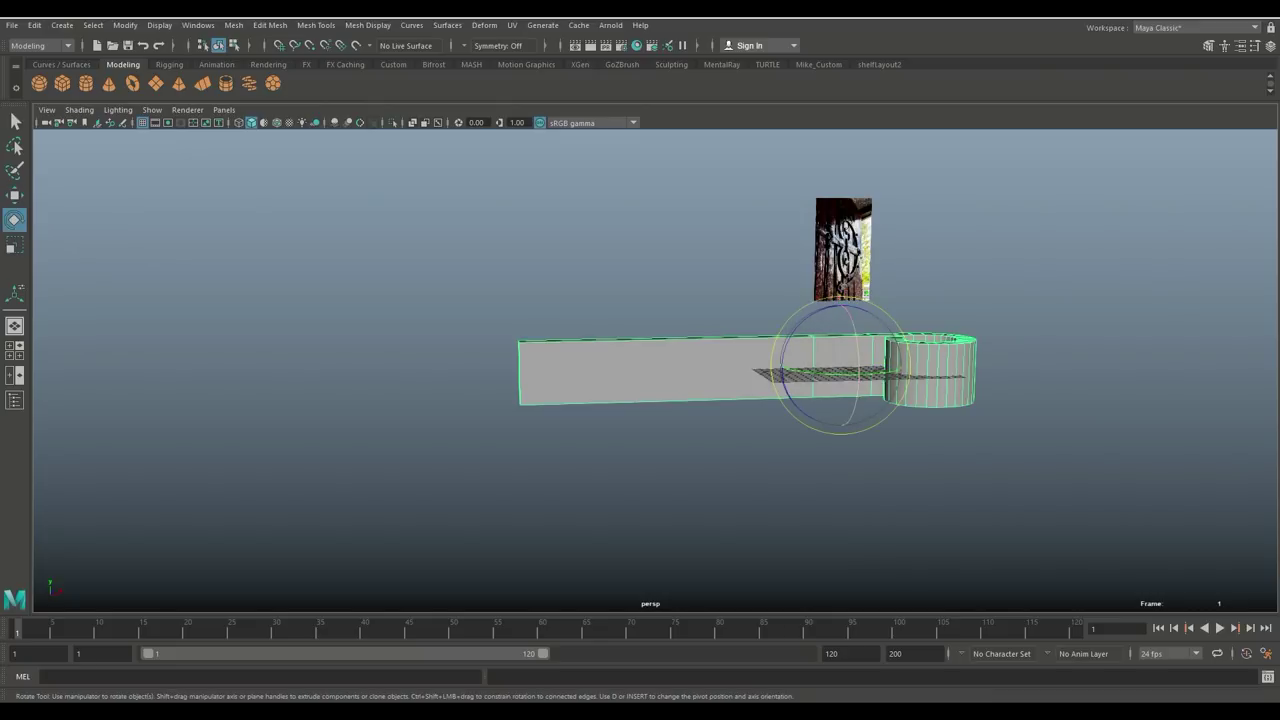
pyautogui.moveTo(858, 368); pyautogui.dragTo(842, 306)
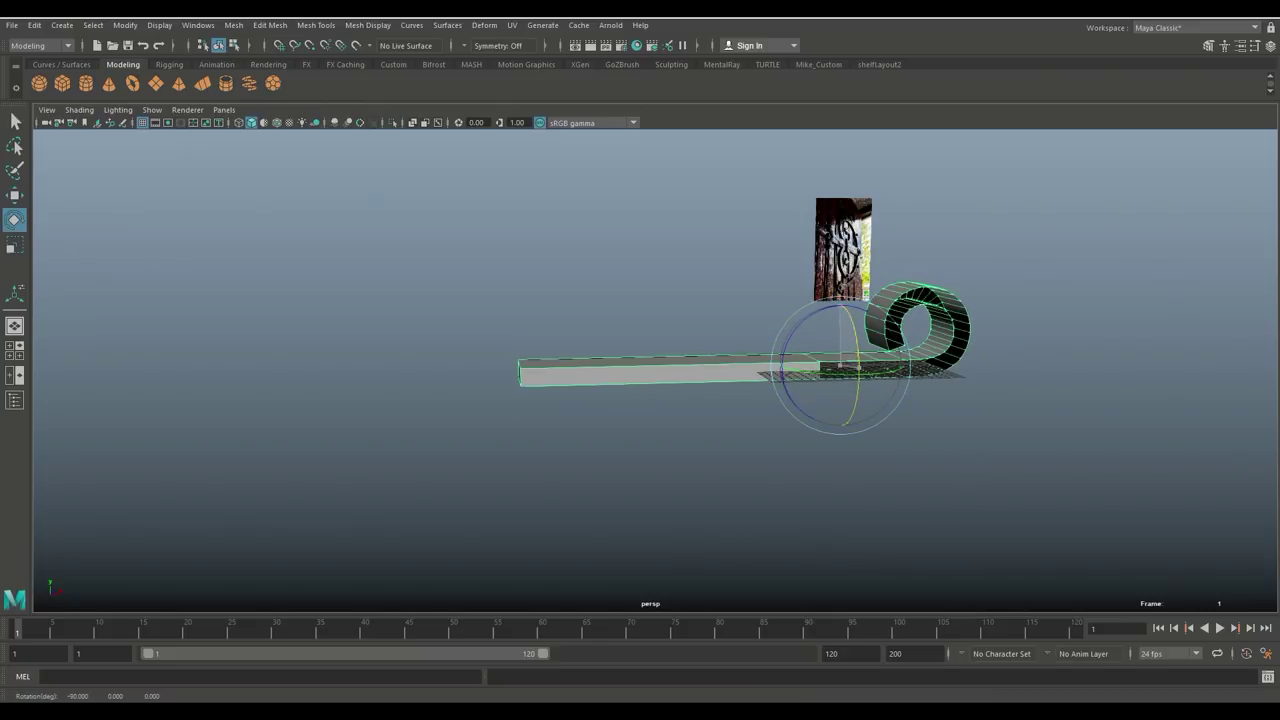
# In the top view, draw a CV curve that starts just off the bar's free end and bends about 90 degrees to one side
pyautogui.press('space')
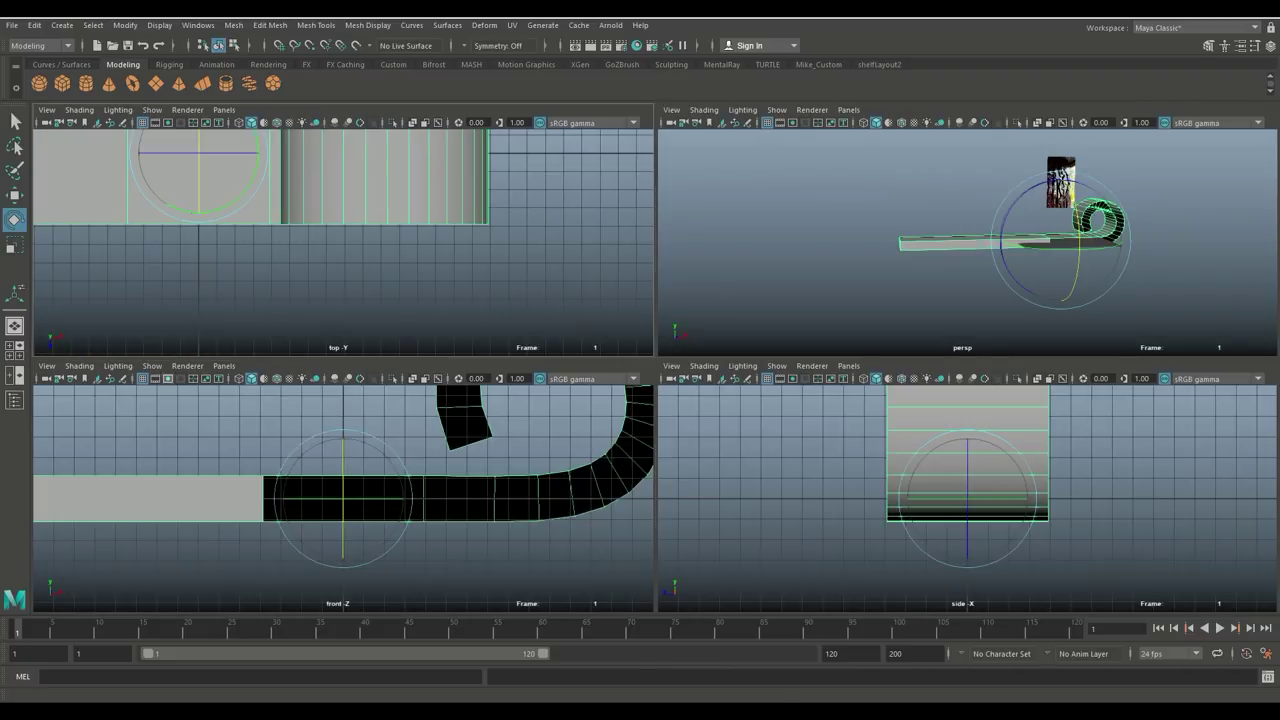
pyautogui.press('space')
pyautogui.keyDown('alt'); pyautogui.moveTo(490, 268); pyautogui.dragTo(911, 363, button='middle'); pyautogui.keyUp('alt')
pyautogui.keyDown('alt'); pyautogui.moveTo(911, 363); pyautogui.dragTo(811, 363, button='right'); pyautogui.keyUp('alt')
pyautogui.keyDown('alt'); pyautogui.moveTo(811, 363); pyautogui.dragTo(1015, 375, button='middle'); pyautogui.keyUp('alt')
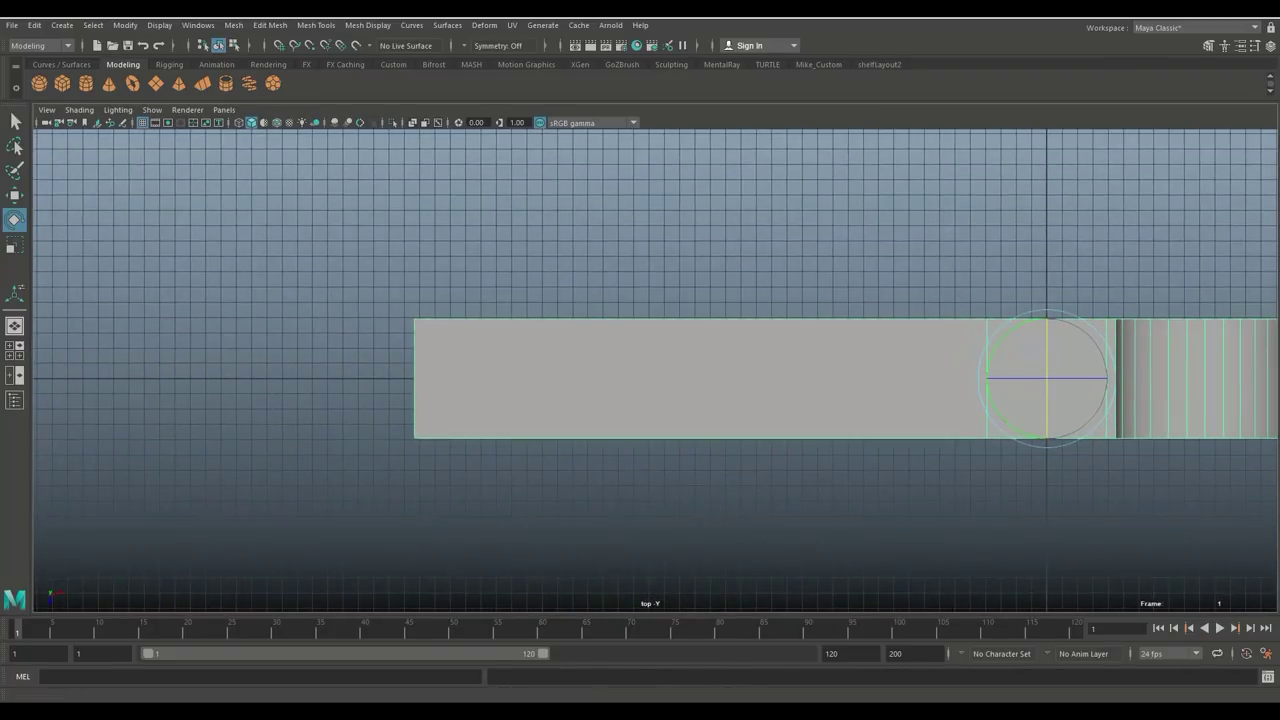
pyautogui.click(62, 25)
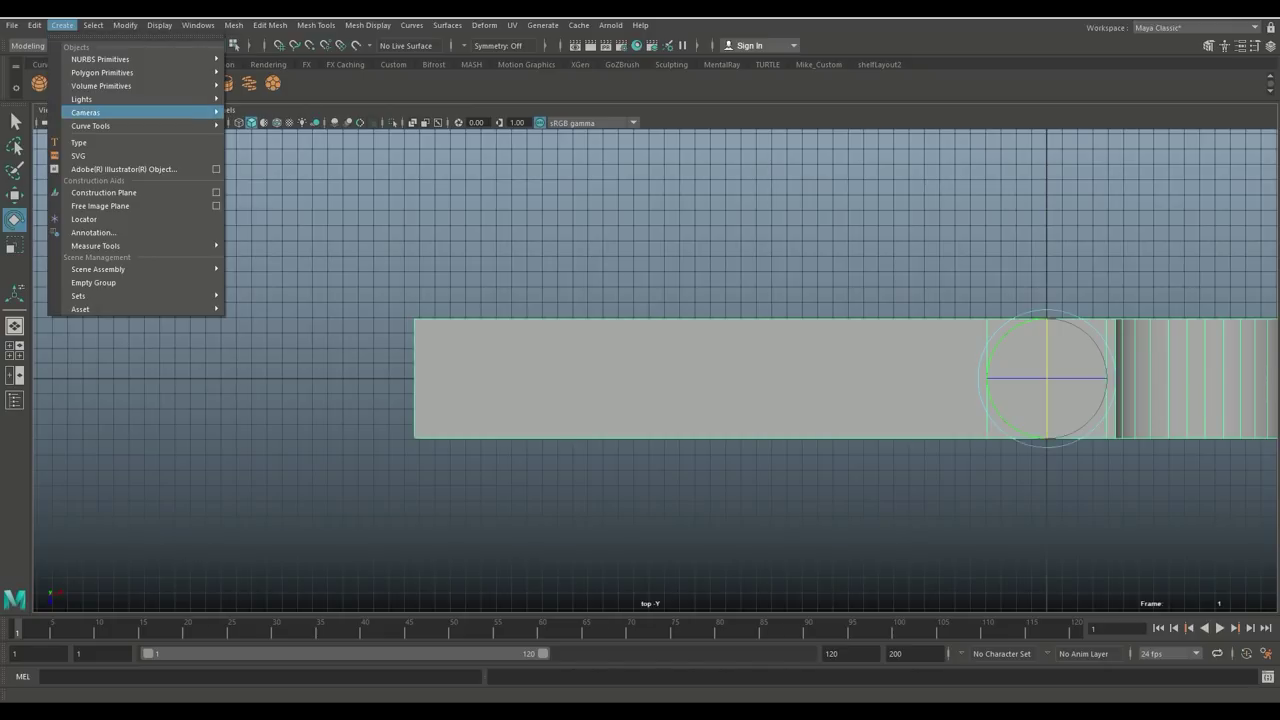
pyautogui.moveTo(90, 112)
pyautogui.click(265, 137)
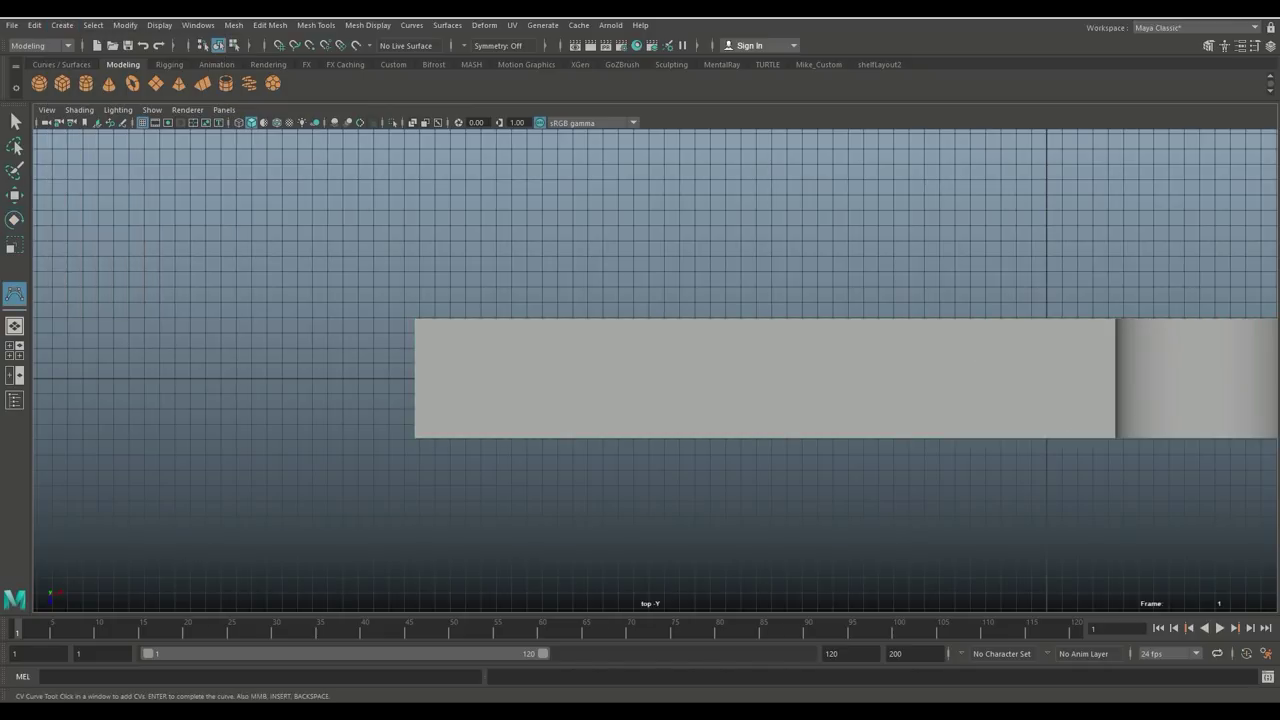
pyautogui.scroll(-2, 655, 371)
pyautogui.click(463, 377)
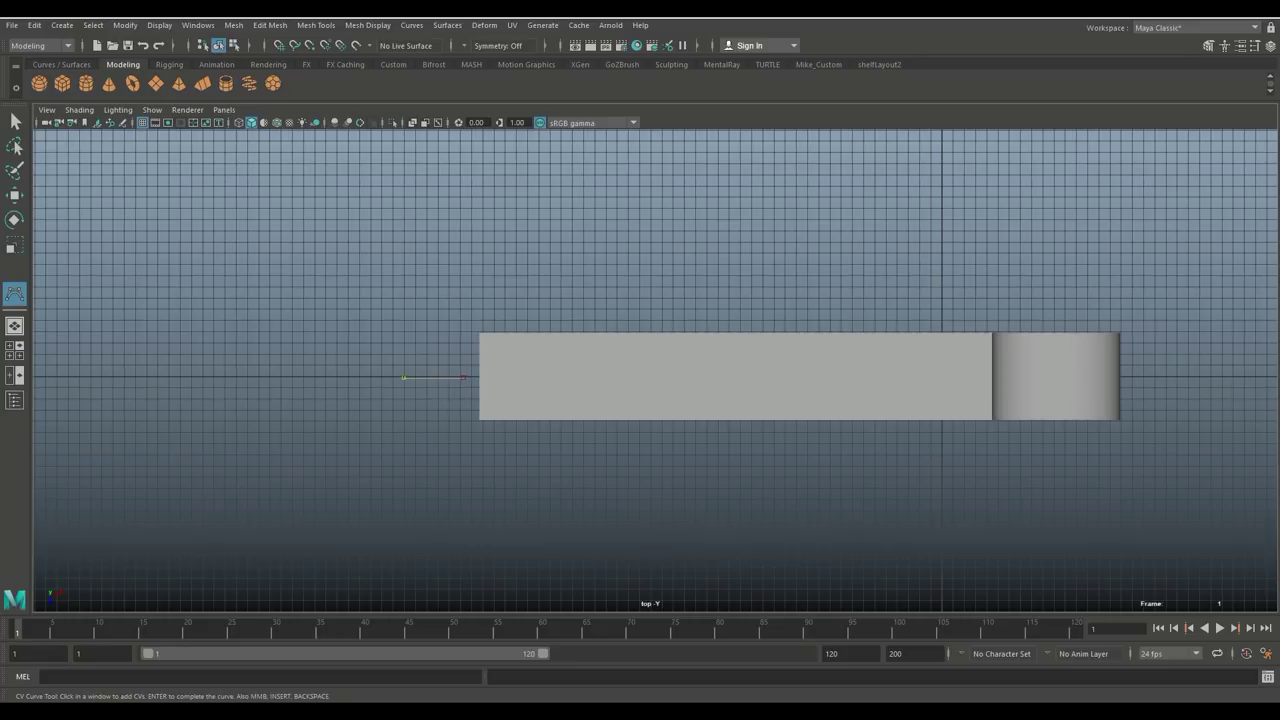
pyautogui.click(319, 357)
pyautogui.click(251, 242)
pyautogui.click(250, 164)
pyautogui.press('e')
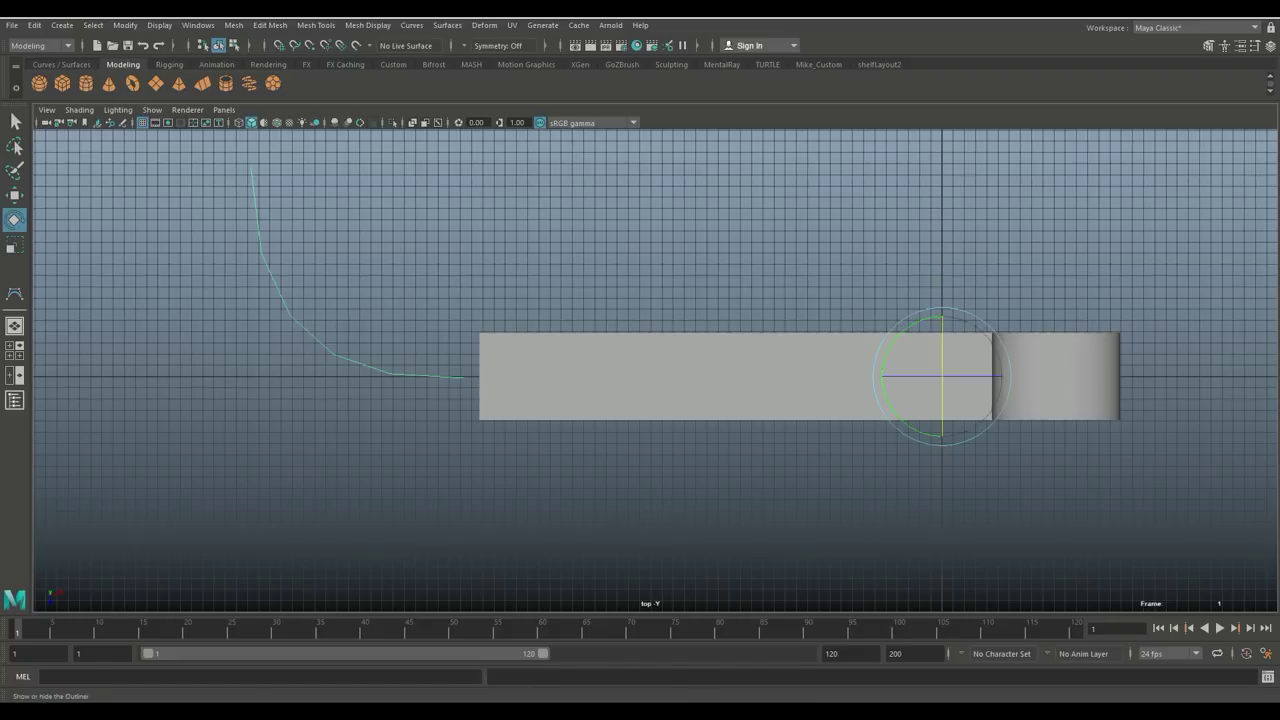
# In the perspective view, select the bar's free end face together with the new curve and extrude the face along it
pyautogui.click(15, 351)
pyautogui.press('space')
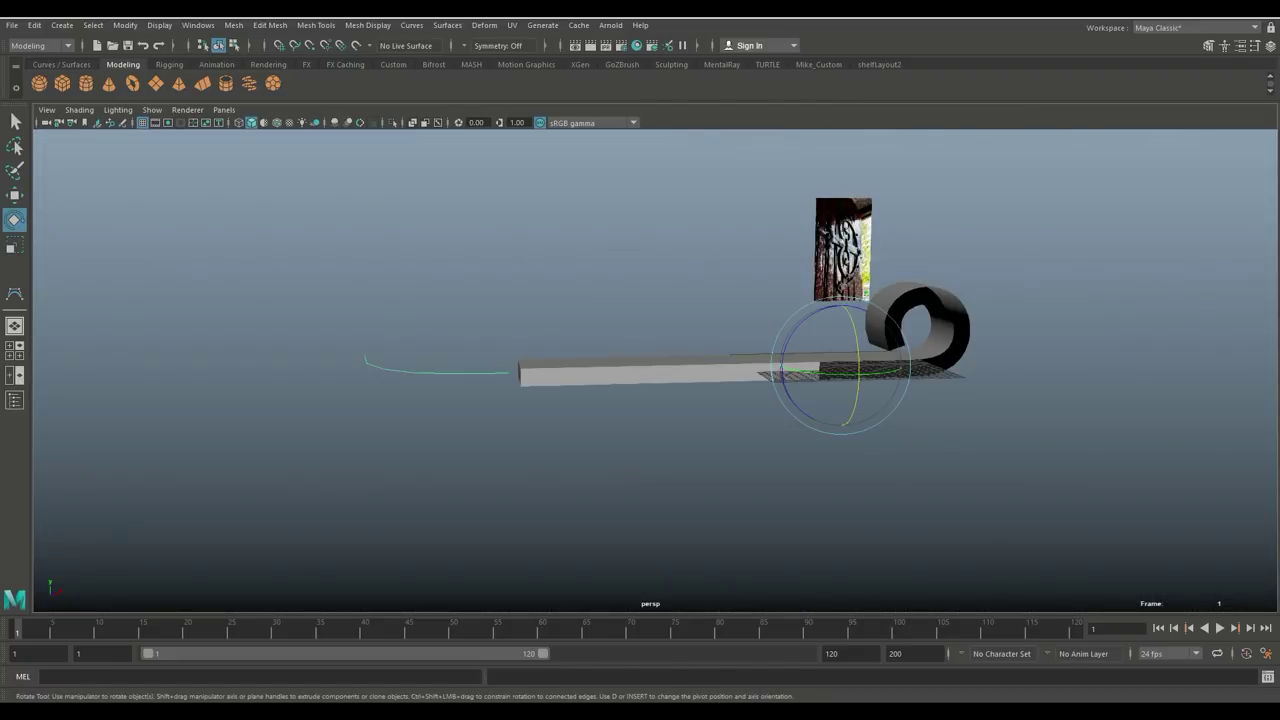
pyautogui.keyDown('alt'); pyautogui.moveTo(650, 370); pyautogui.dragTo(770, 339, button='middle'); pyautogui.keyUp('alt')
pyautogui.keyDown('alt'); pyautogui.moveTo(650, 370); pyautogui.dragTo(750, 410); pyautogui.keyUp('alt')
pyautogui.keyDown('alt'); pyautogui.moveTo(650, 370); pyautogui.dragTo(740, 370, button='right'); pyautogui.keyUp('alt')
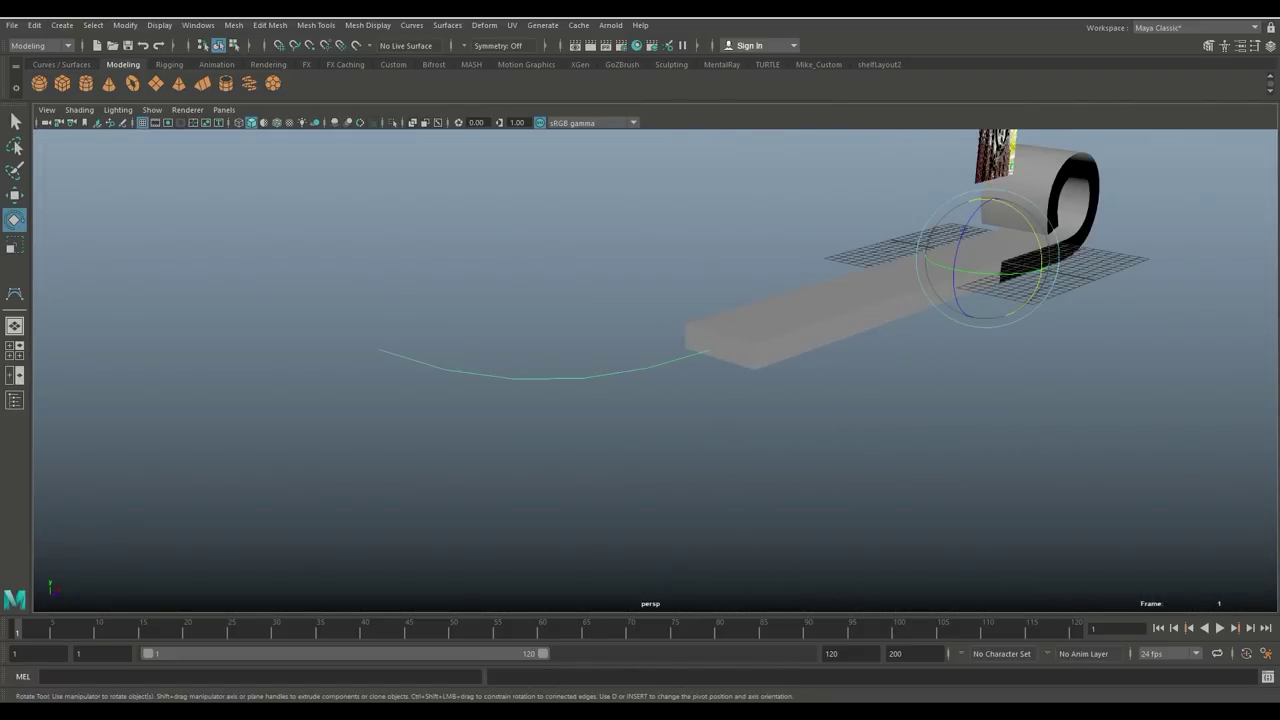
pyautogui.moveTo(740, 311); pyautogui.dragTo(740, 349, button='right')
pyautogui.keyDown('shift'); pyautogui.click(738, 349); pyautogui.keyUp('shift')
pyautogui.click(725, 348)
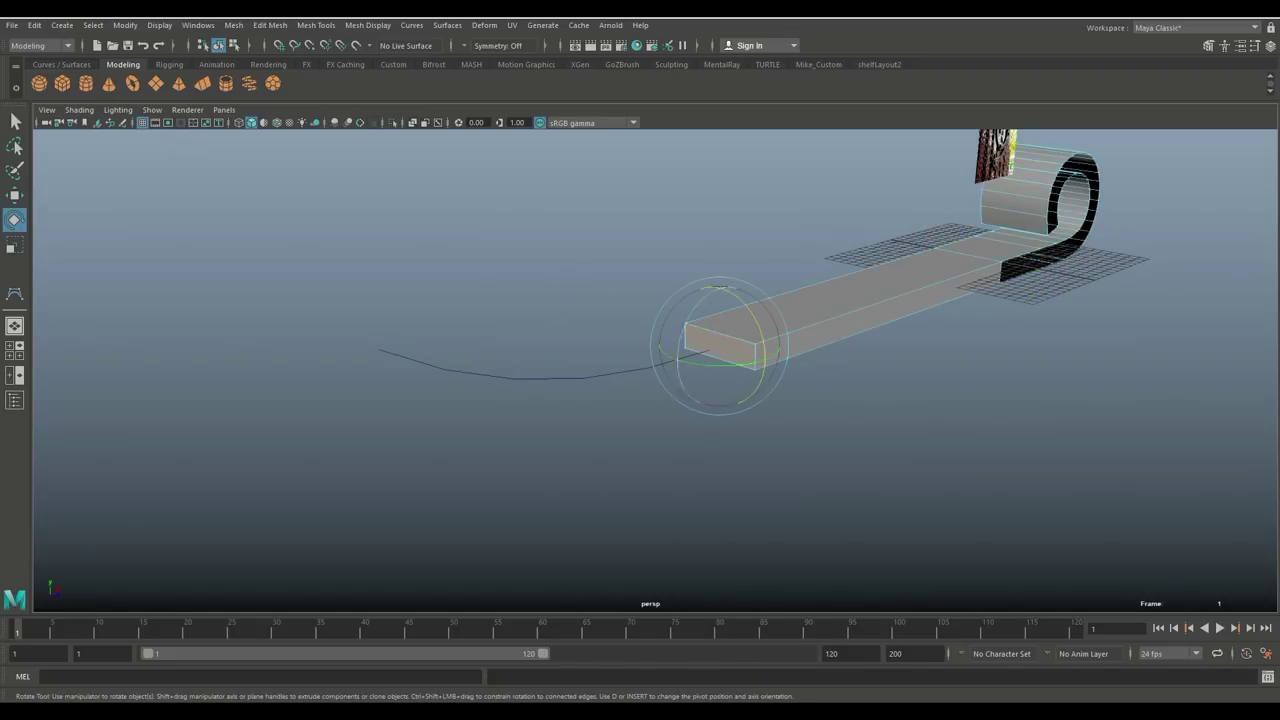
pyautogui.keyDown('shift'); pyautogui.click(640, 369); pyautogui.keyUp('shift')
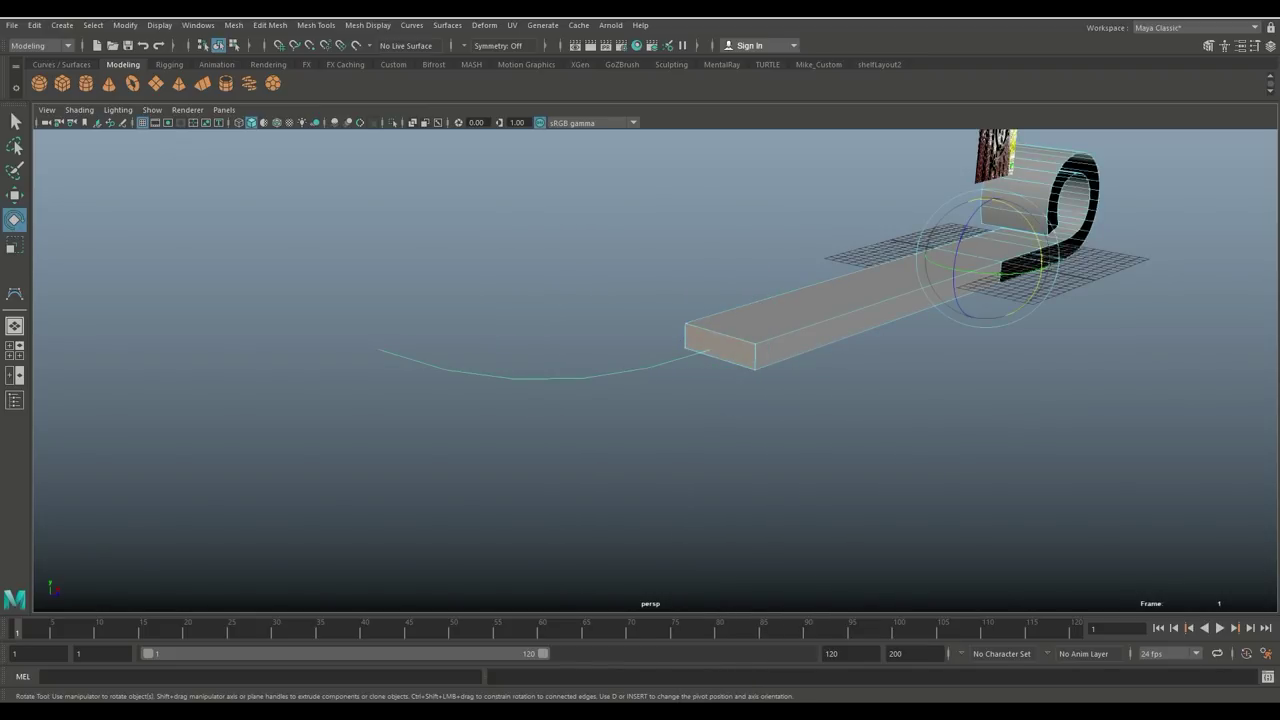
pyautogui.hotkey('ctrl', 'e')
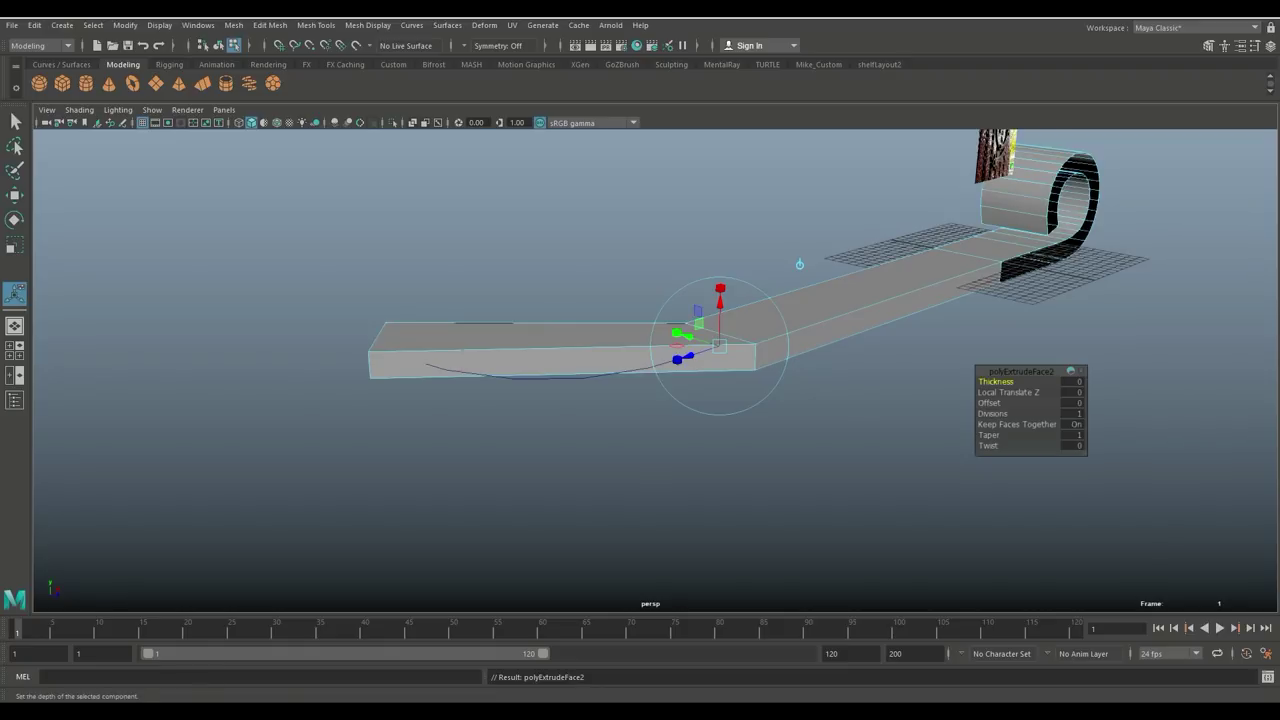
# Set the new extrusion's divisions to 11 so that it follows the bend
pyautogui.moveTo(993, 414); pyautogui.dragTo(1070, 414)
pyautogui.keyDown('alt'); pyautogui.moveTo(800, 340); pyautogui.dragTo(750, 435); pyautogui.keyUp('alt')
pyautogui.keyDown('alt'); pyautogui.moveTo(750, 435); pyautogui.dragTo(726, 350, button='middle'); pyautogui.keyUp('alt')
pyautogui.keyDown('alt'); pyautogui.moveTo(705, 278); pyautogui.dragTo(700, 241); pyautogui.keyUp('alt')
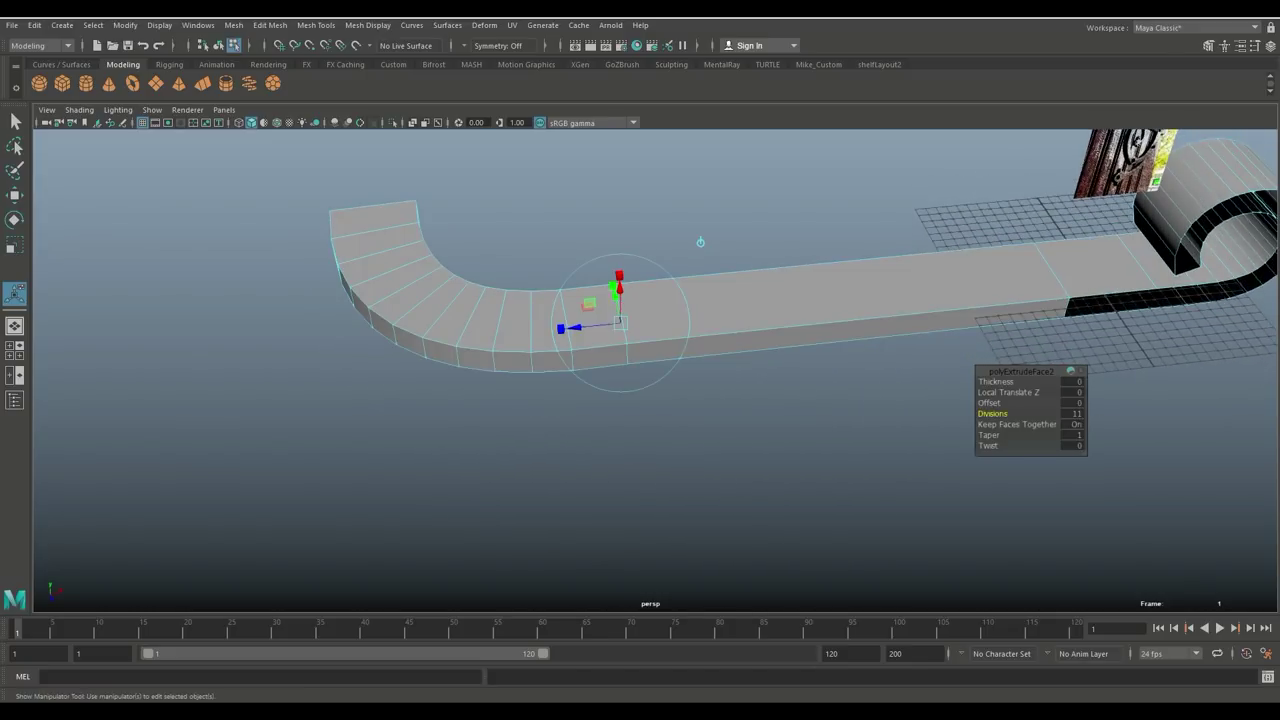
# Set the extrusion's taper to 0.2 and compare the narrowing shape with the ironwork in the door reference image
pyautogui.moveTo(989, 435); pyautogui.dragTo(950, 435)
pyautogui.moveTo(700, 241); pyautogui.dragTo(700, 241, button='middle')
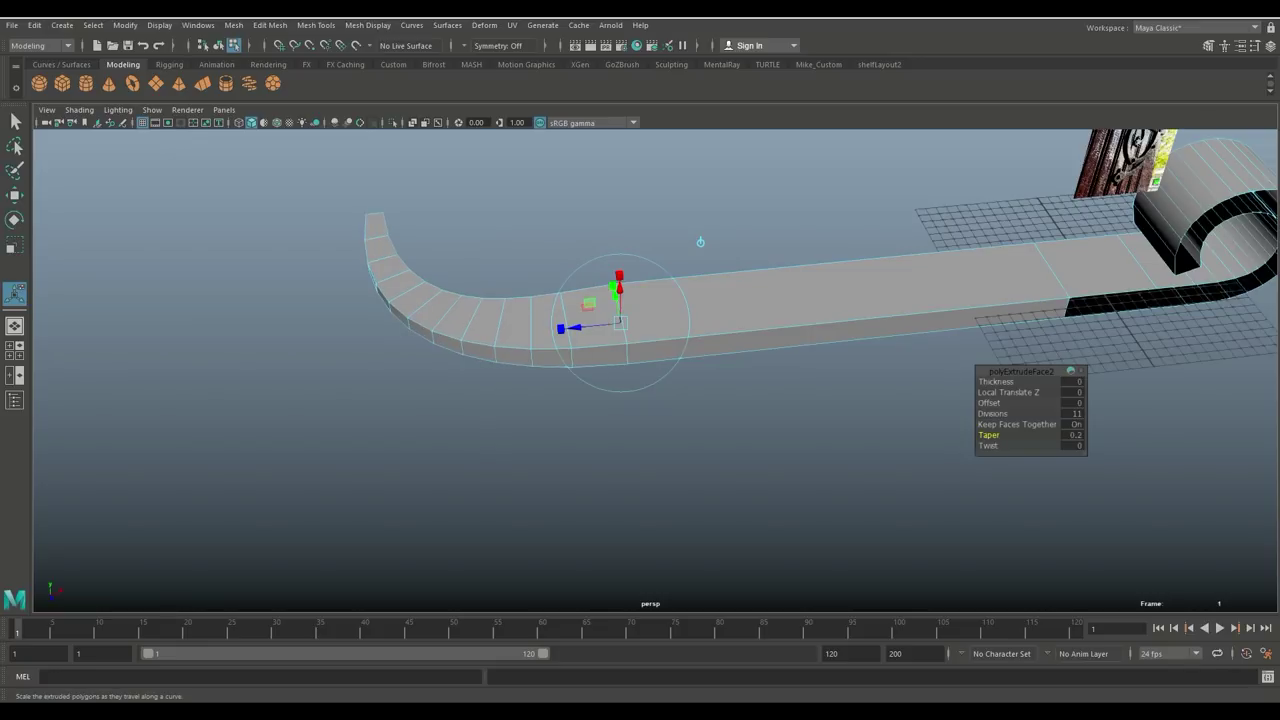
pyautogui.keyDown('alt'); pyautogui.moveTo(697, 243); pyautogui.dragTo(520, 351); pyautogui.keyUp('alt')
pyautogui.keyDown('alt'); pyautogui.moveTo(520, 351); pyautogui.dragTo(800, 250, button='right'); pyautogui.keyUp('alt')
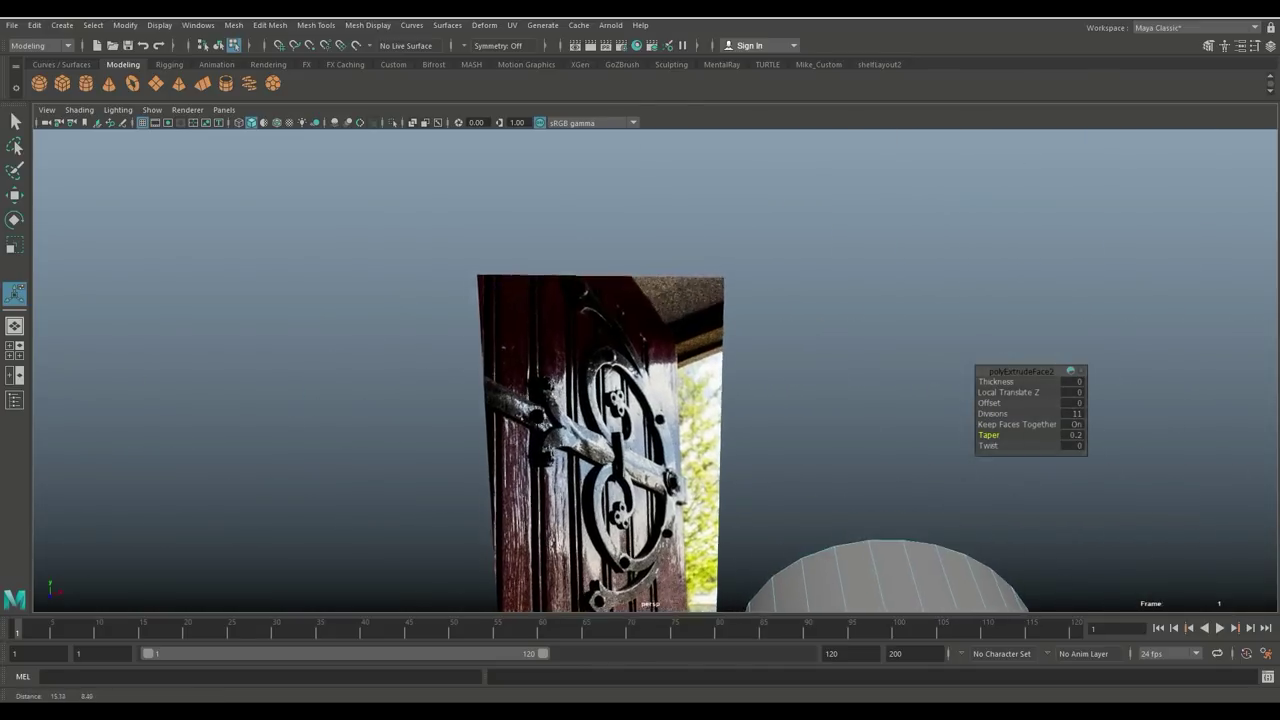
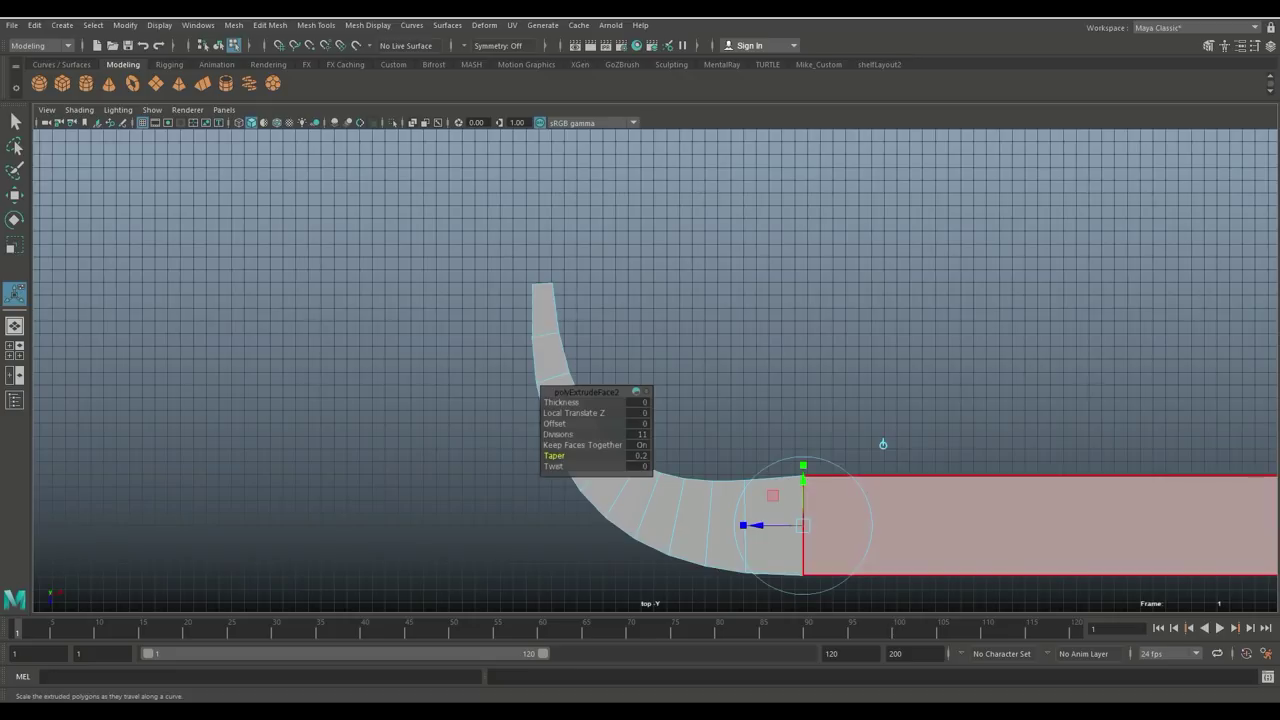
# Return to object mode on the tapered mesh and delete its construction history
pyautogui.moveTo(937, 510); pyautogui.dragTo(1002, 294, button='right')
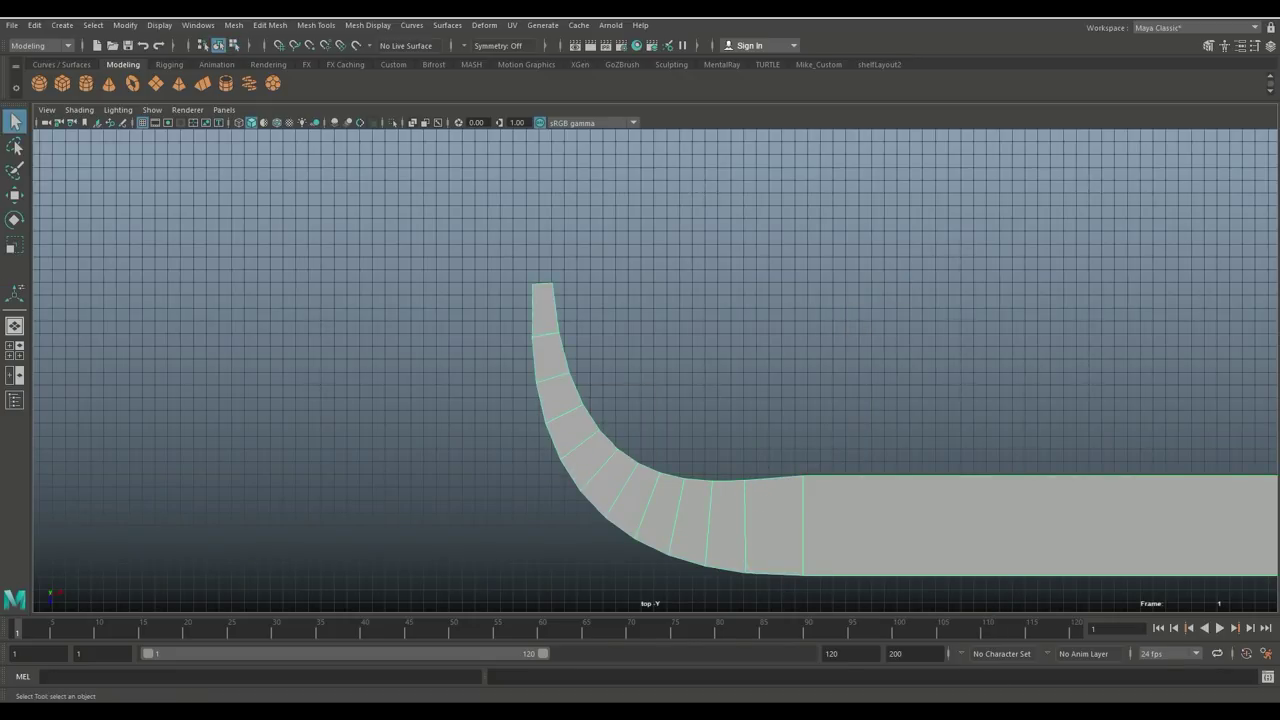
pyautogui.click(35, 25)
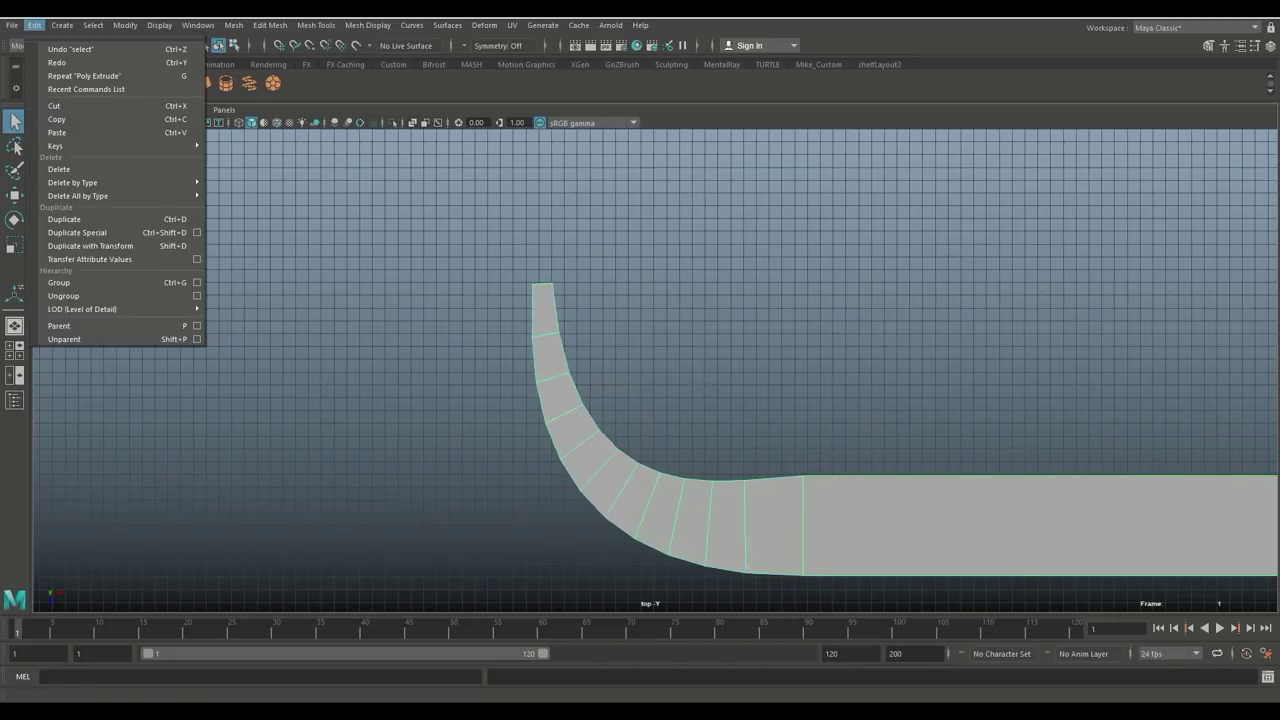
pyautogui.moveTo(150, 182)
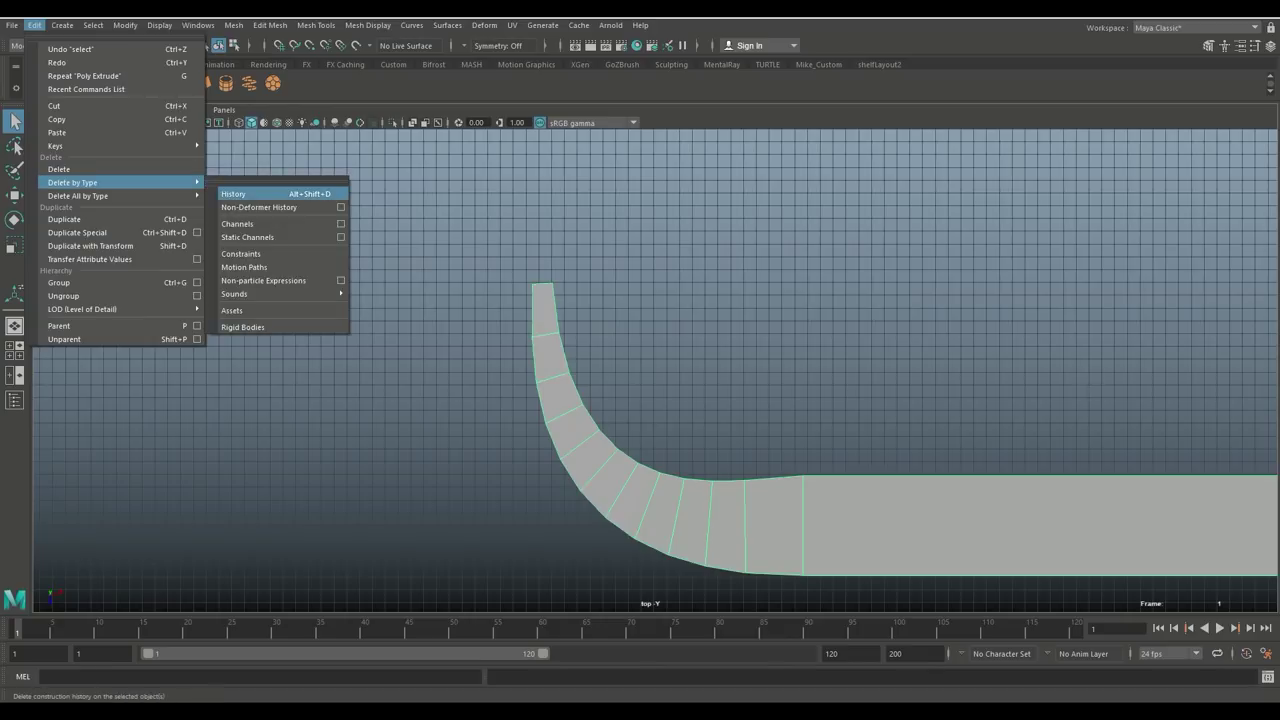
pyautogui.click(235, 193)
# Delete curve1 using the Outliner
pyautogui.click(15, 400)
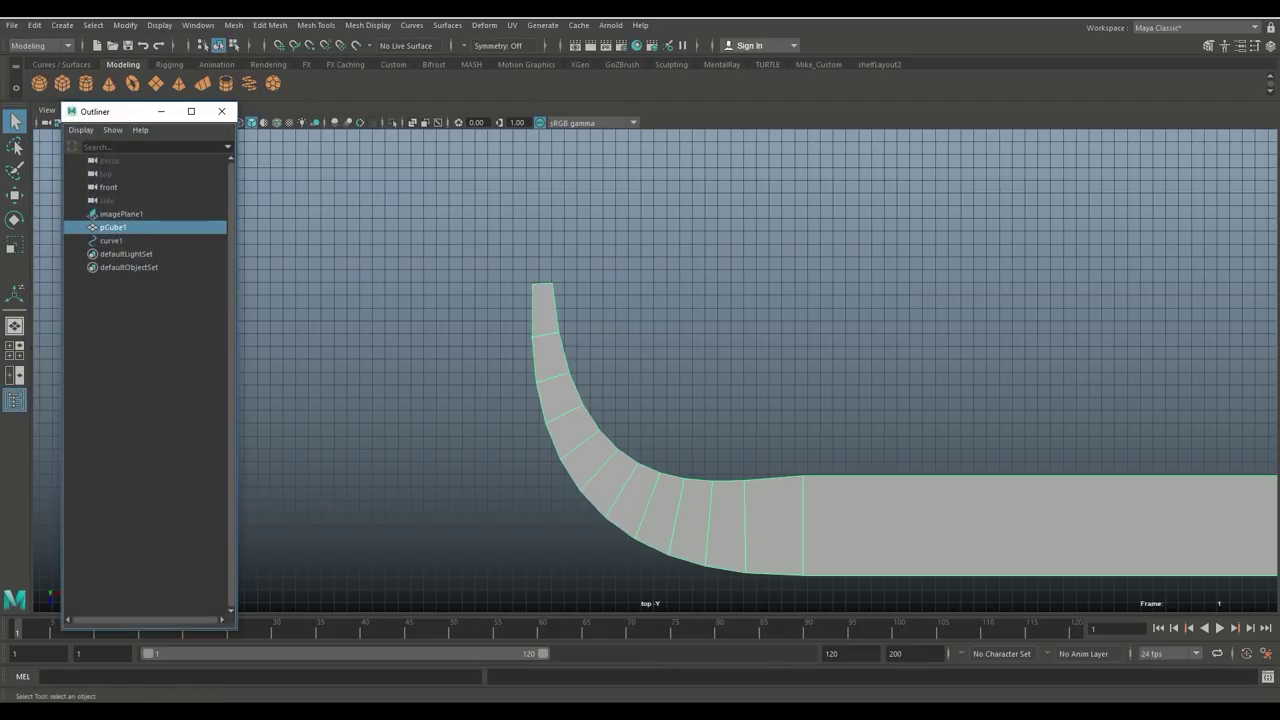
pyautogui.click(110, 241)
pyautogui.press('Delete')
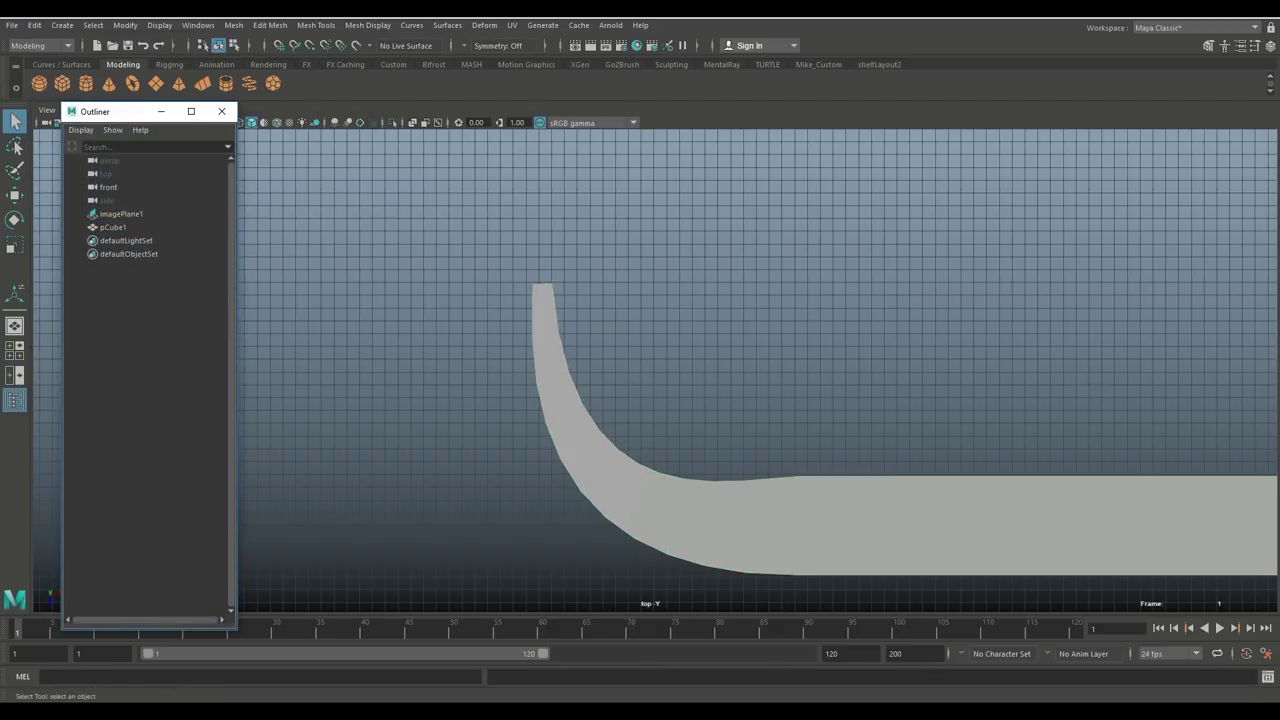
# Switch pCube1 to vertex editing and pull the outer vertex one row below the narrow tip outward
pyautogui.scroll(3, 650, 400)
pyautogui.click(600, 500)
pyautogui.keyDown('alt'); pyautogui.moveTo(600, 500); pyautogui.dragTo(673, 515, button='middle'); pyautogui.keyUp('alt')
pyautogui.keyDown('alt'); pyautogui.moveTo(585, 330); pyautogui.dragTo(605, 330, button='middle'); pyautogui.keyUp('alt')
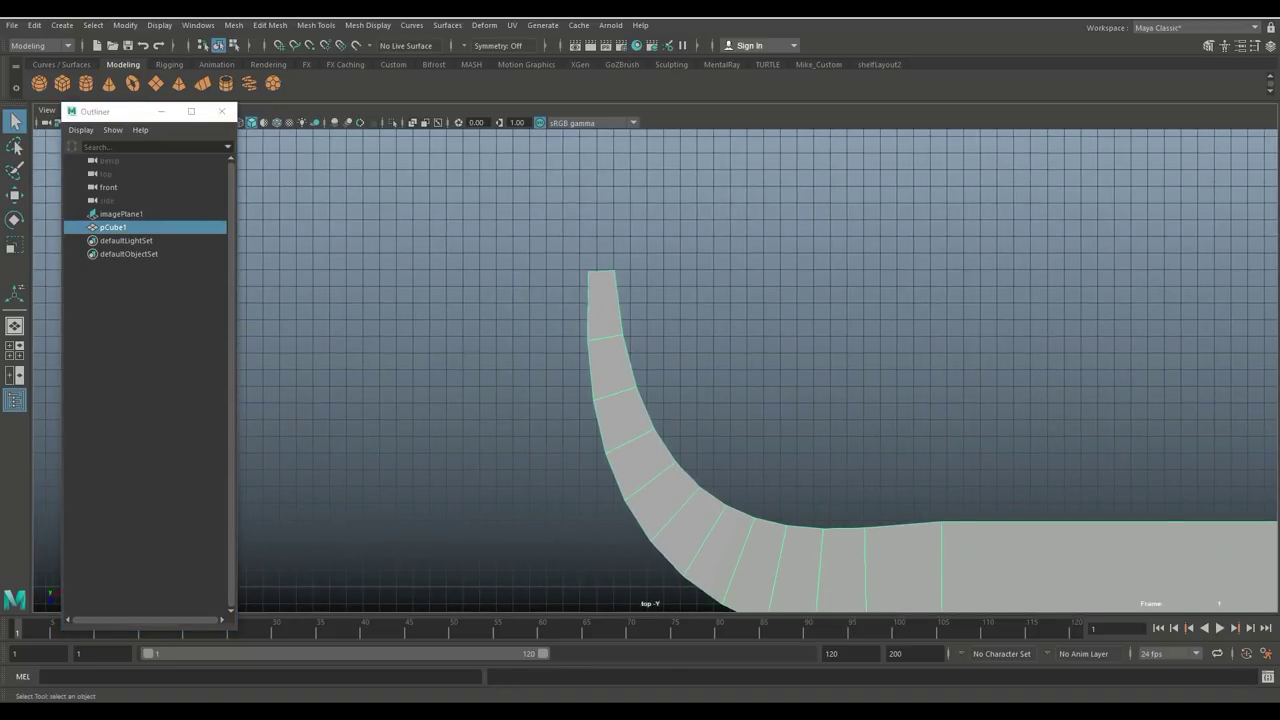
pyautogui.moveTo(606, 325); pyautogui.dragTo(545, 330, button='right')
pyautogui.scroll(2, 655, 370)
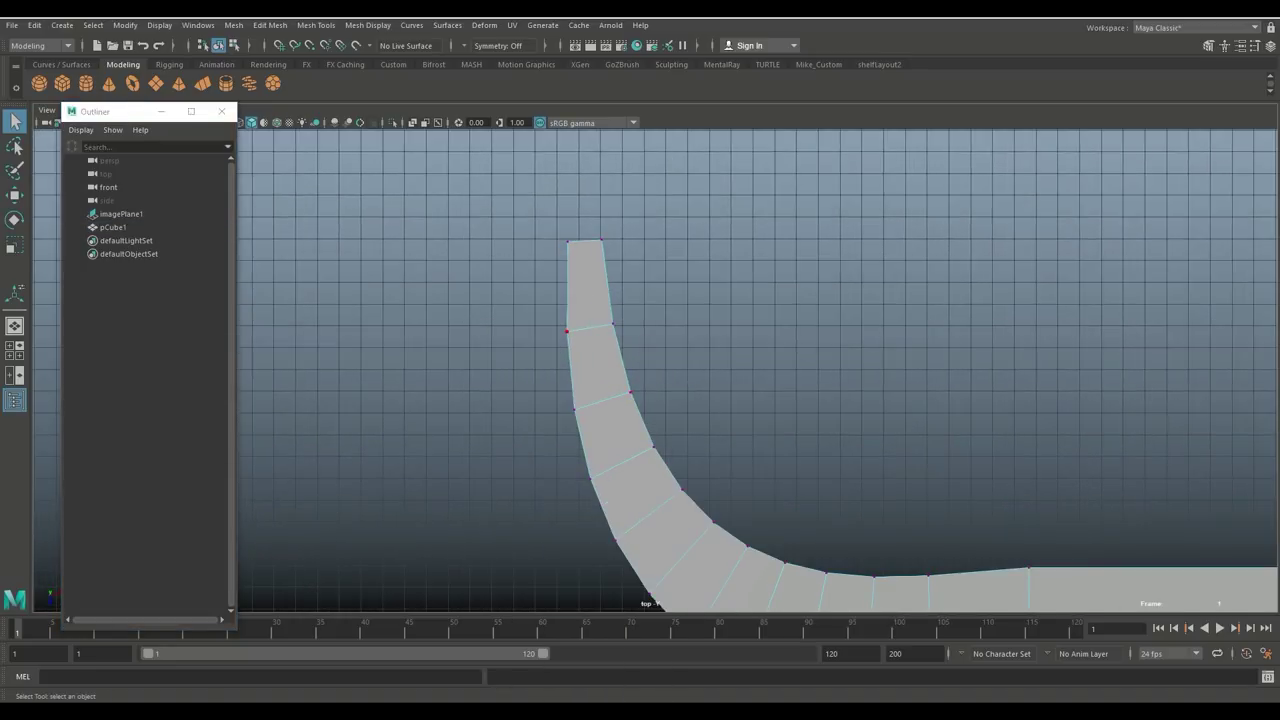
pyautogui.press('w')
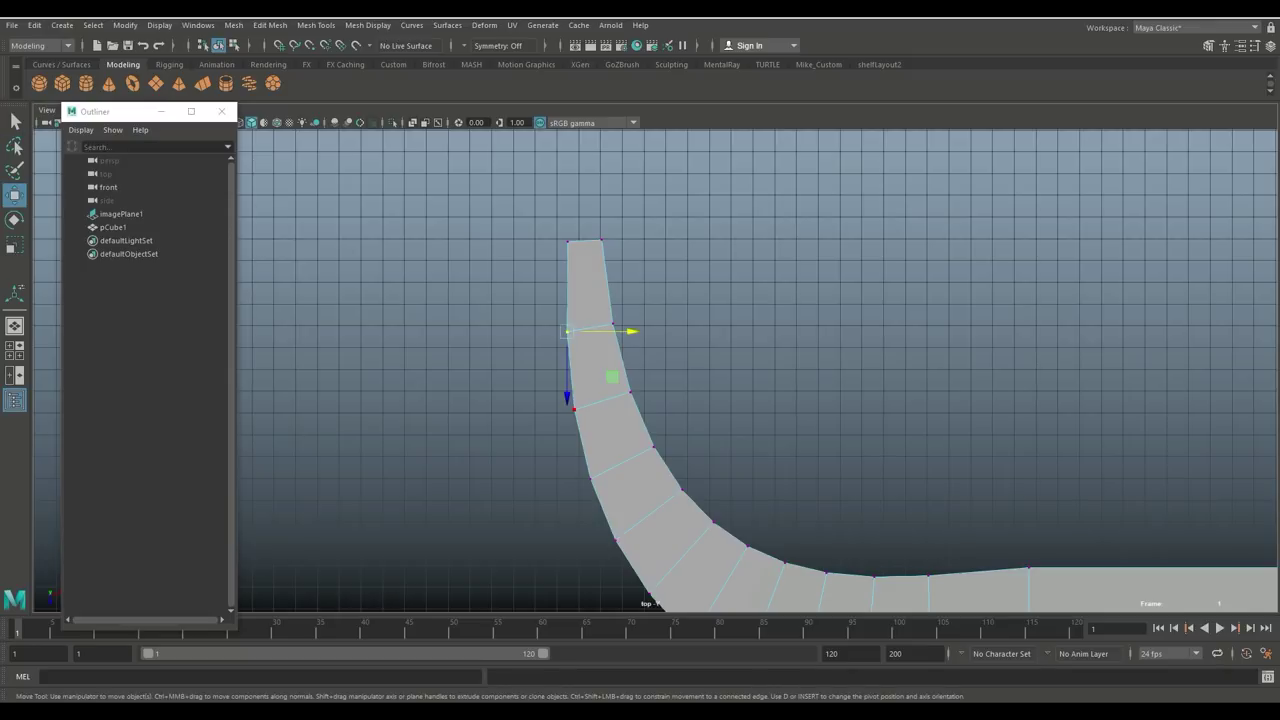
pyautogui.moveTo(567, 331); pyautogui.dragTo(513, 324)
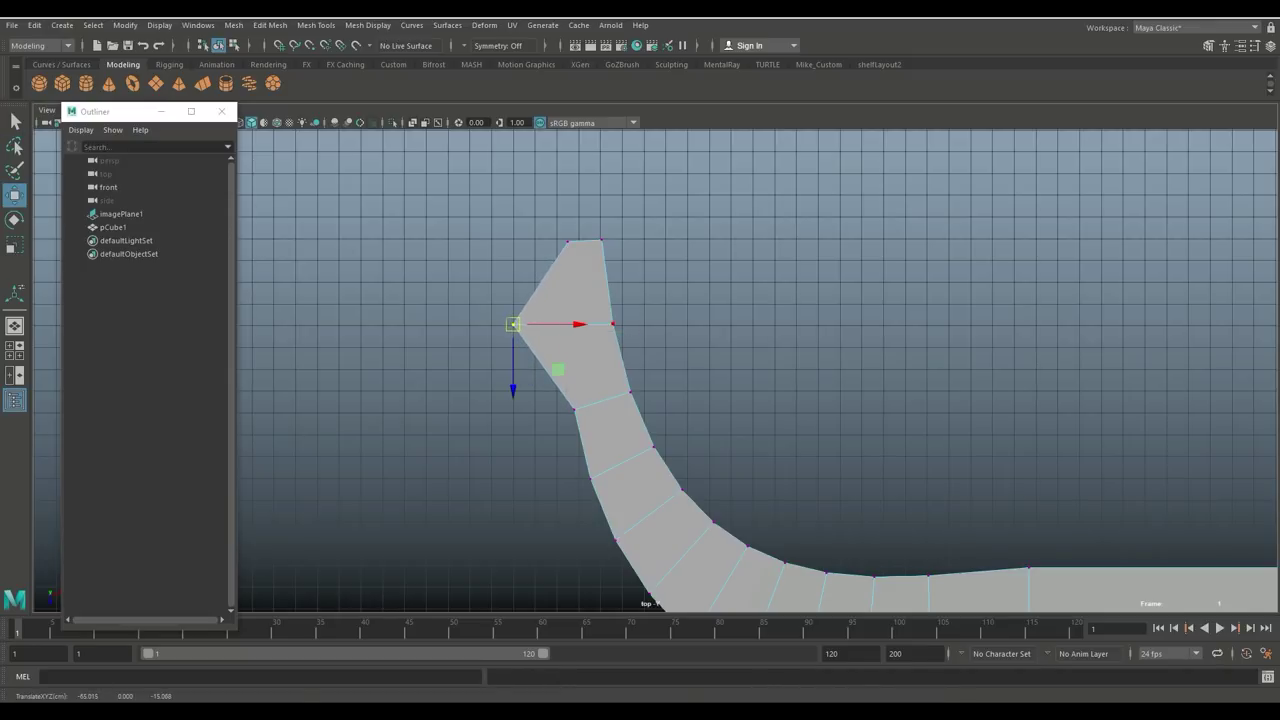
# Spread that row's two vertices into a wide spearhead shape and level the two tip vertices on the grid
pyautogui.click(612, 324)
pyautogui.moveTo(612, 324); pyautogui.dragTo(665, 326)
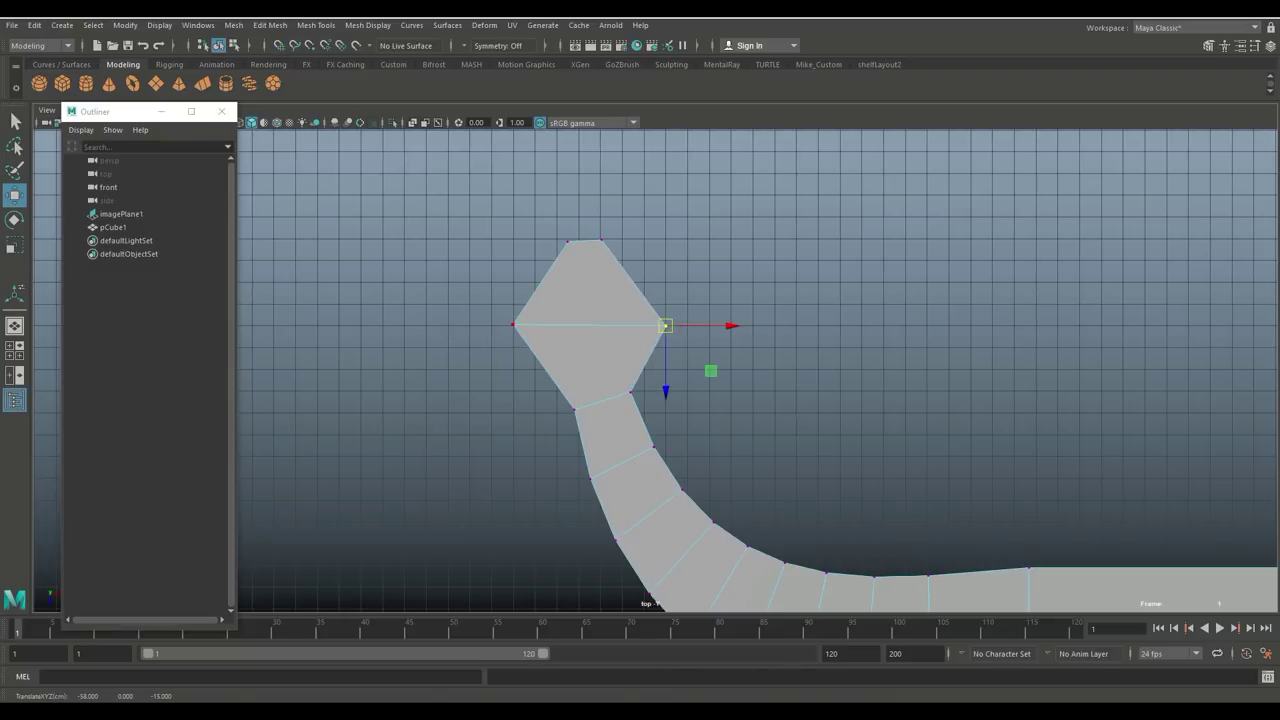
pyautogui.click(513, 324)
pyautogui.moveTo(513, 324); pyautogui.dragTo(492, 325)
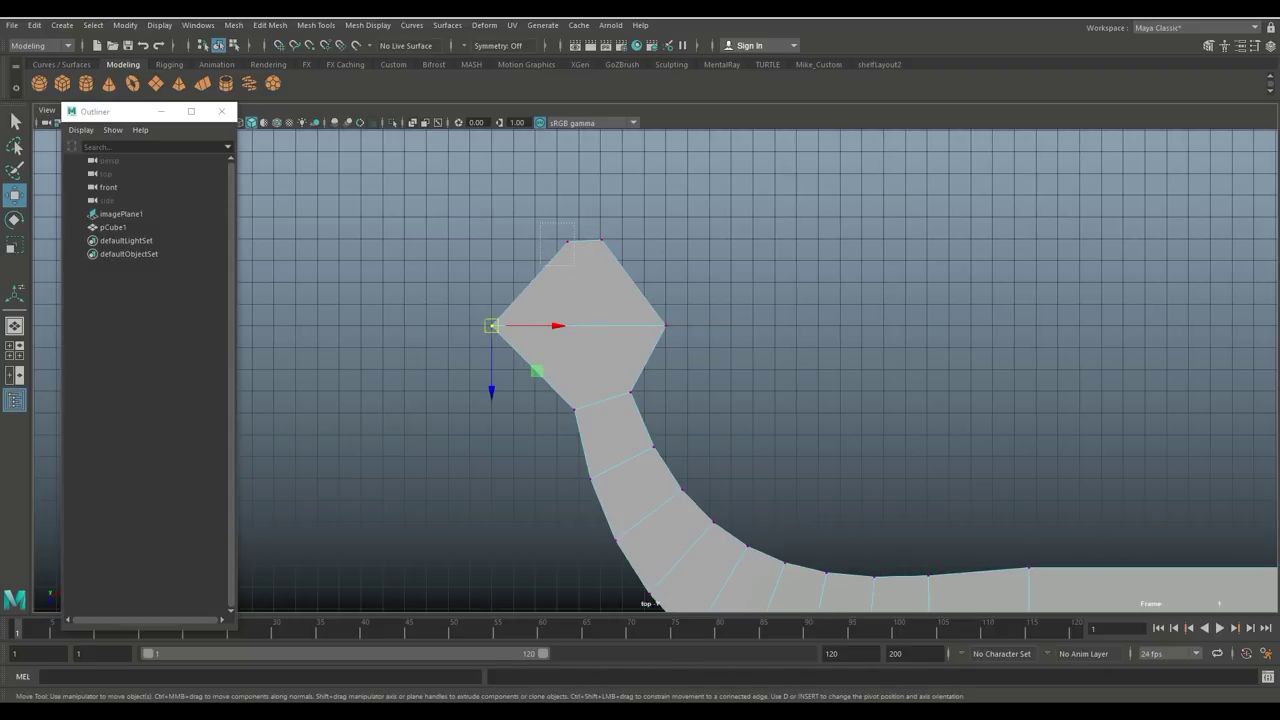
pyautogui.moveTo(573, 263); pyautogui.dragTo(600, 239)
pyautogui.click(602, 240)
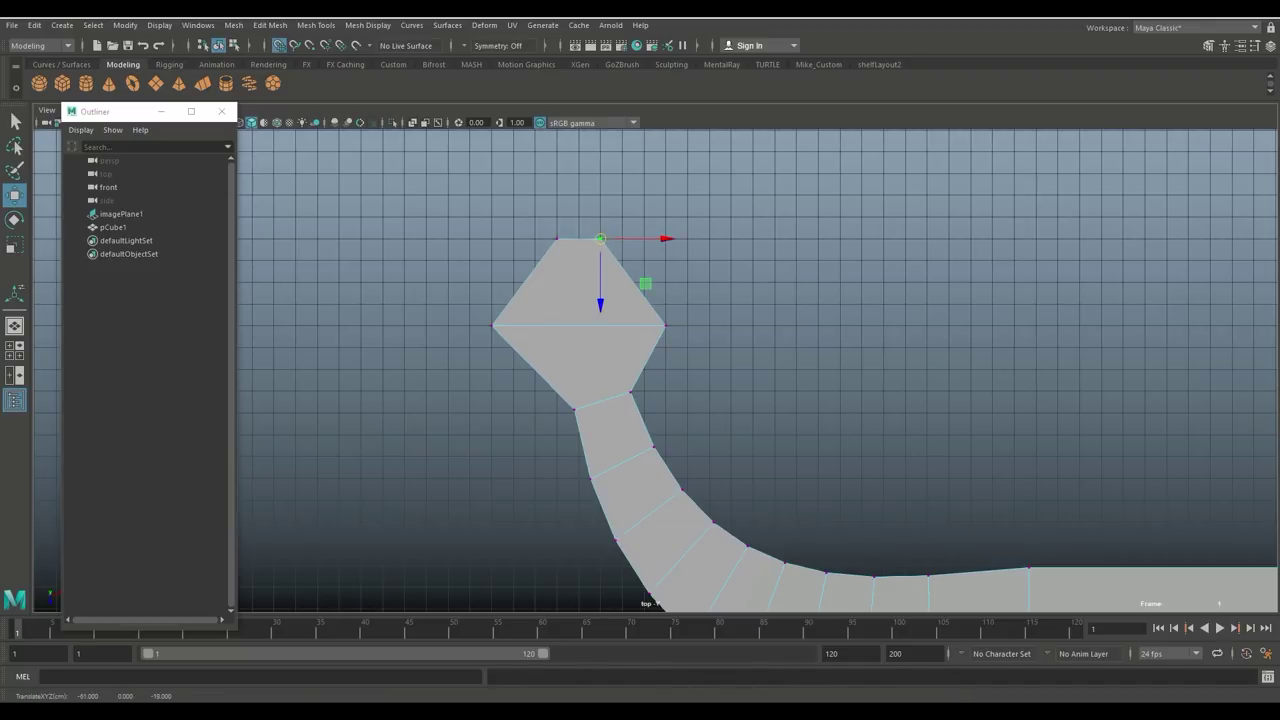
# In the perspective view, lower the two upper vertices at the spearhead's widest row to thin its side corners
pyautogui.press('space')
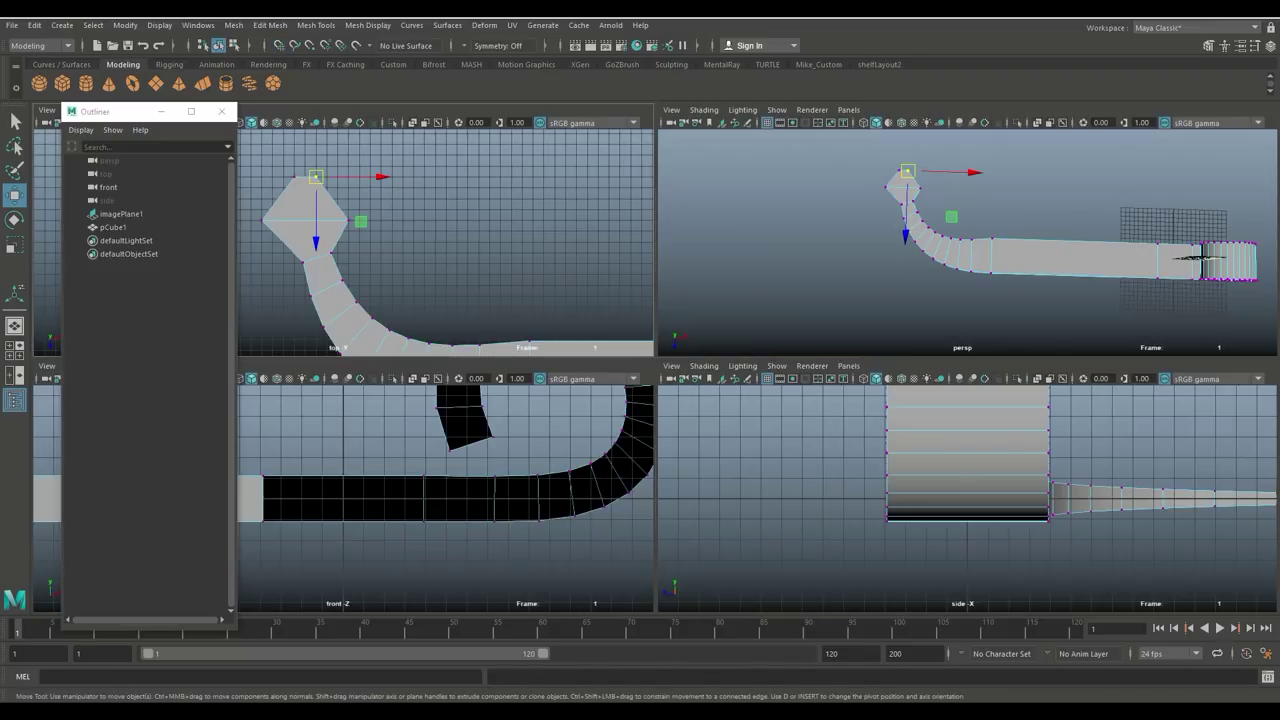
pyautogui.press('space')
pyautogui.keyDown('alt'); pyautogui.moveTo(600, 460); pyautogui.dragTo(805, 305); pyautogui.keyUp('alt')
pyautogui.scroll(6, 655, 370)
pyautogui.keyDown('alt'); pyautogui.moveTo(560, 310); pyautogui.dragTo(688, 314); pyautogui.keyUp('alt')
pyautogui.rightClick(685, 312)
pyautogui.moveTo(684, 312); pyautogui.dragTo(620, 313, button='right')
pyautogui.click(802, 359)
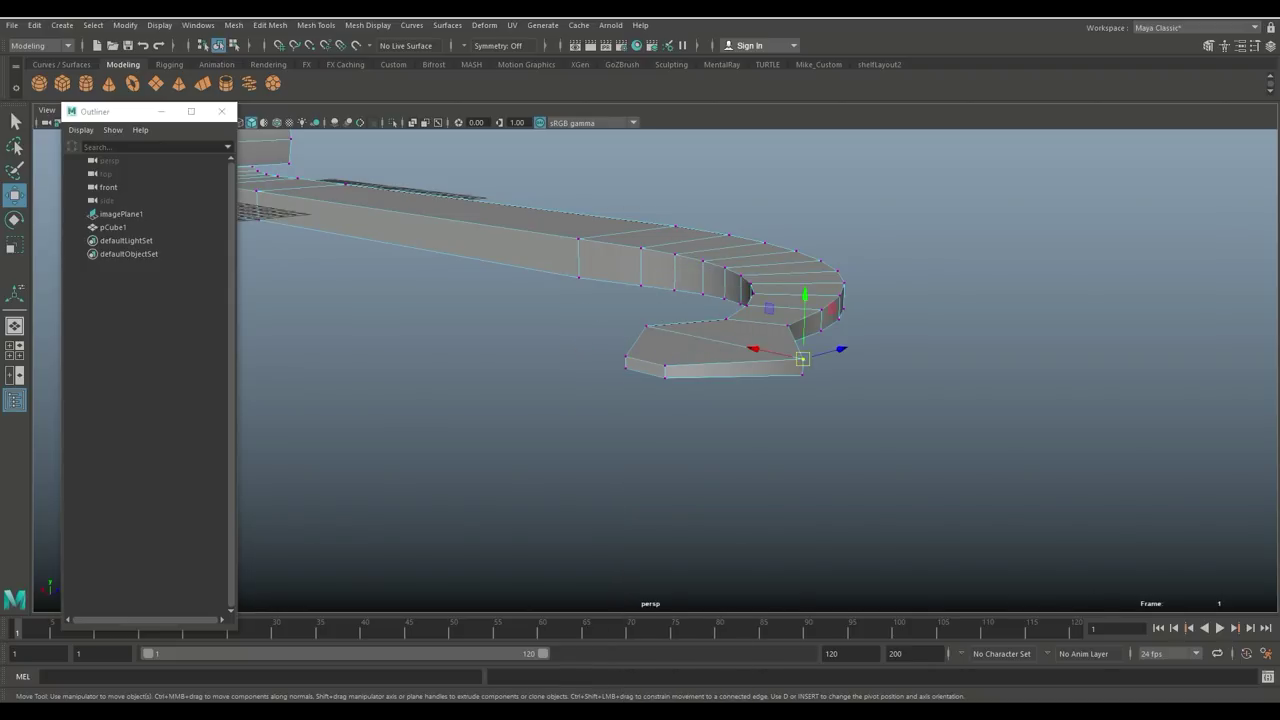
pyautogui.keyDown('shift'); pyautogui.click(646, 326); pyautogui.keyUp('shift')
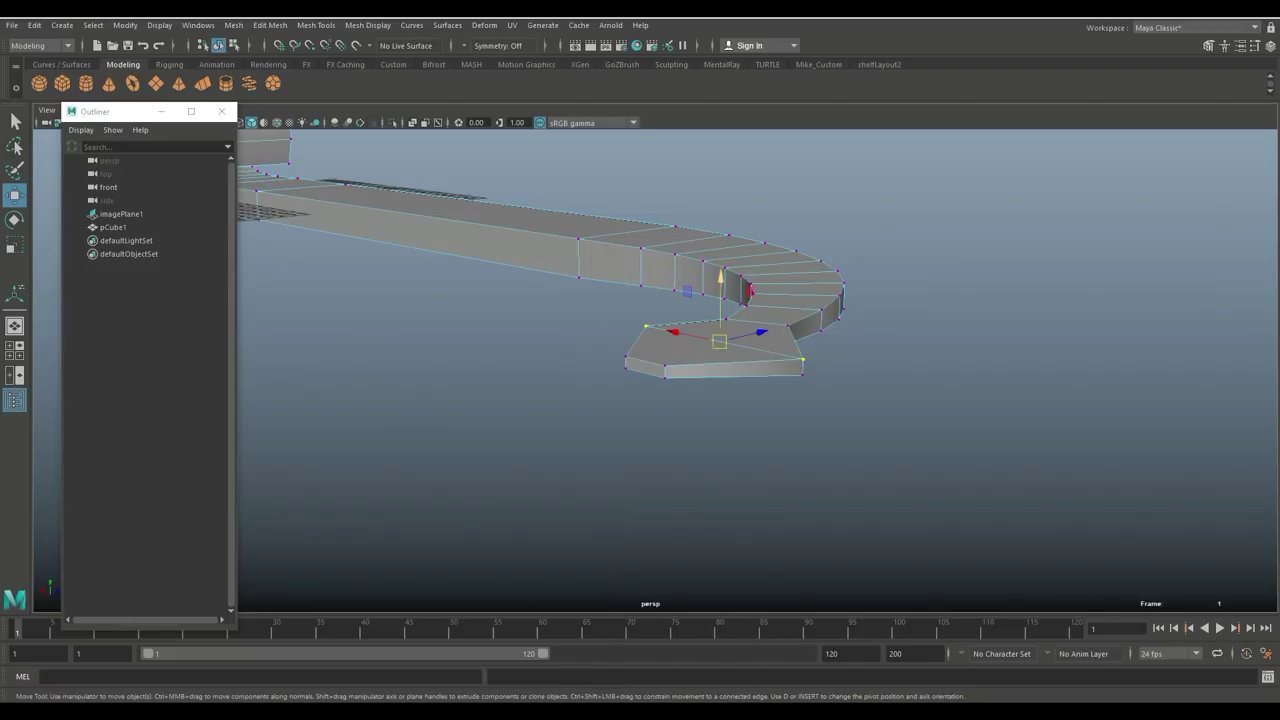
pyautogui.moveTo(720, 279); pyautogui.dragTo(400, 266)
# Lower the two upper vertices where the straight bar meets the bend so that the bar thins there
pyautogui.scroll(-4, 500, 296)
pyautogui.keyDown('alt'); pyautogui.moveTo(570, 298); pyautogui.dragTo(546, 334); pyautogui.keyUp('alt')
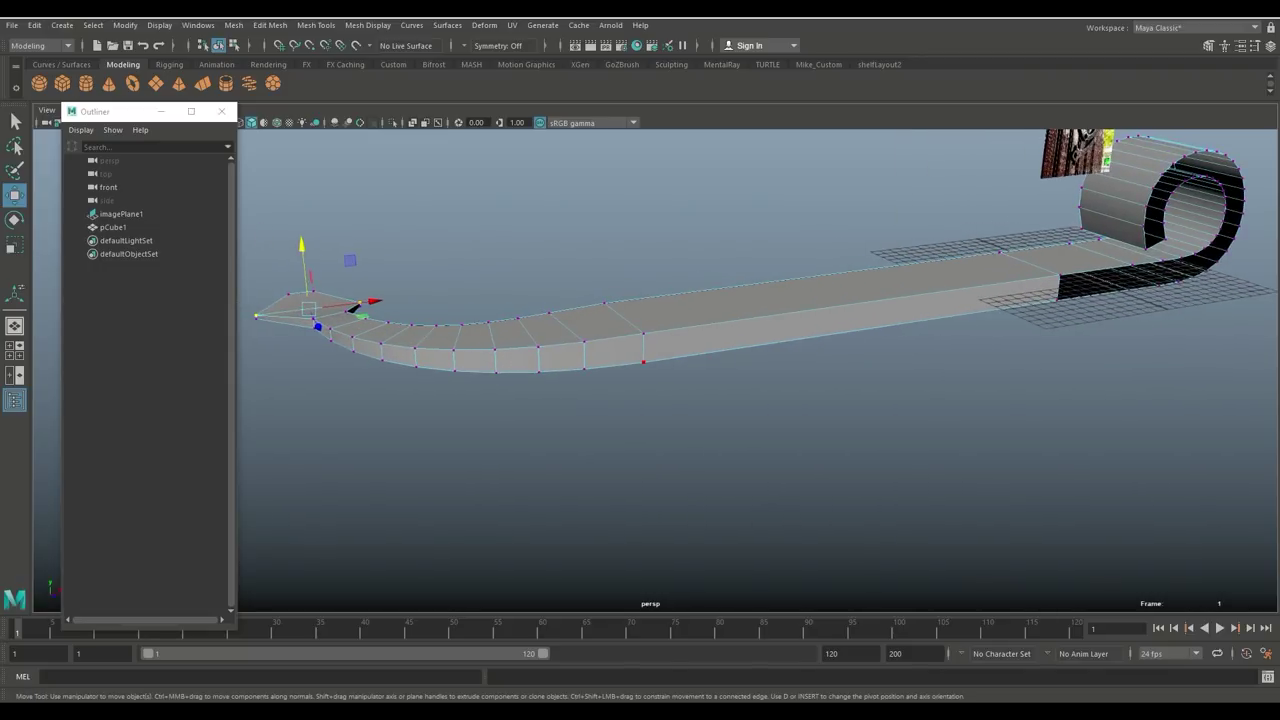
pyautogui.click(643, 333)
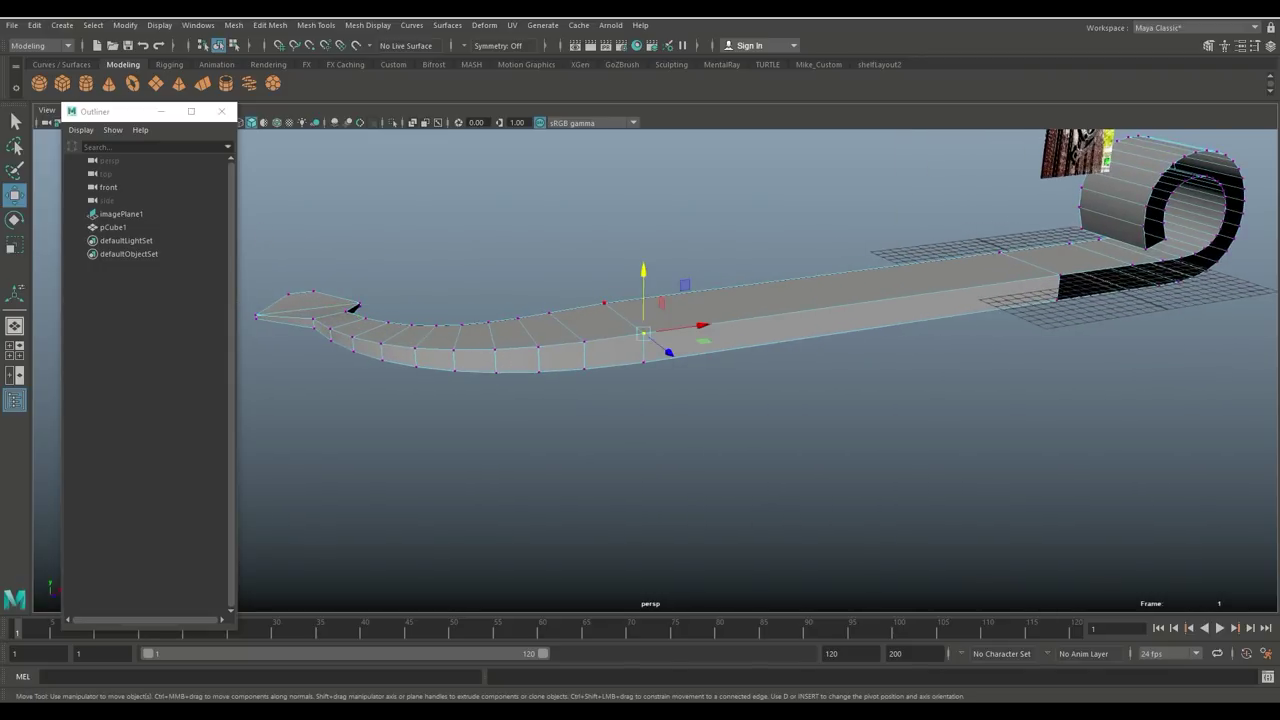
pyautogui.keyDown('shift'); pyautogui.click(604, 303); pyautogui.keyUp('shift')
pyautogui.moveTo(622, 255); pyautogui.dragTo(594, 325)
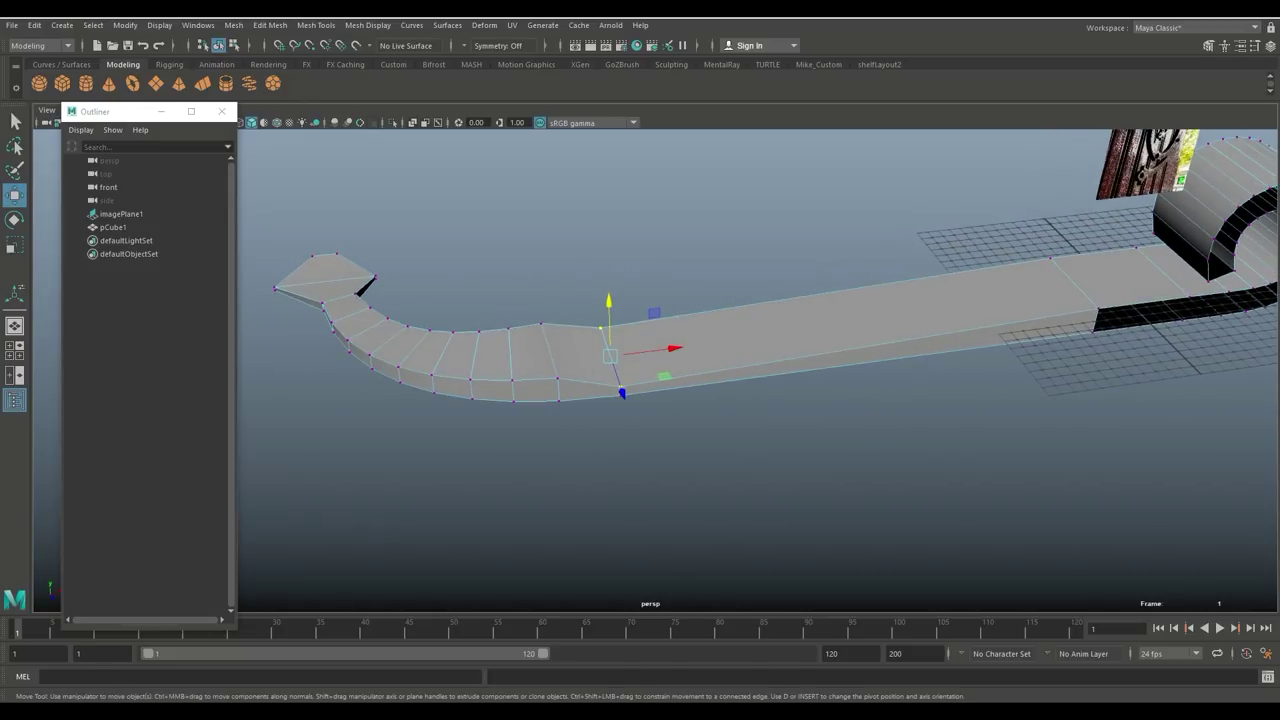
# Leave vertex editing and scale up the door reference image plane
pyautogui.moveTo(836, 311); pyautogui.dragTo(836, 349, button='right')
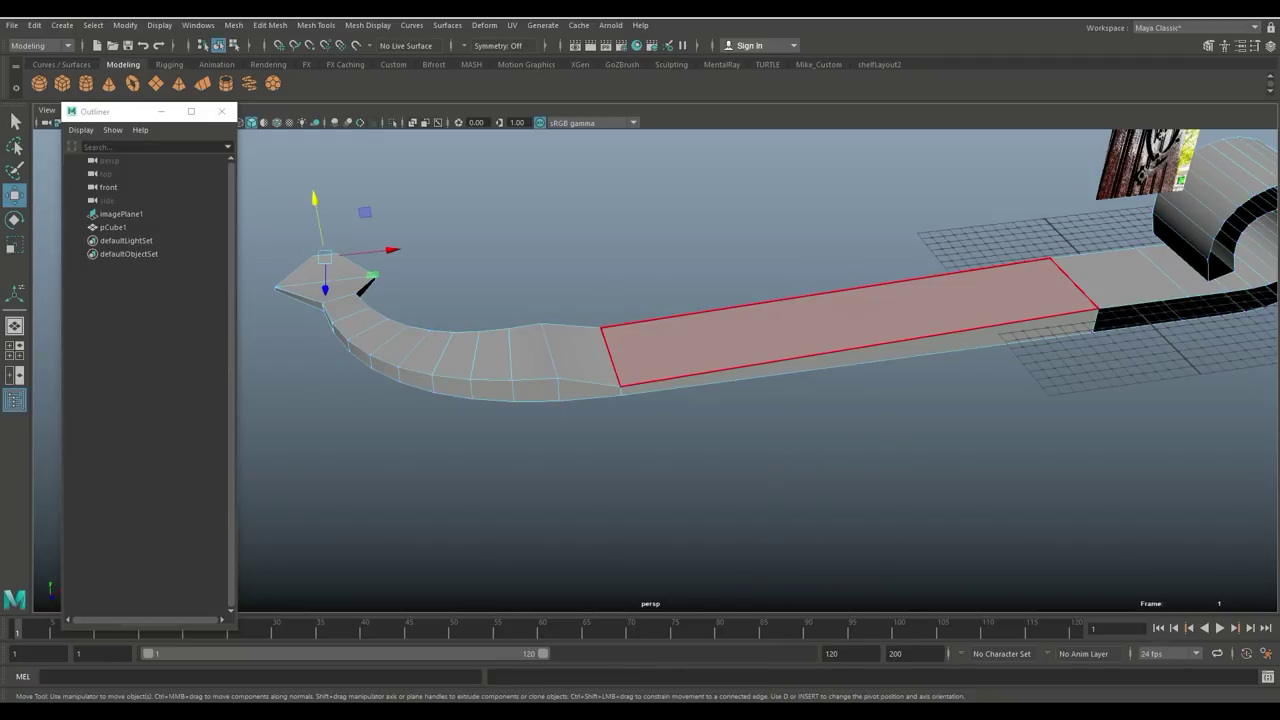
pyautogui.click(826, 455)
pyautogui.scroll(-5, 826, 455)
pyautogui.keyDown('alt'); pyautogui.moveTo(826, 455); pyautogui.dragTo(775, 360); pyautogui.keyUp('alt')
pyautogui.keyDown('alt'); pyautogui.moveTo(600, 300); pyautogui.dragTo(481, 321); pyautogui.keyUp('alt')
pyautogui.keyDown('alt'); pyautogui.moveTo(1012, 328); pyautogui.dragTo(996, 355); pyautogui.keyUp('alt')
pyautogui.keyDown('alt'); pyautogui.moveTo(996, 355); pyautogui.dragTo(856, 326, button='middle'); pyautogui.keyUp('alt')
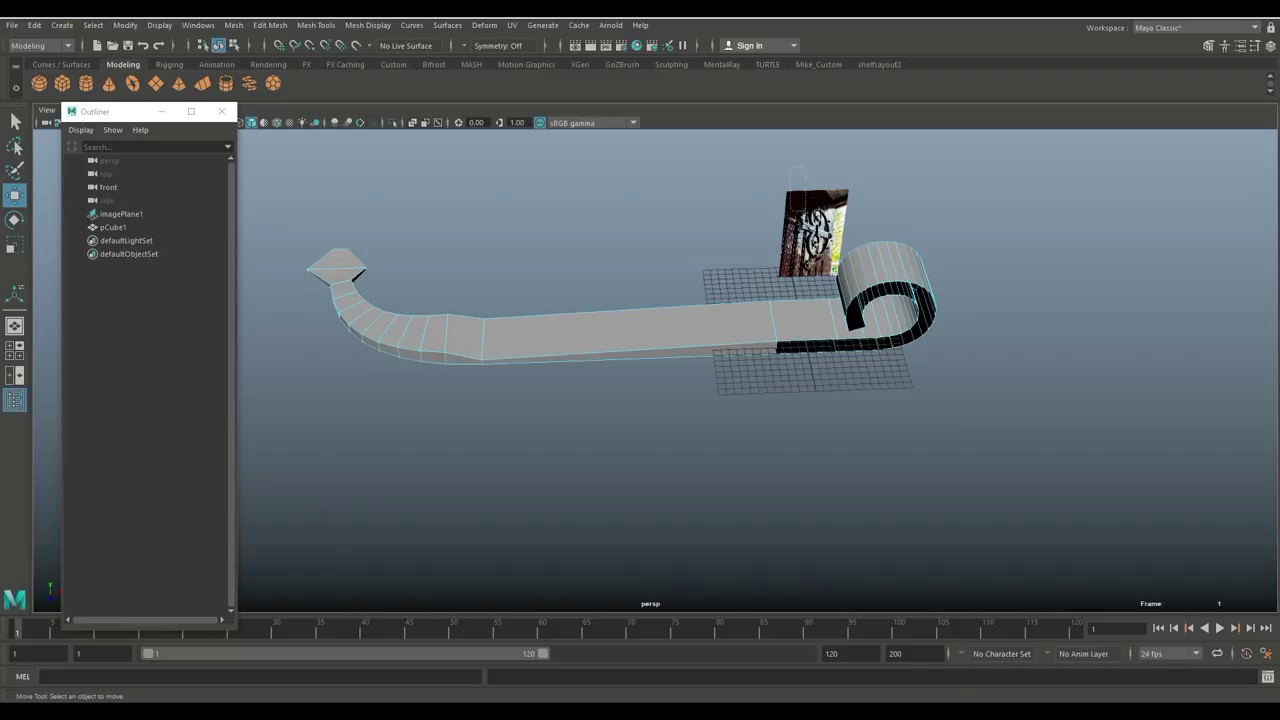
pyautogui.moveTo(790, 167); pyautogui.dragTo(1158, 233)
pyautogui.press('r')
pyautogui.keyDown('alt'); pyautogui.moveTo(1150, 235); pyautogui.dragTo(1123, 436, button='middle'); pyautogui.keyUp('alt')
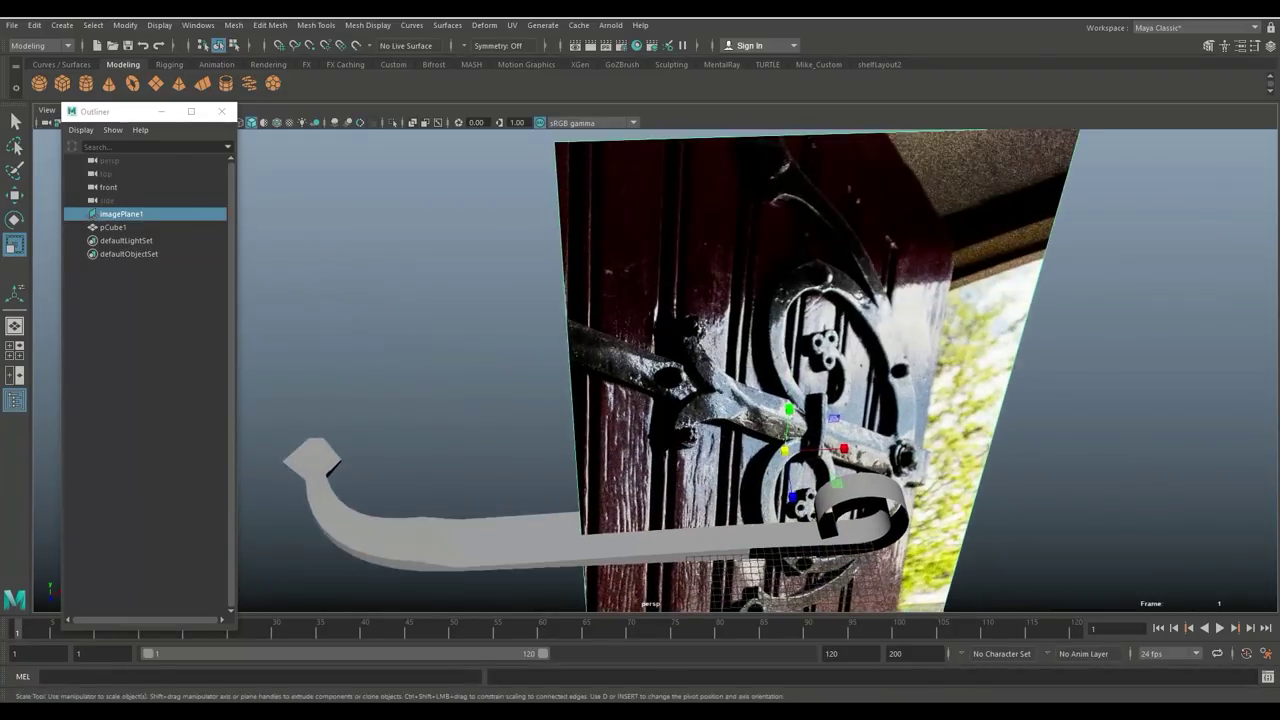
# Move the enlarged image plane back so that it stands behind the ironwork mesh
pyautogui.press('w')
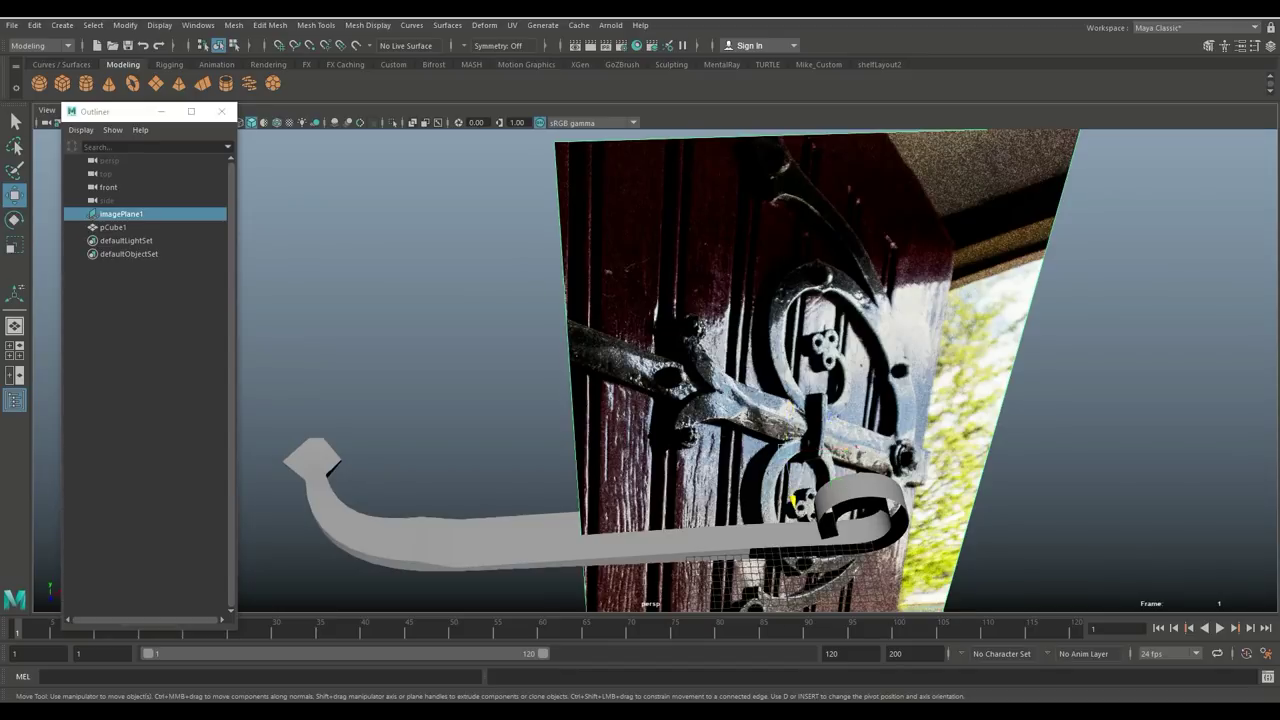
pyautogui.moveTo(793, 498); pyautogui.dragTo(756, 294)
pyautogui.keyDown('alt'); pyautogui.moveTo(756, 294); pyautogui.dragTo(873, 292, button='middle'); pyautogui.keyUp('alt')
pyautogui.keyDown('alt'); pyautogui.moveTo(873, 292); pyautogui.dragTo(852, 214); pyautogui.keyUp('alt')
pyautogui.keyDown('alt'); pyautogui.moveTo(852, 214); pyautogui.dragTo(838, 318, button='middle'); pyautogui.keyUp('alt')
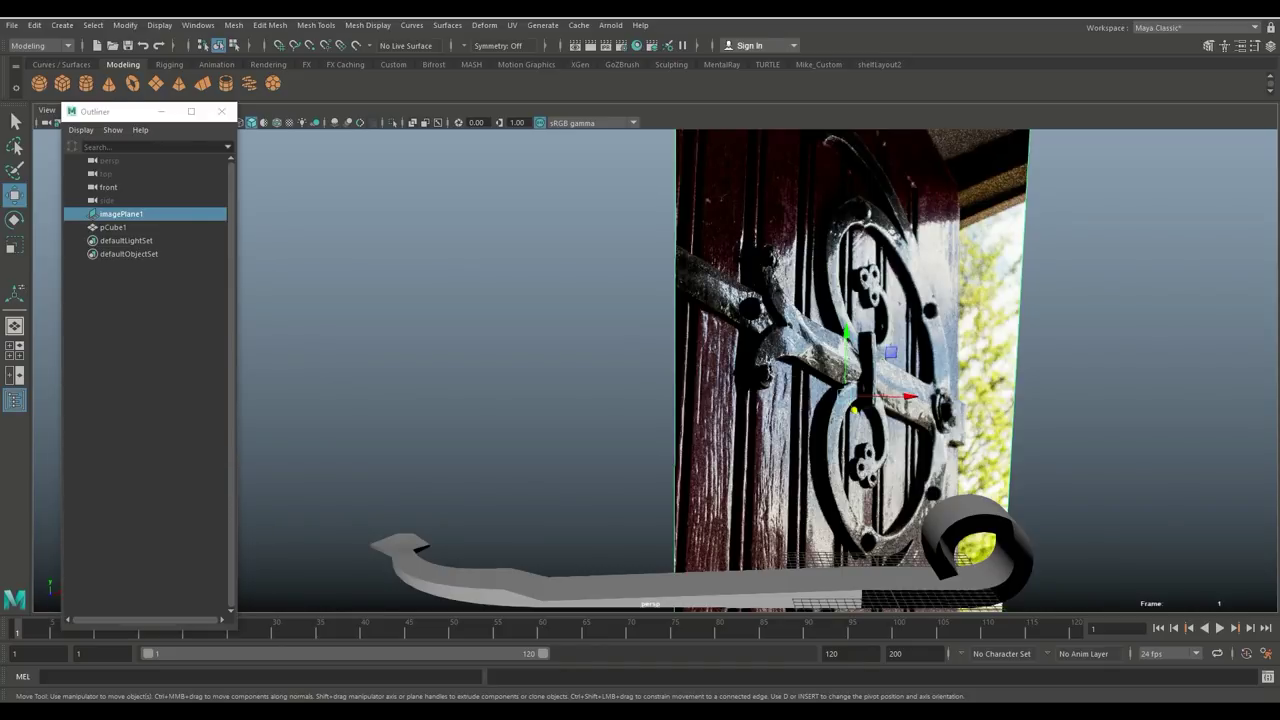
# Delete the crosswise edge on the bar's flat face just before the scroll
pyautogui.keyDown('alt'); pyautogui.moveTo(838, 318); pyautogui.dragTo(710, 134, button='middle'); pyautogui.keyUp('alt')
pyautogui.keyDown('alt'); pyautogui.moveTo(710, 134); pyautogui.dragTo(708, 330); pyautogui.keyUp('alt')
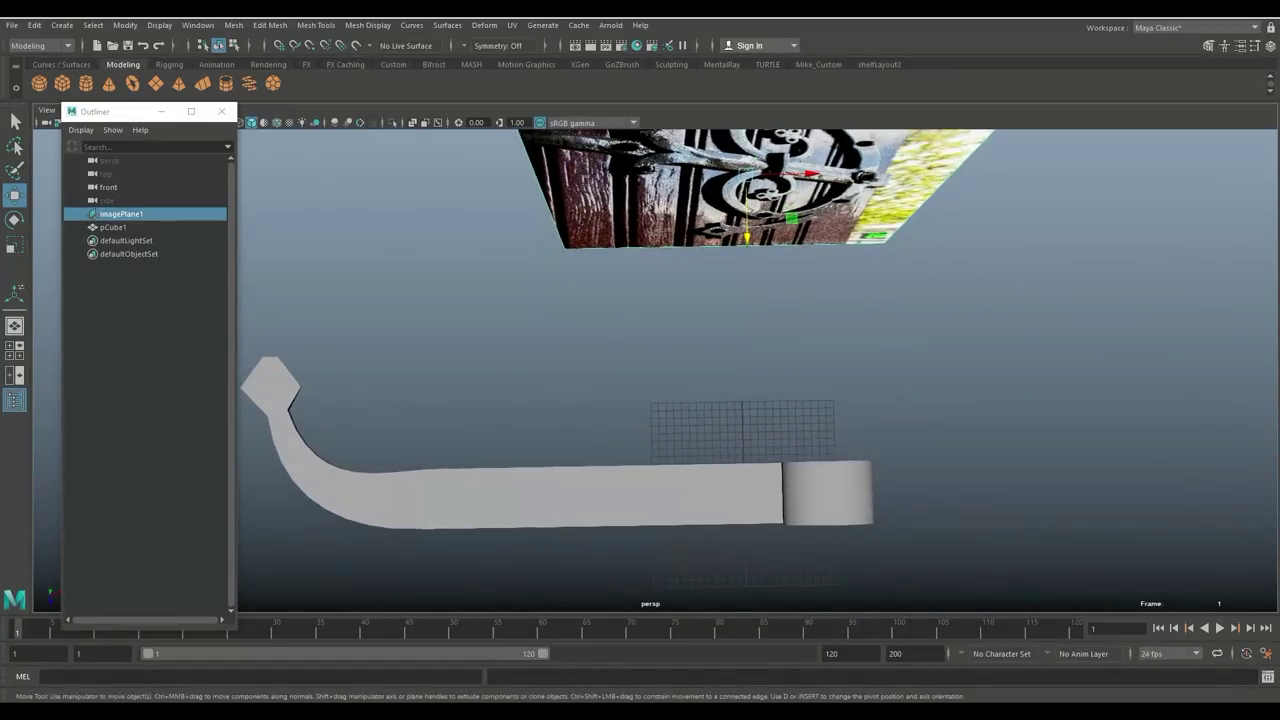
pyautogui.click(788, 492)
pyautogui.keyDown('alt'); pyautogui.moveTo(788, 492); pyautogui.dragTo(711, 413, button='middle'); pyautogui.keyUp('alt')
pyautogui.scroll(4, 711, 413)
pyautogui.keyDown('alt'); pyautogui.moveTo(711, 413); pyautogui.dragTo(757, 480); pyautogui.keyUp('alt')
pyautogui.scroll(2, 757, 480)
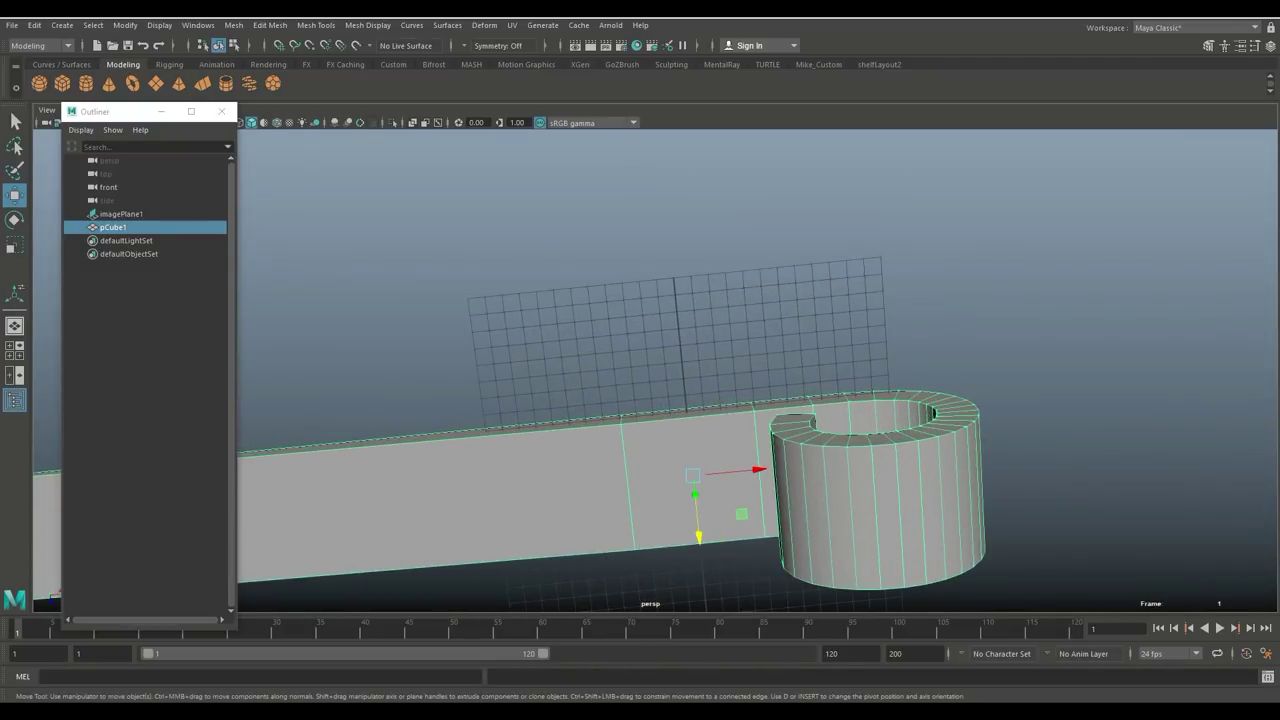
pyautogui.moveTo(757, 480); pyautogui.dragTo(757, 276, button='right')
pyautogui.click(760, 475)
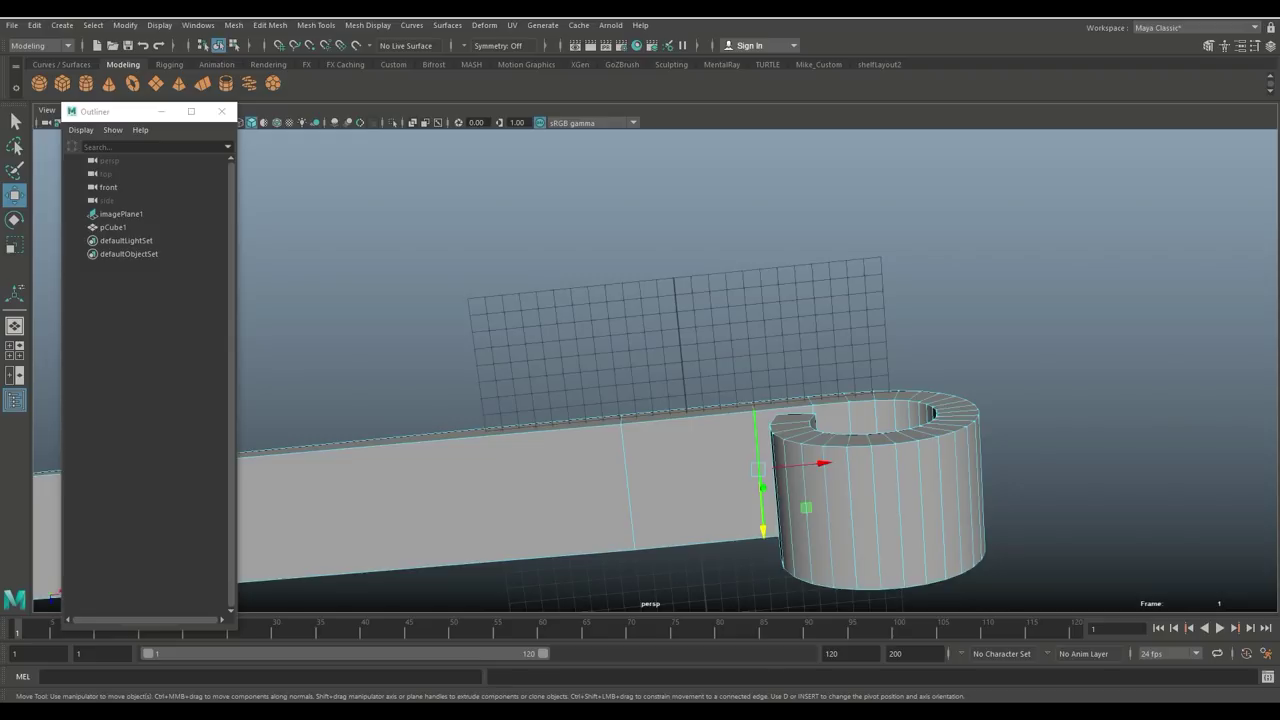
pyautogui.press('Delete')
pyautogui.press('e')
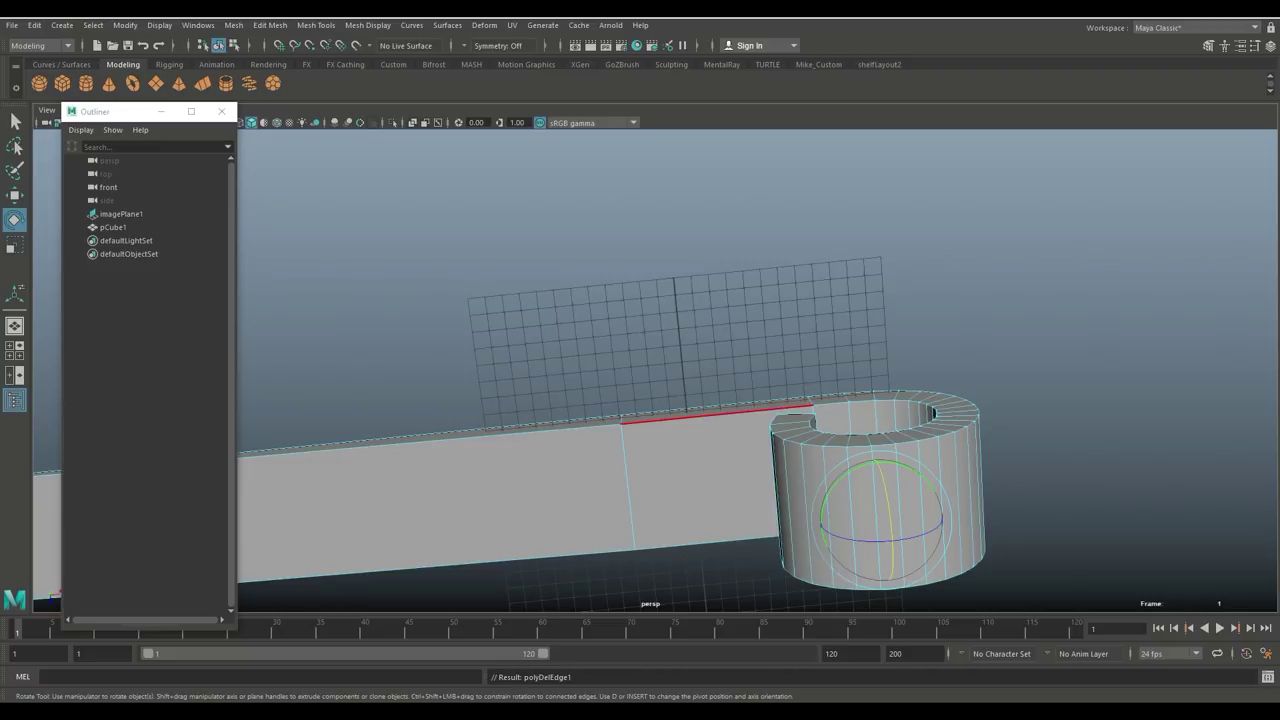
pyautogui.moveTo(771, 408); pyautogui.dragTo(774, 349, button='right')
pyautogui.click(743, 408)
pyautogui.press('F11')
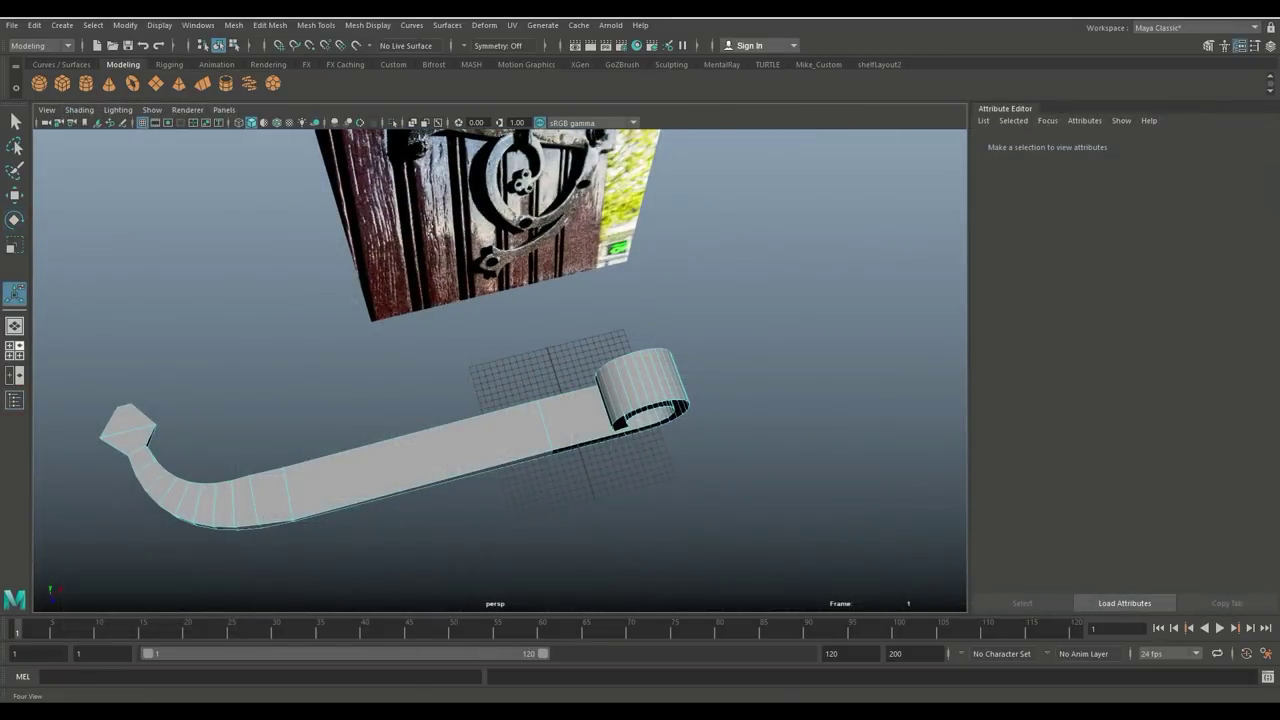
# In the top view, start a CV curve at the bar's far edge beside the scroll, heading straight away from the bar
pyautogui.click(14, 350)
pyautogui.press('space')
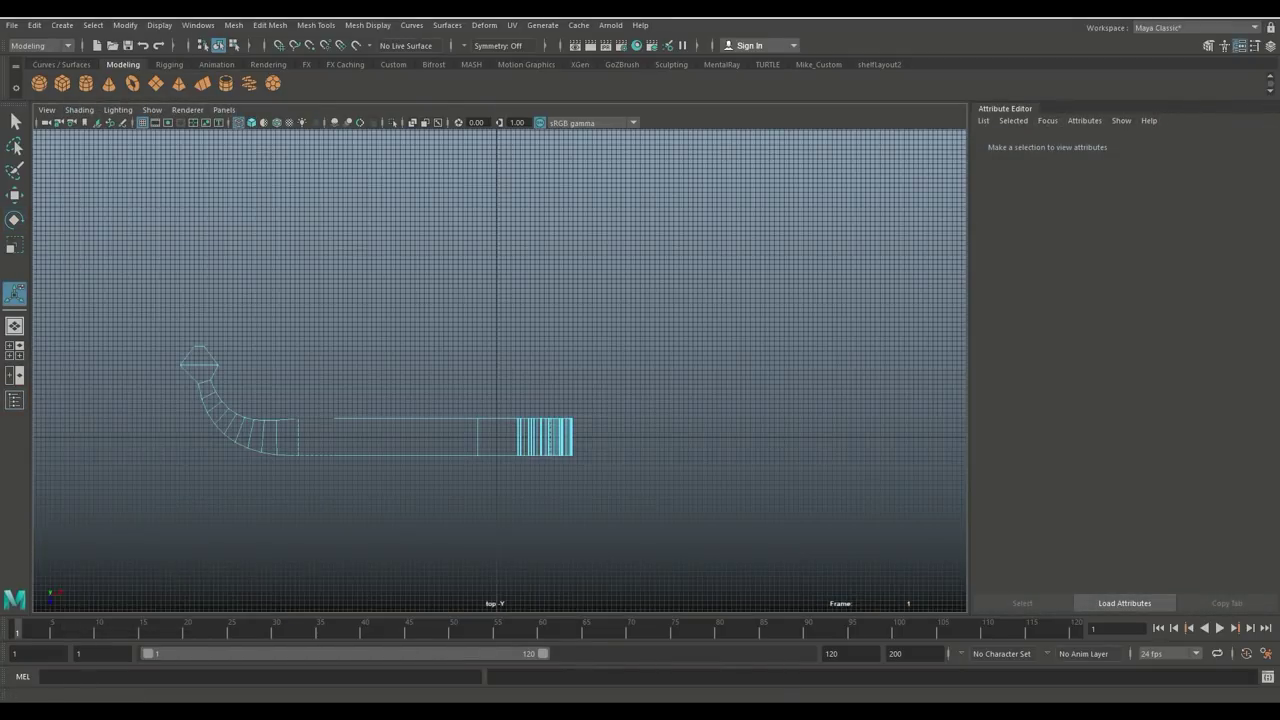
pyautogui.click(62, 25)
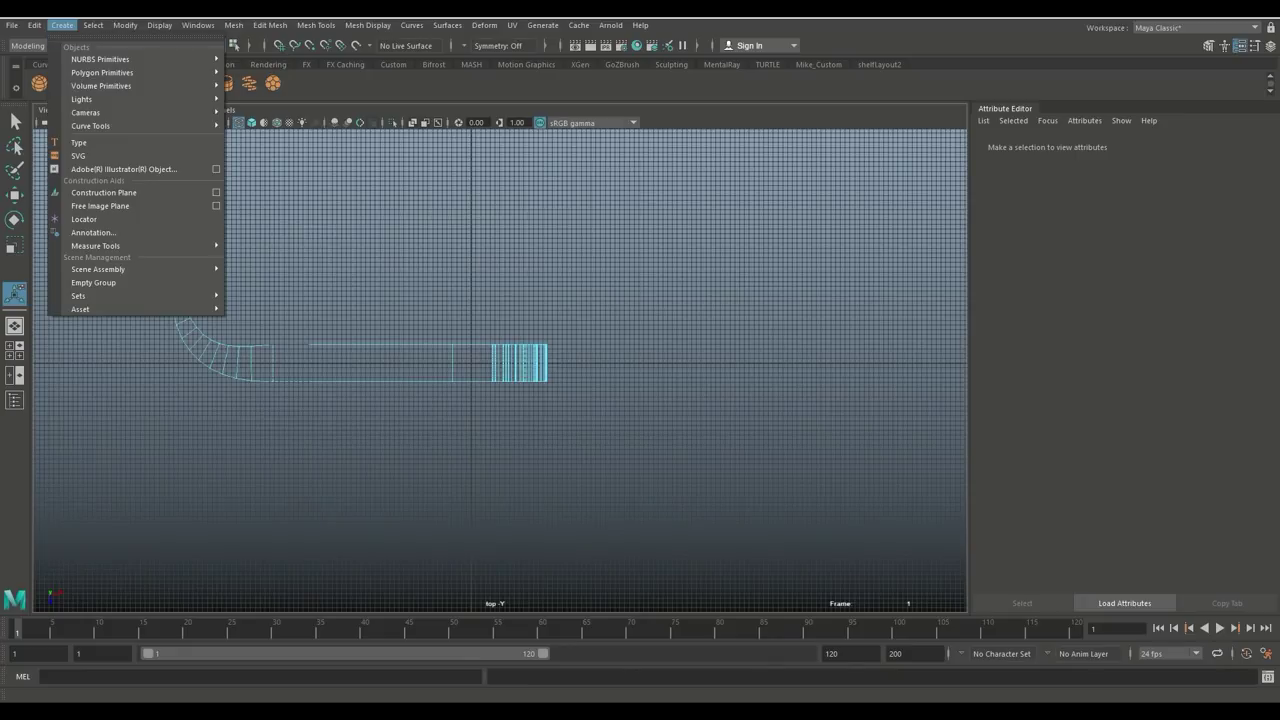
pyautogui.moveTo(90, 126)
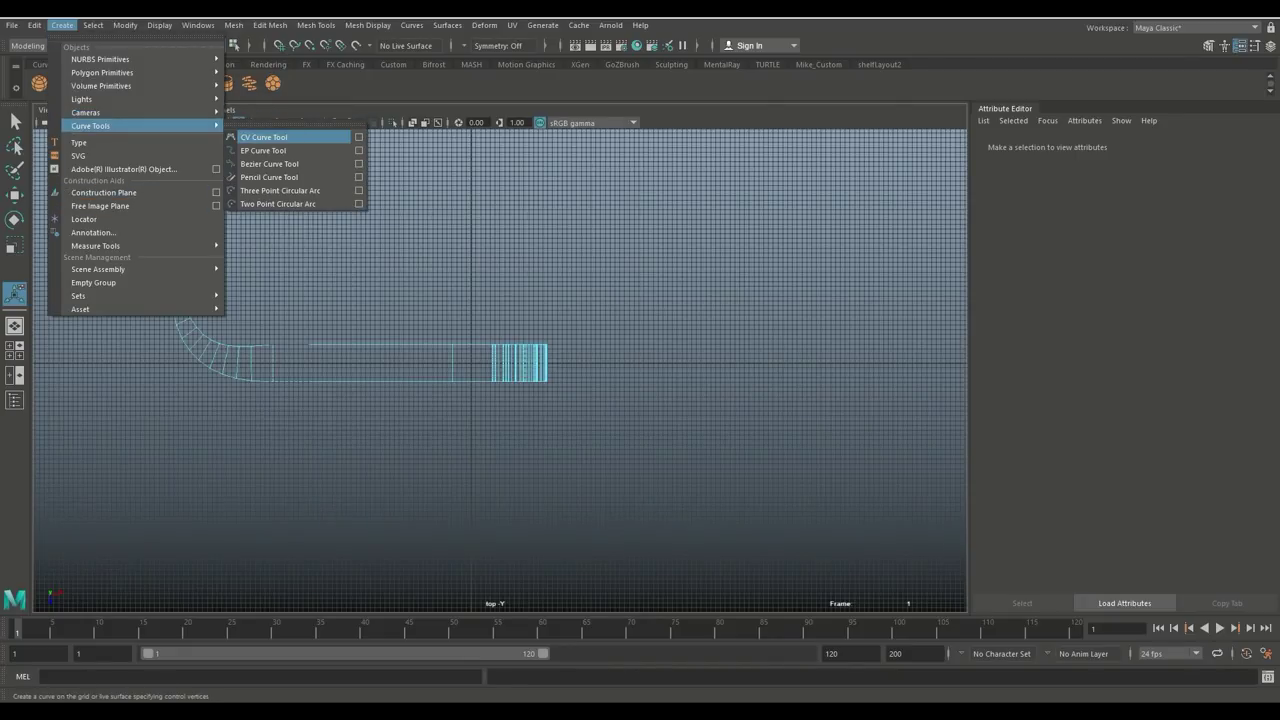
pyautogui.click(264, 137)
pyautogui.scroll(5, 500, 370)
pyautogui.keyDown('alt'); pyautogui.moveTo(500, 370); pyautogui.dragTo(702, 465, button='middle'); pyautogui.keyUp('alt')
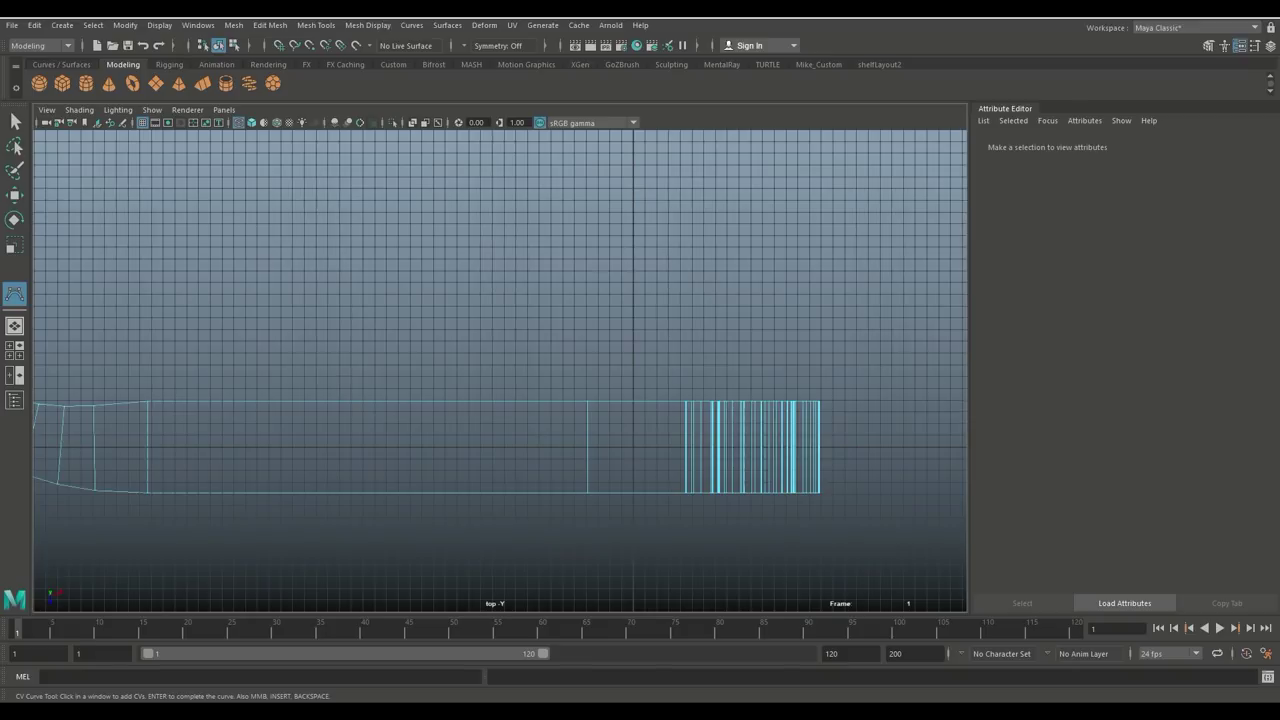
pyautogui.click(685, 395)
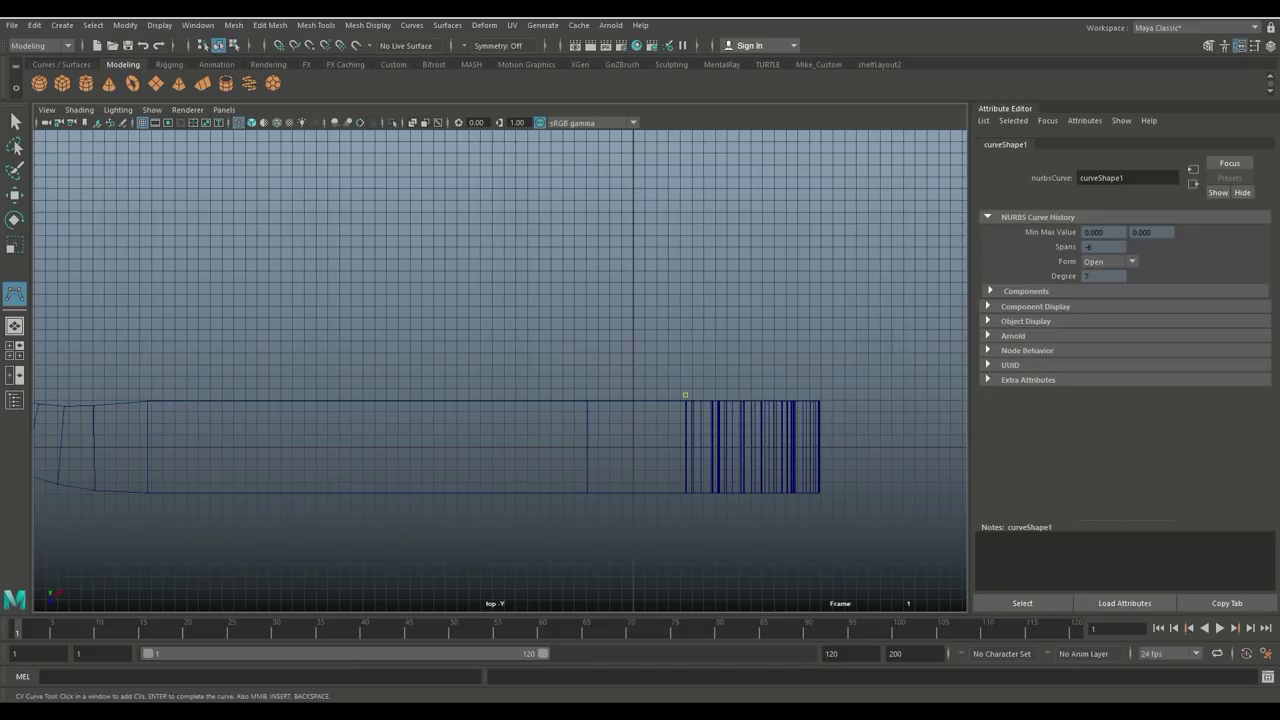
pyautogui.scroll(-2, 685, 343)
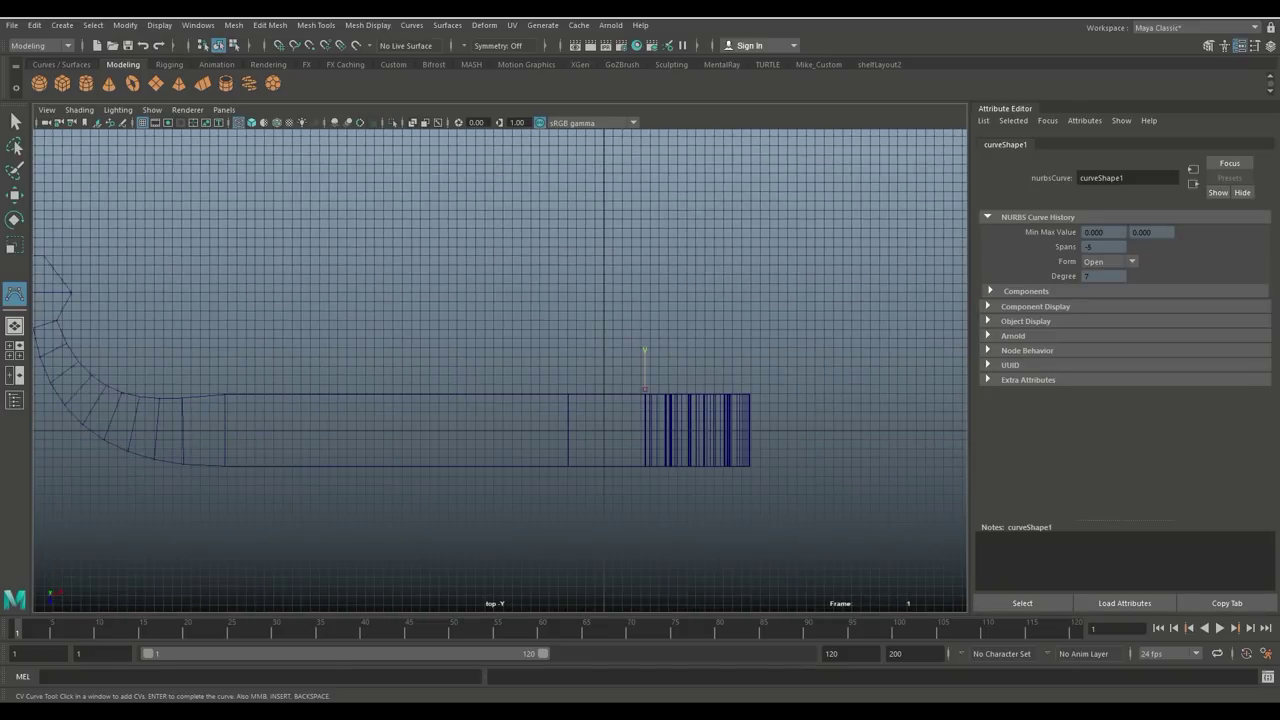
pyautogui.keyDown('alt'); pyautogui.moveTo(685, 343); pyautogui.dragTo(750, 455, button='middle'); pyautogui.keyUp('alt')
pyautogui.scroll(-2, 750, 455)
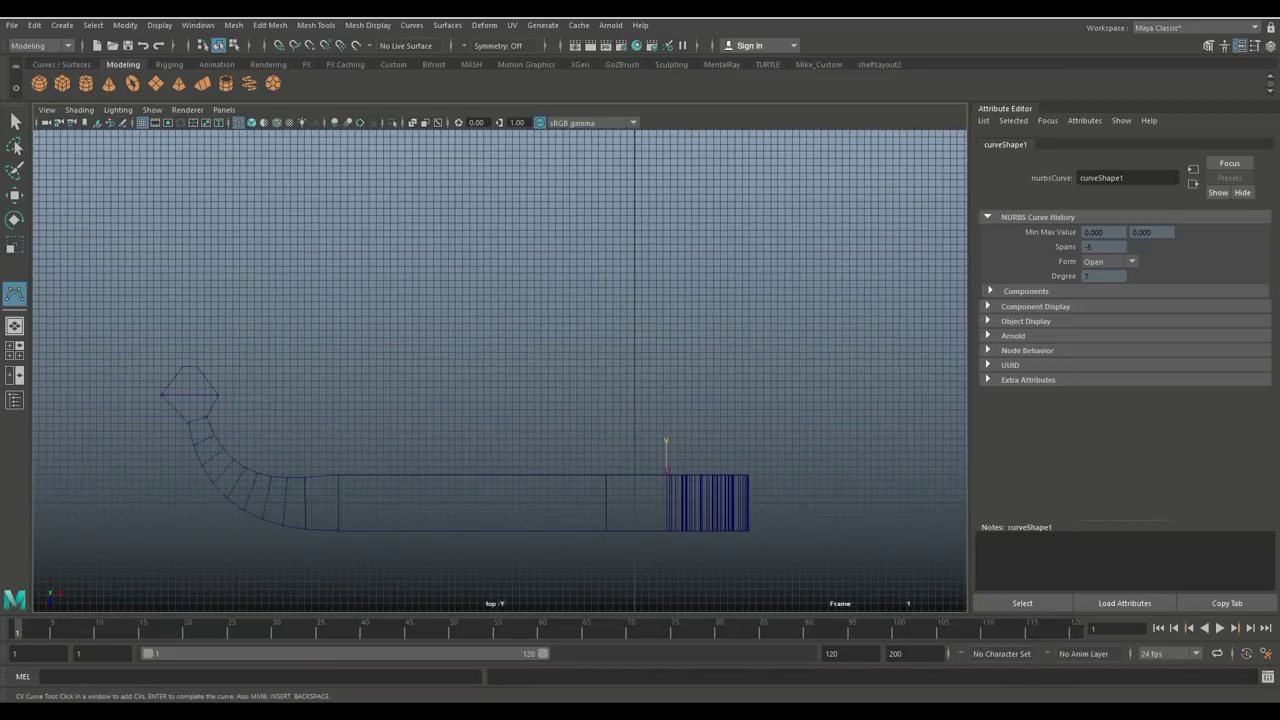
# Continue the CV curve over an arch and down into a hook curling back up, and finish it
pyautogui.click(669, 381)
pyautogui.click(562, 319)
pyautogui.click(534, 376)
pyautogui.click(524, 430)
pyautogui.click(509, 466)
pyautogui.click(480, 465)
pyautogui.click(447, 461)
pyautogui.click(430, 437)
pyautogui.click(436, 404)
pyautogui.click(450, 381)
pyautogui.press('w')
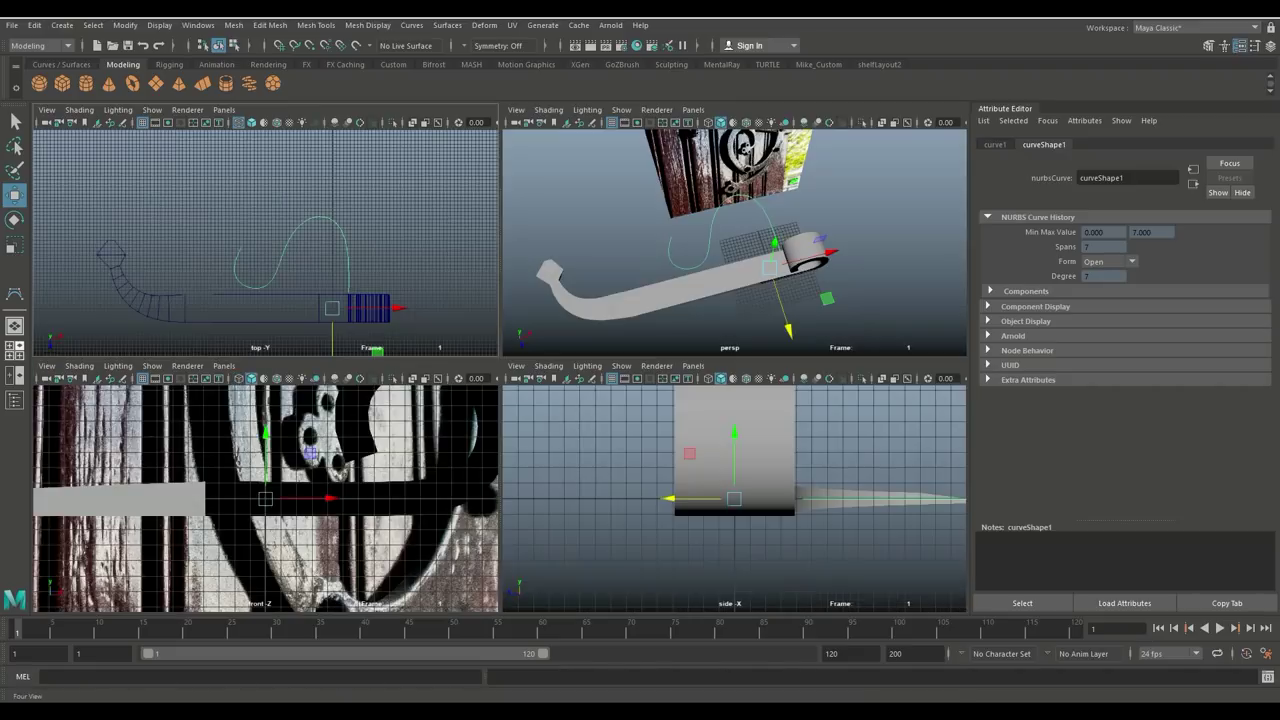
# Examine the new curve in the perspective view against the bar and the ironwork in the door reference image
pyautogui.click(14, 350)
pyautogui.press('space')
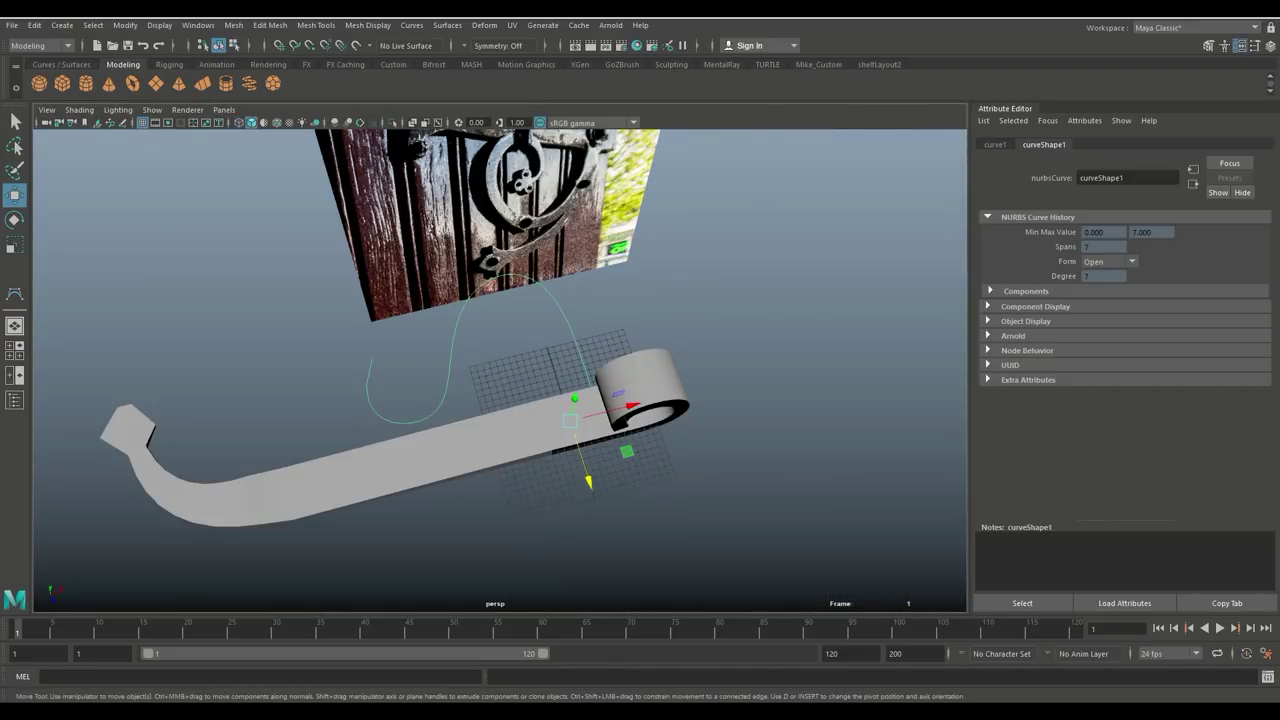
pyautogui.keyDown('alt'); pyautogui.moveTo(620, 390); pyautogui.dragTo(290, 290); pyautogui.keyUp('alt')
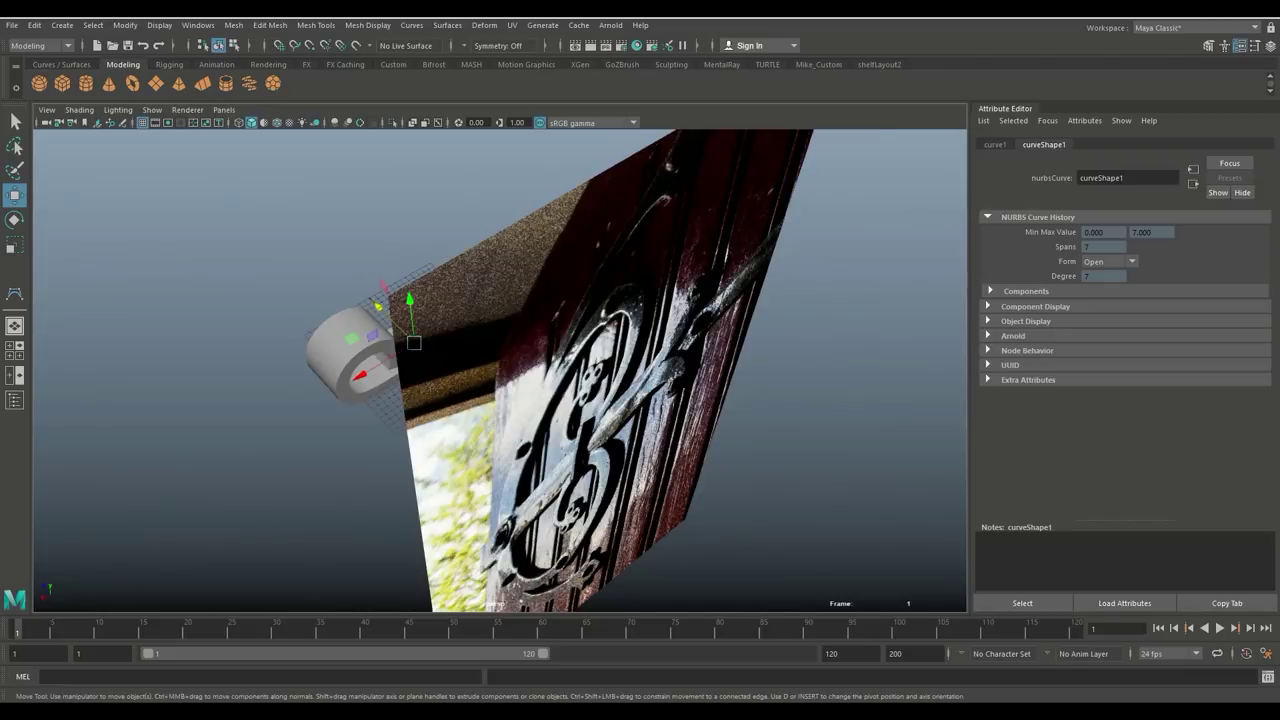
pyautogui.scroll(4, 500, 370)
pyautogui.keyDown('alt'); pyautogui.moveTo(430, 380); pyautogui.dragTo(730, 315); pyautogui.keyUp('alt')
pyautogui.keyDown('alt'); pyautogui.moveTo(640, 345); pyautogui.dragTo(698, 408, button='middle'); pyautogui.keyUp('alt')
pyautogui.scroll(-4, 698, 408)
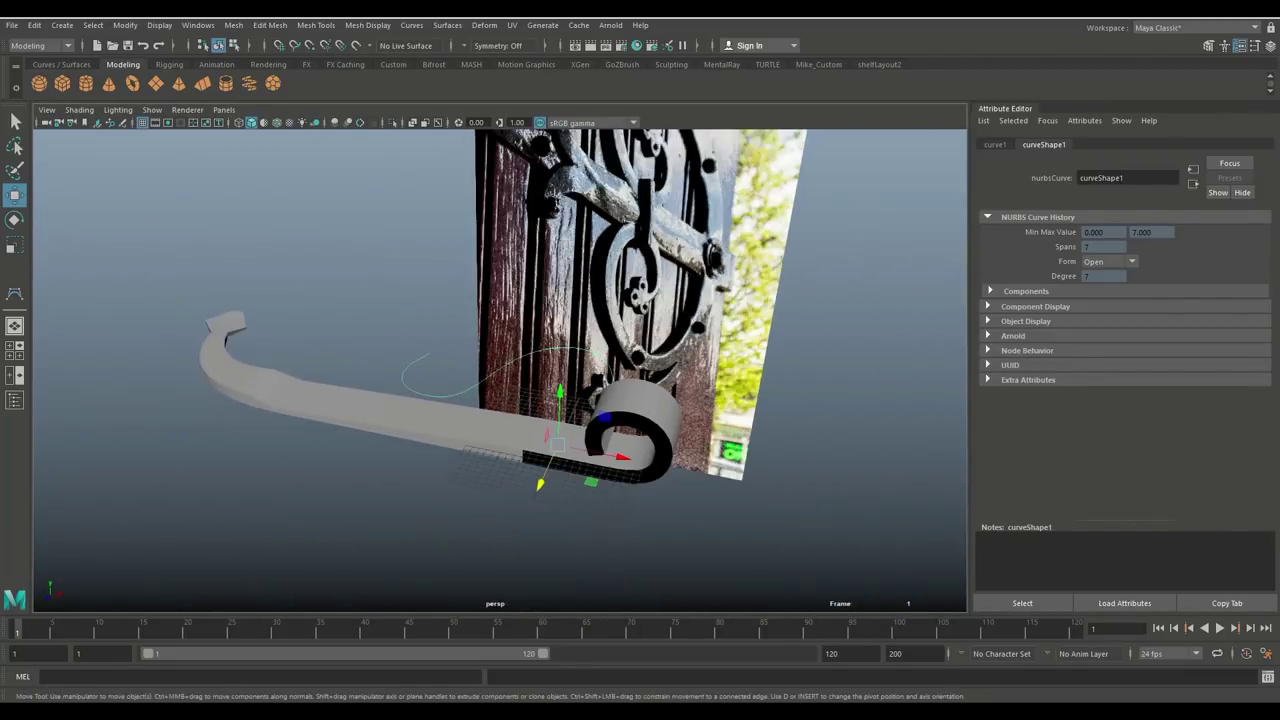
pyautogui.keyDown('alt'); pyautogui.moveTo(700, 410); pyautogui.dragTo(645, 400); pyautogui.keyUp('alt')
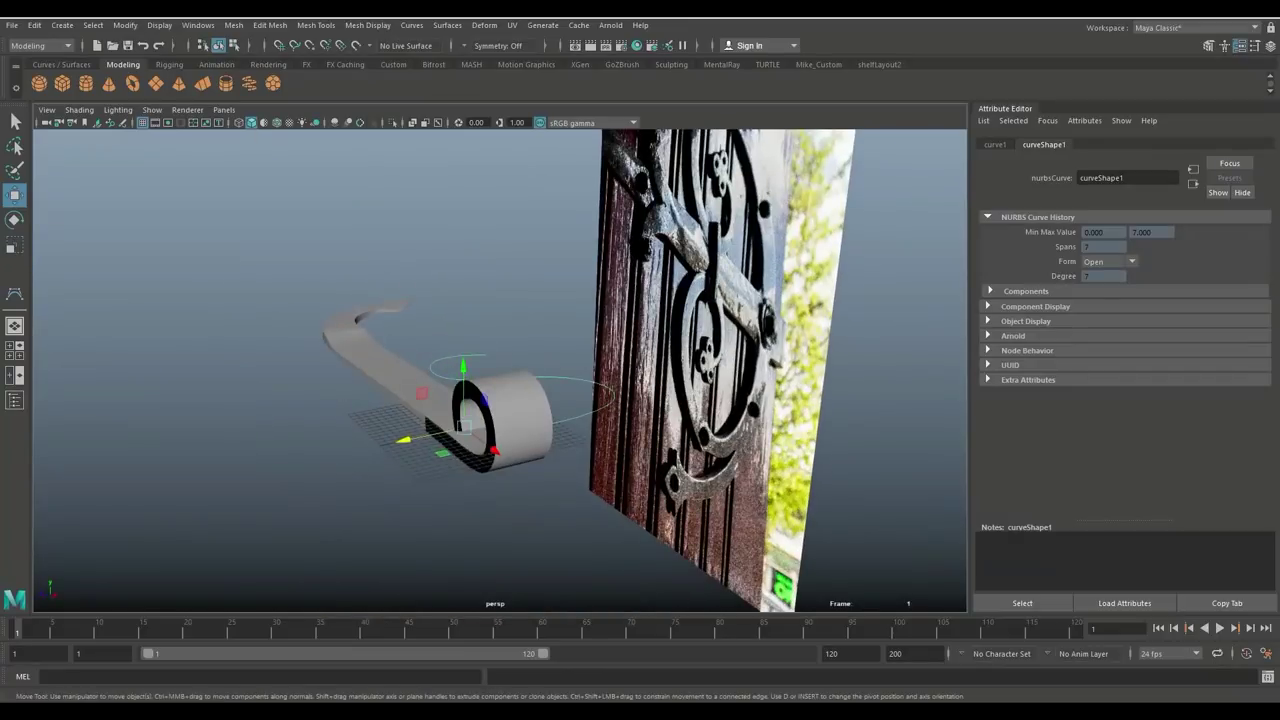
# Select the door reference image plane and hide it from the perspective view
pyautogui.moveTo(877, 406); pyautogui.dragTo(808, 513)
pyautogui.press('h')
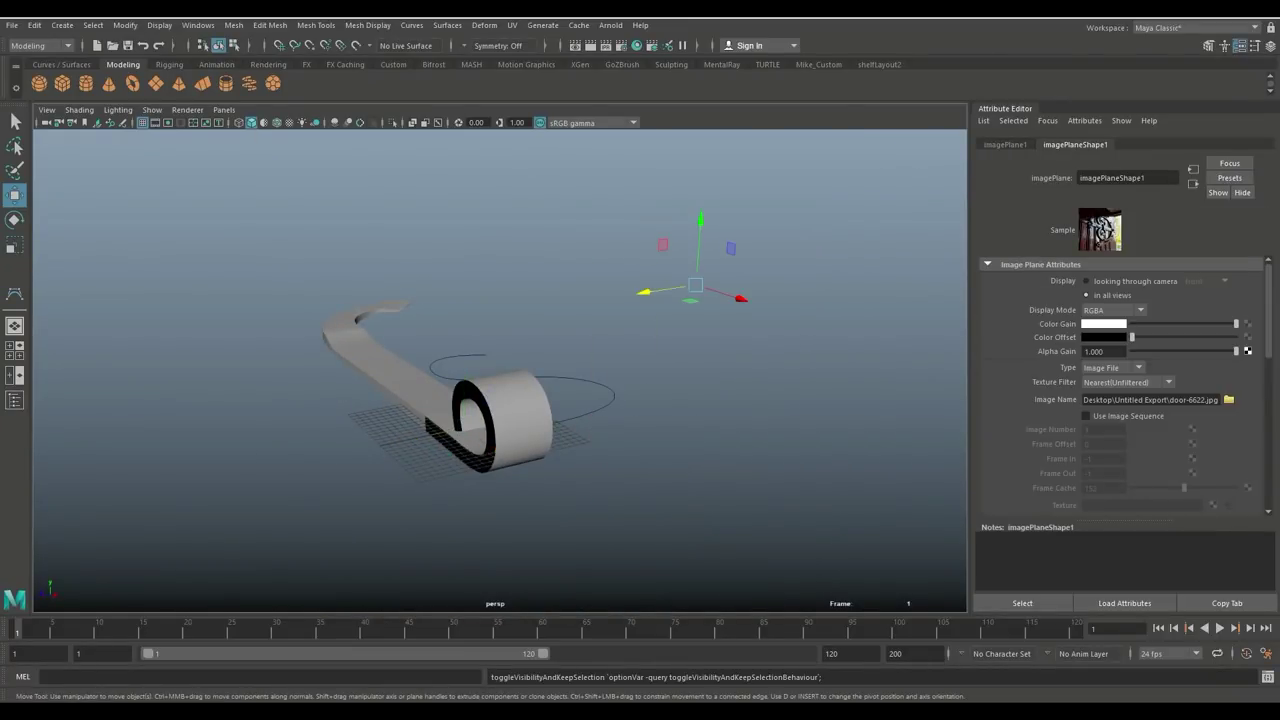
pyautogui.scroll(5, 640, 400)
pyautogui.keyDown('alt'); pyautogui.moveTo(650, 400); pyautogui.dragTo(370, 405); pyautogui.keyUp('alt')
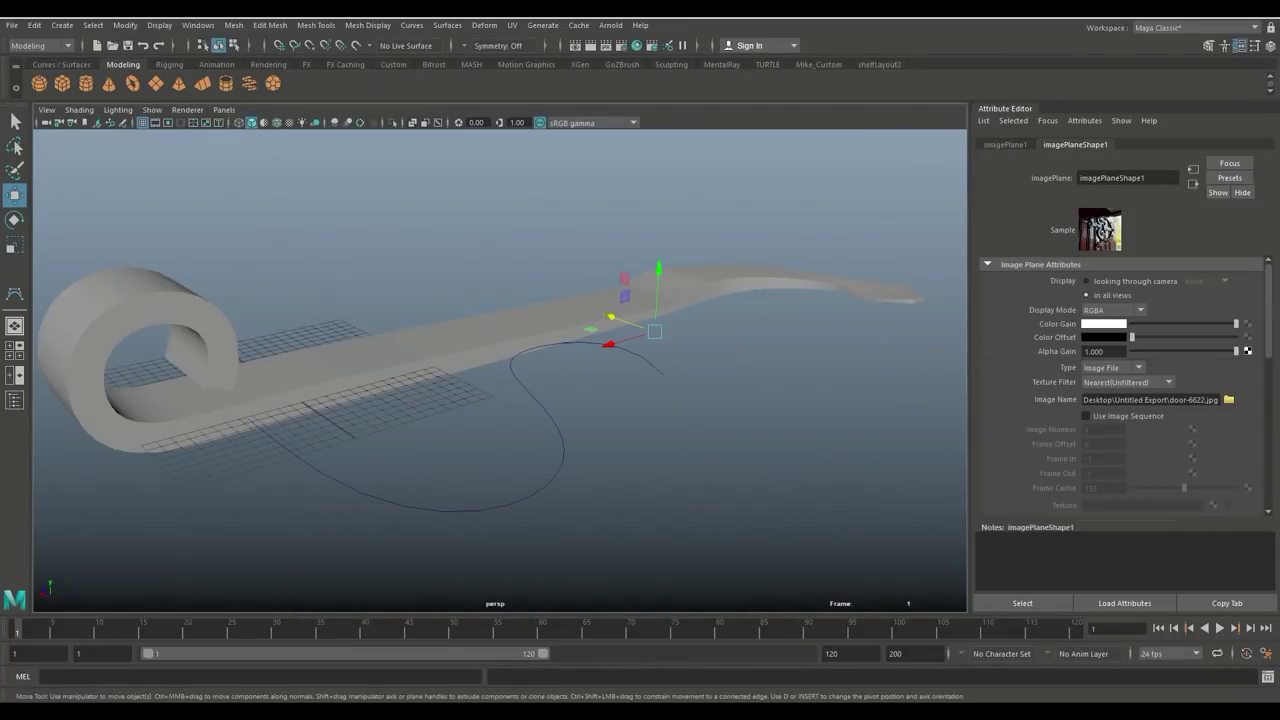
# Extrude the bar's narrow side face beside the scroll along the new CV curve
pyautogui.click(256, 402)
pyautogui.moveTo(254, 404); pyautogui.dragTo(254, 350, button='right')
pyautogui.click(278, 405)
pyautogui.keyDown('shift'); pyautogui.click(312, 467); pyautogui.keyUp('shift')
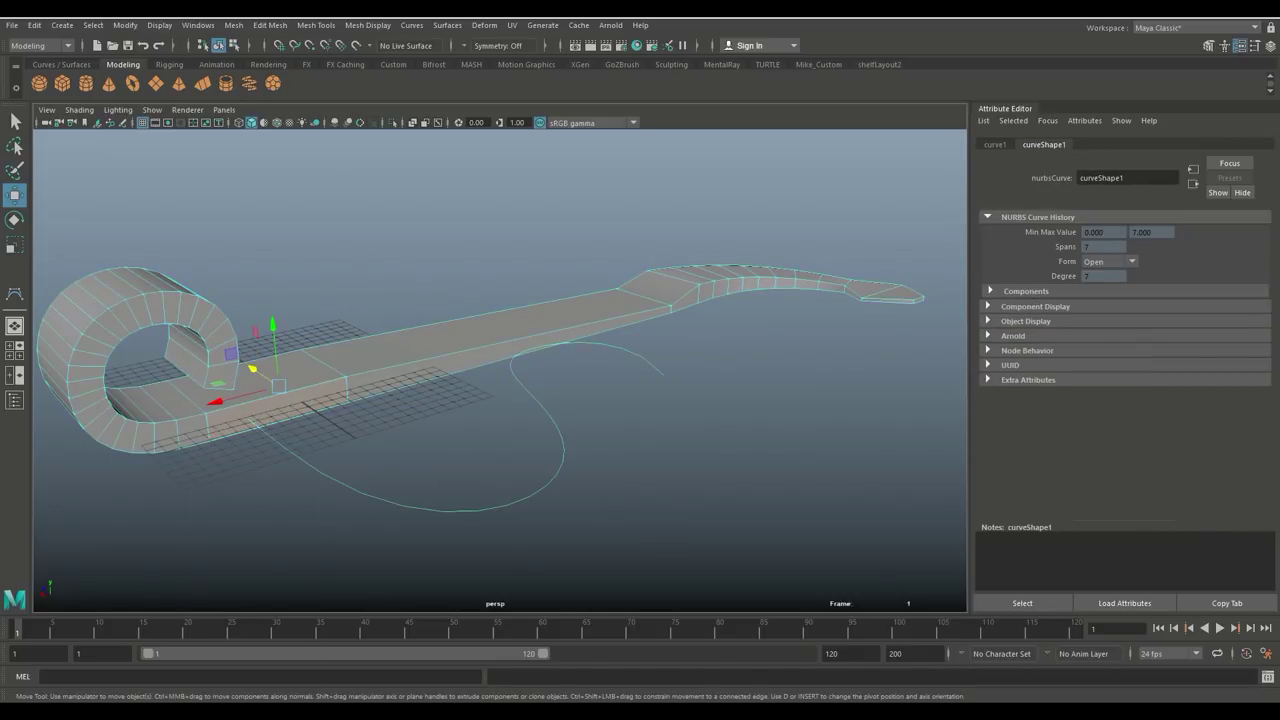
pyautogui.hotkey('ctrl', 'e')
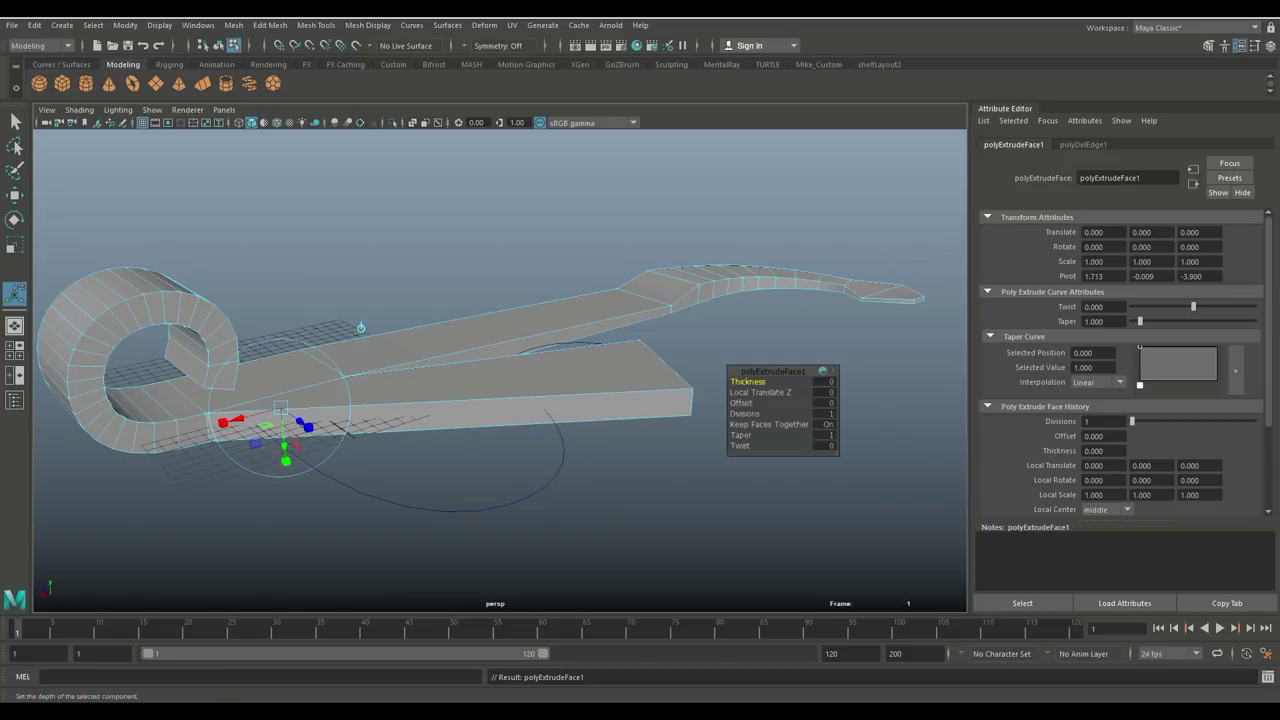
# Set the extrusion's divisions to 40 so the branch follows the curve
pyautogui.moveTo(744, 414); pyautogui.dragTo(940, 414)
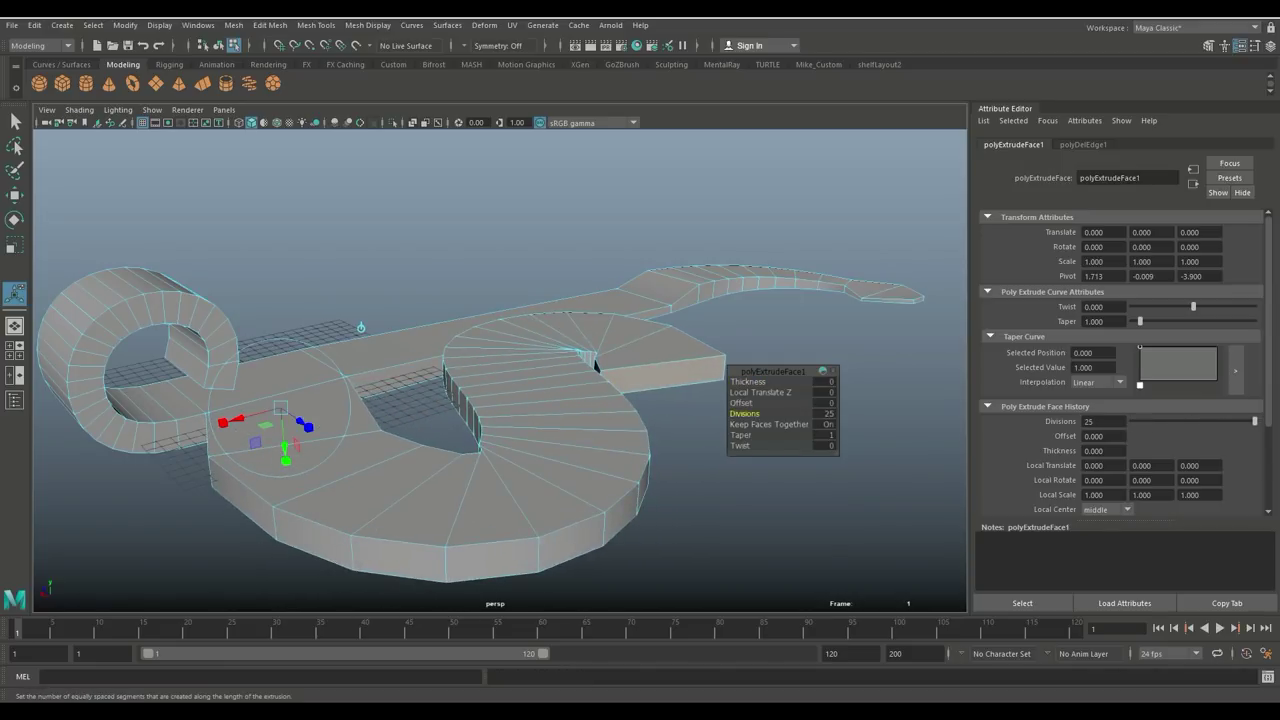
pyautogui.click(824, 414)
pyautogui.write('40')
pyautogui.press('Return')
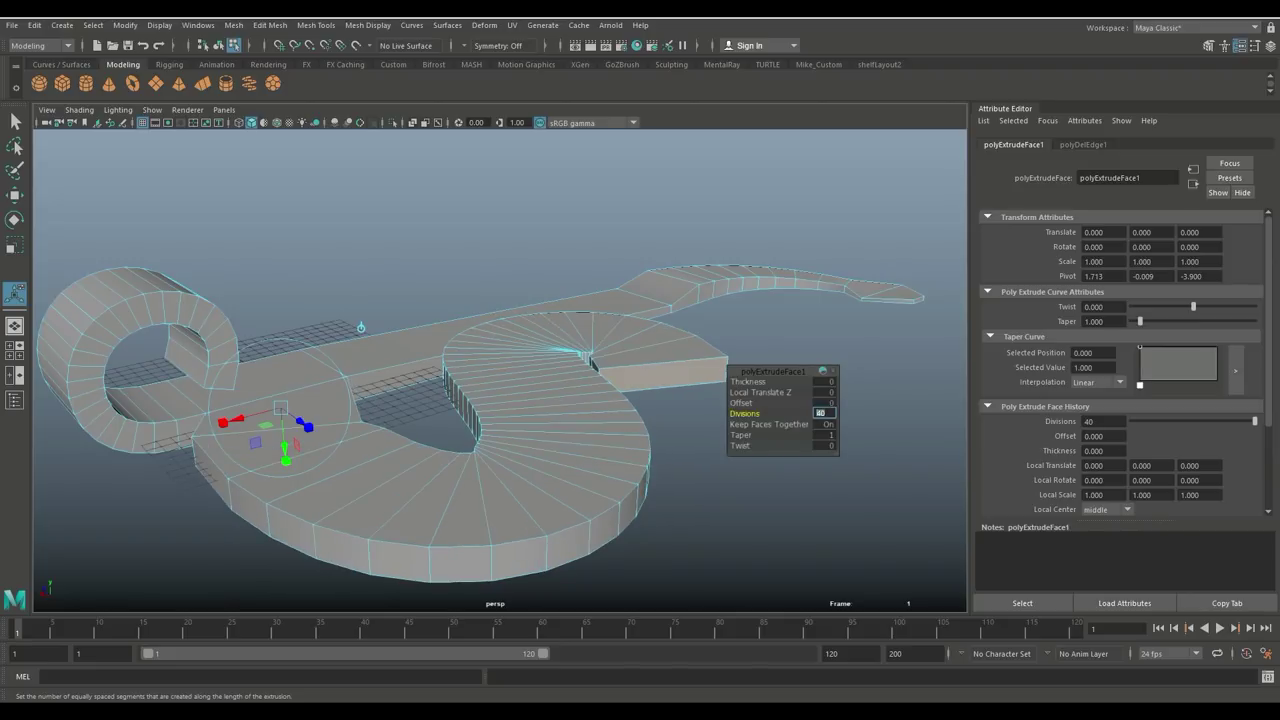
# Set the extrusion's taper to 0 so the branch narrows to a point
pyautogui.keyDown('alt'); pyautogui.moveTo(361, 327); pyautogui.dragTo(600, 410); pyautogui.keyUp('alt')
pyautogui.moveTo(741, 435)
pyautogui.mouseDown()
pyautogui.moveTo(762, 435)
pyautogui.moveTo(718, 435)
pyautogui.mouseUp()
pyautogui.moveTo(600, 410)
pyautogui.mouseDown(button='middle')
pyautogui.moveTo(570, 410)
pyautogui.moveTo(600, 410)
pyautogui.mouseUp(button='middle')
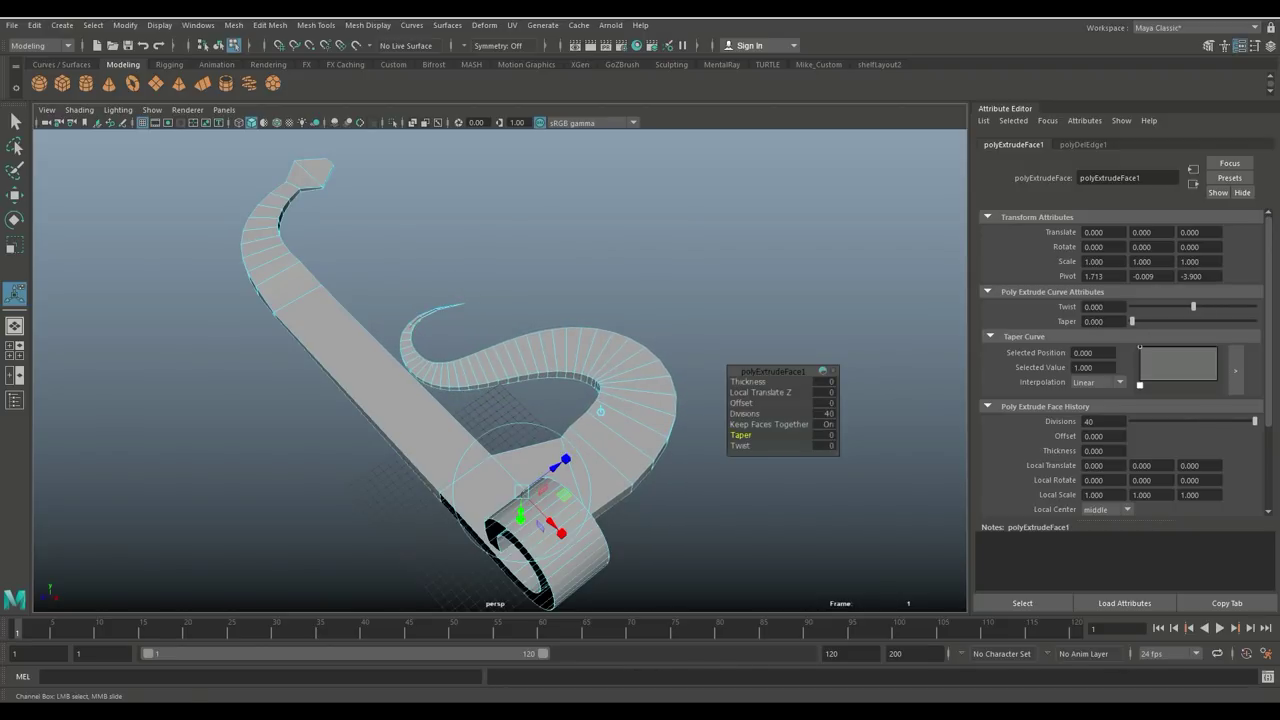
# Compare the branch with 25 divisions against the bar junction, and return the divisions to 40
pyautogui.keyDown('alt'); pyautogui.moveTo(600, 410); pyautogui.dragTo(335, 435); pyautogui.keyUp('alt')
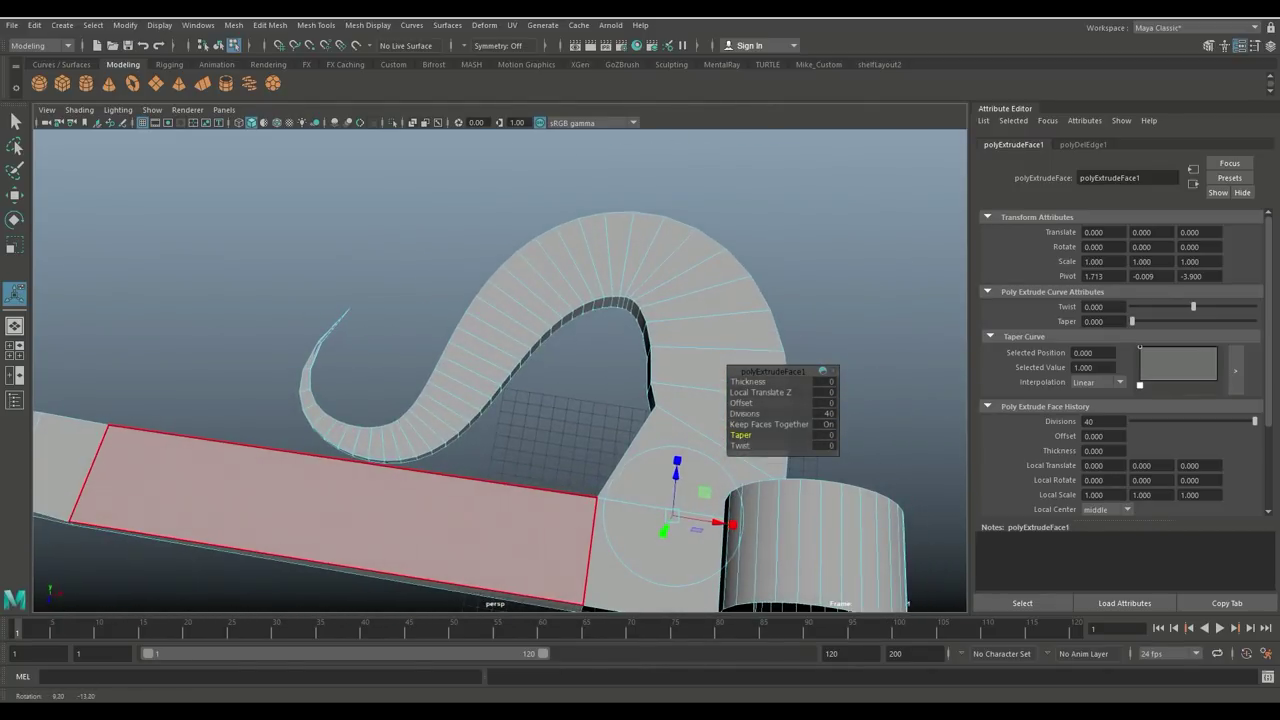
pyautogui.keyDown('alt'); pyautogui.moveTo(560, 470); pyautogui.dragTo(390, 314, button='middle'); pyautogui.keyUp('alt')
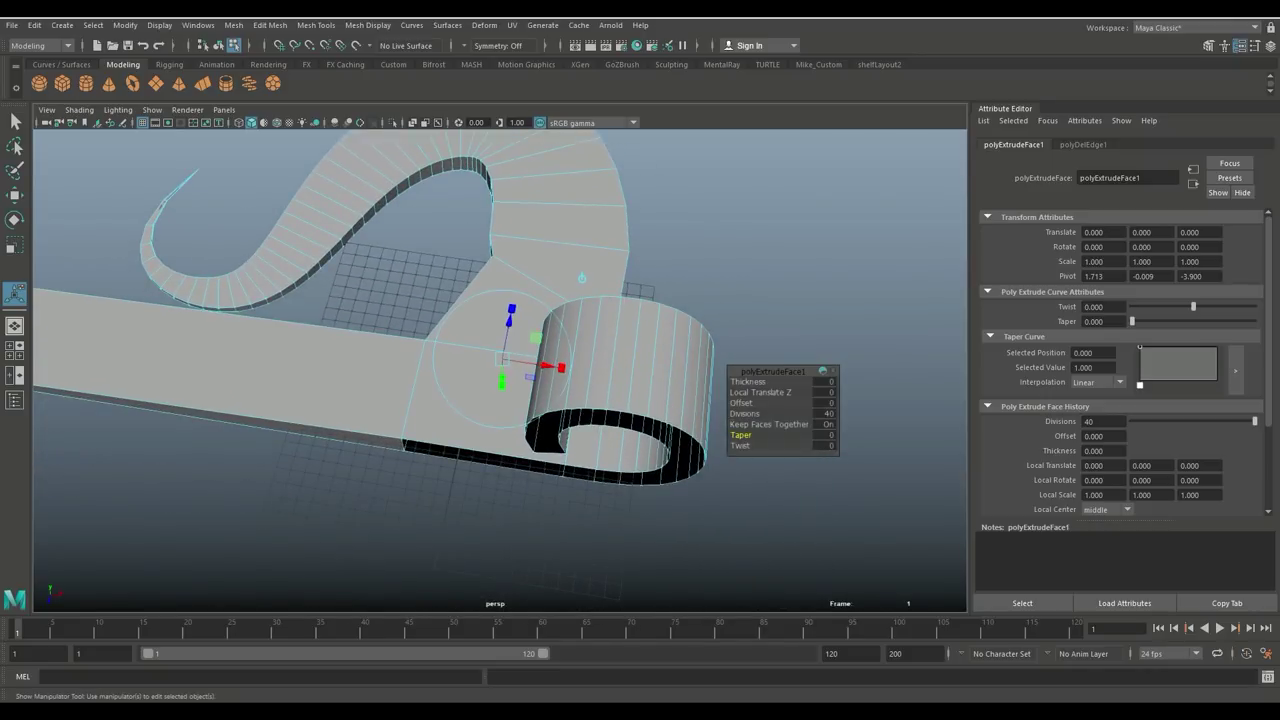
pyautogui.keyDown('alt'); pyautogui.moveTo(390, 314); pyautogui.dragTo(576, 424); pyautogui.keyUp('alt')
pyautogui.keyDown('alt'); pyautogui.moveTo(275, 395); pyautogui.dragTo(296, 396); pyautogui.keyUp('alt')
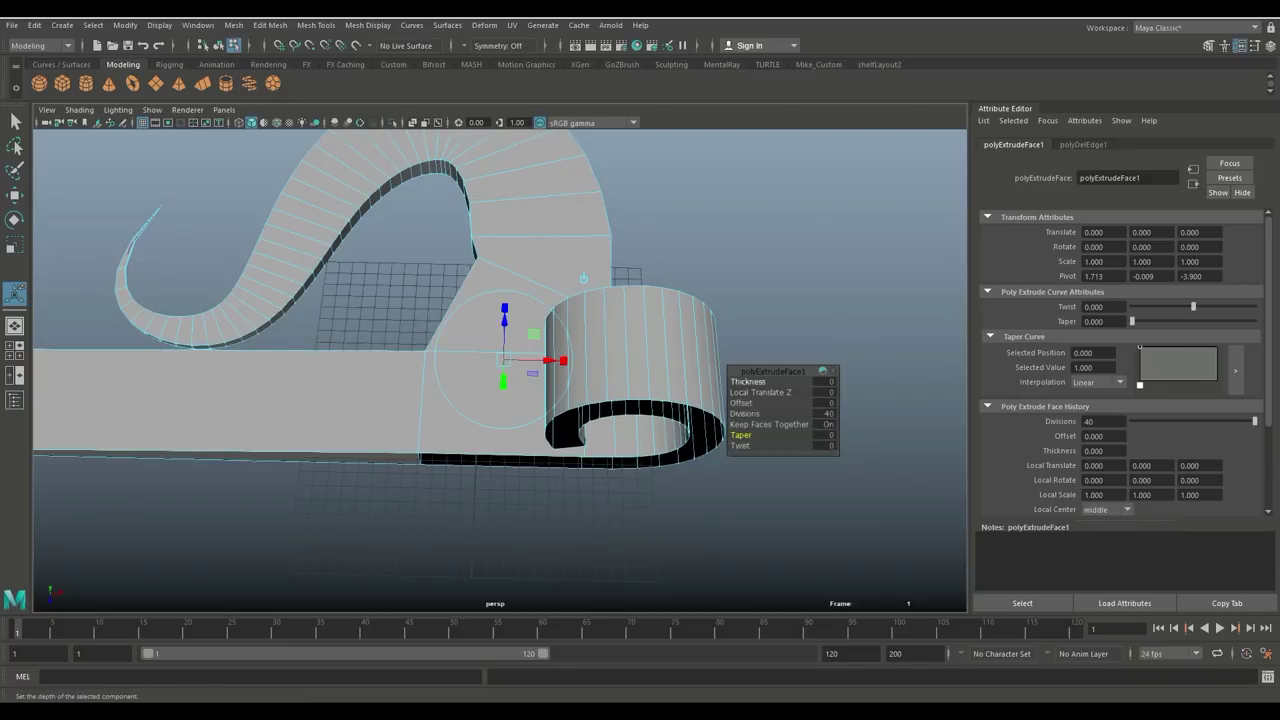
pyautogui.moveTo(745, 414); pyautogui.dragTo(715, 414)
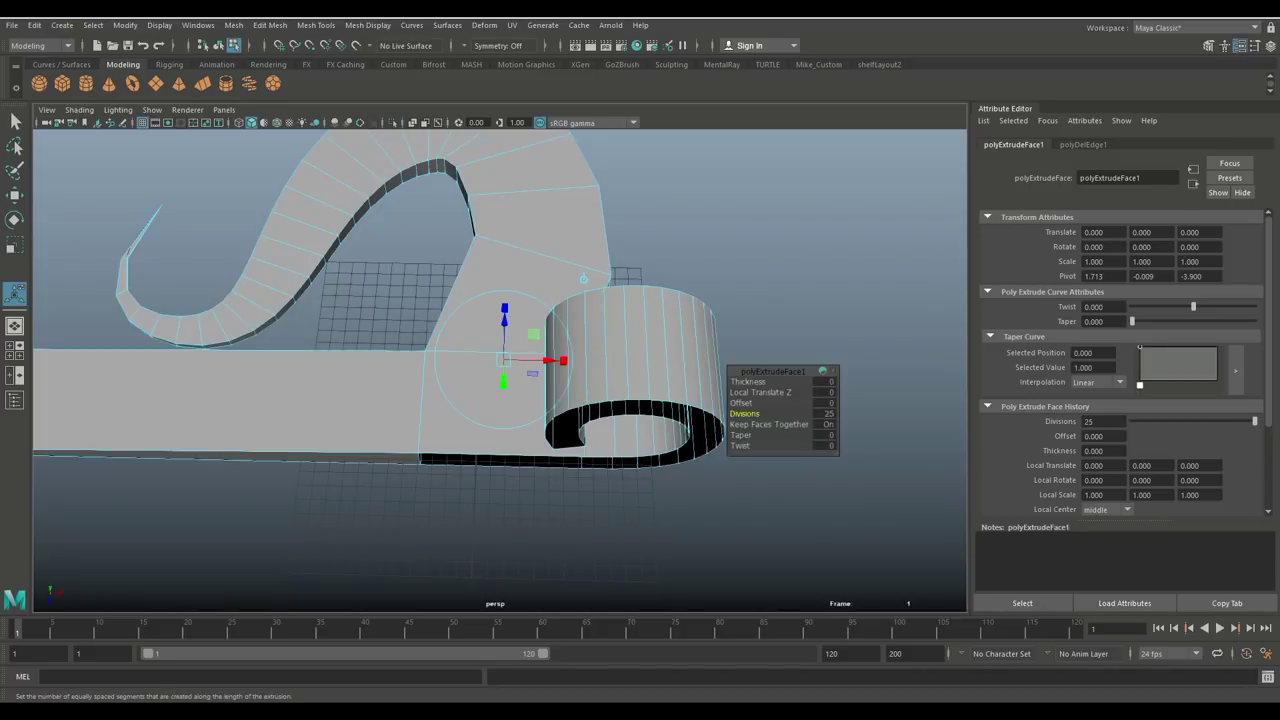
pyautogui.click(825, 414)
pyautogui.press('Return')
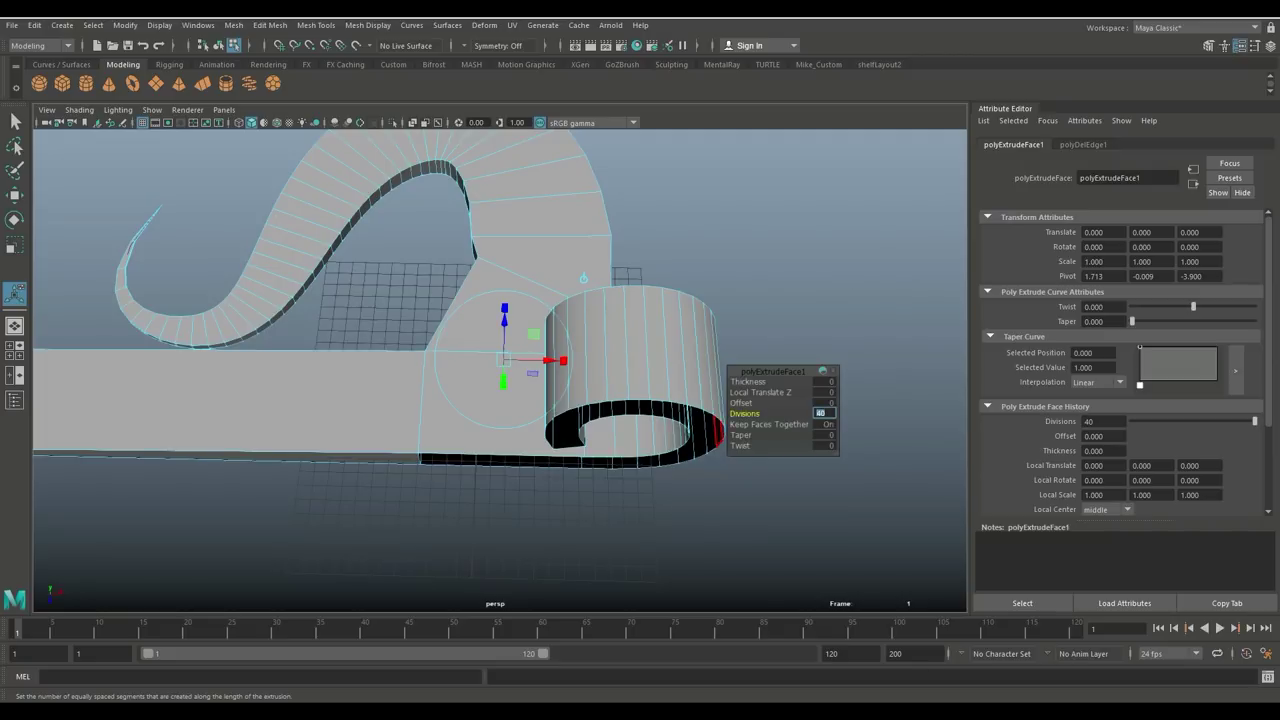
pyautogui.click(741, 435)
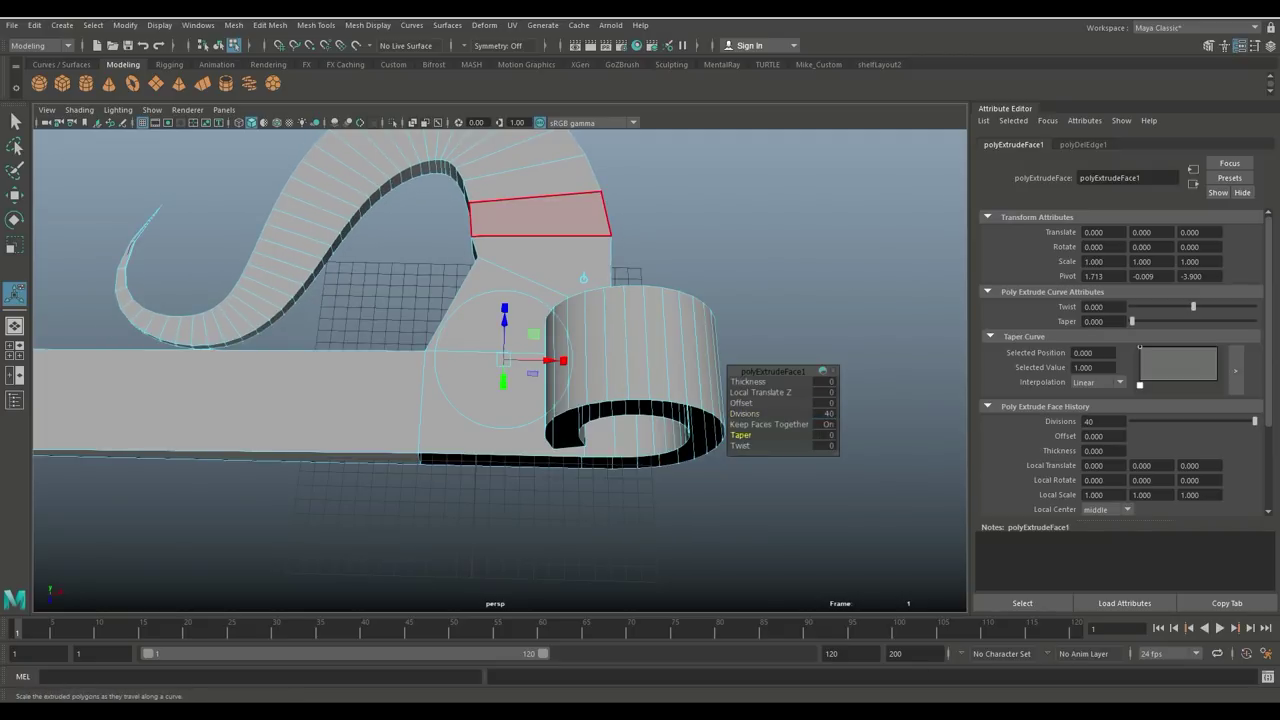
# Return the bar mesh to object selection and delete its construction history
pyautogui.moveTo(530, 212); pyautogui.dragTo(586, 186, button='right')
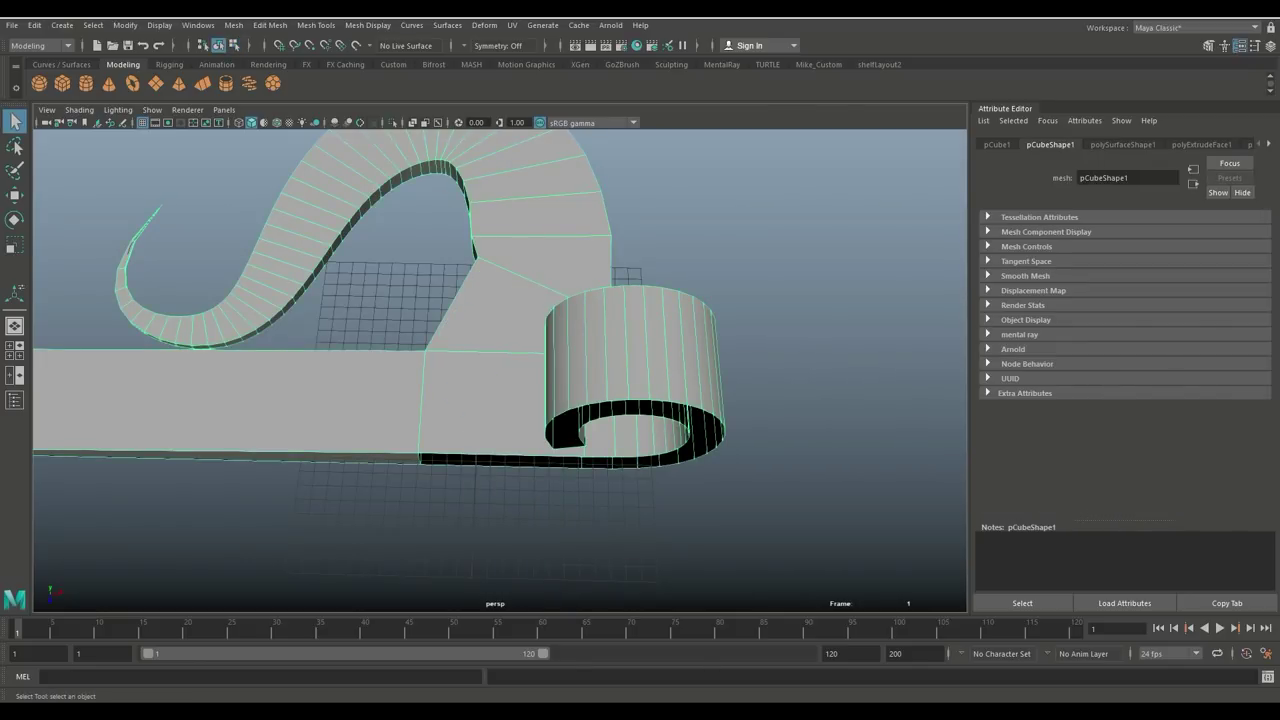
pyautogui.click(34, 25)
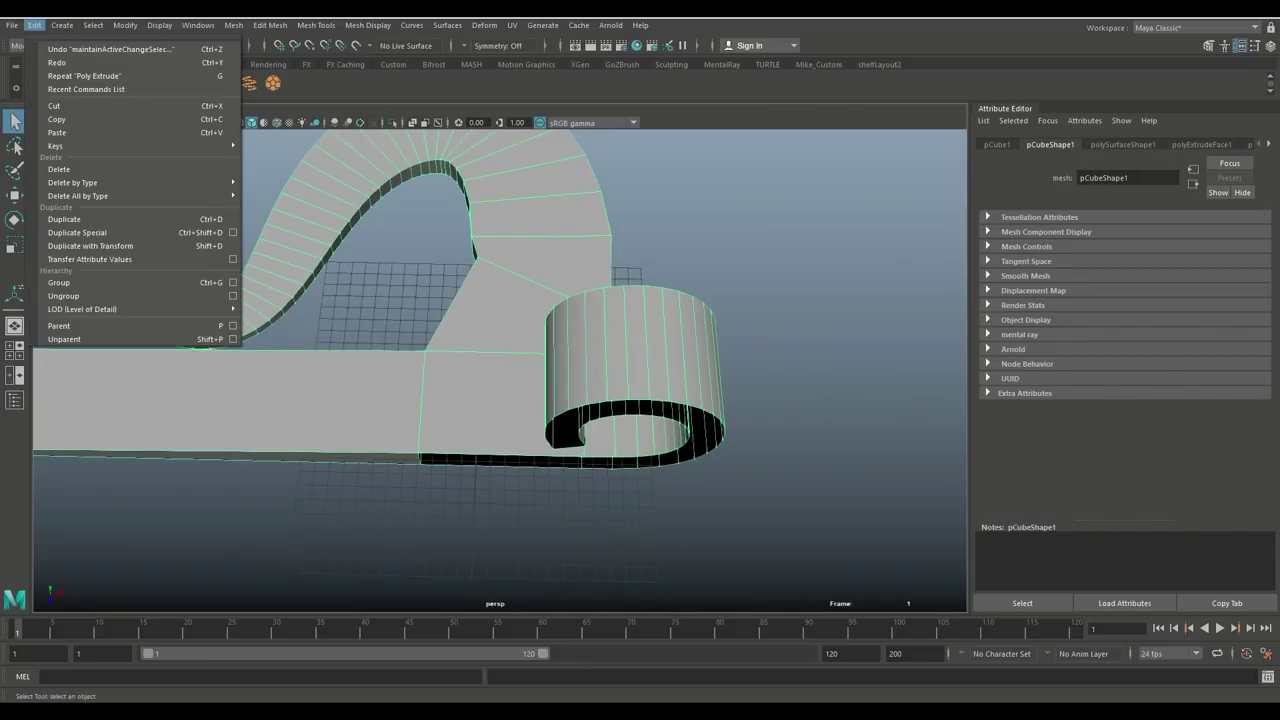
pyautogui.moveTo(90, 182)
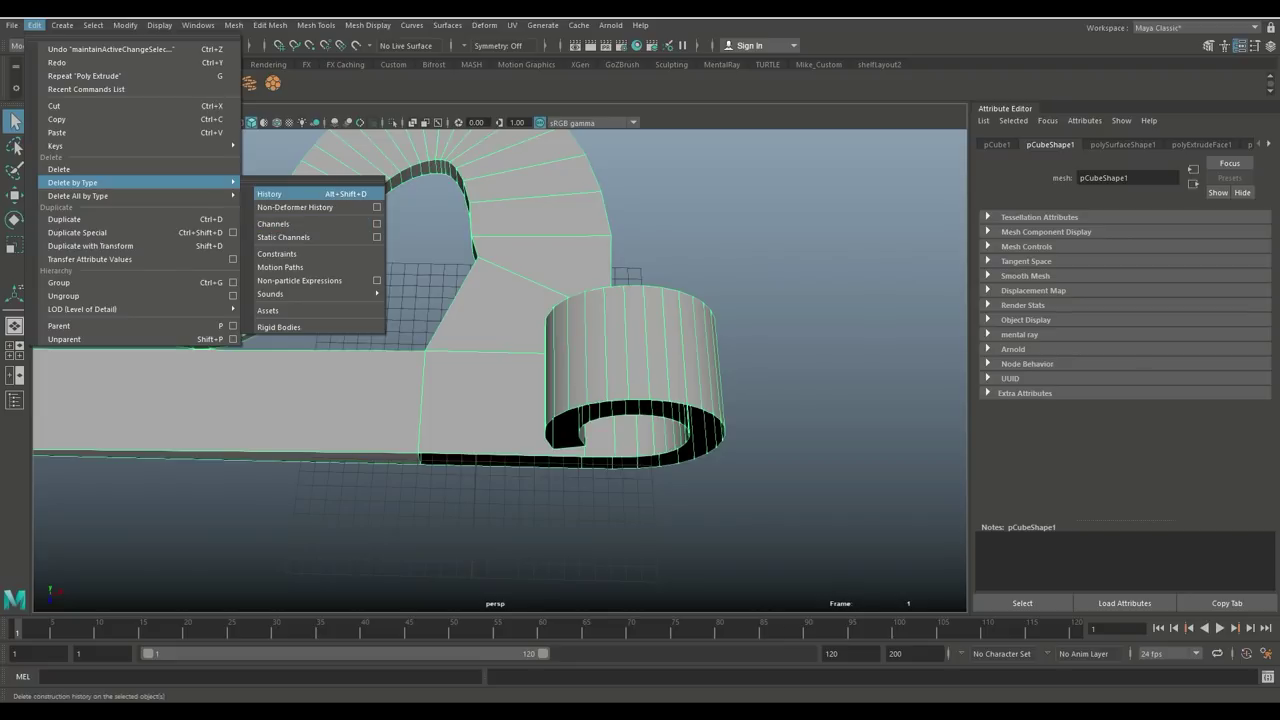
pyautogui.click(290, 194)
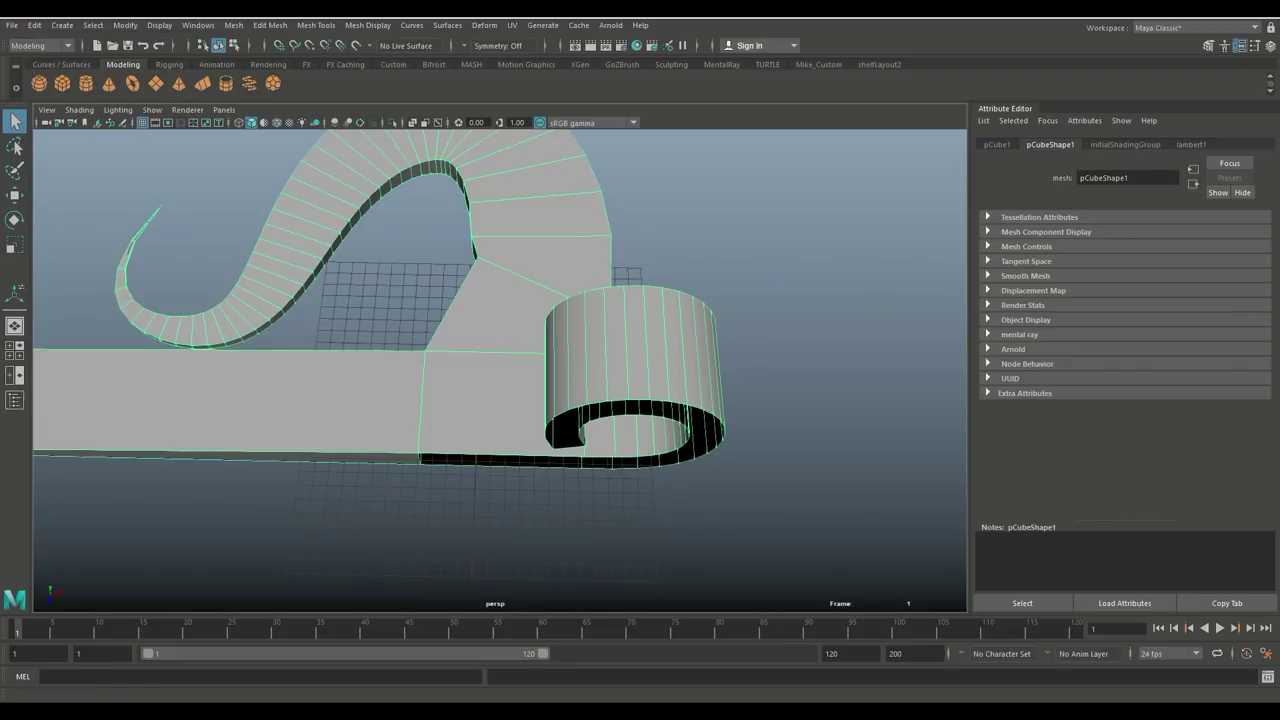
# Delete the curve that guided the branch extrusion, curve1, using the Outliner
pyautogui.click(14, 399)
pyautogui.click(111, 241)
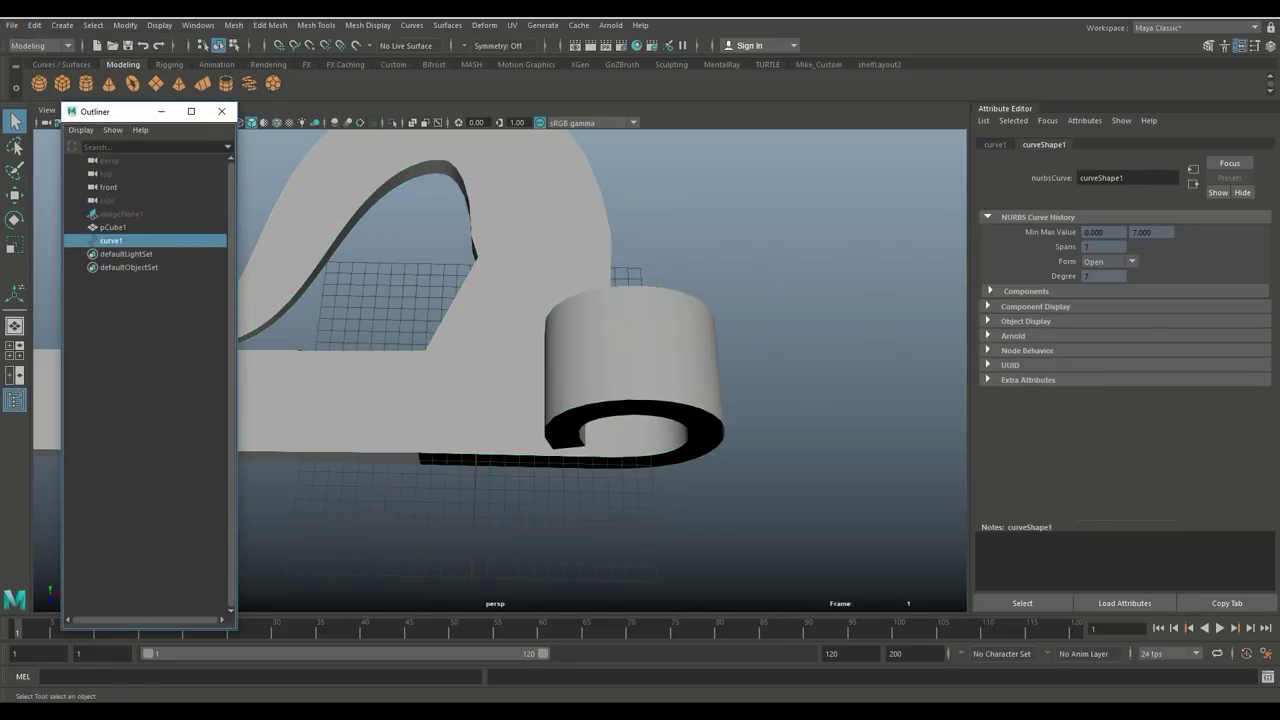
pyautogui.press('Delete')
# In the top view, move the inner vertices near the branch's base to open up the pinched corner, bringing the lowest one closer to the bar
pyautogui.click(345, 400)
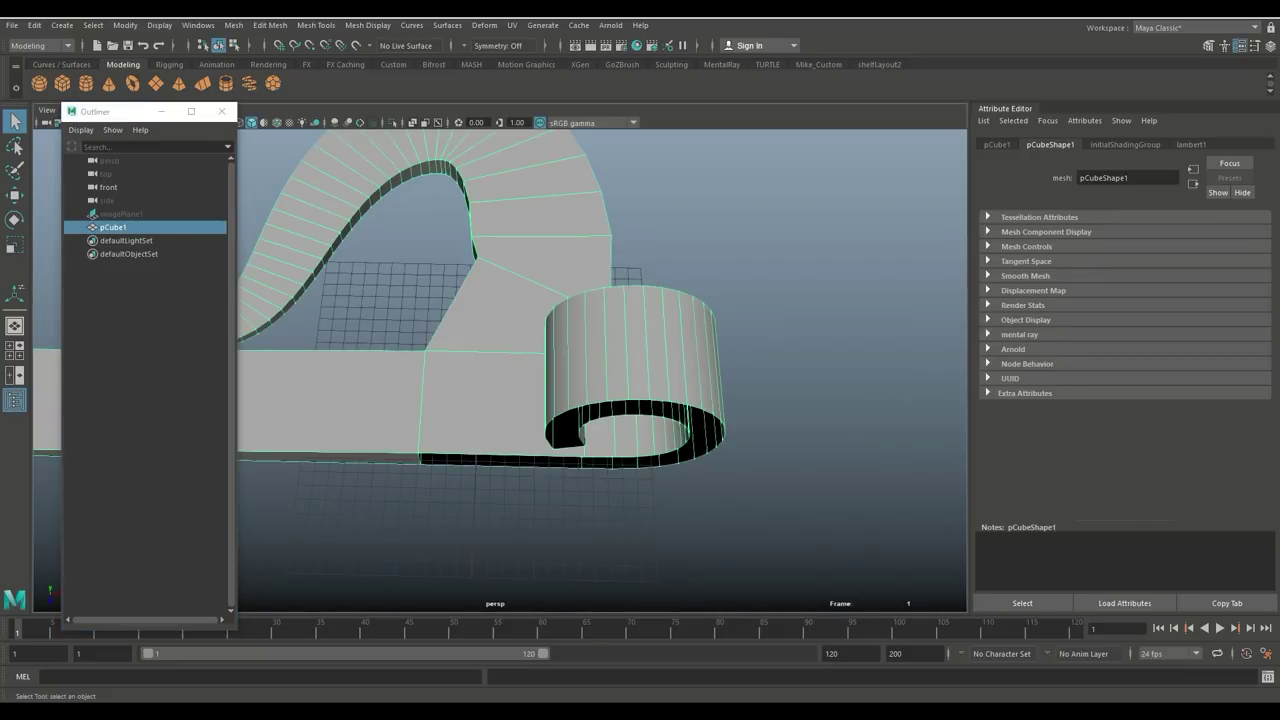
pyautogui.click(14, 350)
pyautogui.press('space')
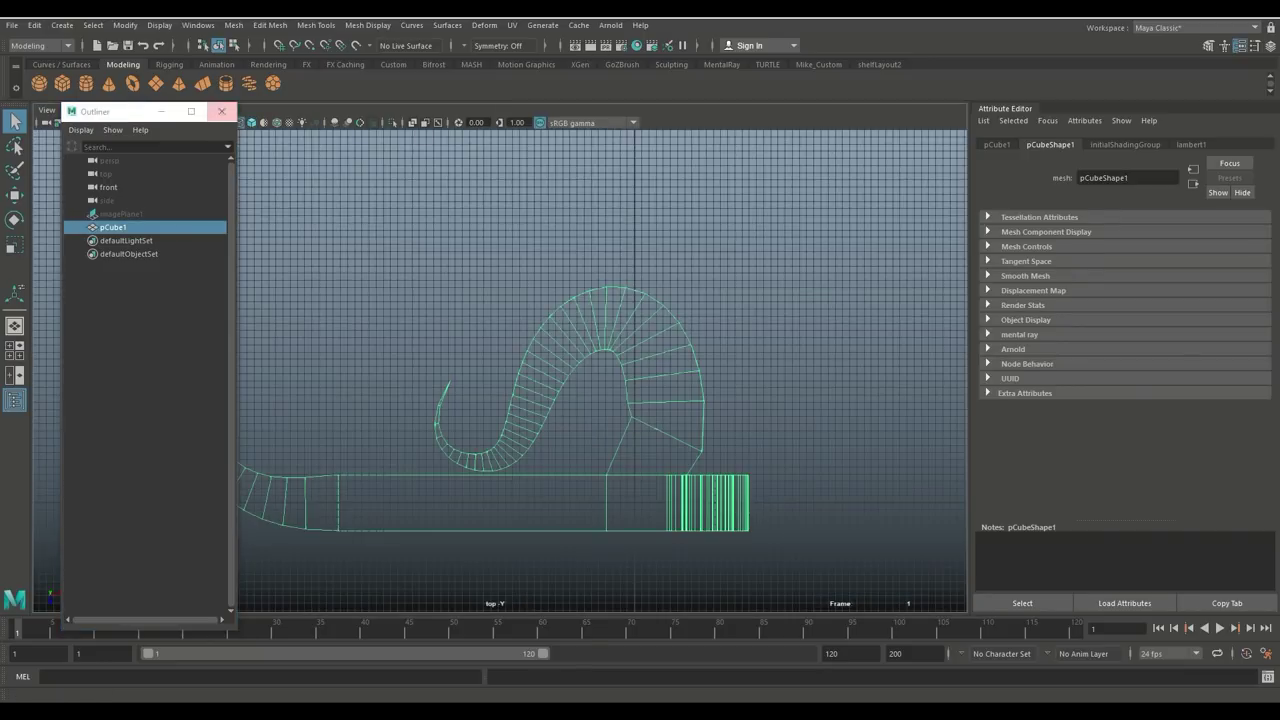
pyautogui.click(222, 111)
pyautogui.keyDown('alt'); pyautogui.moveTo(500, 430); pyautogui.dragTo(489, 326, button='middle'); pyautogui.keyUp('alt')
pyautogui.keyDown('alt'); pyautogui.moveTo(489, 326); pyautogui.dragTo(650, 332, button='right'); pyautogui.keyUp('alt')
pyautogui.keyDown('alt'); pyautogui.moveTo(650, 332); pyautogui.dragTo(474, 498, button='middle'); pyautogui.keyUp('alt')
pyautogui.keyDown('alt'); pyautogui.moveTo(474, 498); pyautogui.dragTo(538, 498, button='right'); pyautogui.keyUp('alt')
pyautogui.keyDown('alt'); pyautogui.moveTo(538, 498); pyautogui.dragTo(577, 495, button='middle'); pyautogui.keyUp('alt')
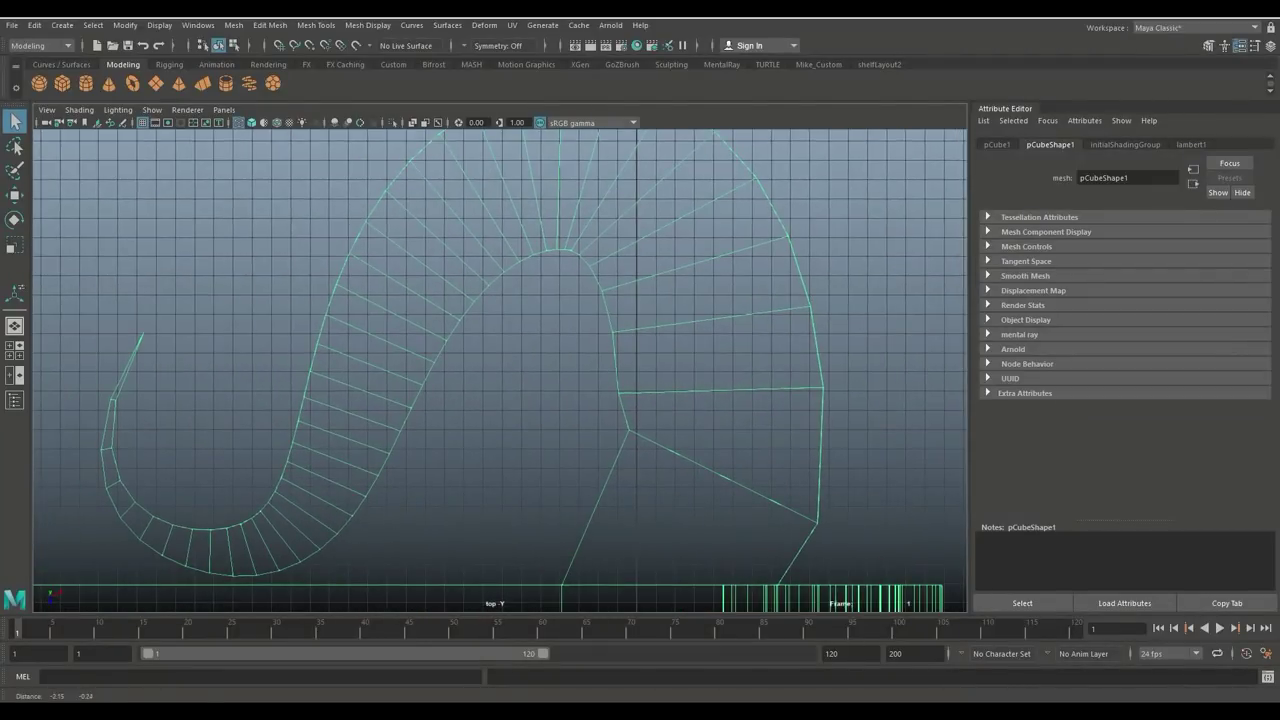
pyautogui.moveTo(586, 257); pyautogui.dragTo(514, 257, button='right')
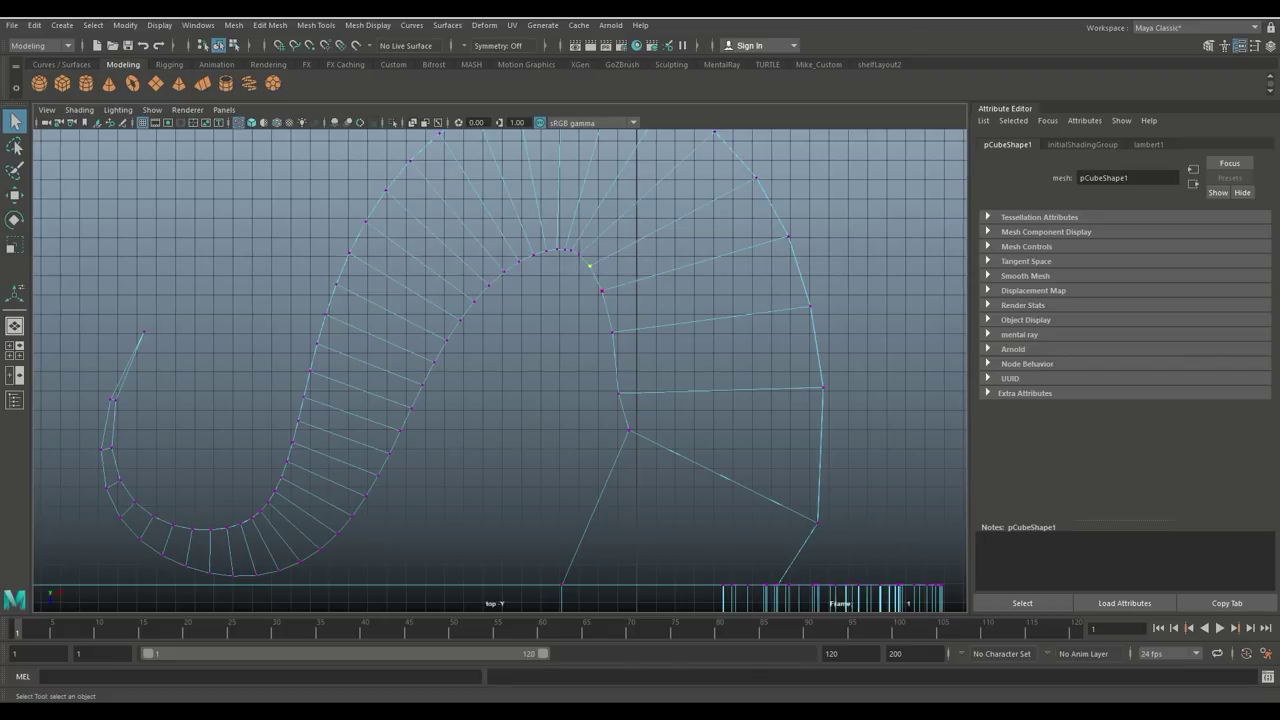
pyautogui.press('w')
pyautogui.moveTo(589, 266); pyautogui.dragTo(648, 502)
pyautogui.click(628, 430)
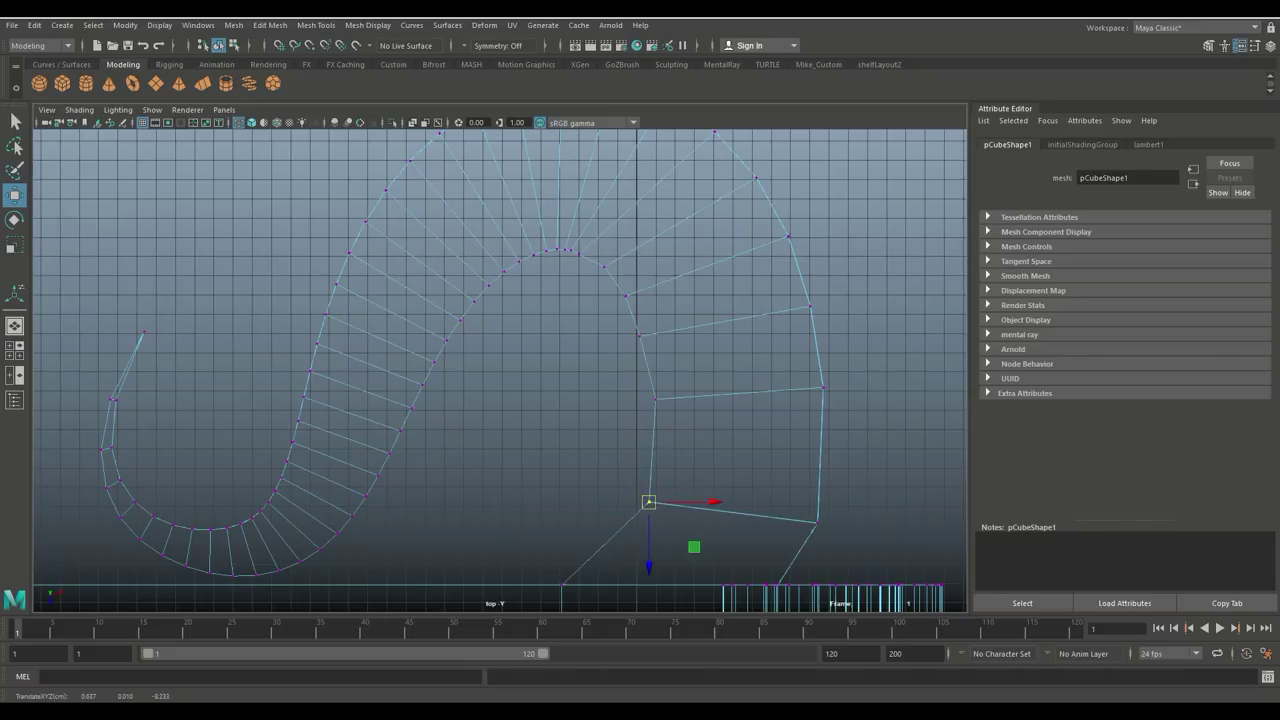
# Move the two inner-edge vertices above the branch's base corner towards its outer edge to even out the width
pyautogui.click(655, 399)
pyautogui.moveTo(655, 399); pyautogui.dragTo(671, 394)
pyautogui.click(639, 336)
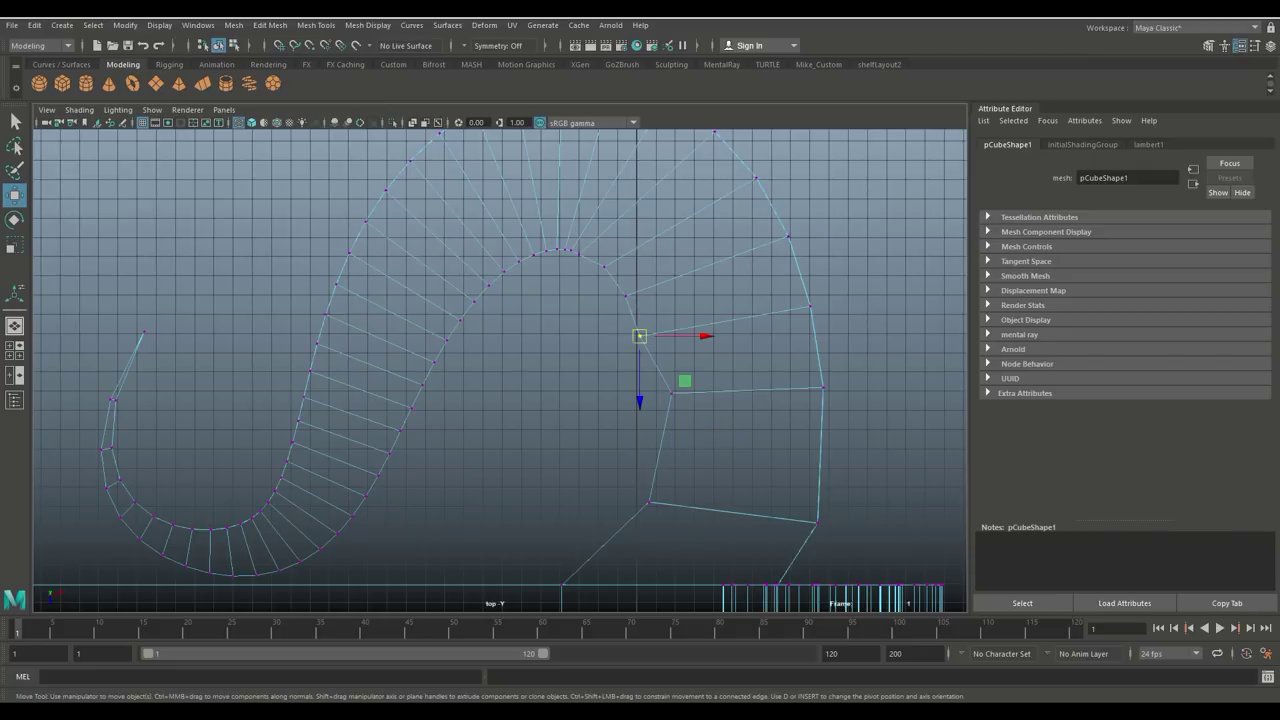
pyautogui.moveTo(640, 337); pyautogui.dragTo(666, 345)
# Reposition the inner-edge vertices around the crest of the branch's arch to space them more evenly
pyautogui.click(626, 296)
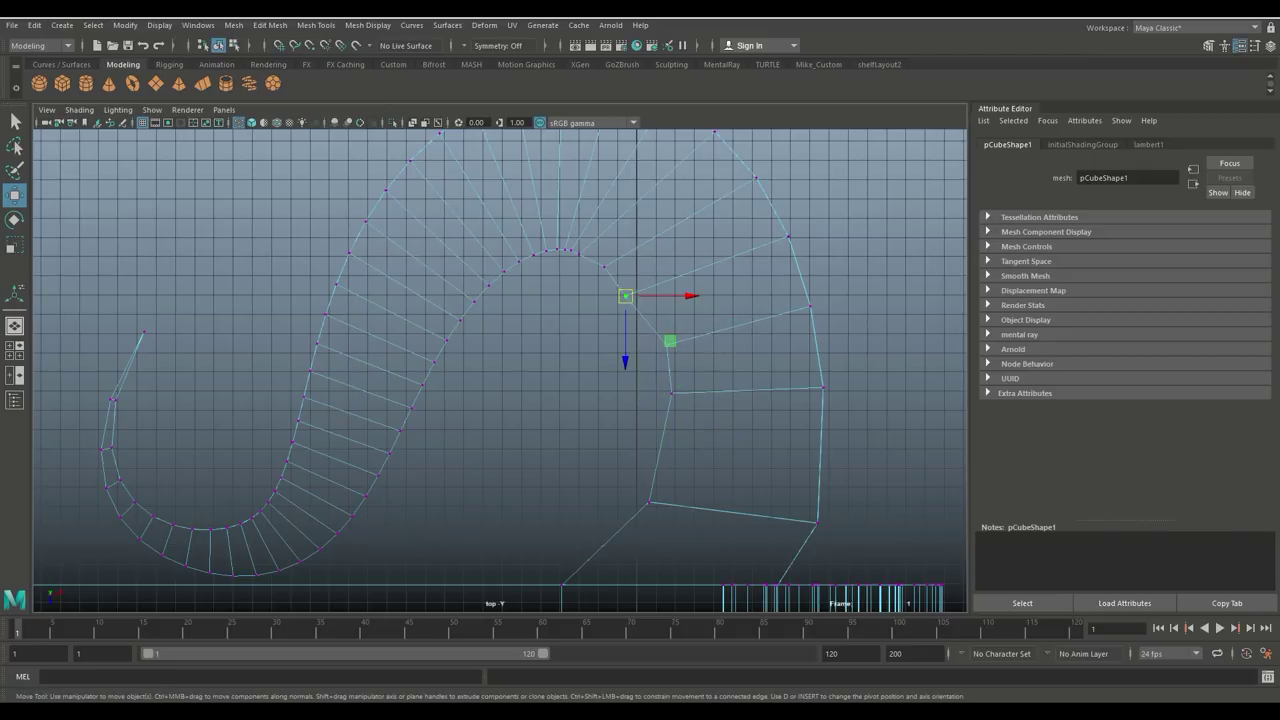
pyautogui.moveTo(626, 296); pyautogui.dragTo(609, 253)
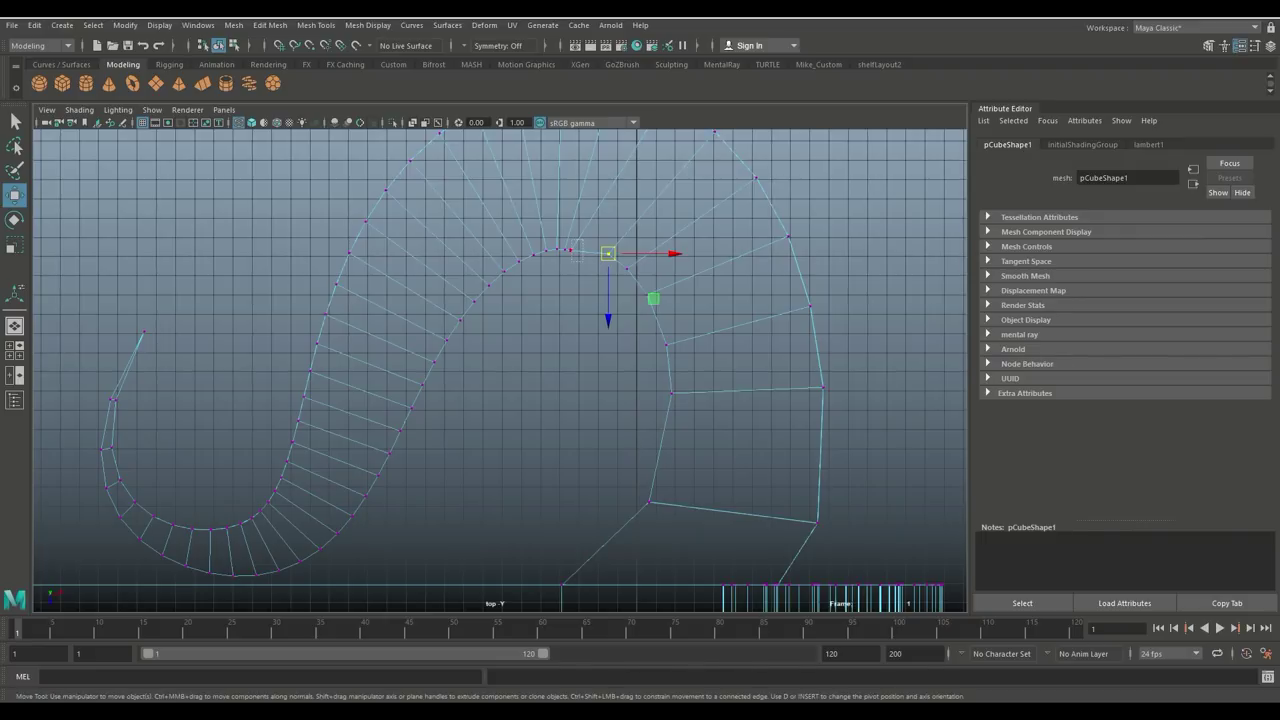
pyautogui.moveTo(607, 253); pyautogui.dragTo(568, 243)
pyautogui.click(565, 249)
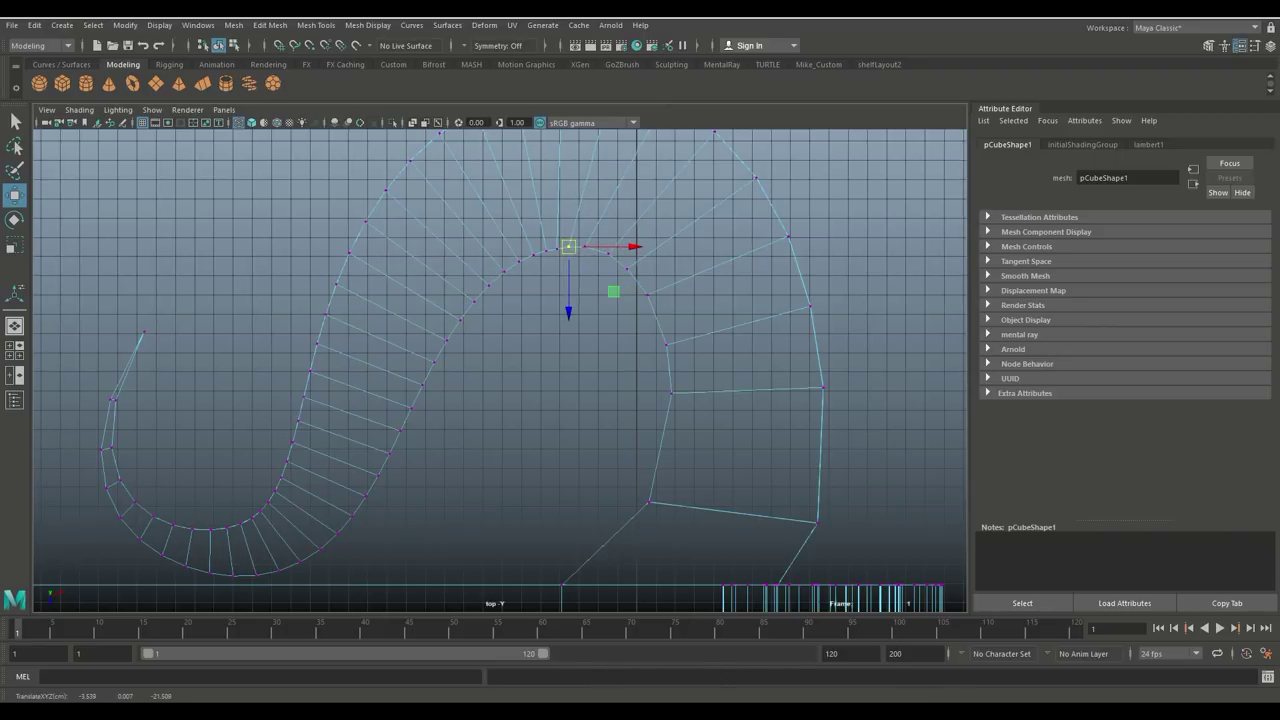
pyautogui.click(614, 292)
# Move the vertices of the bar's crosswise edge at the branch junction towards the scroll
pyautogui.scroll(-3, 497, 369)
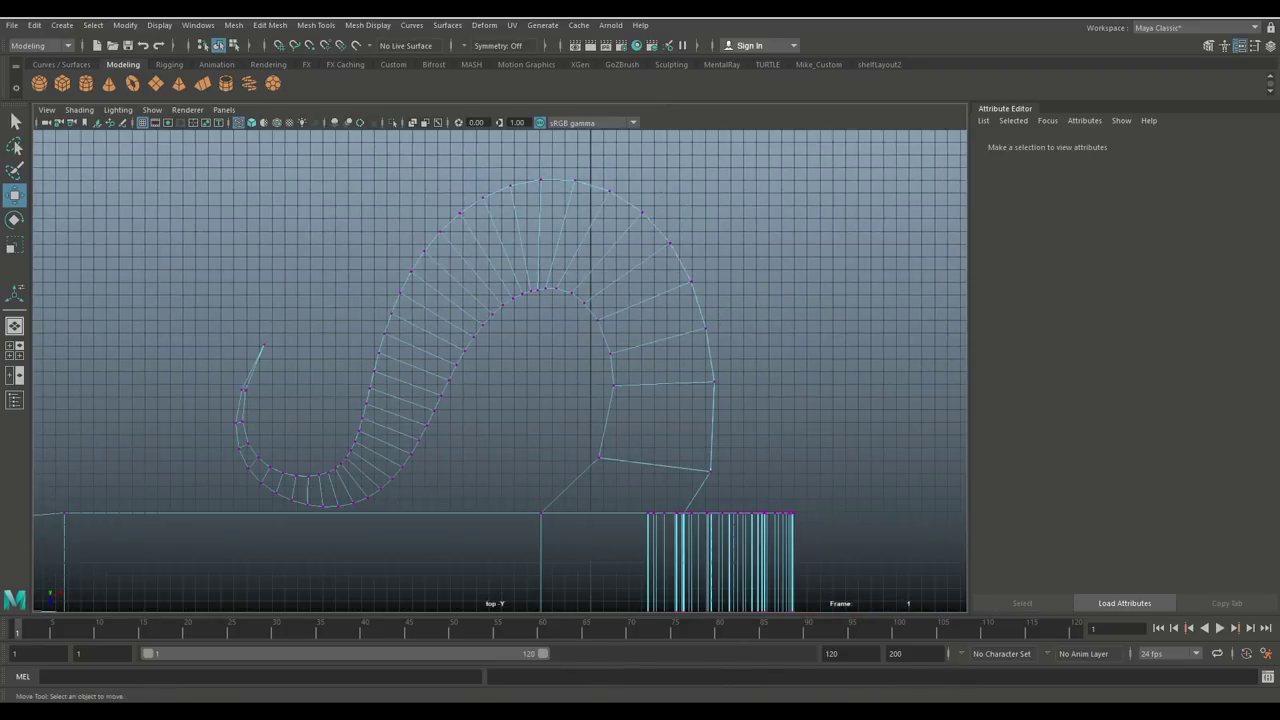
pyautogui.keyDown('alt'); pyautogui.moveTo(541, 513); pyautogui.dragTo(494, 347, button='middle'); pyautogui.keyUp('alt')
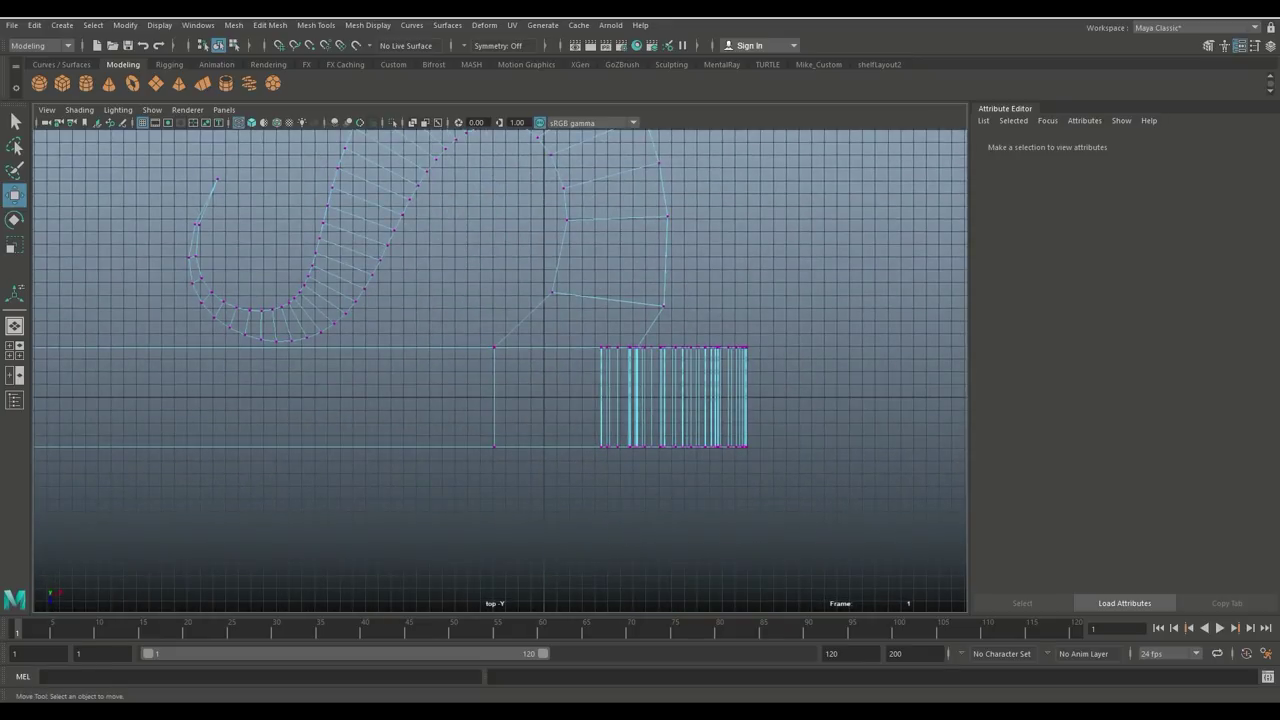
pyautogui.moveTo(478, 325); pyautogui.dragTo(520, 518)
pyautogui.moveTo(527, 397); pyautogui.dragTo(554, 397)
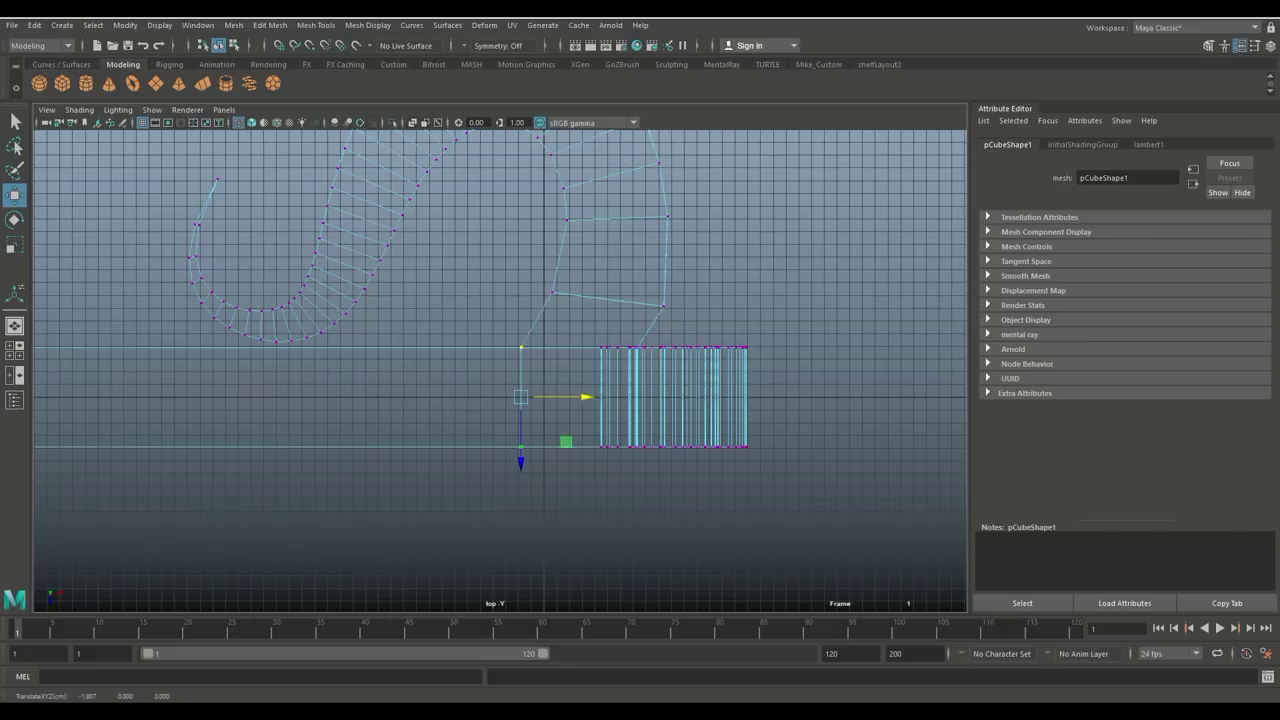
# In the perspective view, examine the branch, the bar and its bent tail from several angles, and return to object selection
pyautogui.click(15, 351)
pyautogui.press('space')
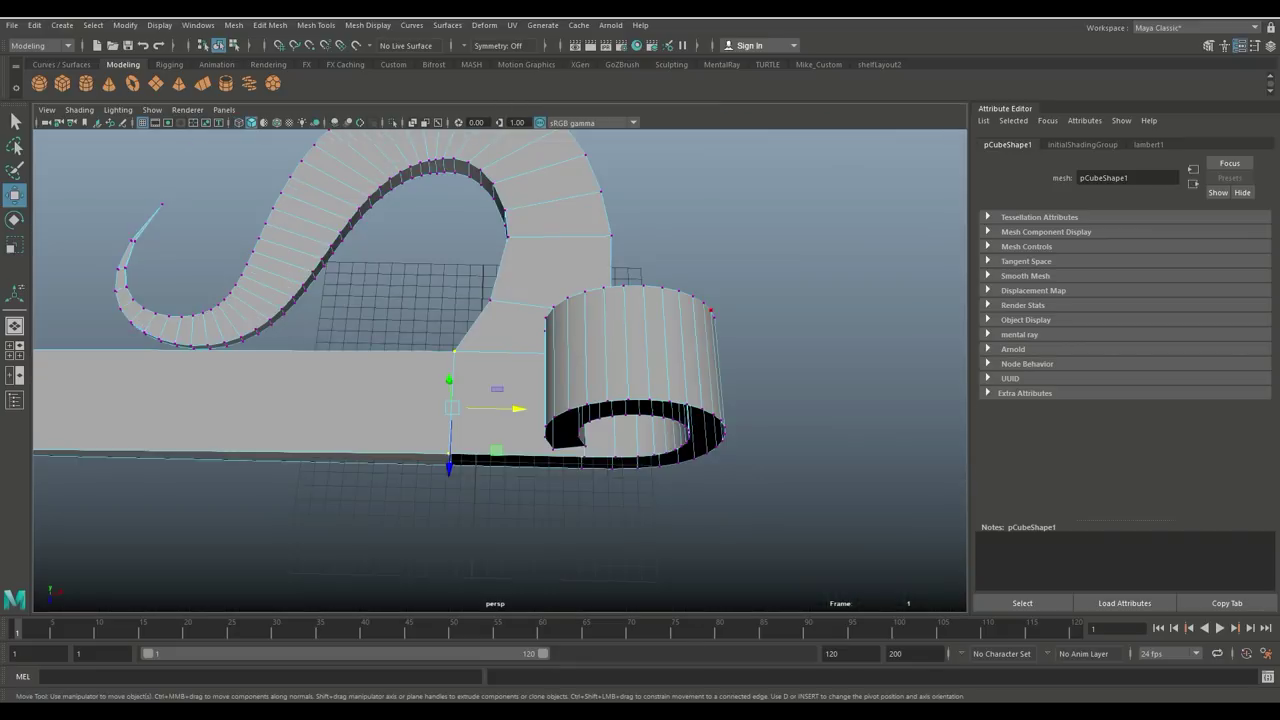
pyautogui.scroll(-4, 640, 300)
pyautogui.keyDown('alt'); pyautogui.moveTo(440, 380); pyautogui.dragTo(685, 370); pyautogui.keyUp('alt')
pyautogui.keyDown('alt'); pyautogui.moveTo(685, 370); pyautogui.dragTo(655, 195, button='middle'); pyautogui.keyUp('alt')
pyautogui.keyDown('alt'); pyautogui.moveTo(600, 300); pyautogui.dragTo(700, 310, button='right'); pyautogui.keyUp('alt')
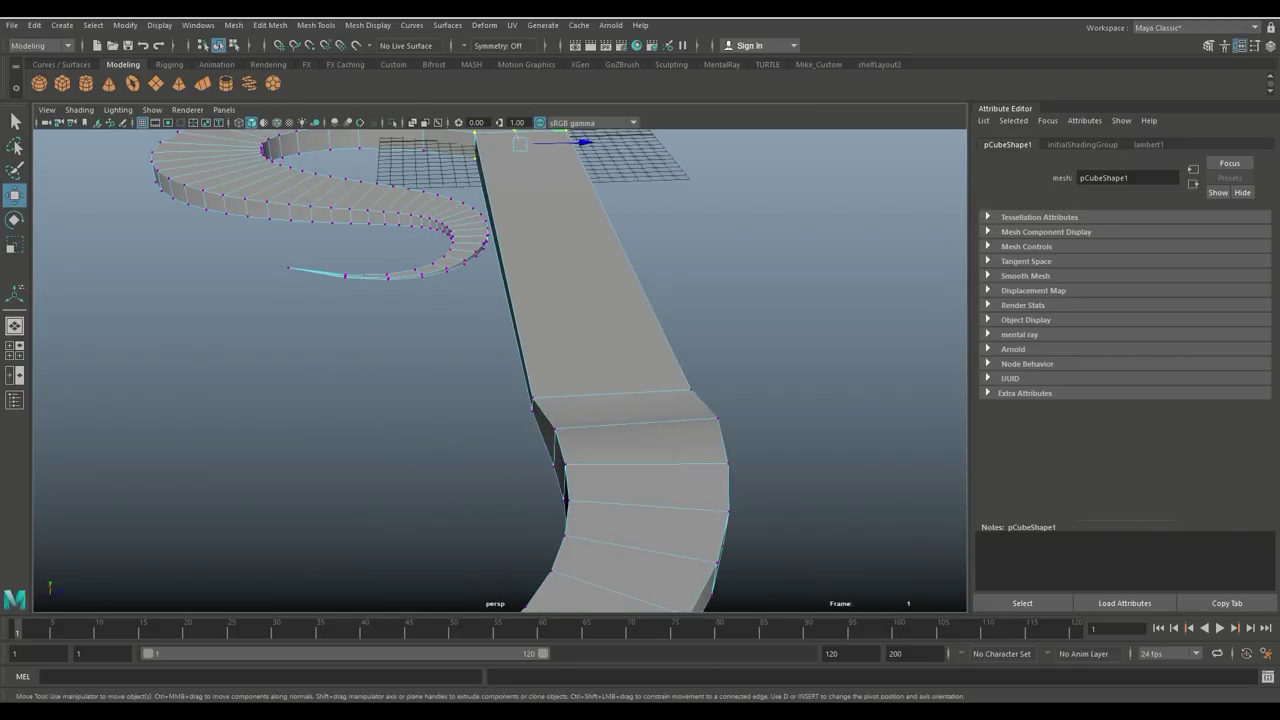
pyautogui.keyDown('alt'); pyautogui.moveTo(600, 320); pyautogui.dragTo(675, 300, button='middle'); pyautogui.keyUp('alt')
pyautogui.keyDown('alt'); pyautogui.moveTo(600, 320); pyautogui.dragTo(695, 425); pyautogui.keyUp('alt')
pyautogui.keyDown('alt'); pyautogui.moveTo(695, 425); pyautogui.dragTo(428, 342, button='middle'); pyautogui.keyUp('alt')
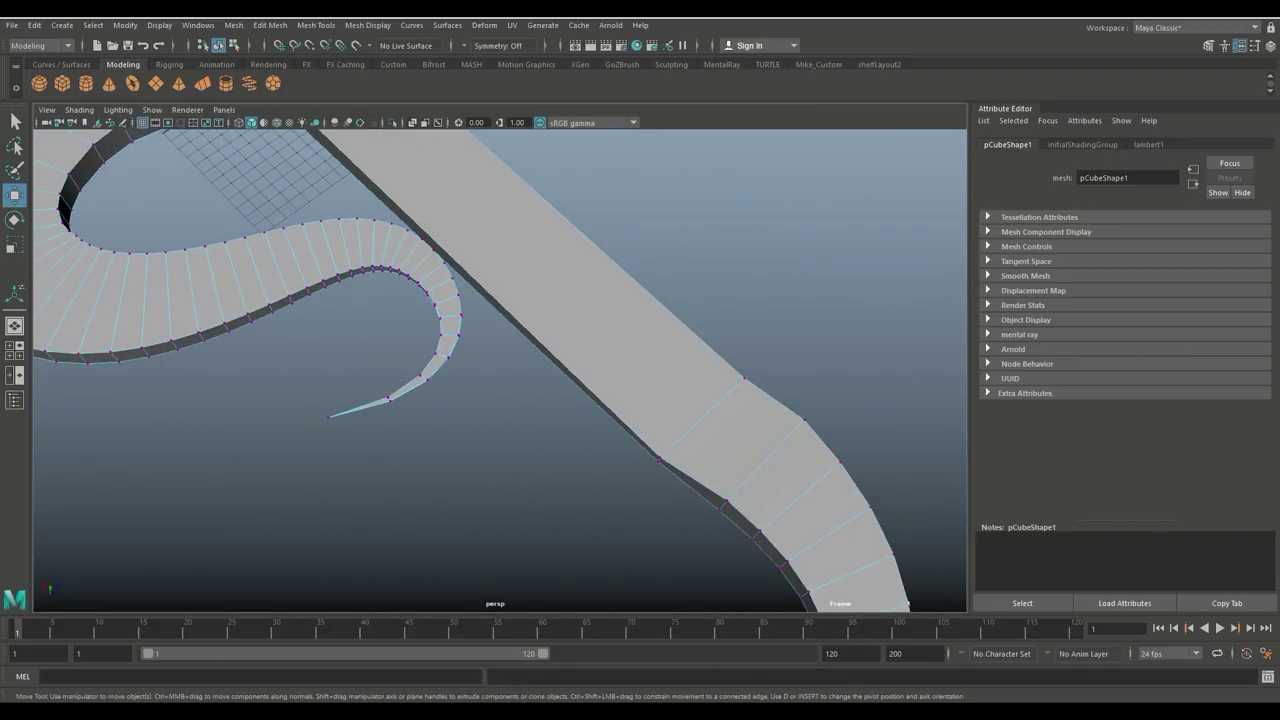
pyautogui.keyDown('alt'); pyautogui.moveTo(600, 350); pyautogui.dragTo(390, 336, button='right'); pyautogui.keyUp('alt')
pyautogui.keyDown('alt'); pyautogui.moveTo(450, 400); pyautogui.dragTo(470, 305); pyautogui.keyUp('alt')
pyautogui.keyDown('alt'); pyautogui.moveTo(650, 325); pyautogui.dragTo(450, 305); pyautogui.keyUp('alt')
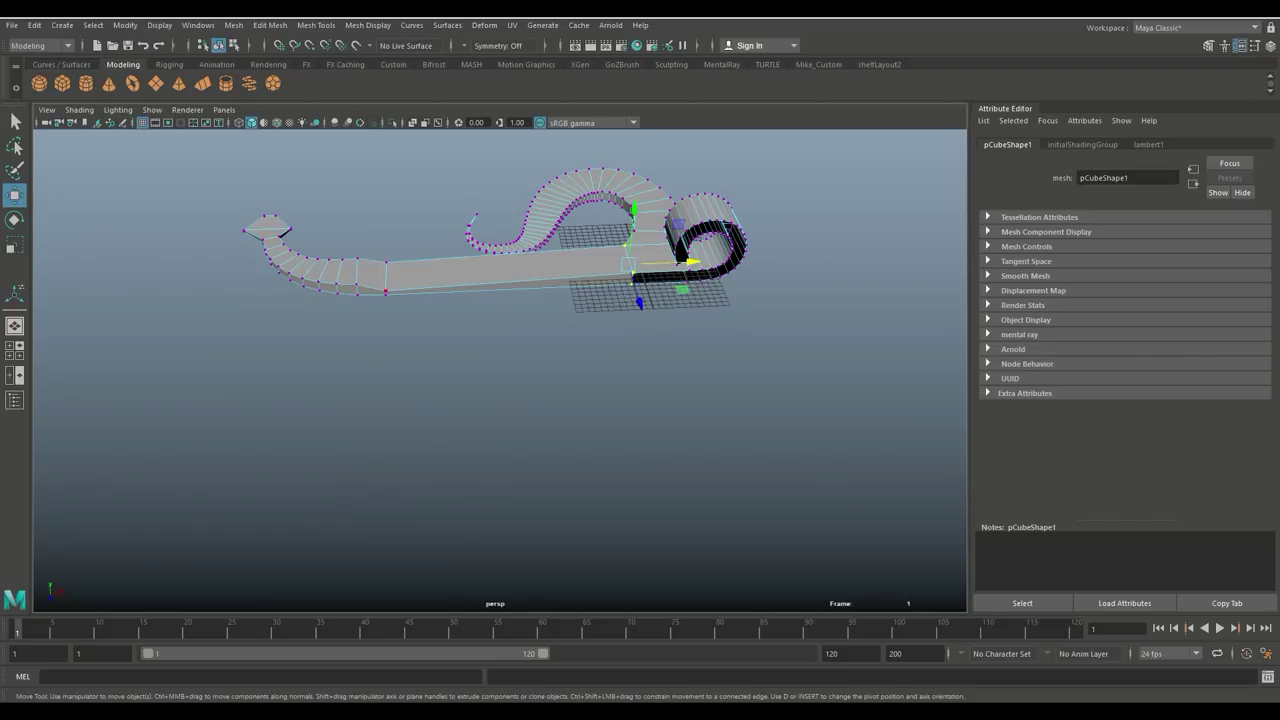
pyautogui.moveTo(458, 278); pyautogui.dragTo(515, 256, button='right')
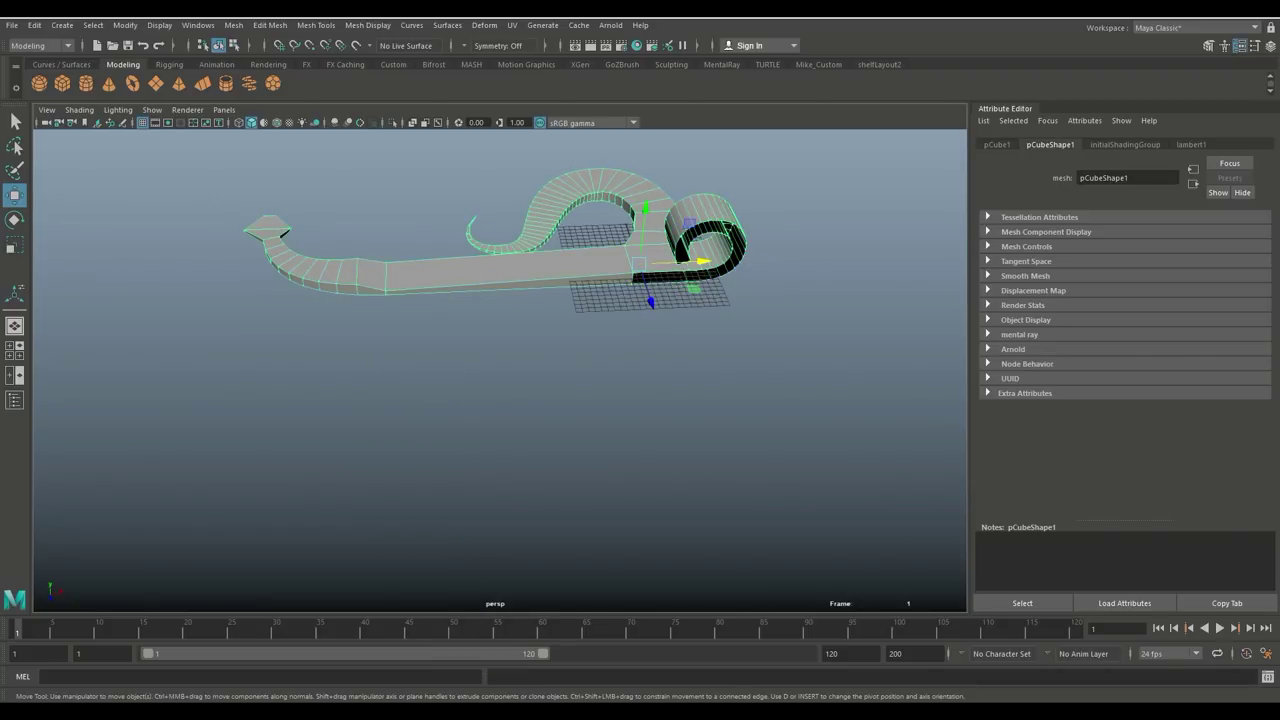
# Preview the bar and branch mesh smoothed, examine the tail's head from another angle, and return to the unsmoothed display
pyautogui.press('3')
pyautogui.click(500, 400)
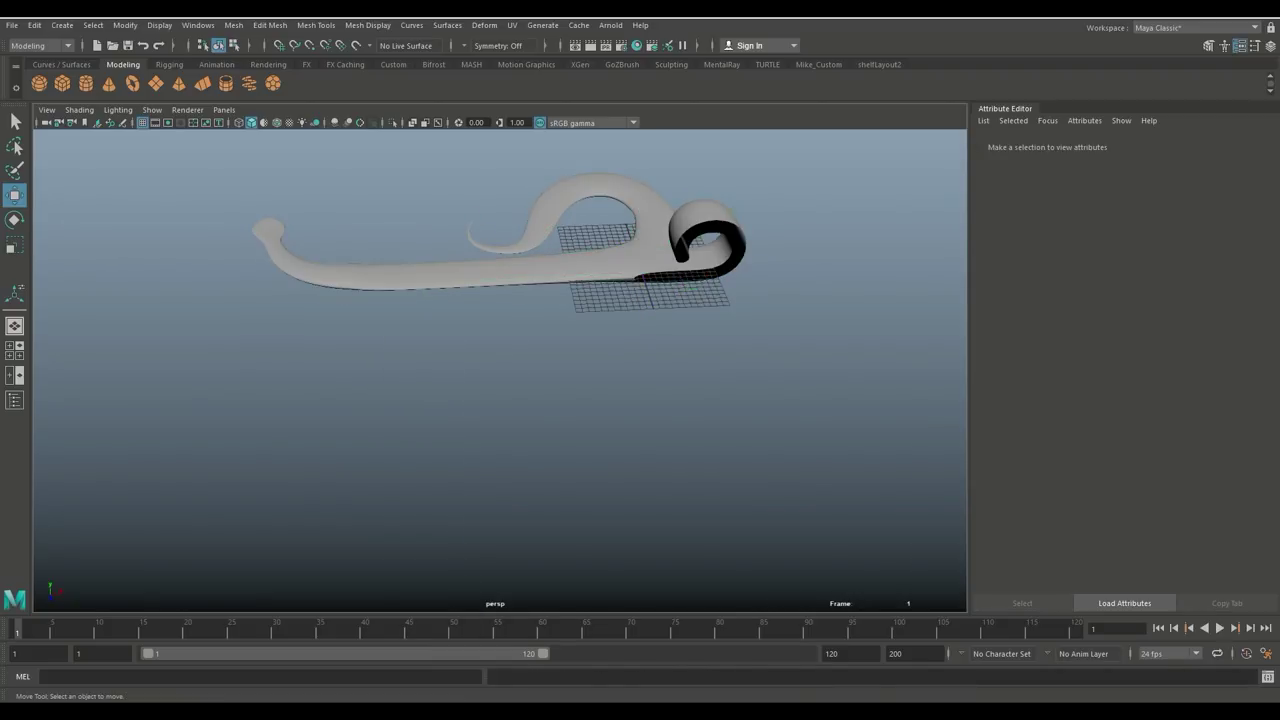
pyautogui.keyDown('alt'); pyautogui.moveTo(430, 330); pyautogui.dragTo(685, 400); pyautogui.keyUp('alt')
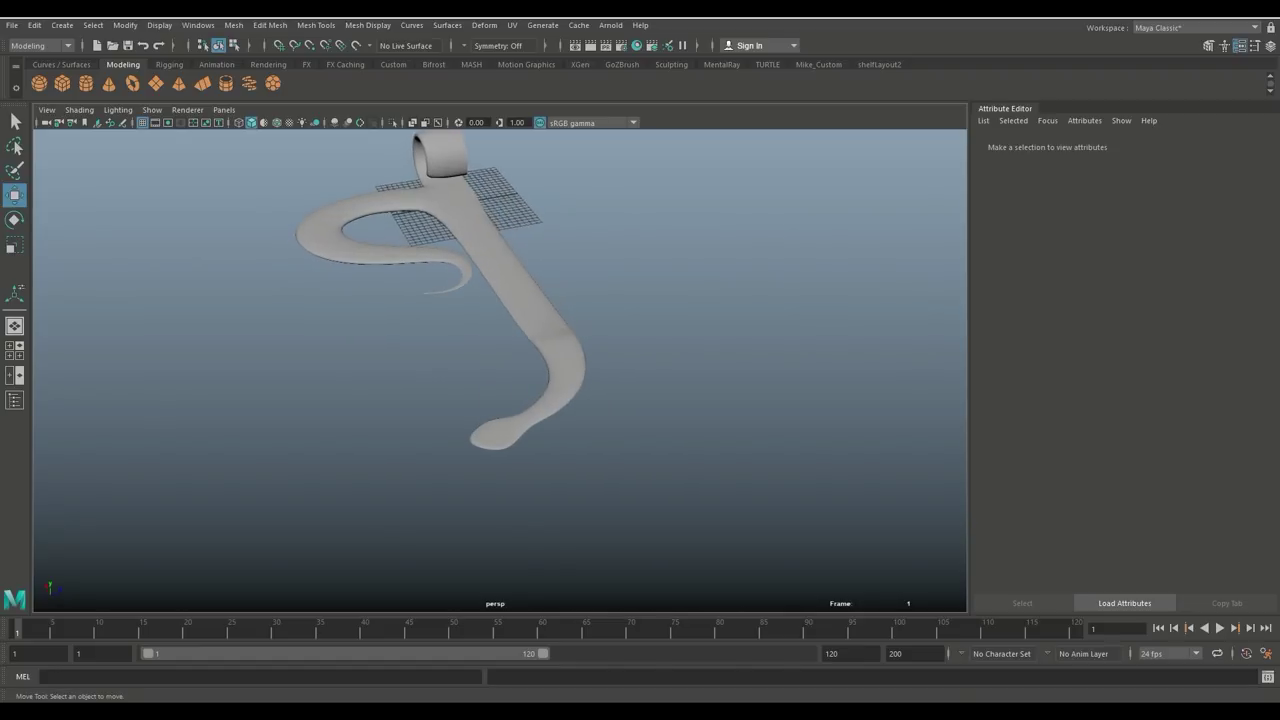
pyautogui.click(555, 335)
pyautogui.press('1')
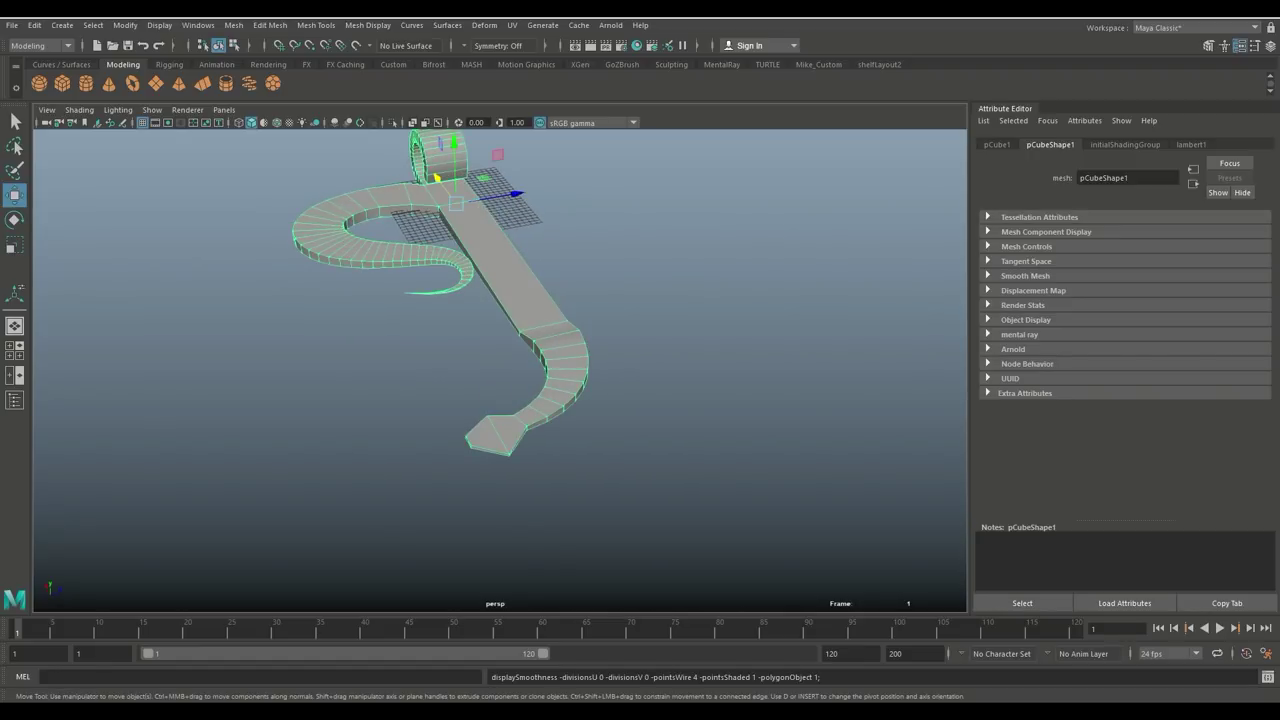
# Using Insert Edge Loop with equal distance from edge, add an edge loop close to the neck where the tail meets its head
pyautogui.keyDown('alt'); pyautogui.moveTo(500, 430); pyautogui.dragTo(560, 346, button='middle'); pyautogui.keyUp('alt')
pyautogui.scroll(5, 560, 346)
pyautogui.keyDown('alt'); pyautogui.moveTo(640, 330); pyautogui.dragTo(470, 405, button='middle'); pyautogui.keyUp('alt')
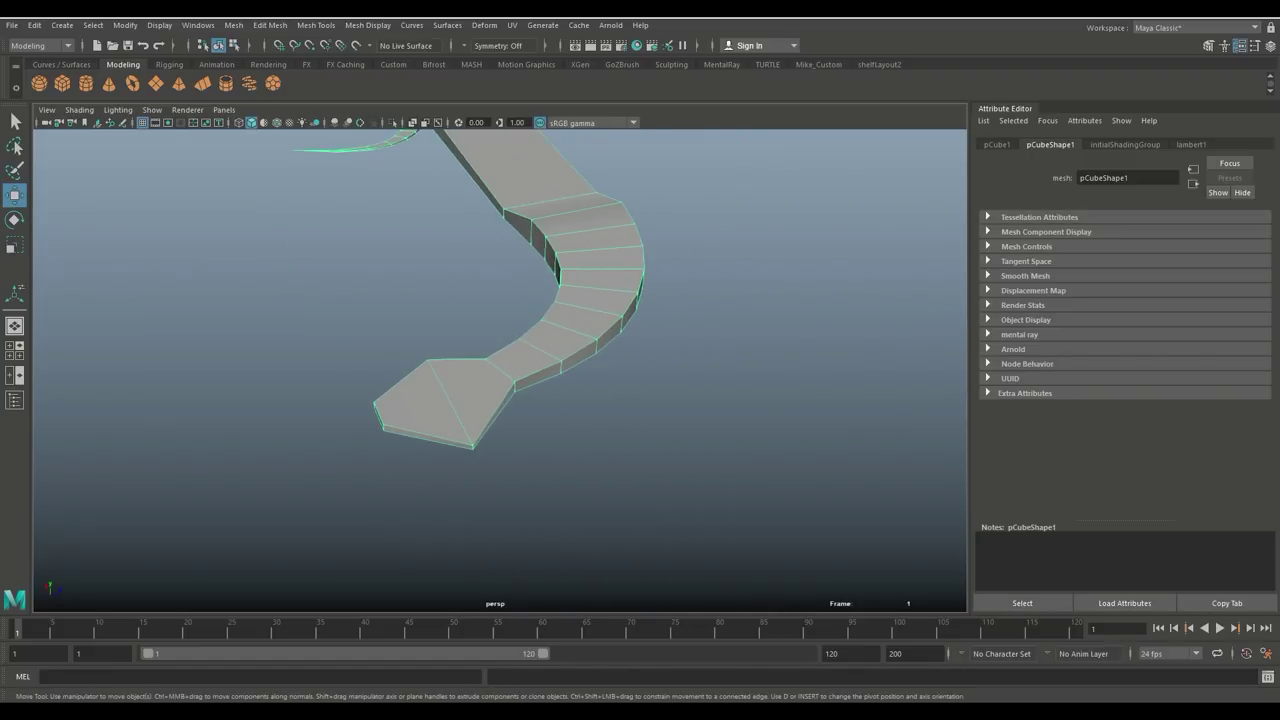
pyautogui.click(367, 25)
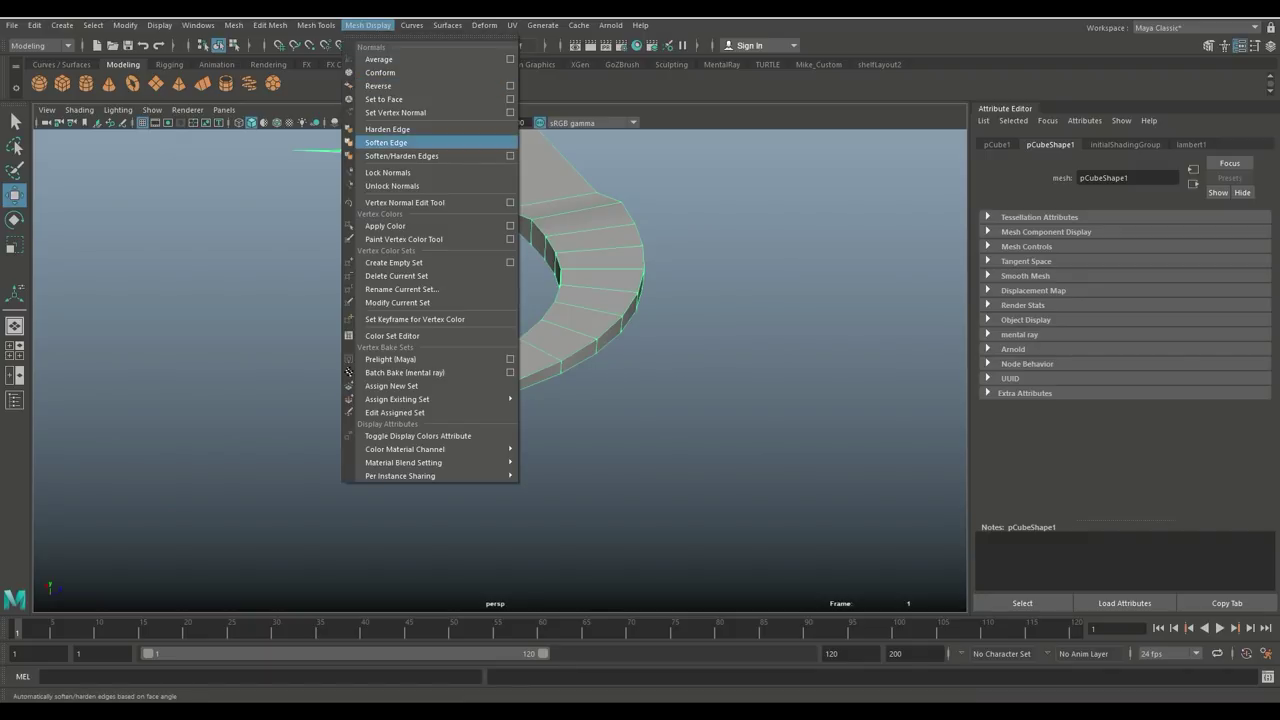
pyautogui.moveTo(316, 25)
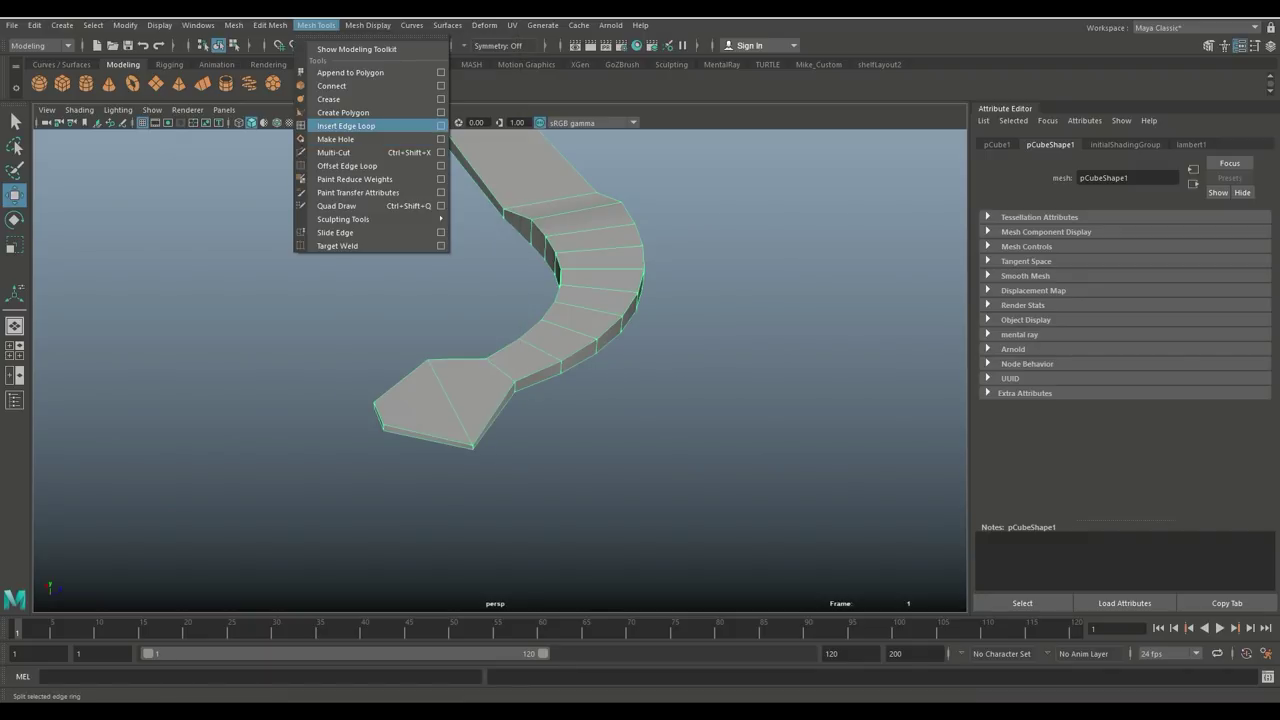
pyautogui.click(442, 125)
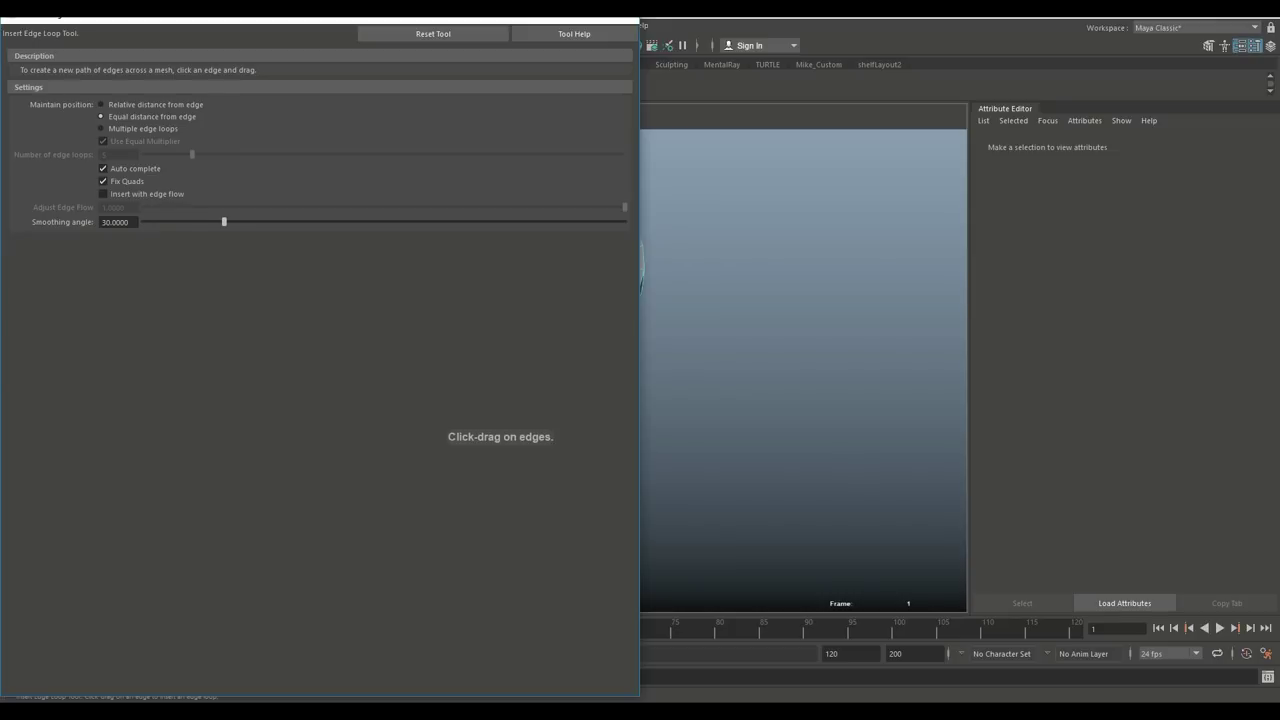
pyautogui.click(563, 20)
pyautogui.scroll(5, 500, 370)
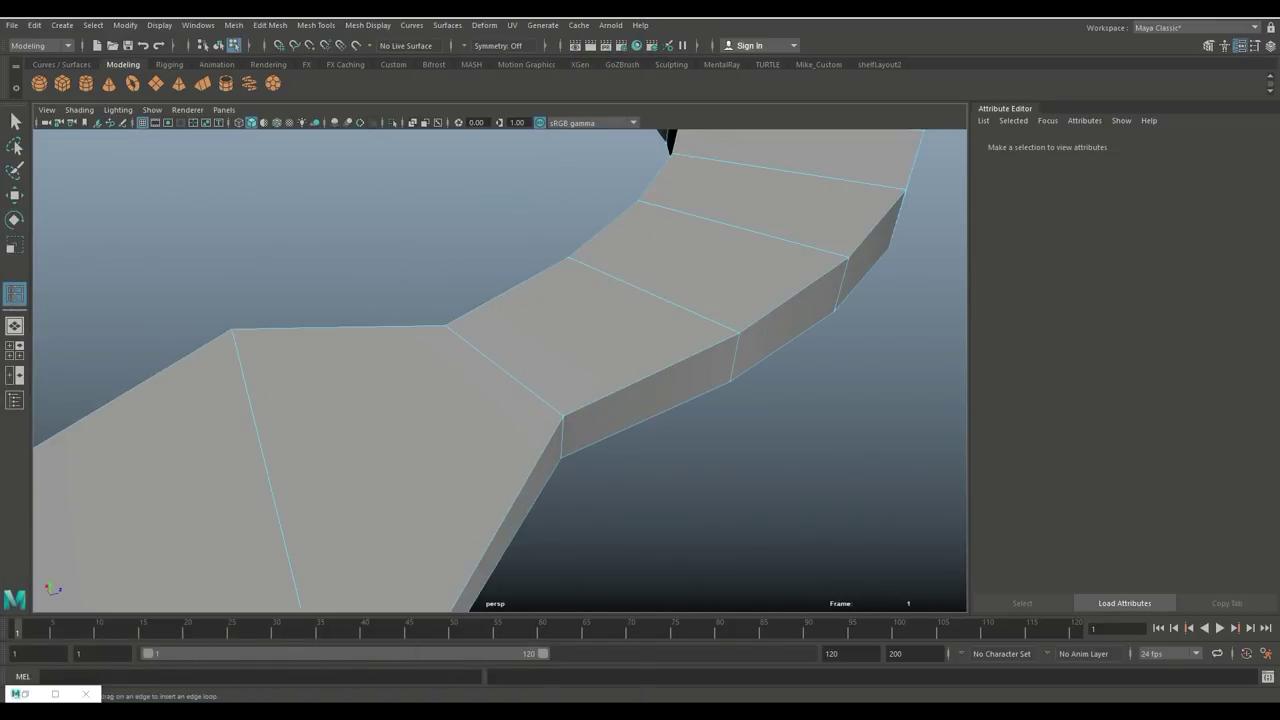
pyautogui.keyDown('alt'); pyautogui.moveTo(400, 560); pyautogui.dragTo(650, 175, button='middle'); pyautogui.keyUp('alt')
pyautogui.scroll(-5, 500, 370)
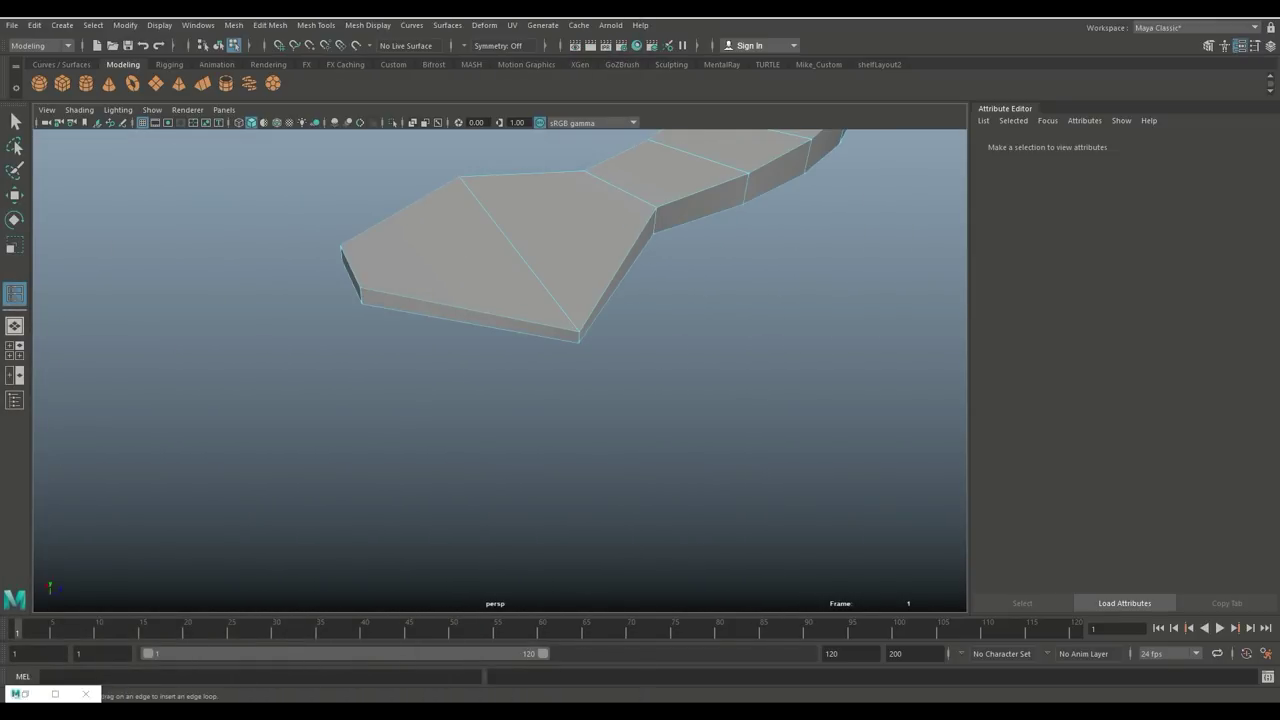
pyautogui.moveTo(654, 230); pyautogui.dragTo(656, 210)
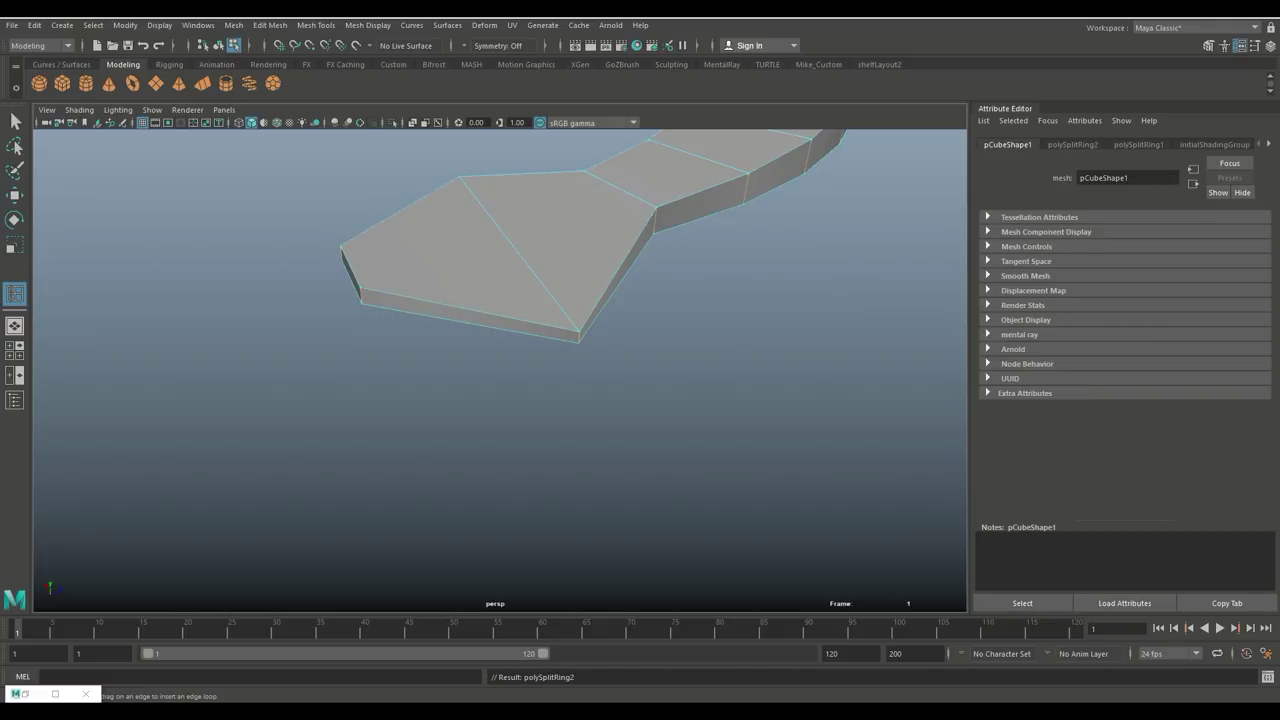
# Insert supporting edge loops beside the head's blunt tip, at its neck and on both sides of its widest crosswise edge, and return to object selection
pyautogui.moveTo(371, 291); pyautogui.dragTo(367, 290)
pyautogui.click(351, 268)
pyautogui.click(578, 195)
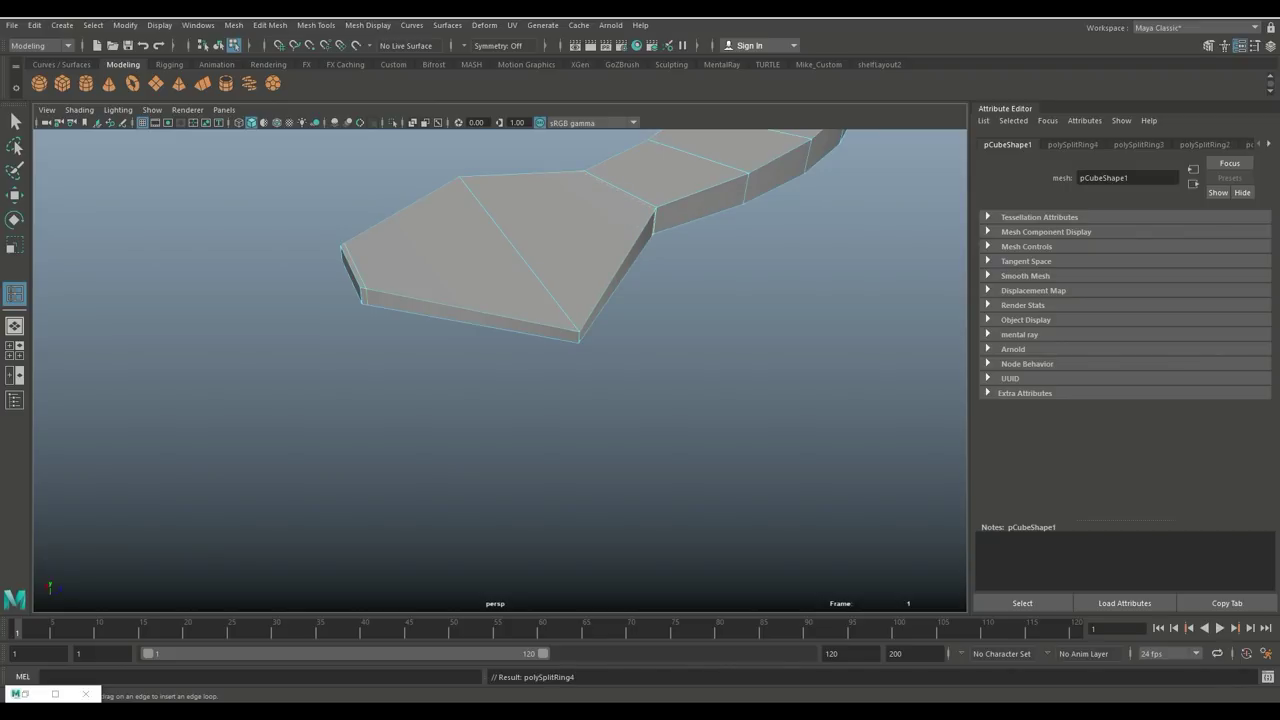
pyautogui.click(583, 326)
pyautogui.click(573, 331)
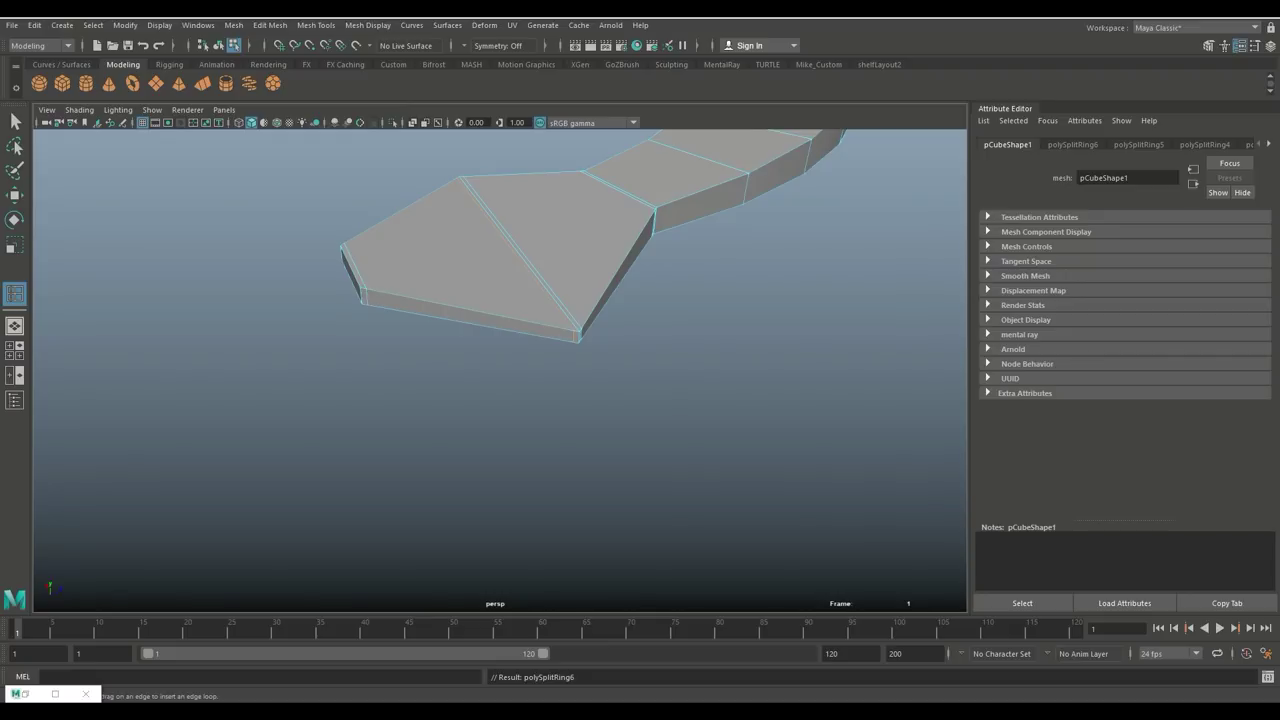
pyautogui.click(573, 331)
pyautogui.press('q')
pyautogui.moveTo(560, 257); pyautogui.dragTo(628, 239, button='right')
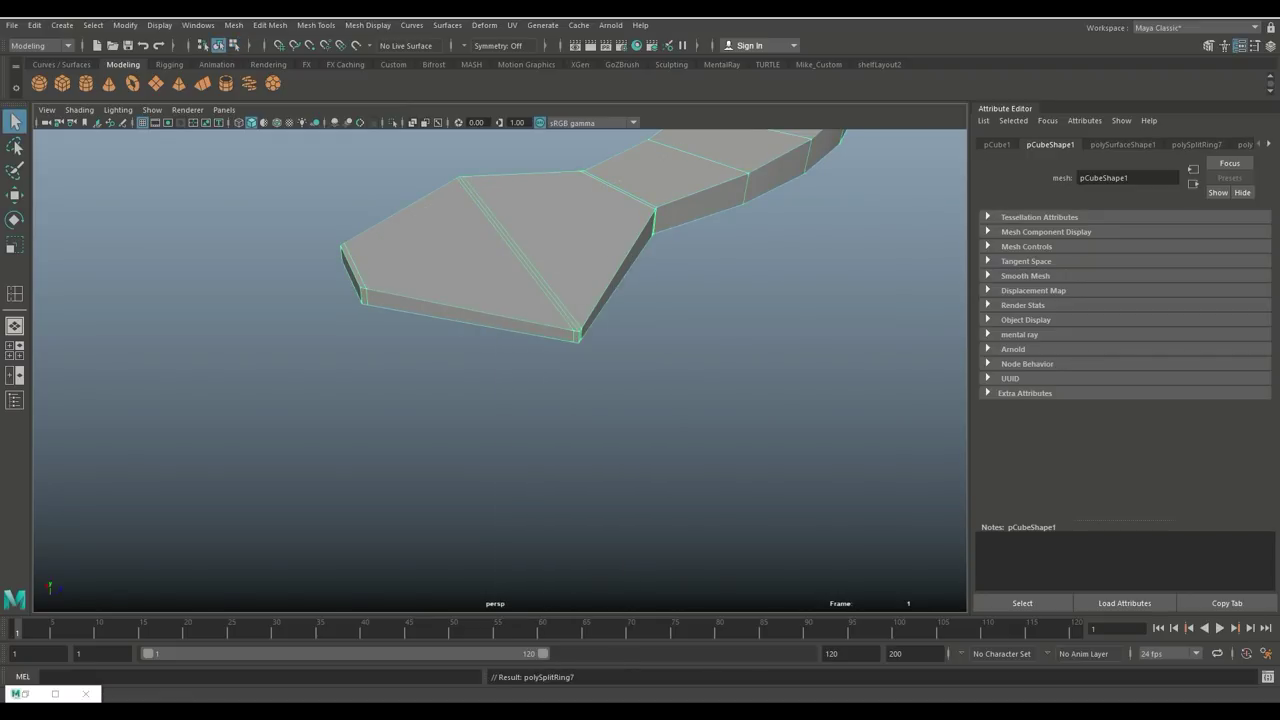
# Preview the smoothed mesh, examine the sharpened head and the whole bar from several angles, and return to the unsmoothed display
pyautogui.press('3')
pyautogui.click(600, 430)
pyautogui.scroll(-10, 500, 370)
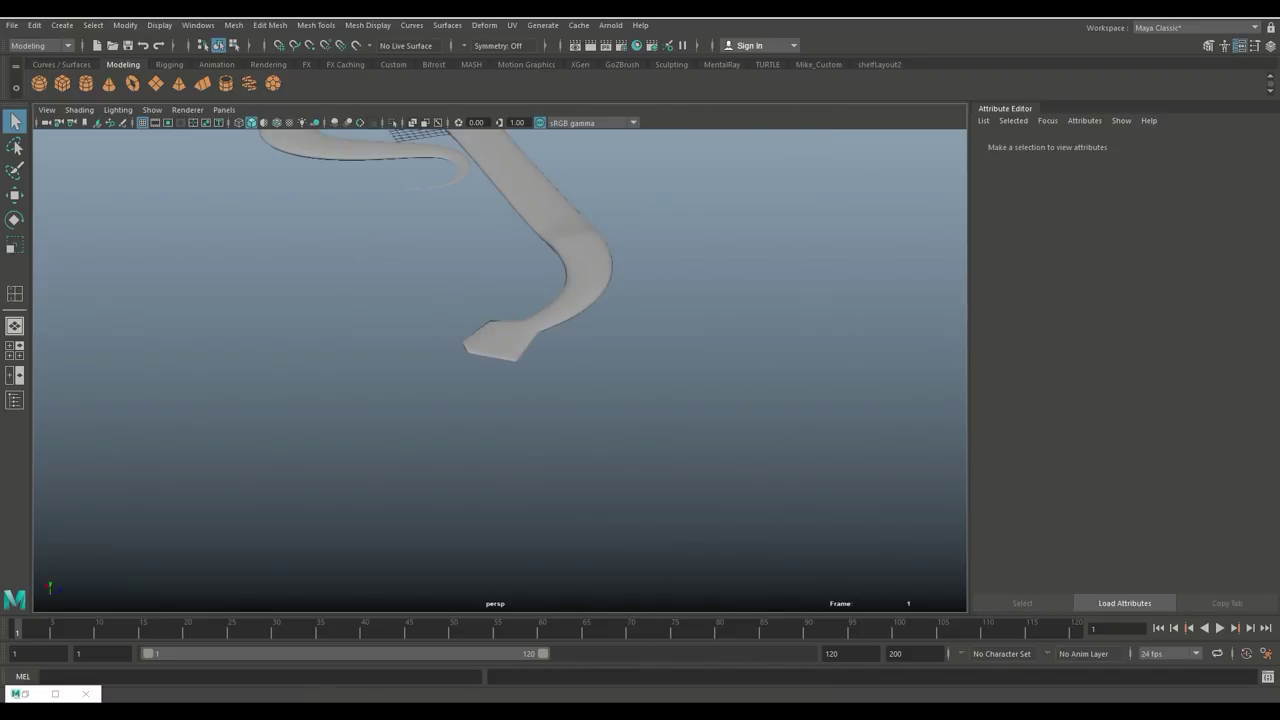
pyautogui.keyDown('alt'); pyautogui.moveTo(500, 350); pyautogui.dragTo(468, 438, button='middle'); pyautogui.keyUp('alt')
pyautogui.keyDown('alt'); pyautogui.moveTo(468, 438); pyautogui.dragTo(330, 370); pyautogui.keyUp('alt')
pyautogui.keyDown('alt'); pyautogui.moveTo(480, 350); pyautogui.dragTo(468, 425, button='middle'); pyautogui.keyUp('alt')
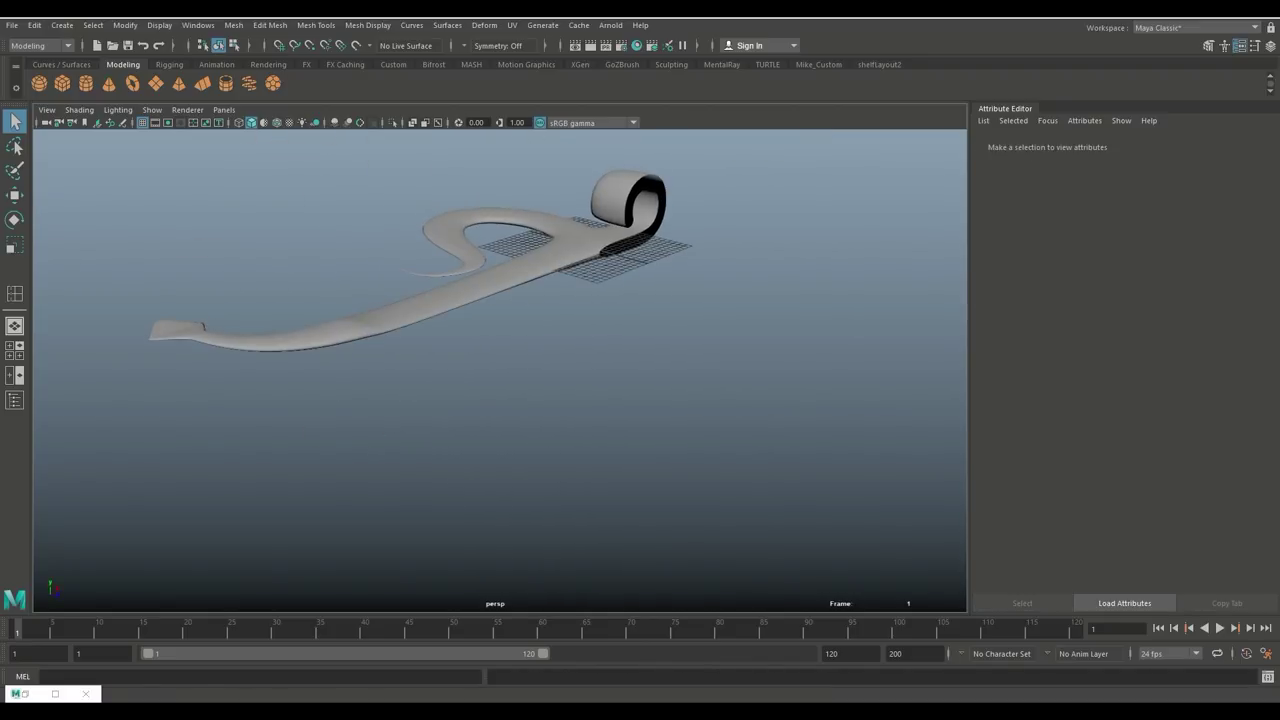
pyautogui.keyDown('alt'); pyautogui.moveTo(468, 425); pyautogui.dragTo(450, 520); pyautogui.keyUp('alt')
pyautogui.click(480, 335)
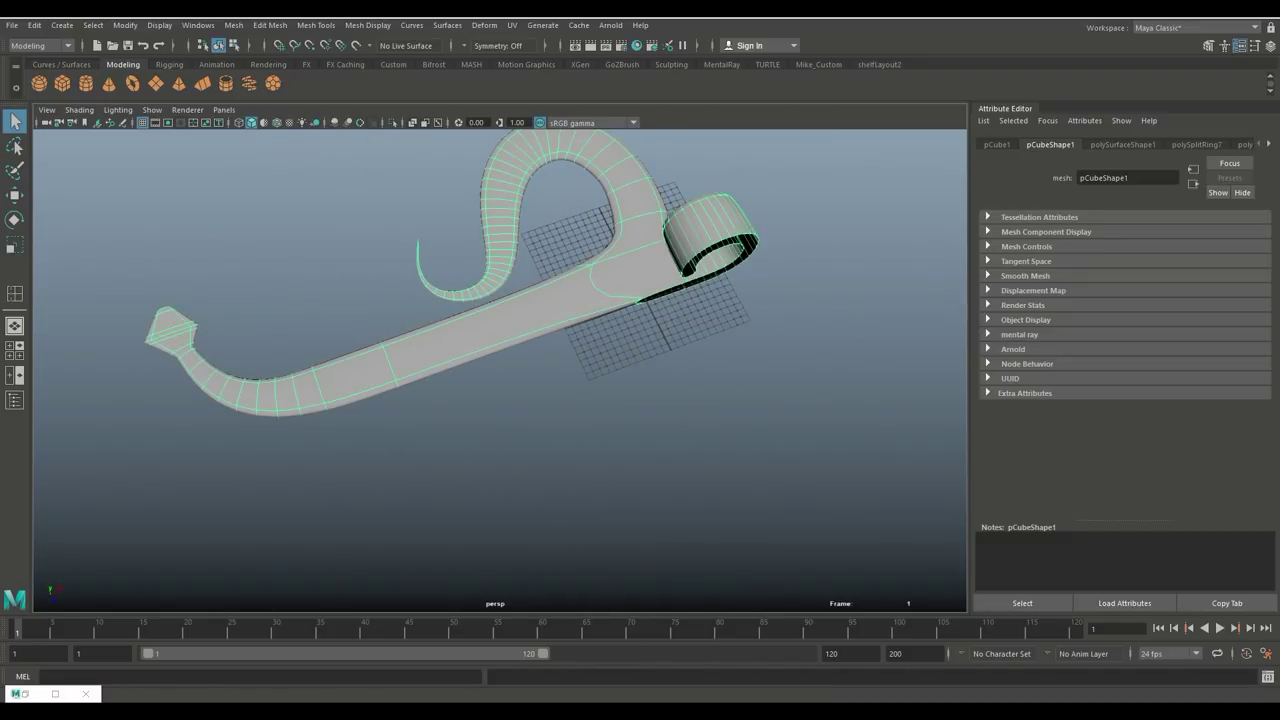
pyautogui.press('1')
# Delete the construction history and freeze the transformations of the bar mesh
pyautogui.scroll(-5, 500, 370)
pyautogui.keyDown('alt'); pyautogui.moveTo(500, 370); pyautogui.dragTo(440, 346); pyautogui.keyUp('alt')
pyautogui.scroll(3, 500, 370)
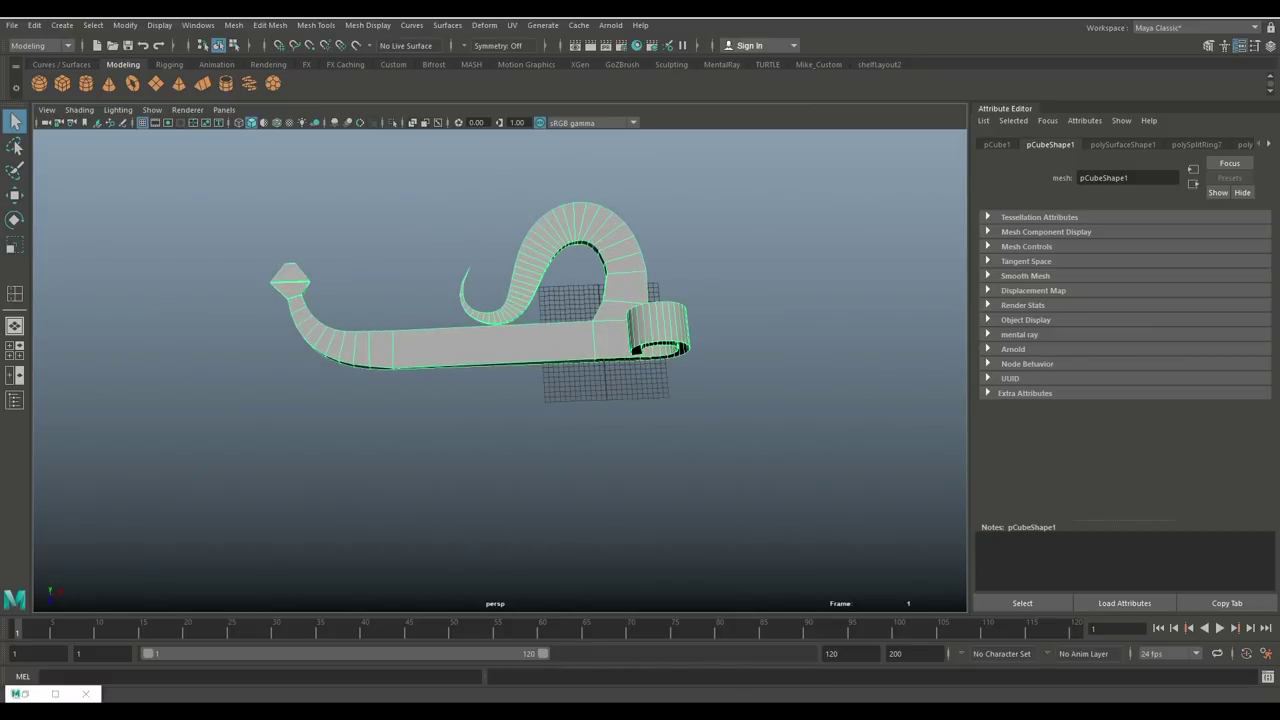
pyautogui.keyDown('alt'); pyautogui.moveTo(500, 370); pyautogui.dragTo(485, 356, button='middle'); pyautogui.keyUp('alt')
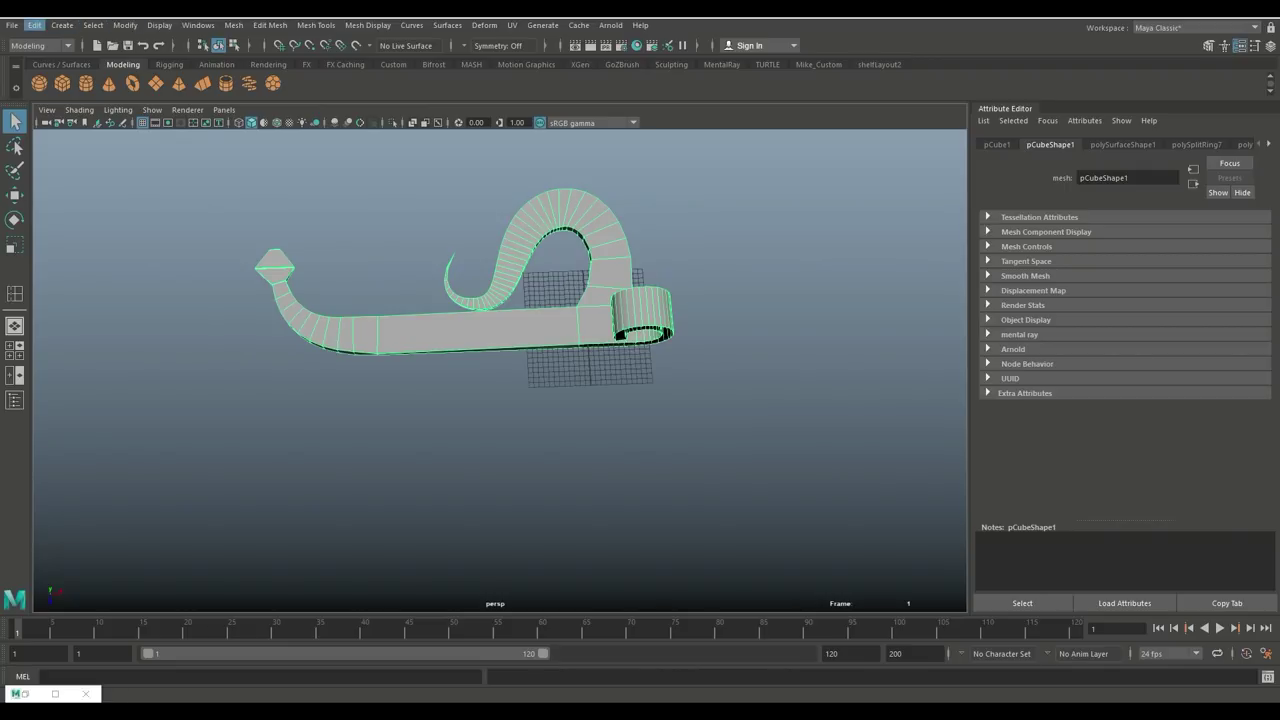
pyautogui.click(34, 25)
pyautogui.moveTo(110, 196)
pyautogui.click(270, 206)
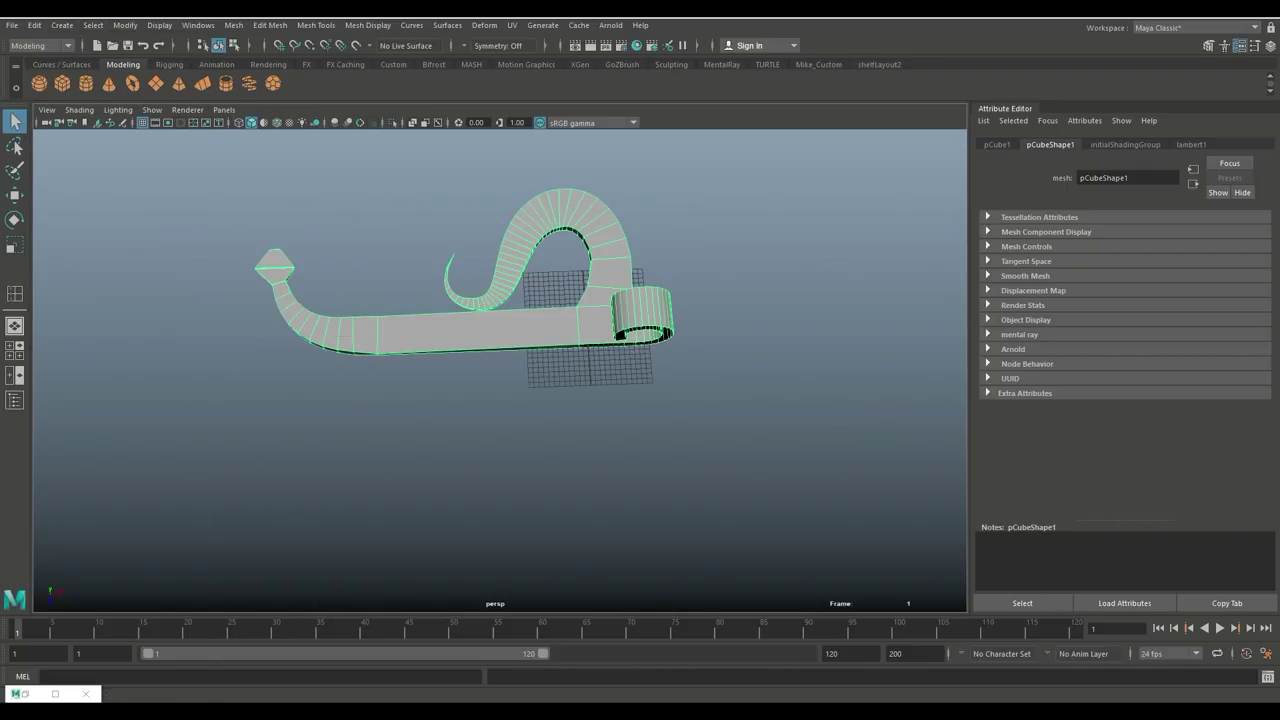
pyautogui.click(124, 25)
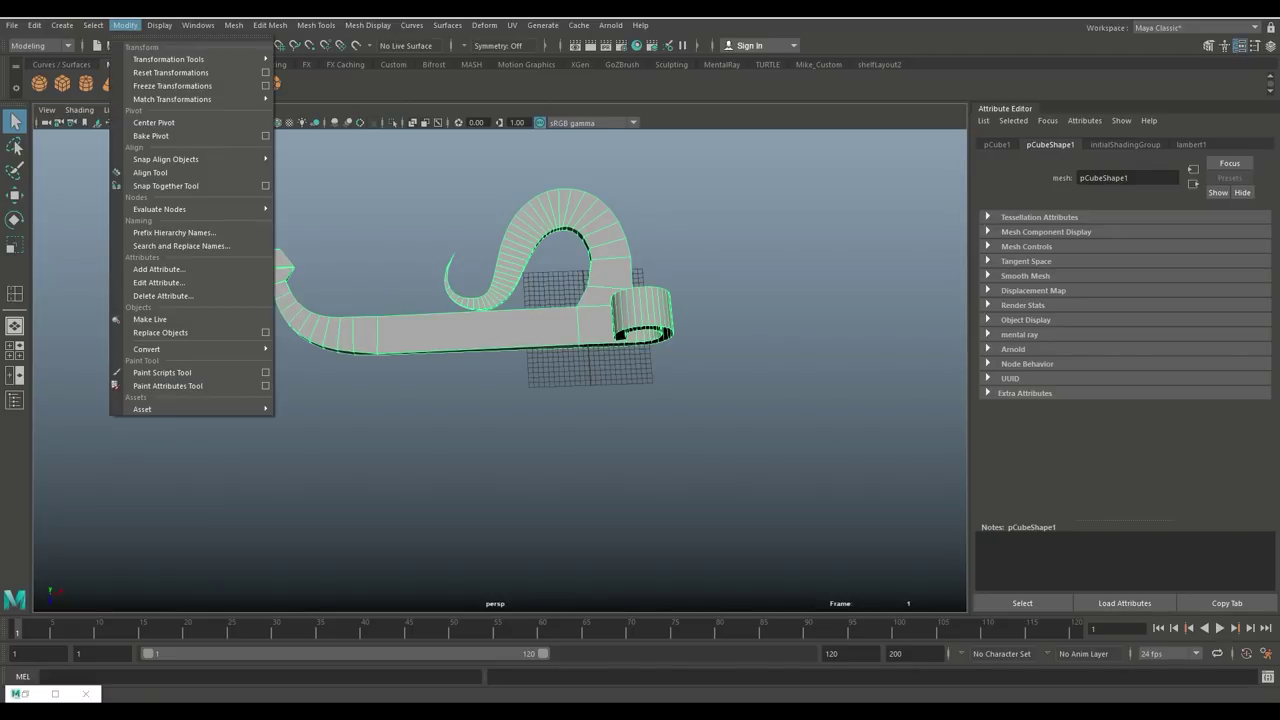
pyautogui.click(172, 86)
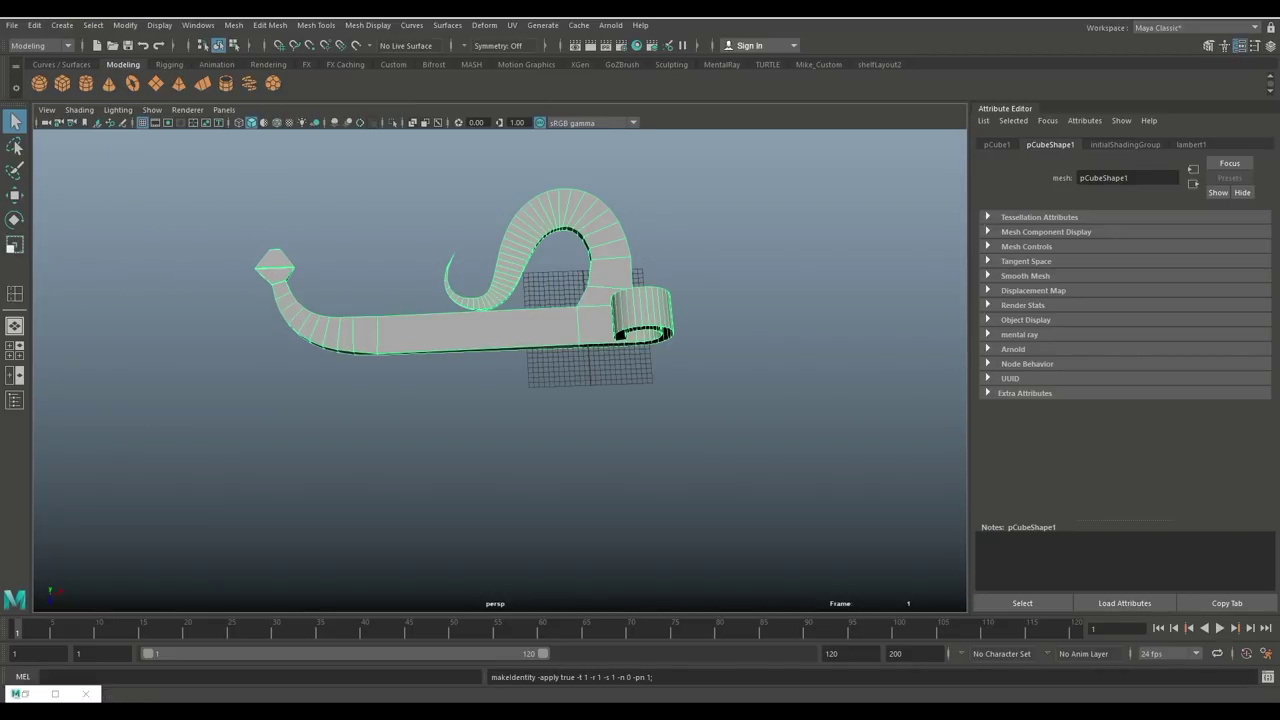
# In the top view, move the mesh's pivot with vertex snapping onto the bar's long straight edge opposite the branch
pyautogui.click(15, 350)
pyautogui.press('space')
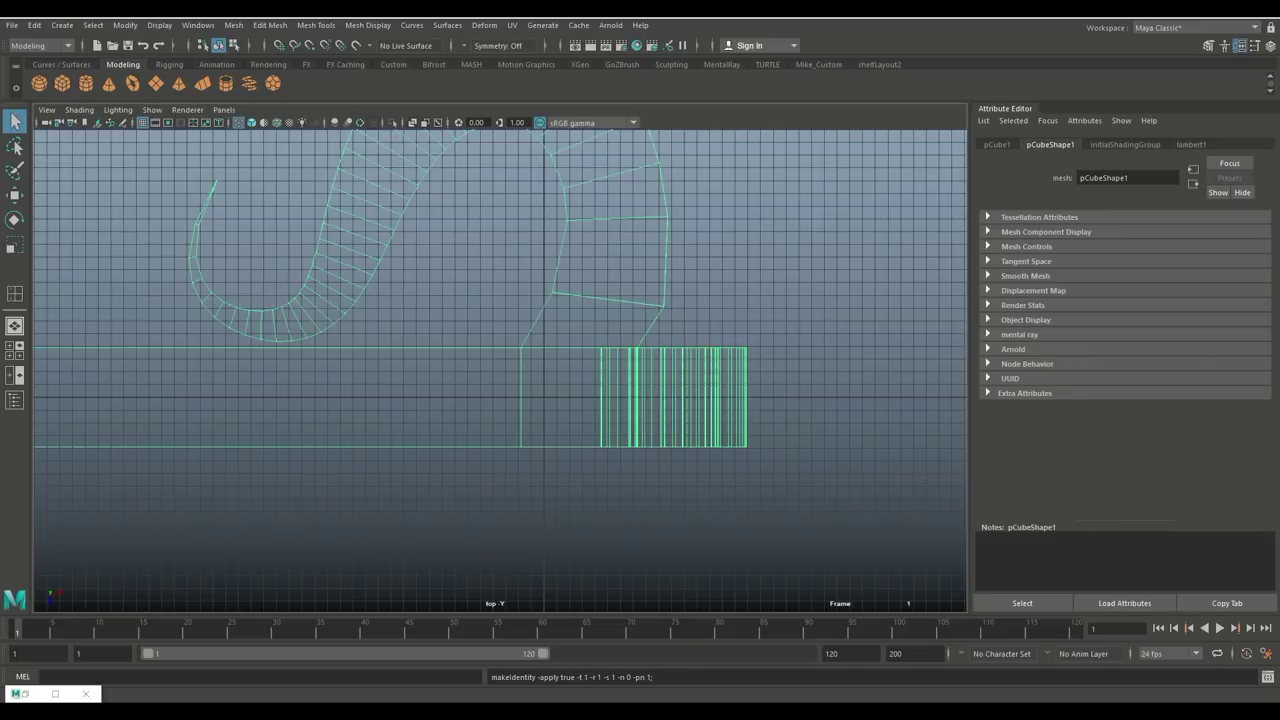
pyautogui.scroll(-4, 500, 370)
pyautogui.press('w')
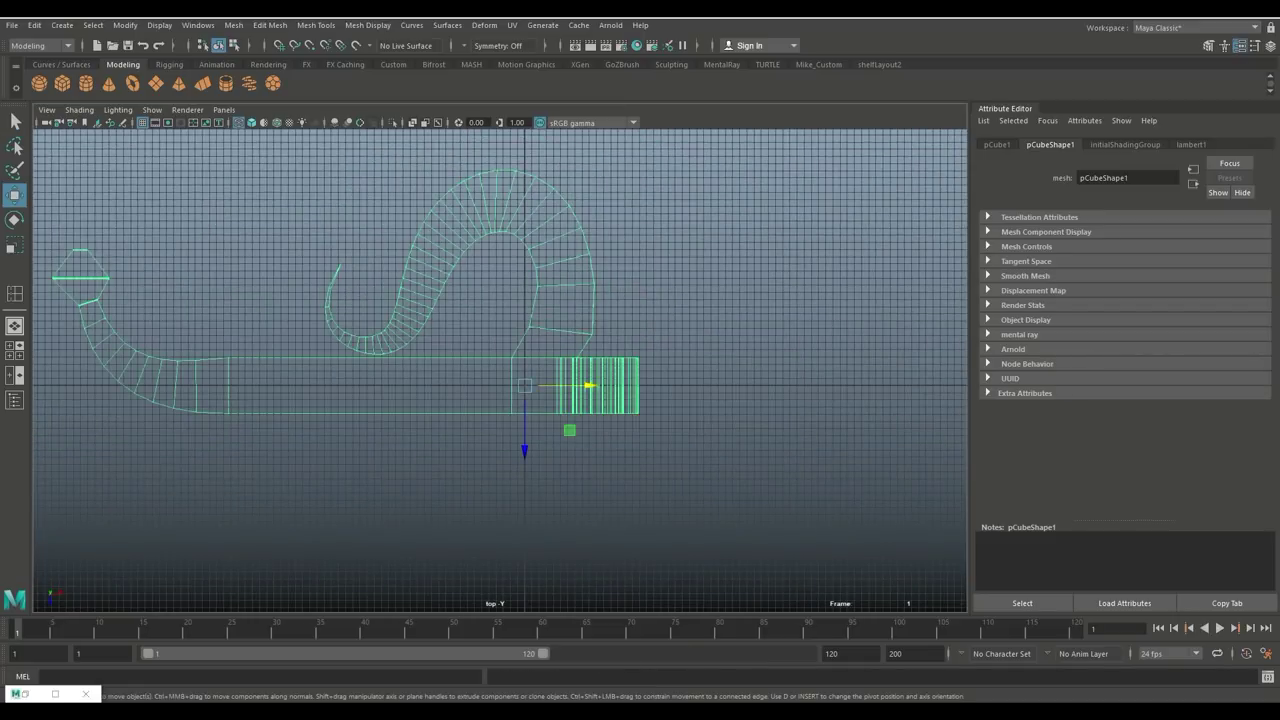
pyautogui.press('d')
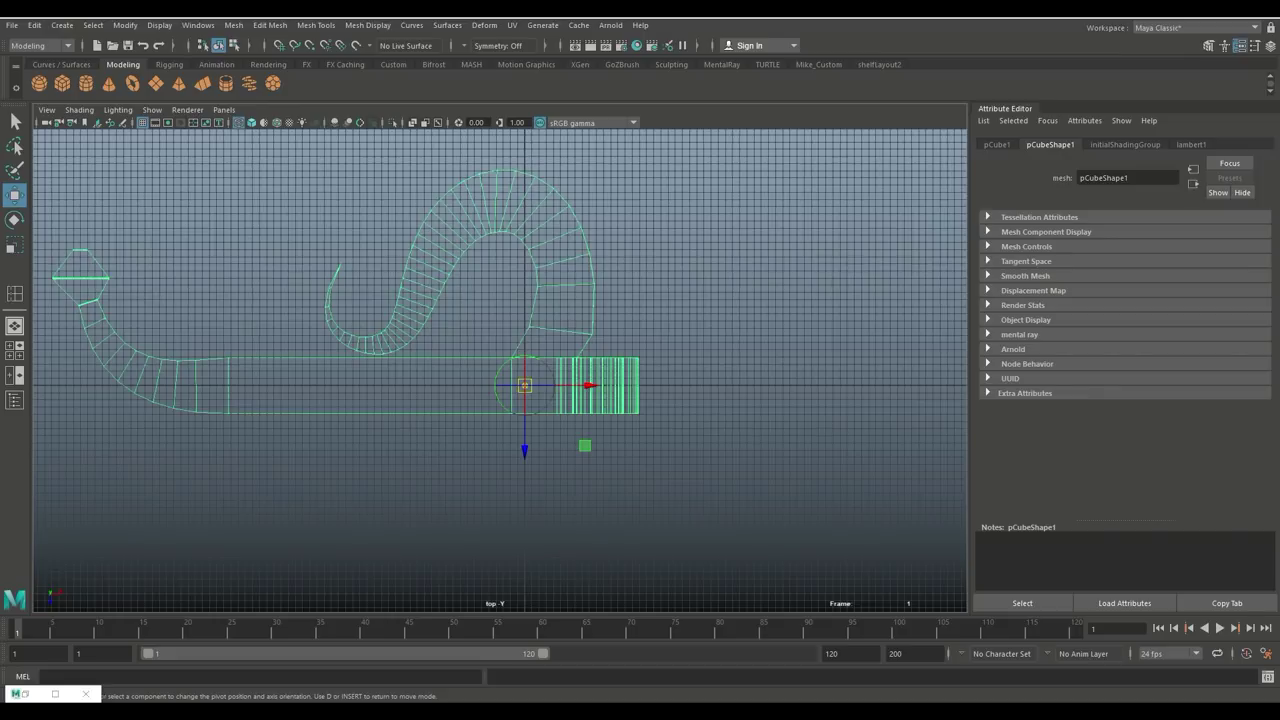
pyautogui.press('v')
pyautogui.moveTo(524, 452); pyautogui.dragTo(524, 480)
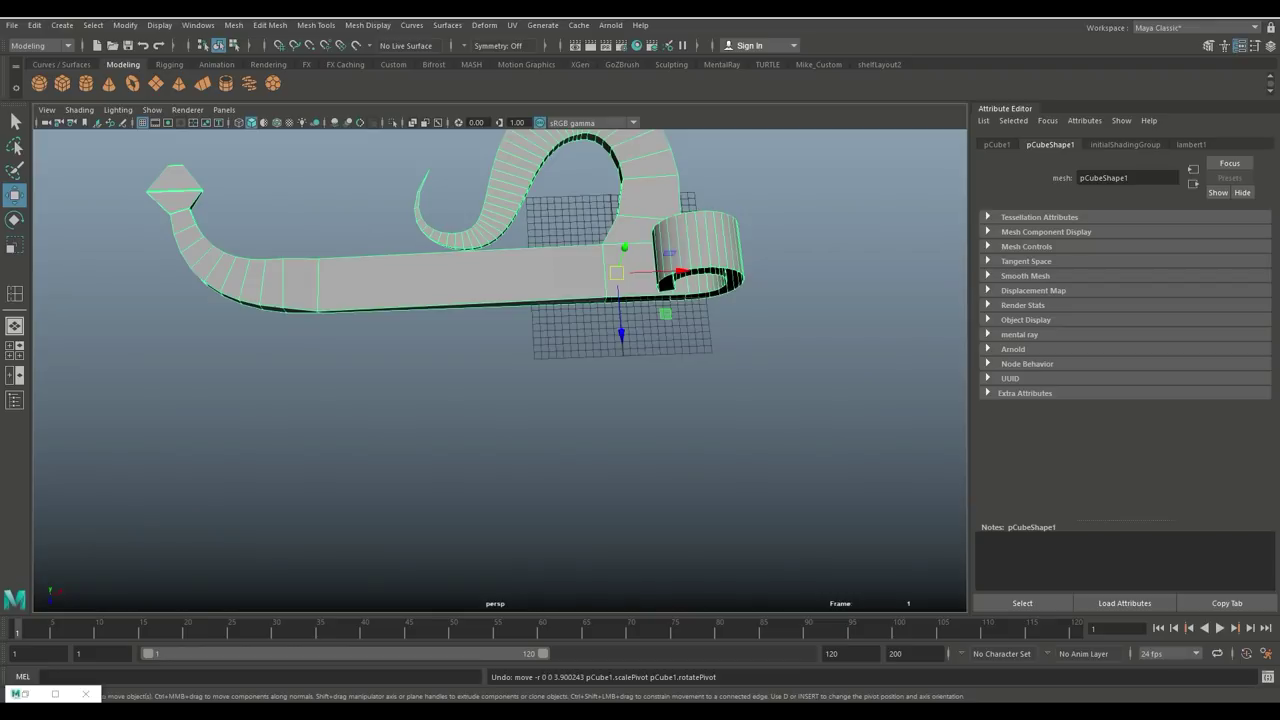
pyautogui.hotkey('shift', 'z')
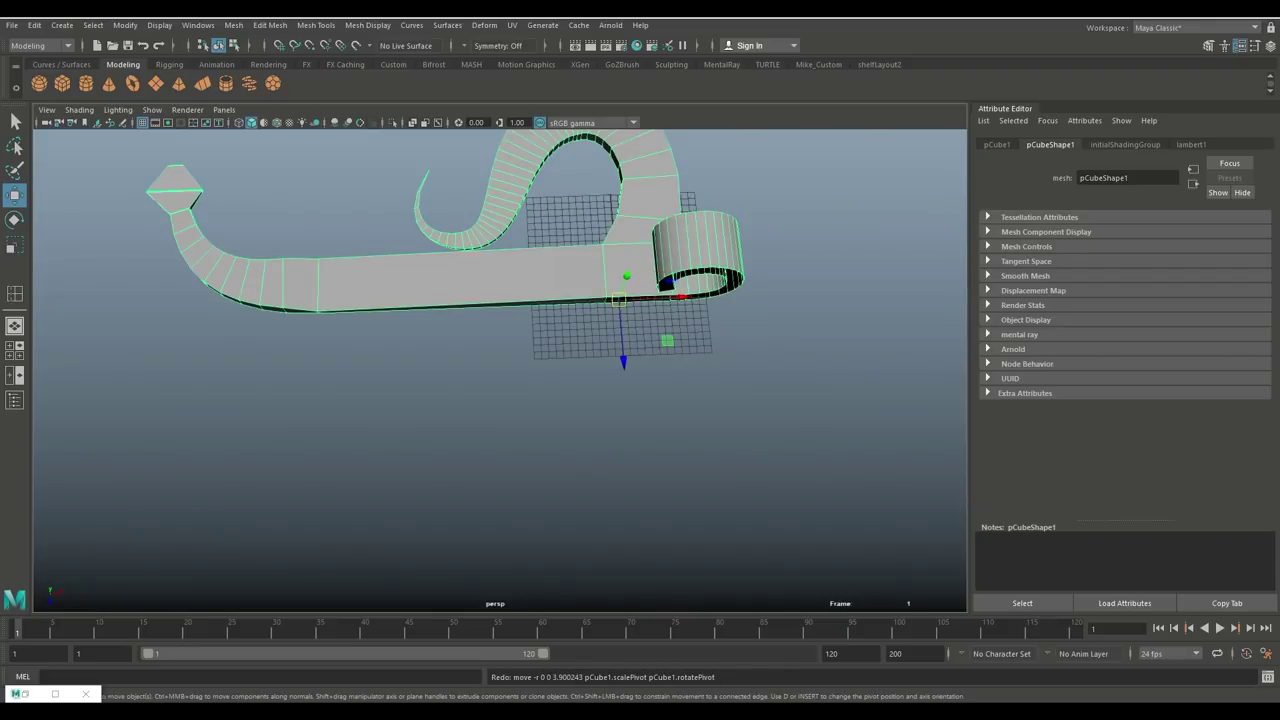
# Create a mirrored instance of the bar mesh with Duplicate Special, using reset options, geometry type Instance and a Z scale of -1
pyautogui.click(560, 430)
pyautogui.keyDown('alt'); pyautogui.moveTo(560, 430); pyautogui.dragTo(546, 431); pyautogui.keyUp('alt')
pyautogui.click(560, 272)
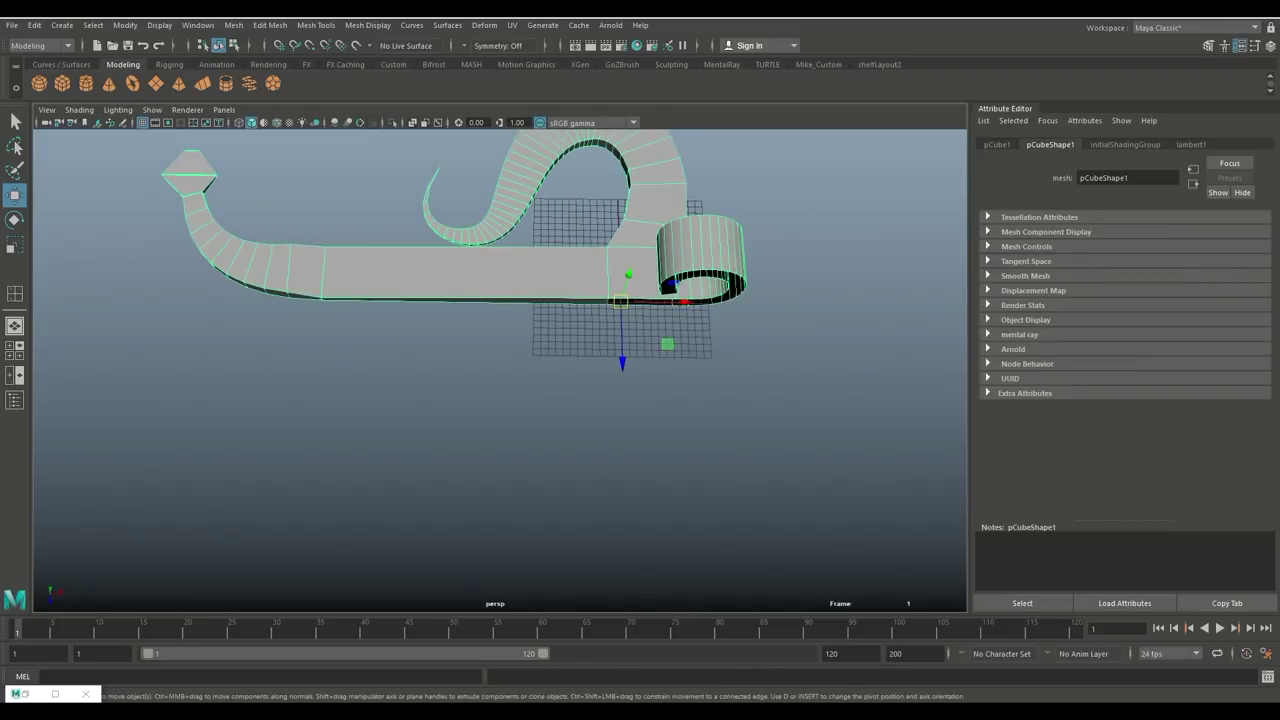
pyautogui.click(34, 25)
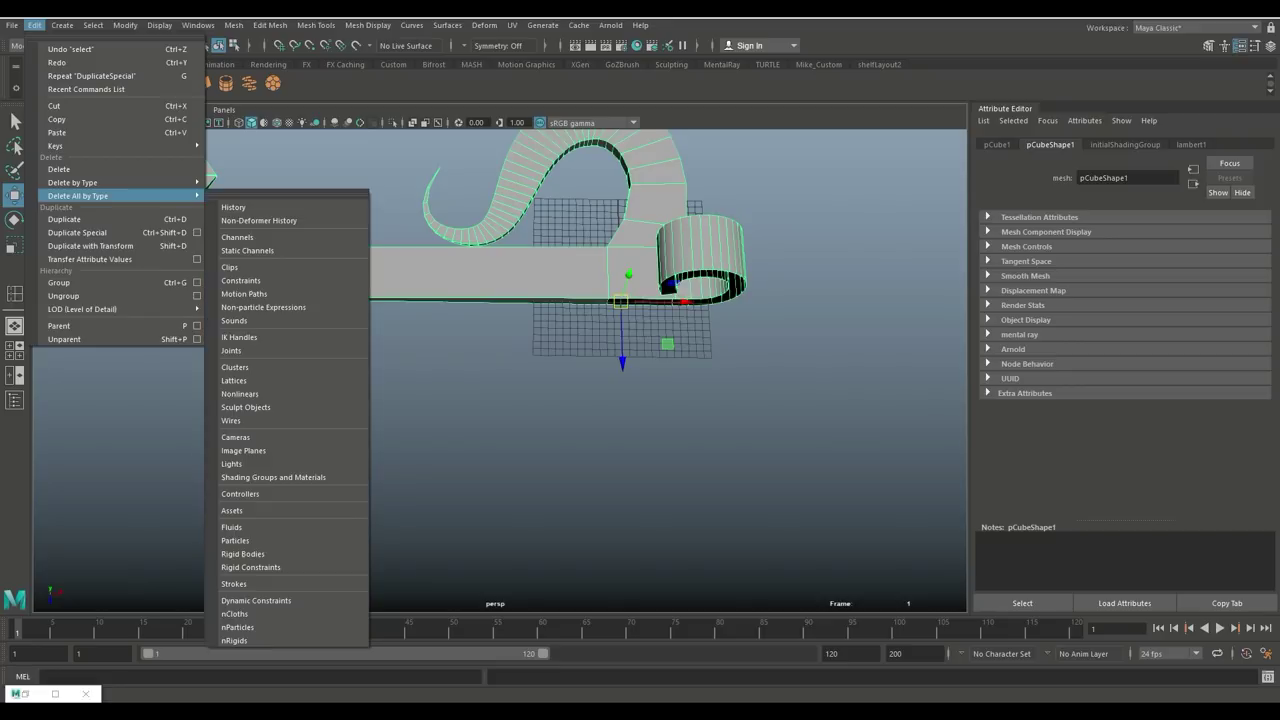
pyautogui.click(197, 232)
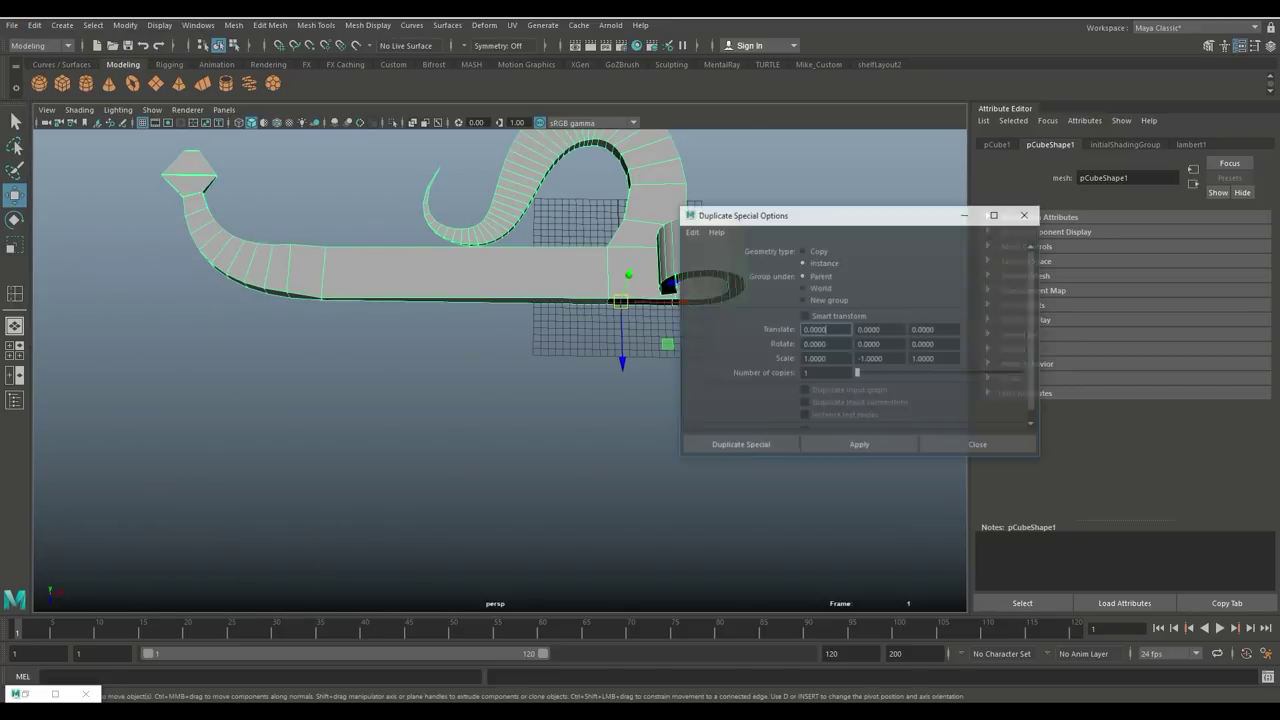
pyautogui.click(690, 231)
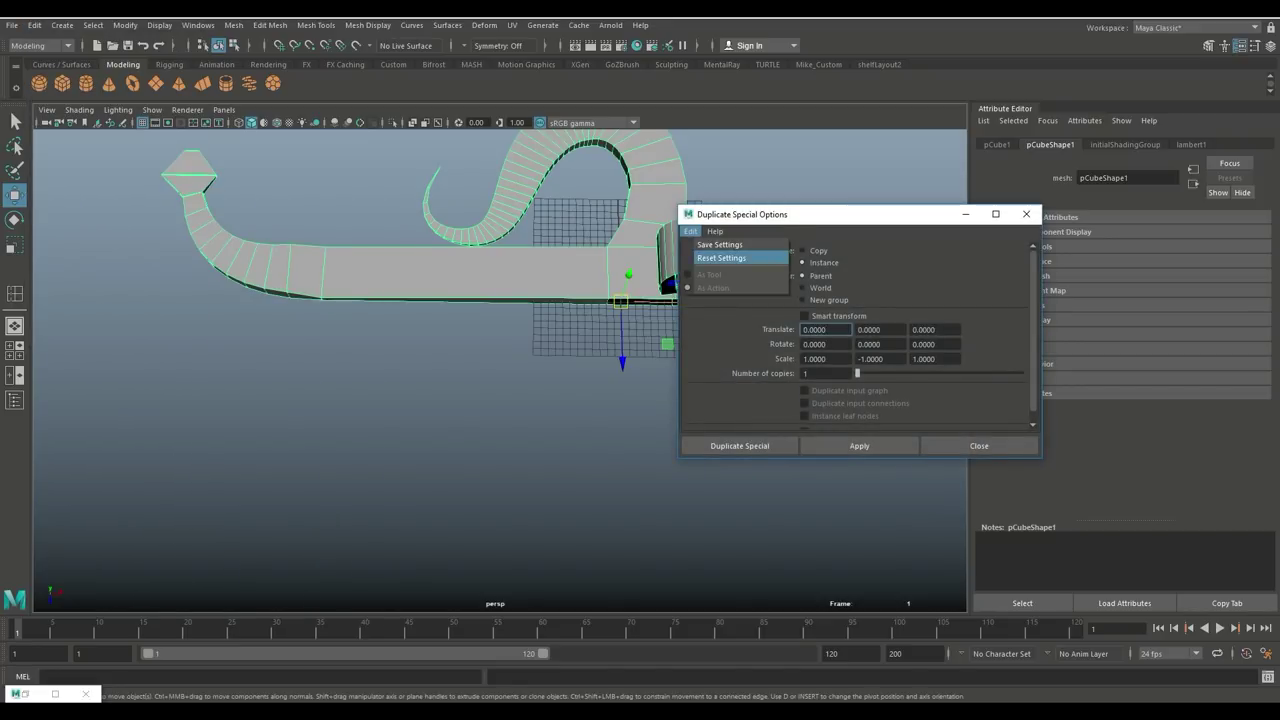
pyautogui.click(722, 254)
pyautogui.click(802, 262)
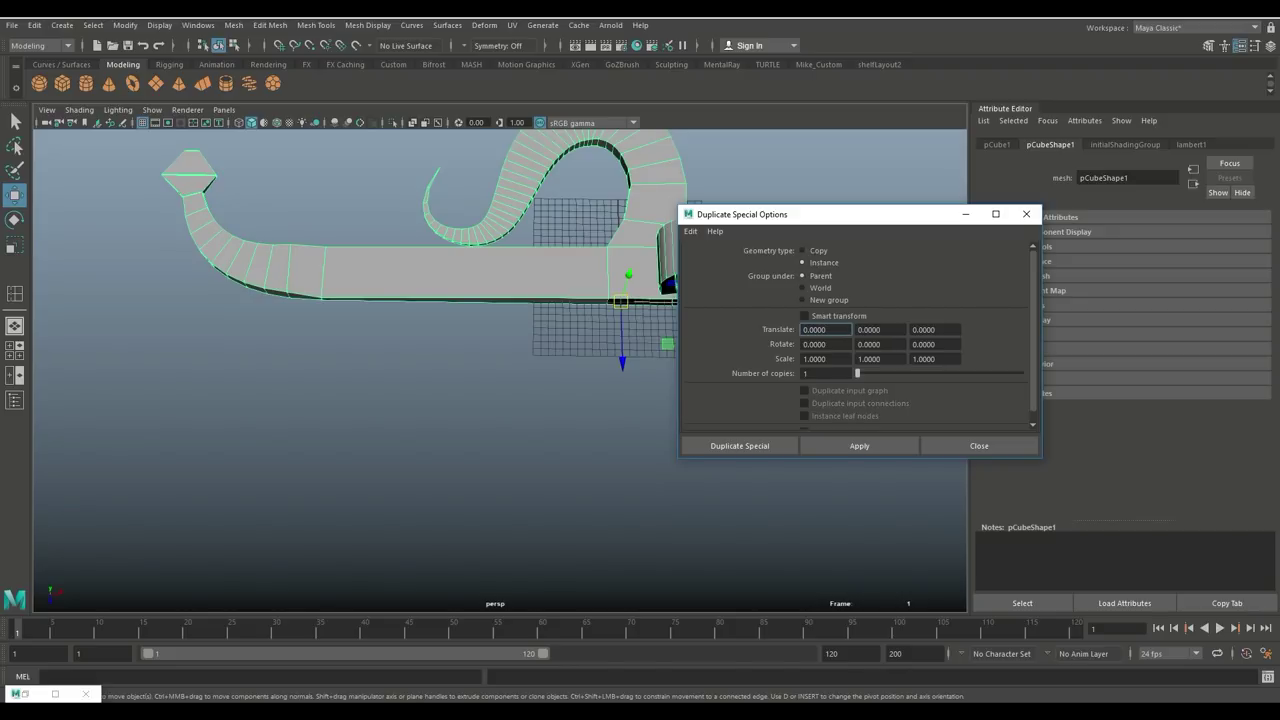
pyautogui.doubleClick(925, 359)
pyautogui.write('-1')
pyautogui.click(740, 446)
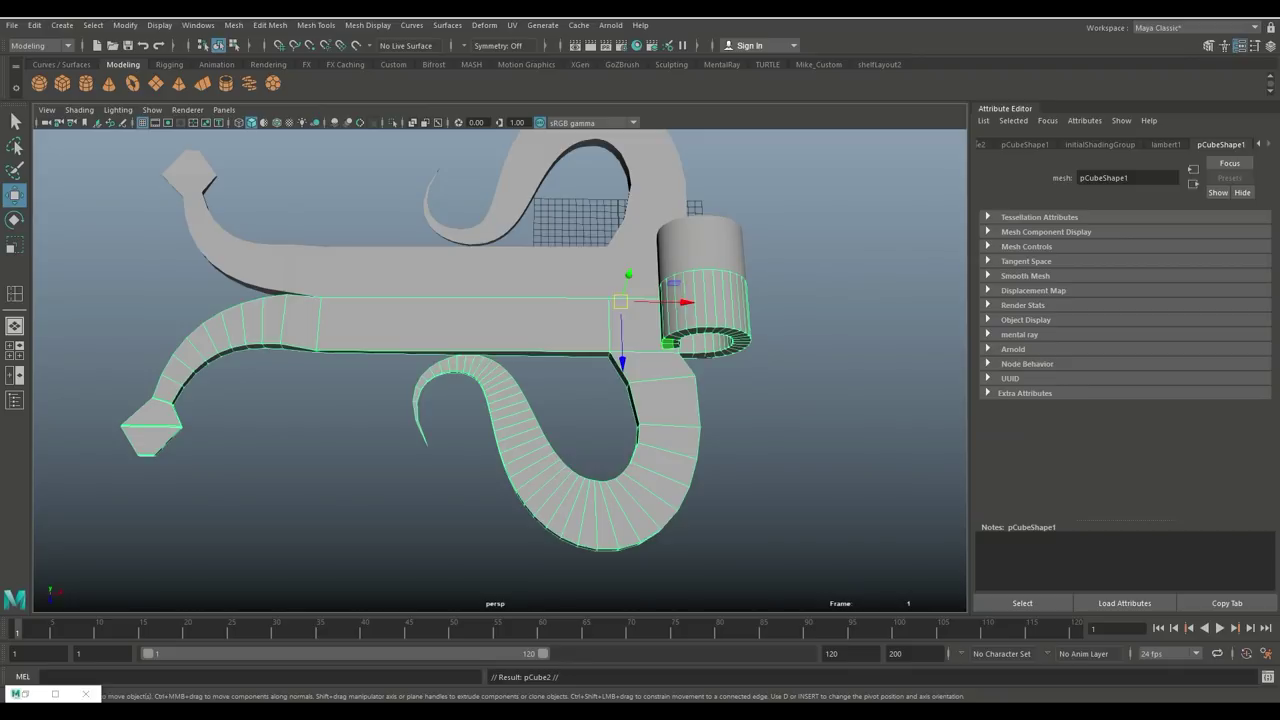
# Select both the original and the mirrored bar halves and combine them into one mesh
pyautogui.scroll(-3, 735, 446)
pyautogui.keyDown('alt'); pyautogui.moveTo(735, 446); pyautogui.dragTo(885, 405); pyautogui.keyUp('alt')
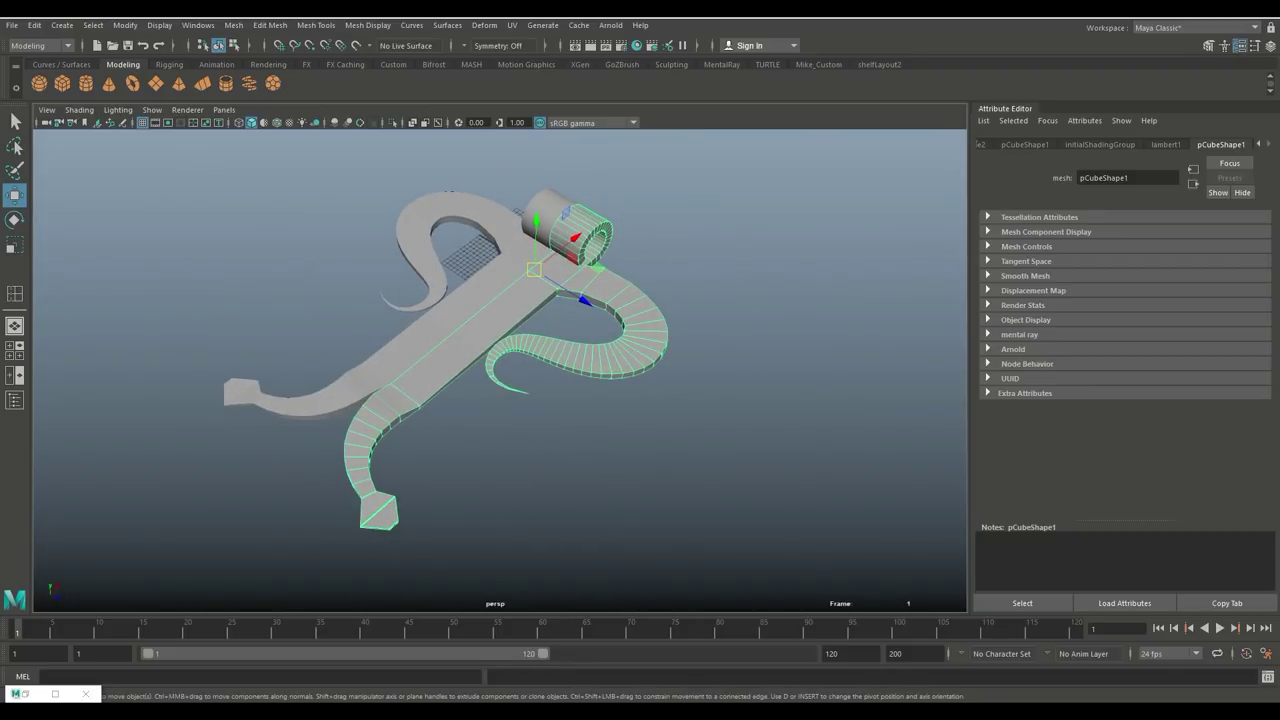
pyautogui.moveTo(325, 169); pyautogui.dragTo(737, 439)
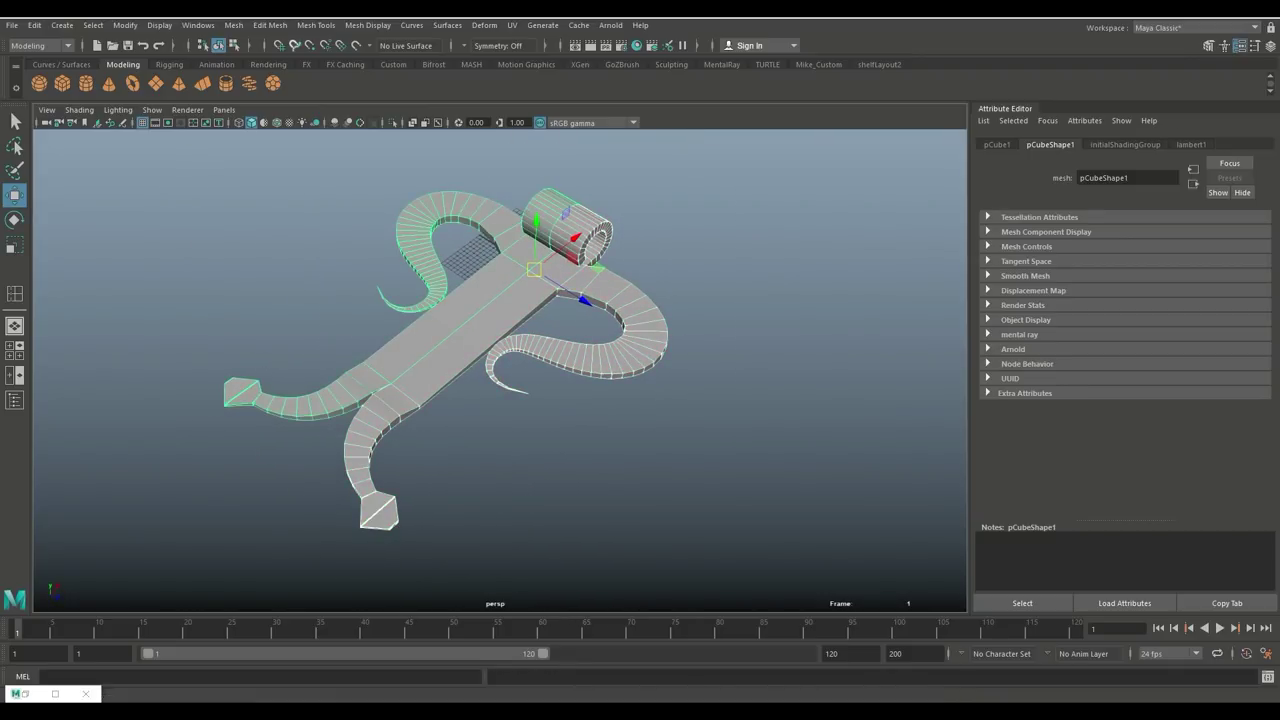
pyautogui.click(233, 25)
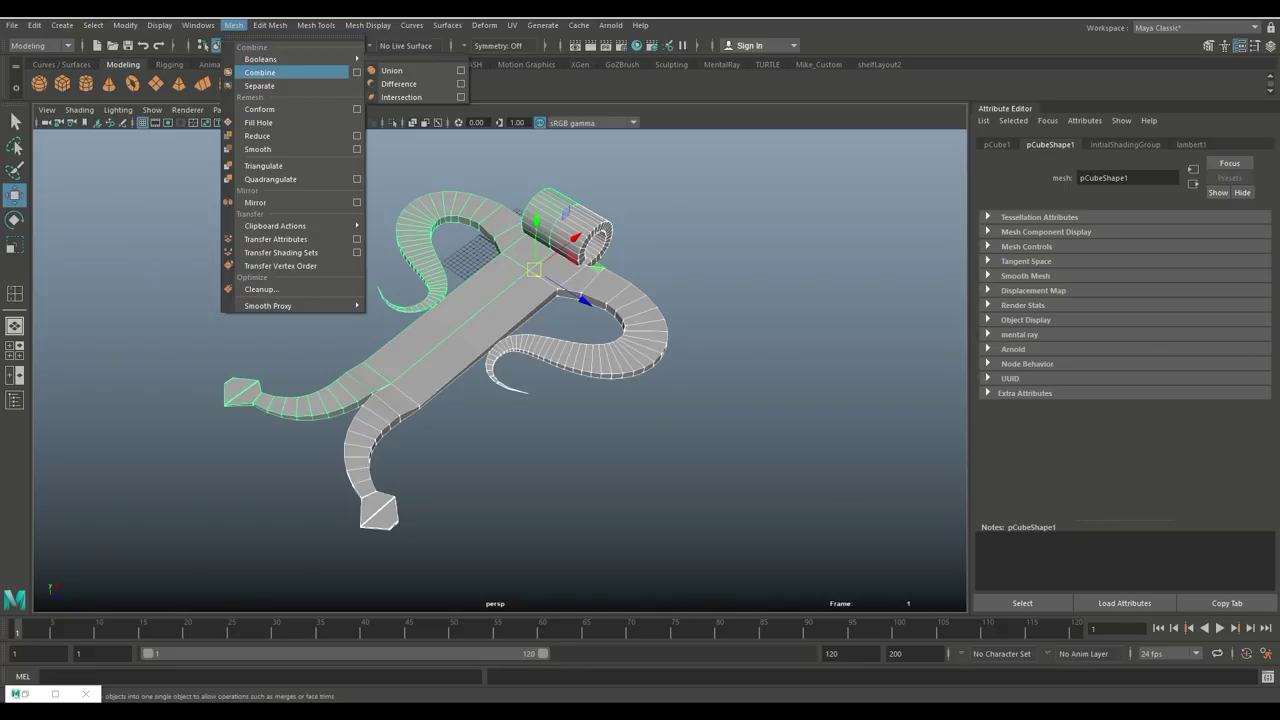
pyautogui.click(262, 72)
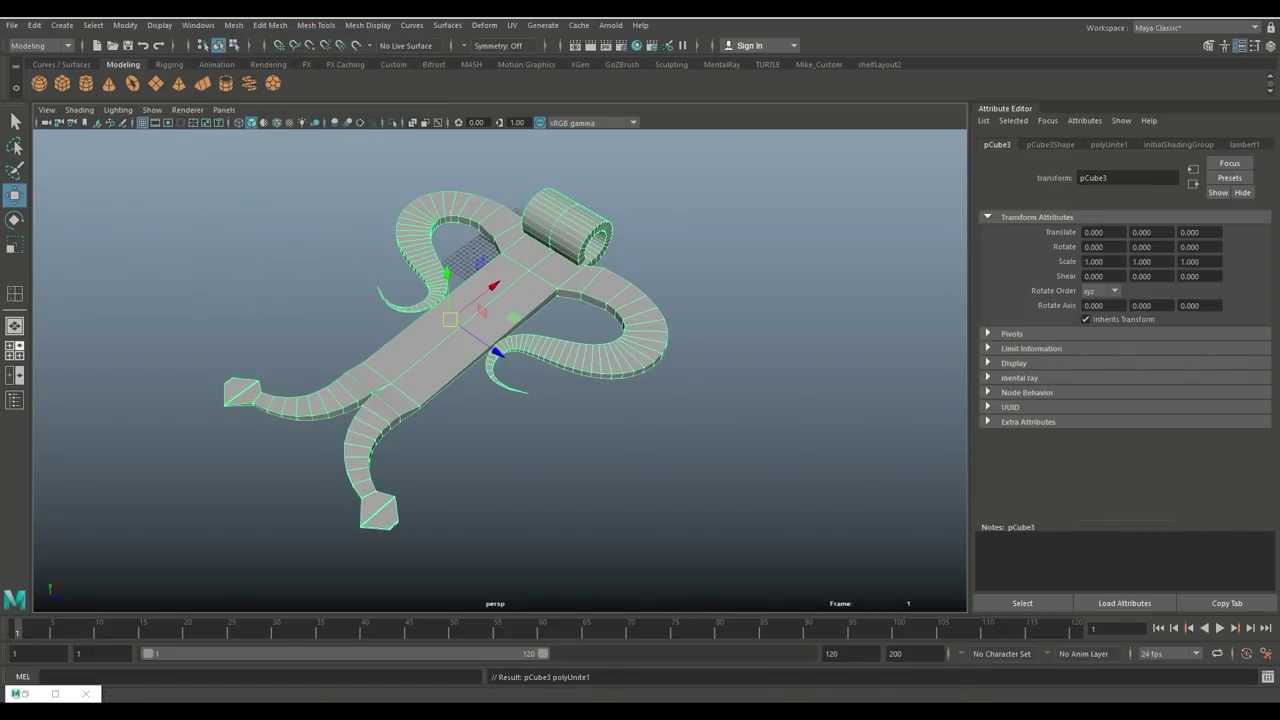
# In the top view, select the vertices along the combined mesh's centre seam and merge them with a distance threshold of 0.01
pyautogui.click(14, 350)
pyautogui.press('space')
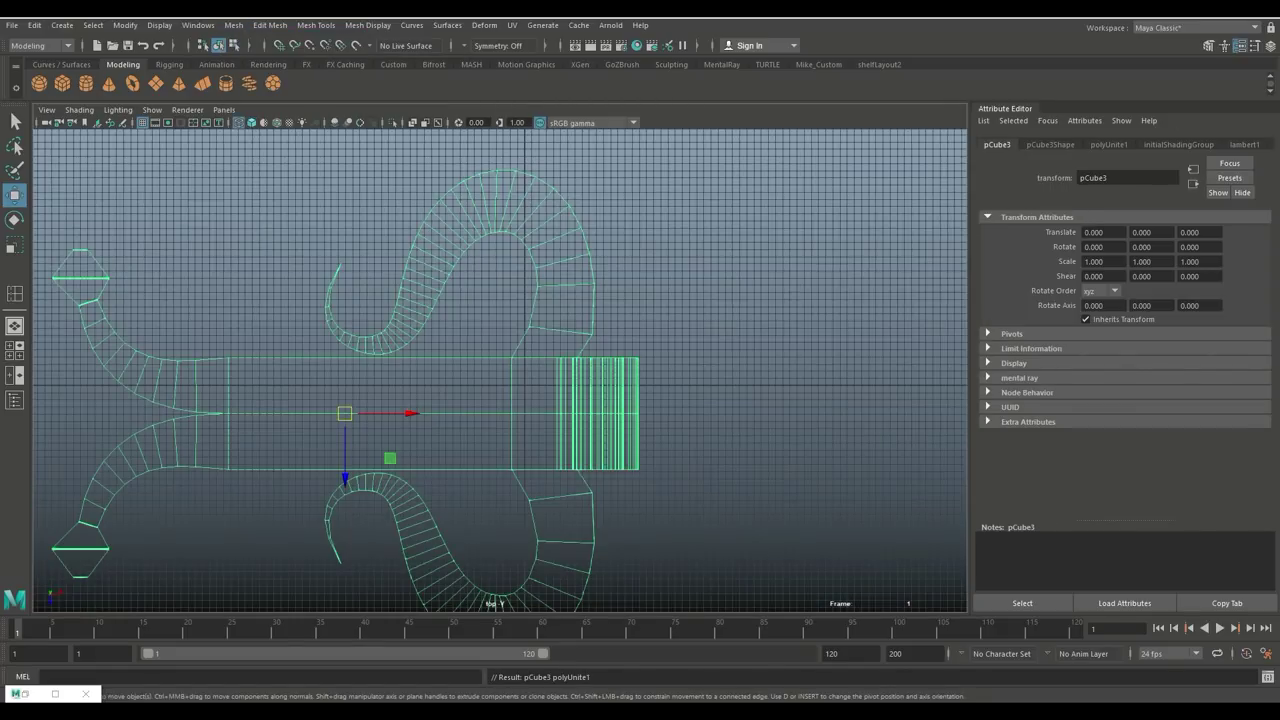
pyautogui.moveTo(405, 310); pyautogui.dragTo(352, 313, button='right')
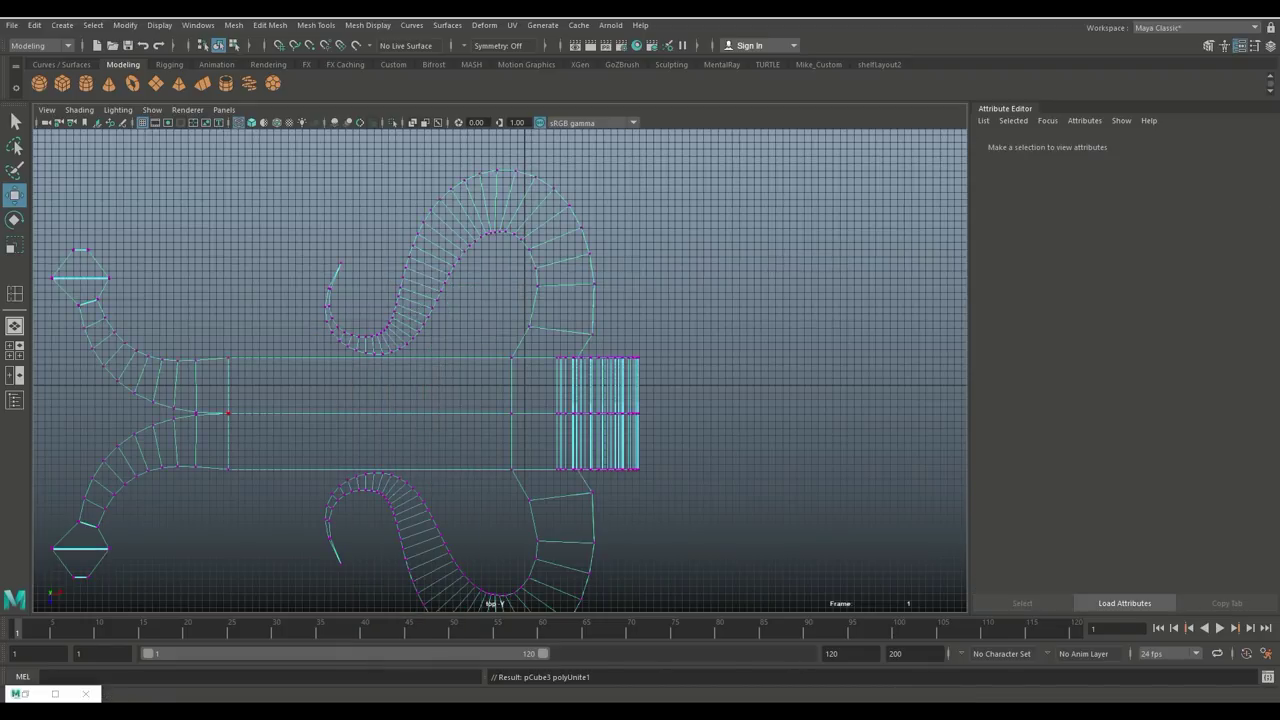
pyautogui.keyDown('alt'); pyautogui.moveTo(228, 413); pyautogui.dragTo(273, 364, button='middle'); pyautogui.keyUp('alt')
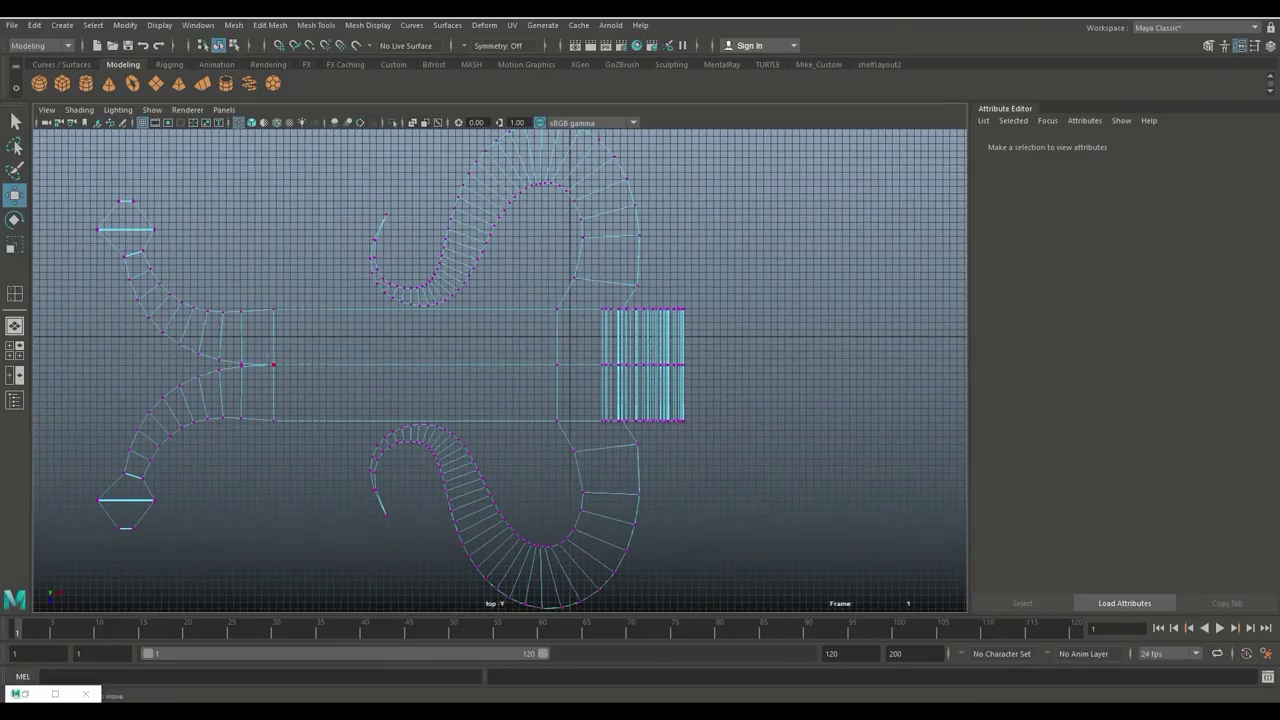
pyautogui.moveTo(266, 386); pyautogui.dragTo(688, 352)
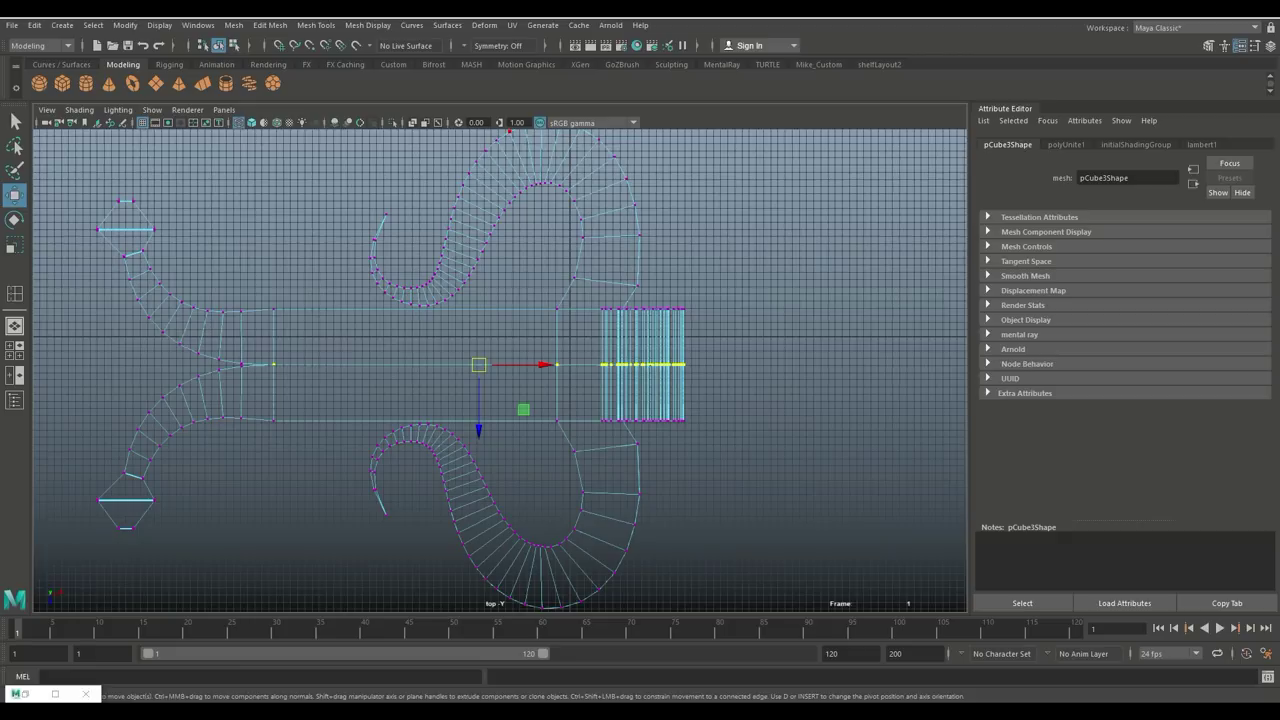
pyautogui.click(270, 25)
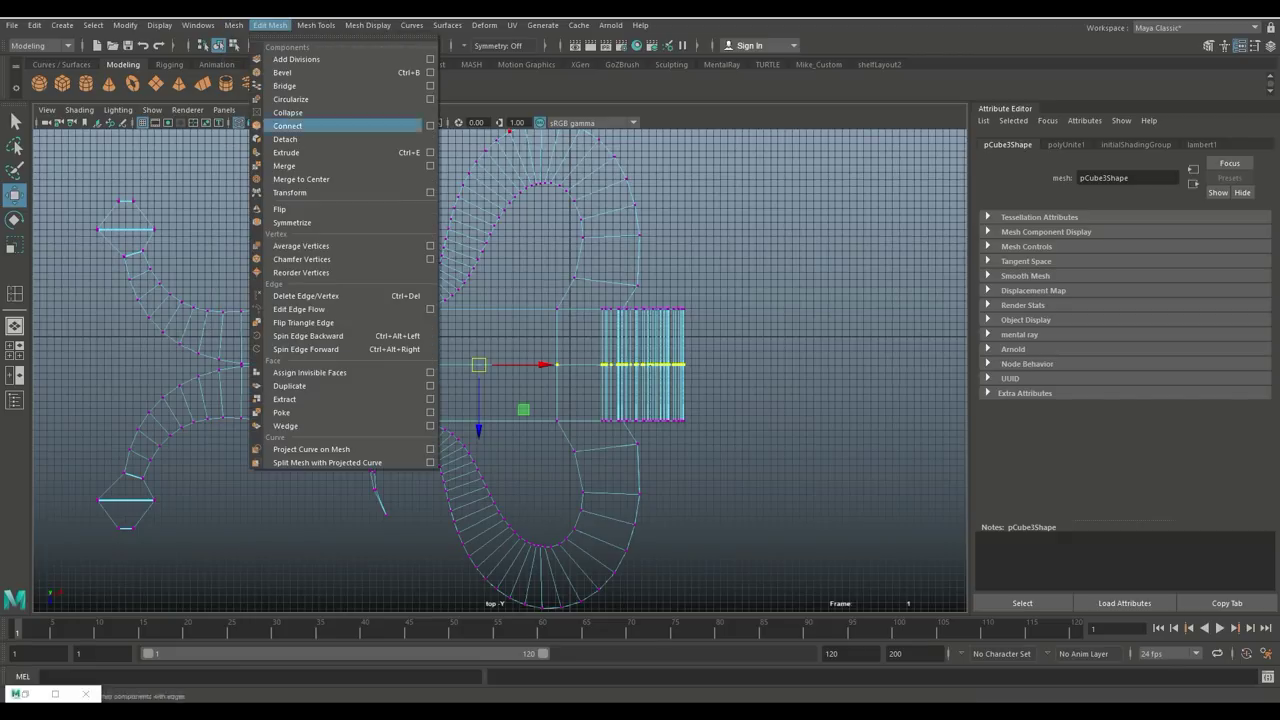
pyautogui.click(300, 165)
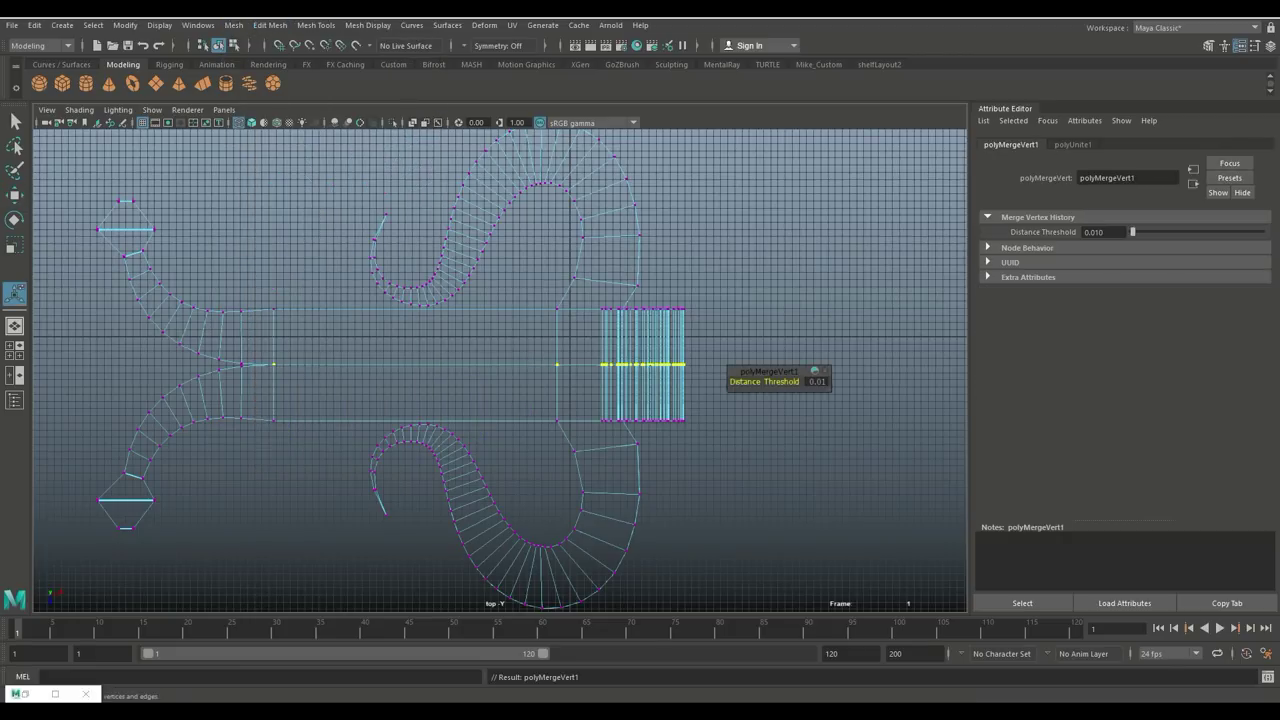
pyautogui.click(817, 381)
# Preview the combined hinge smoothed in the perspective view, examine its shape, and return to the unsmoothed display
pyautogui.click(15, 351)
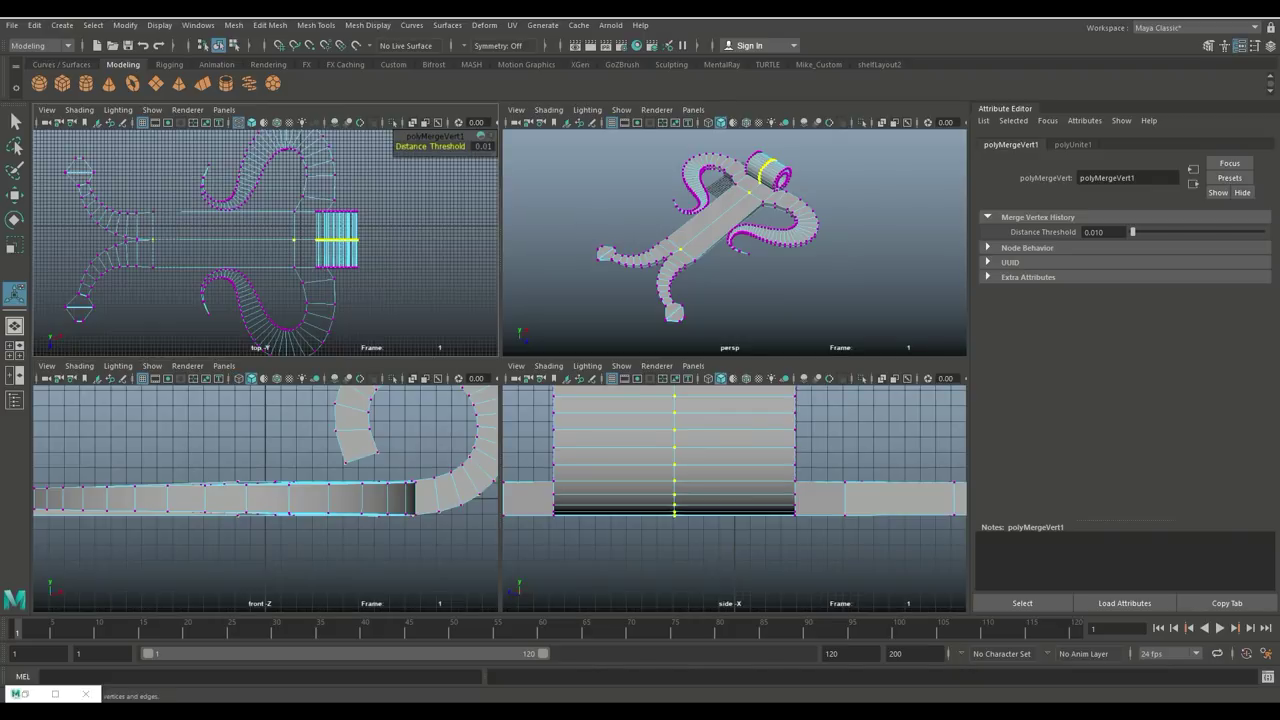
pyautogui.press('space')
pyautogui.keyDown('alt'); pyautogui.moveTo(540, 400); pyautogui.dragTo(440, 335); pyautogui.keyUp('alt')
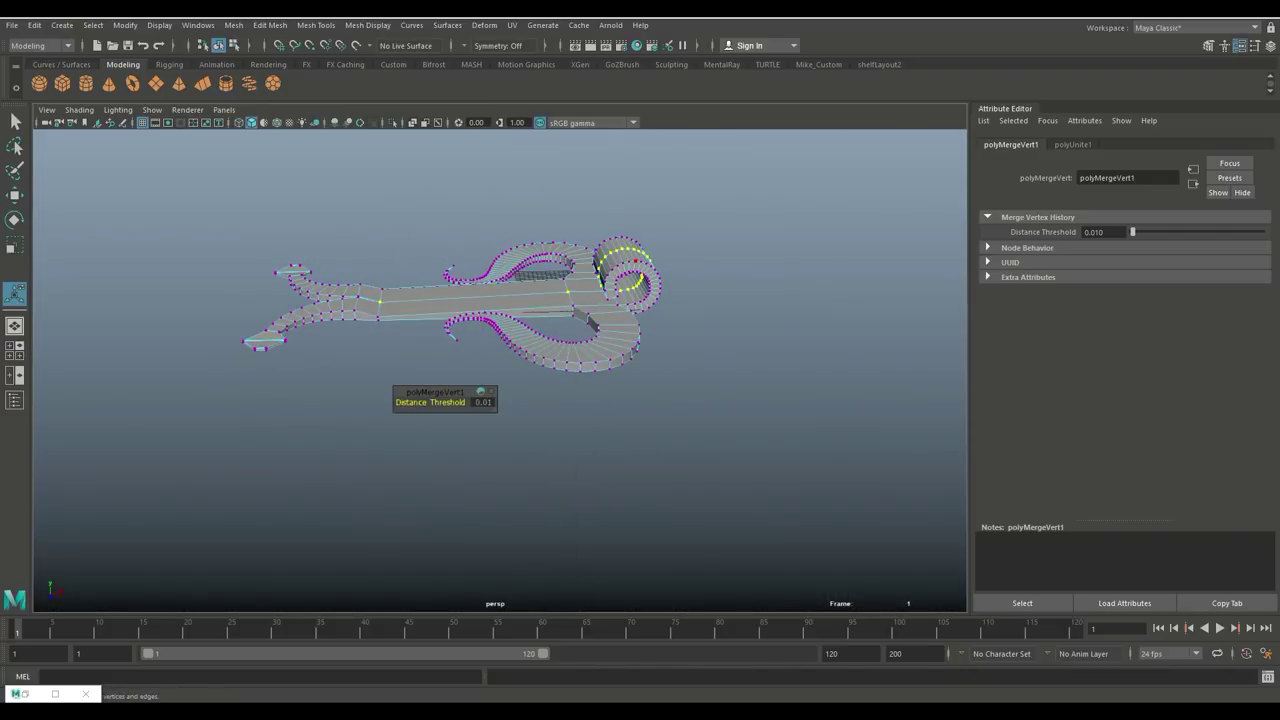
pyautogui.moveTo(637, 258); pyautogui.dragTo(702, 239, button='right')
pyautogui.keyDown('alt'); pyautogui.moveTo(702, 239); pyautogui.dragTo(715, 270); pyautogui.keyUp('alt')
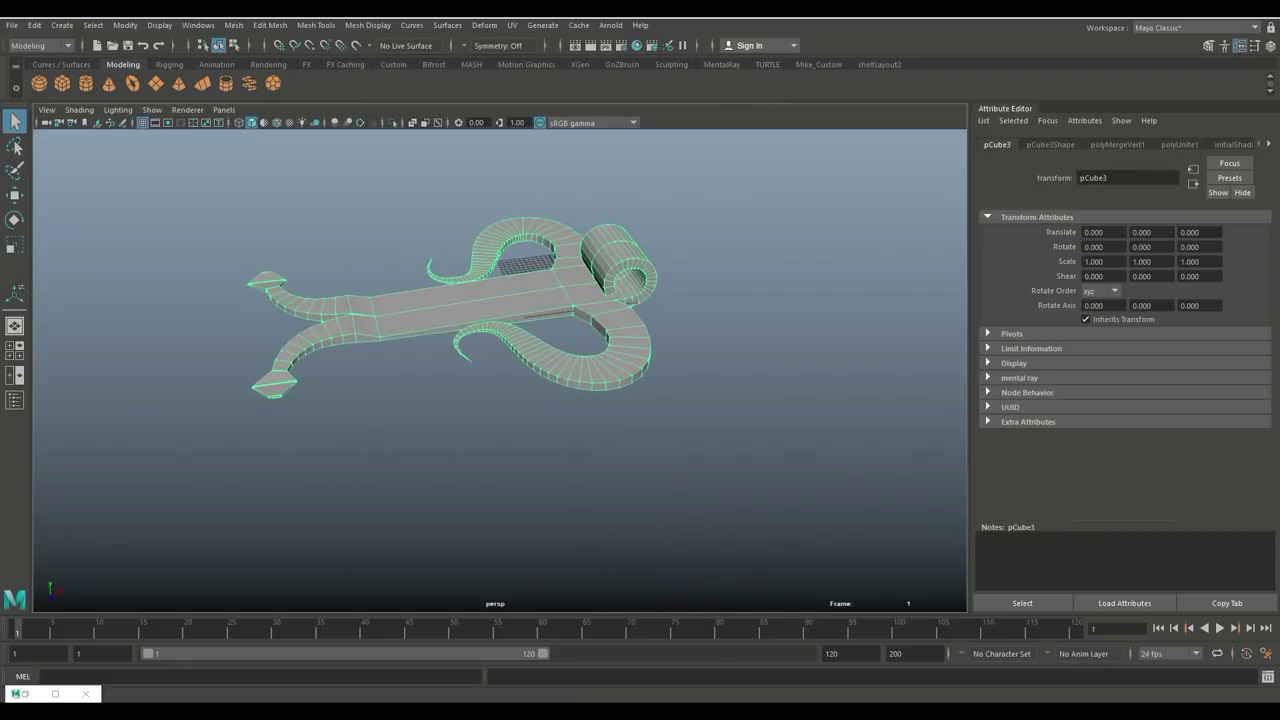
pyautogui.press('3')
pyautogui.click(715, 400)
pyautogui.keyDown('alt'); pyautogui.moveTo(640, 400); pyautogui.dragTo(712, 438); pyautogui.keyUp('alt')
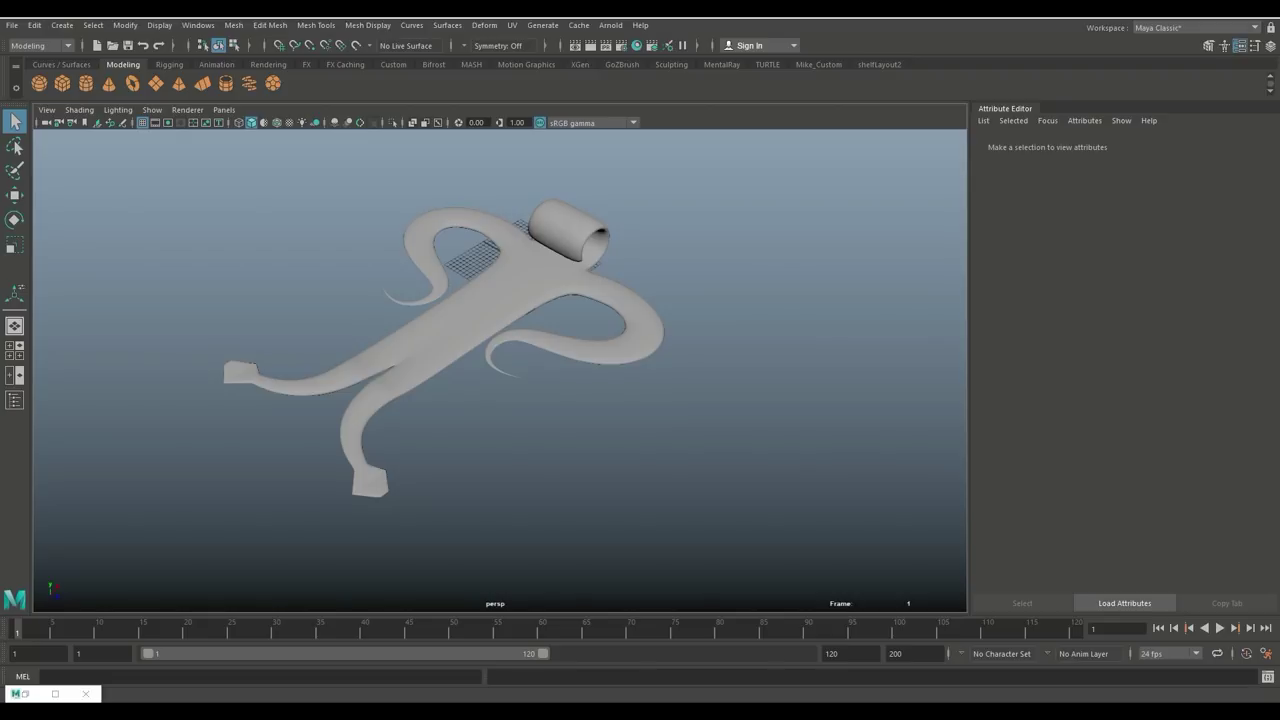
pyautogui.click(510, 290)
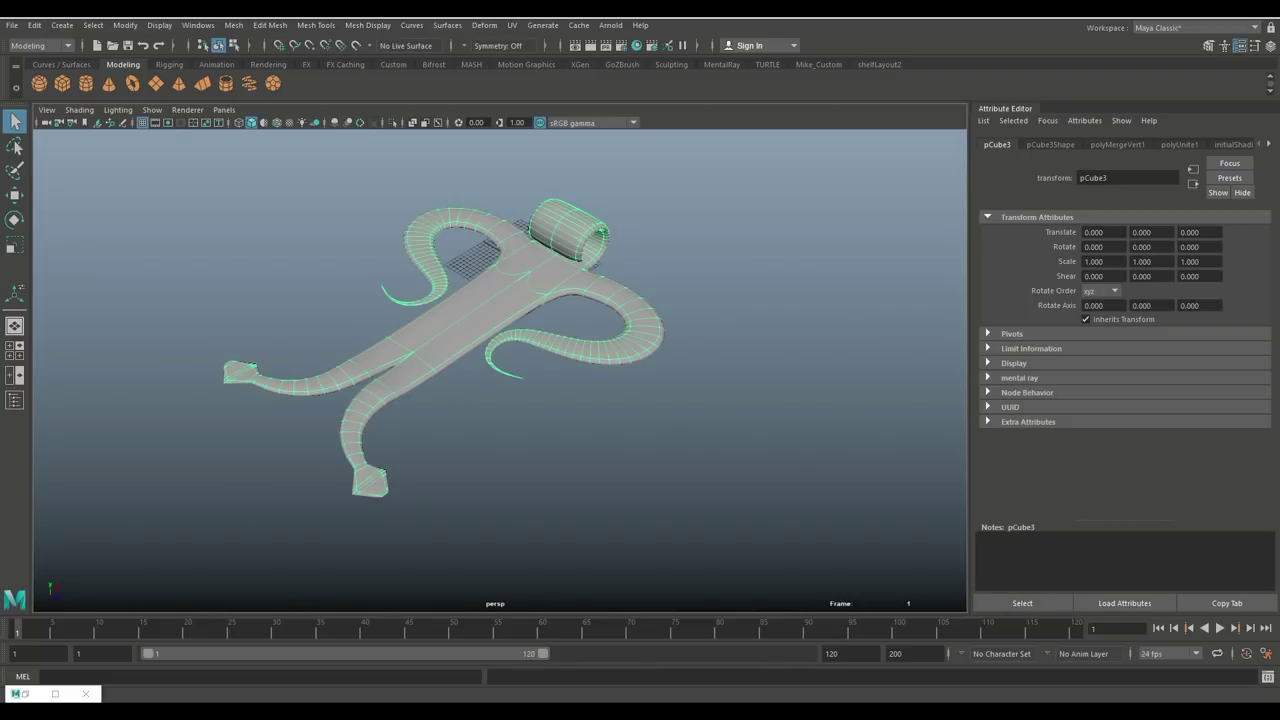
pyautogui.press('1')
# Insert edge loops close to both outer side edges of the hinge's barrel and straight bar, undoing a misplaced loop
pyautogui.scroll(5, 510, 370)
pyautogui.keyDown('alt'); pyautogui.moveTo(540, 340); pyautogui.dragTo(483, 390, button='middle'); pyautogui.keyUp('alt')
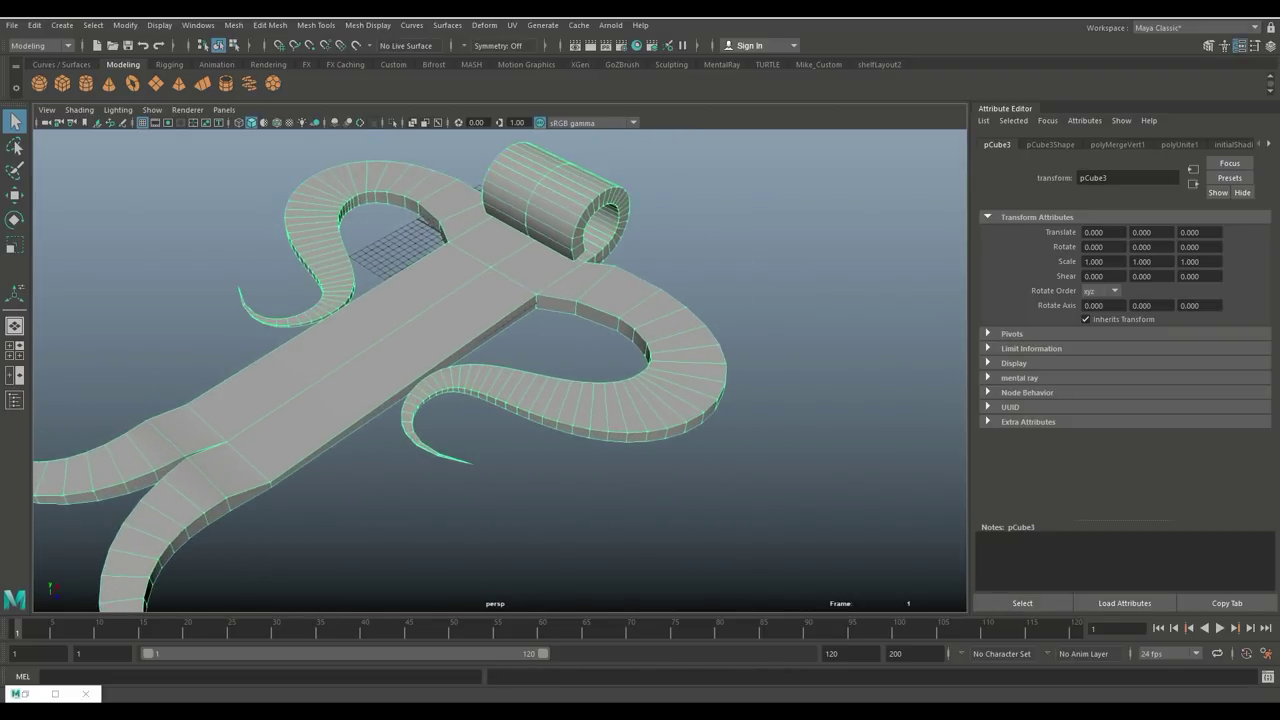
pyautogui.keyDown('alt'); pyautogui.moveTo(483, 390); pyautogui.dragTo(490, 350); pyautogui.keyUp('alt')
pyautogui.click(316, 25)
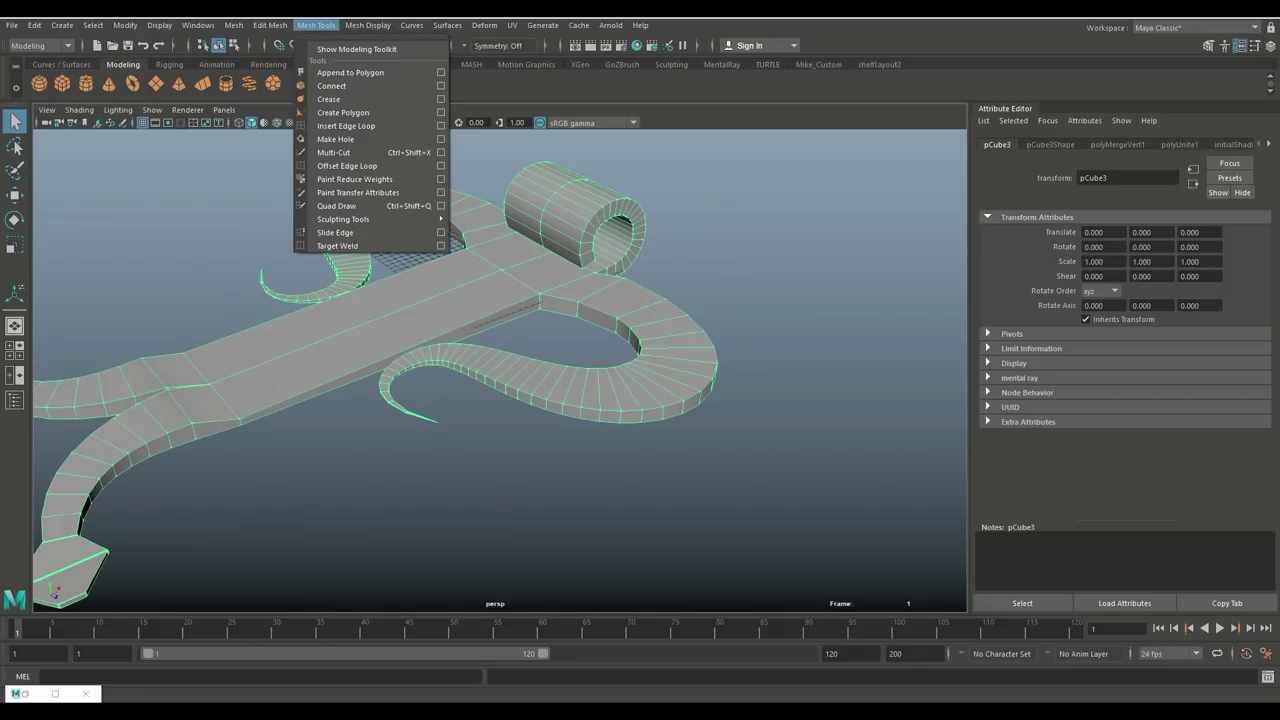
pyautogui.click(346, 126)
pyautogui.scroll(5, 500, 370)
pyautogui.keyDown('alt'); pyautogui.moveTo(520, 280); pyautogui.dragTo(475, 489, button='middle'); pyautogui.keyUp('alt')
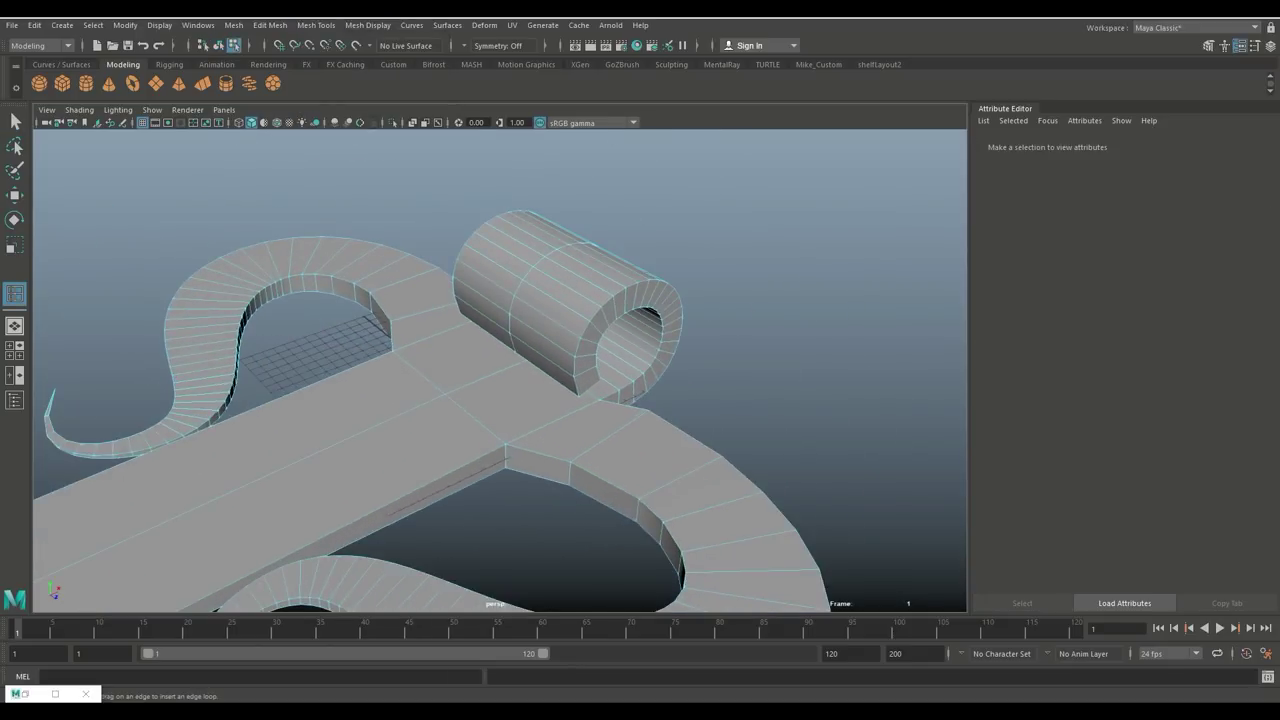
pyautogui.scroll(3, 500, 370)
pyautogui.keyDown('alt'); pyautogui.moveTo(500, 370); pyautogui.dragTo(562, 320); pyautogui.keyUp('alt')
pyautogui.moveTo(610, 408); pyautogui.dragTo(745, 412)
pyautogui.hotkey('ctrl', 'z')
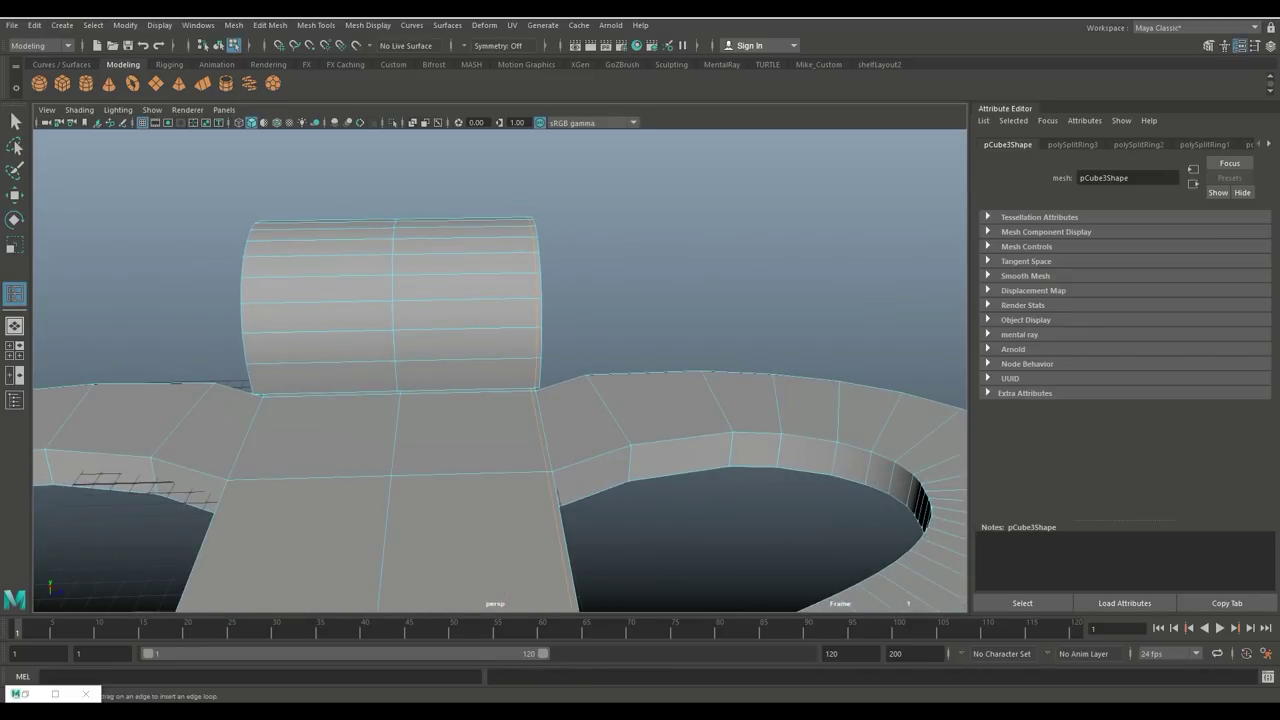
pyautogui.moveTo(274, 277); pyautogui.dragTo(263, 276)
# Delete the two facing inner side faces near the crotch of the hinge's forked end
pyautogui.scroll(-5, 264, 276)
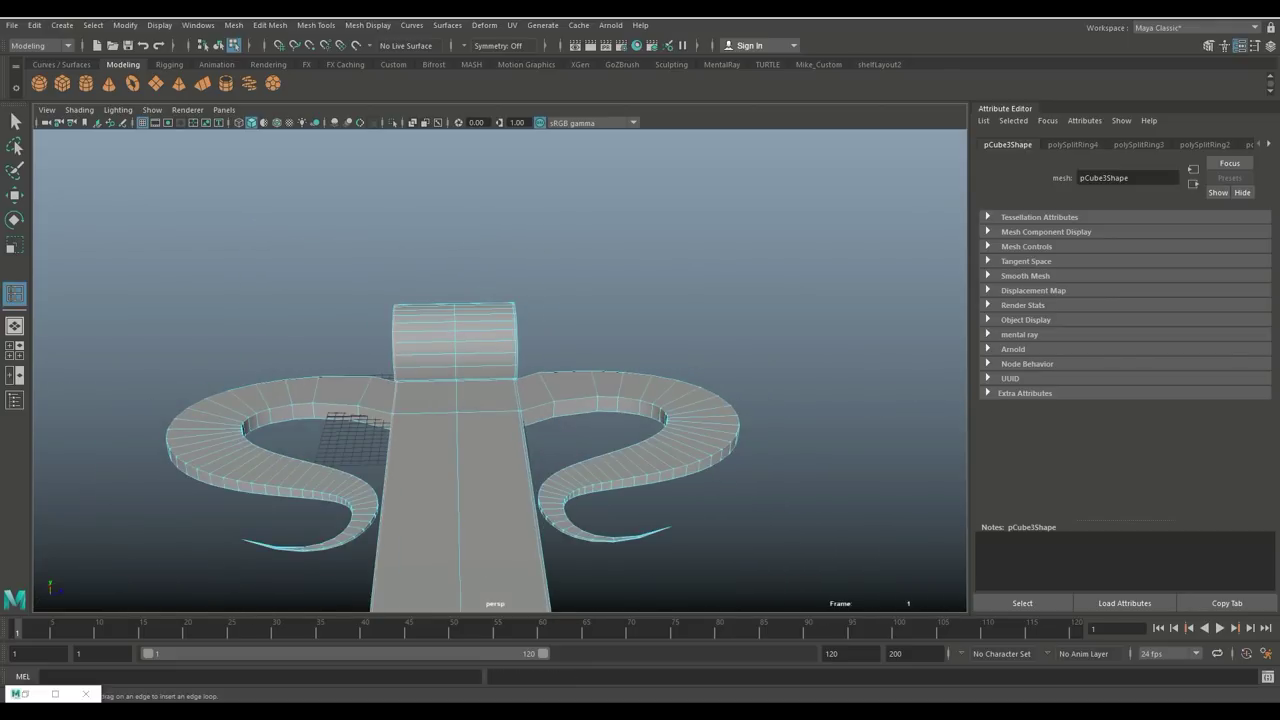
pyautogui.keyDown('alt'); pyautogui.moveTo(480, 400); pyautogui.dragTo(320, 395); pyautogui.keyUp('alt')
pyautogui.keyDown('alt'); pyautogui.moveTo(320, 395); pyautogui.dragTo(620, 315, button='middle'); pyautogui.keyUp('alt')
pyautogui.keyDown('alt'); pyautogui.moveTo(620, 315); pyautogui.dragTo(565, 300); pyautogui.keyUp('alt')
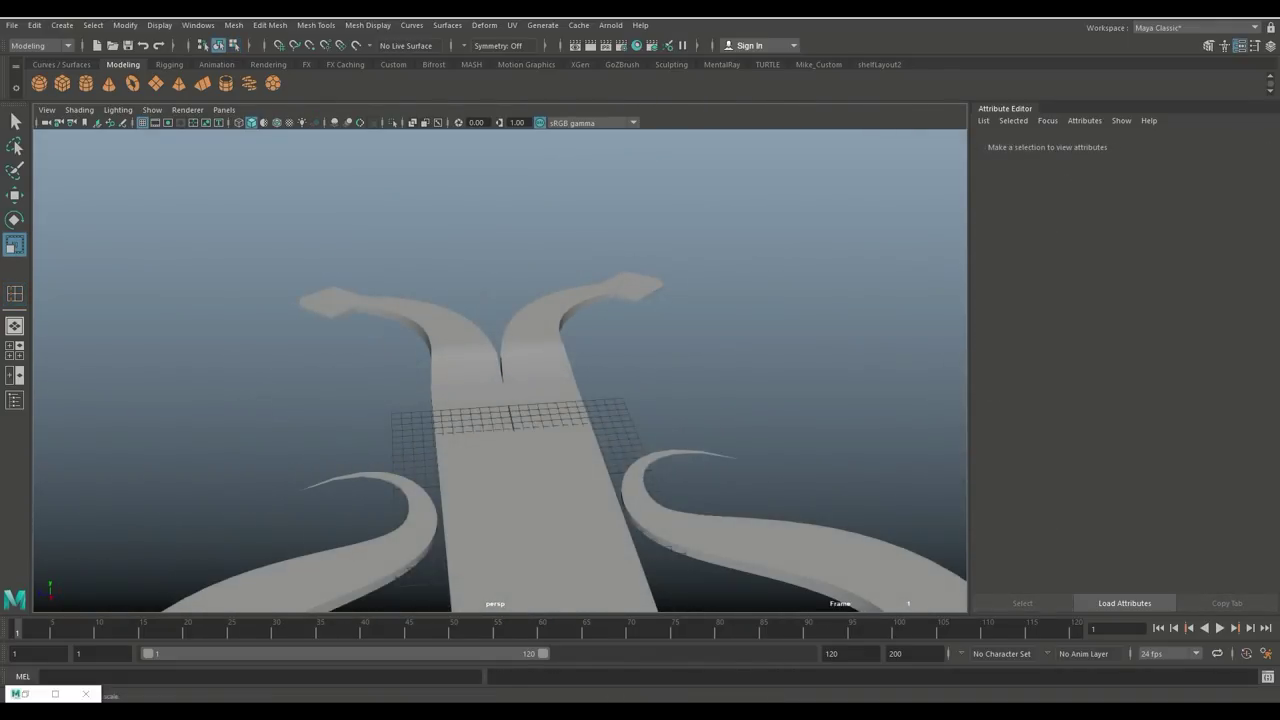
pyautogui.keyDown('alt'); pyautogui.moveTo(480, 420); pyautogui.dragTo(740, 345); pyautogui.keyUp('alt')
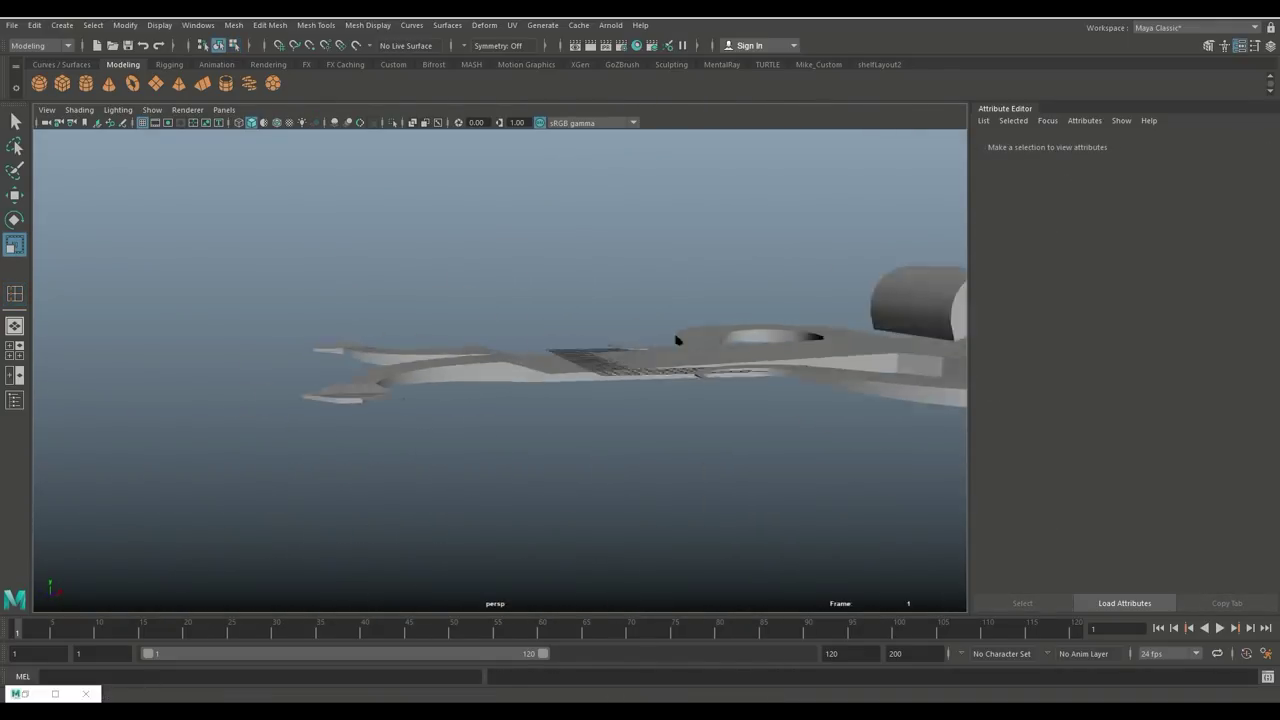
pyautogui.keyDown('alt'); pyautogui.moveTo(500, 400); pyautogui.dragTo(520, 440); pyautogui.keyUp('alt')
pyautogui.keyDown('alt'); pyautogui.moveTo(480, 400); pyautogui.dragTo(525, 490); pyautogui.keyUp('alt')
pyautogui.scroll(3, 540, 370)
pyautogui.click(530, 400)
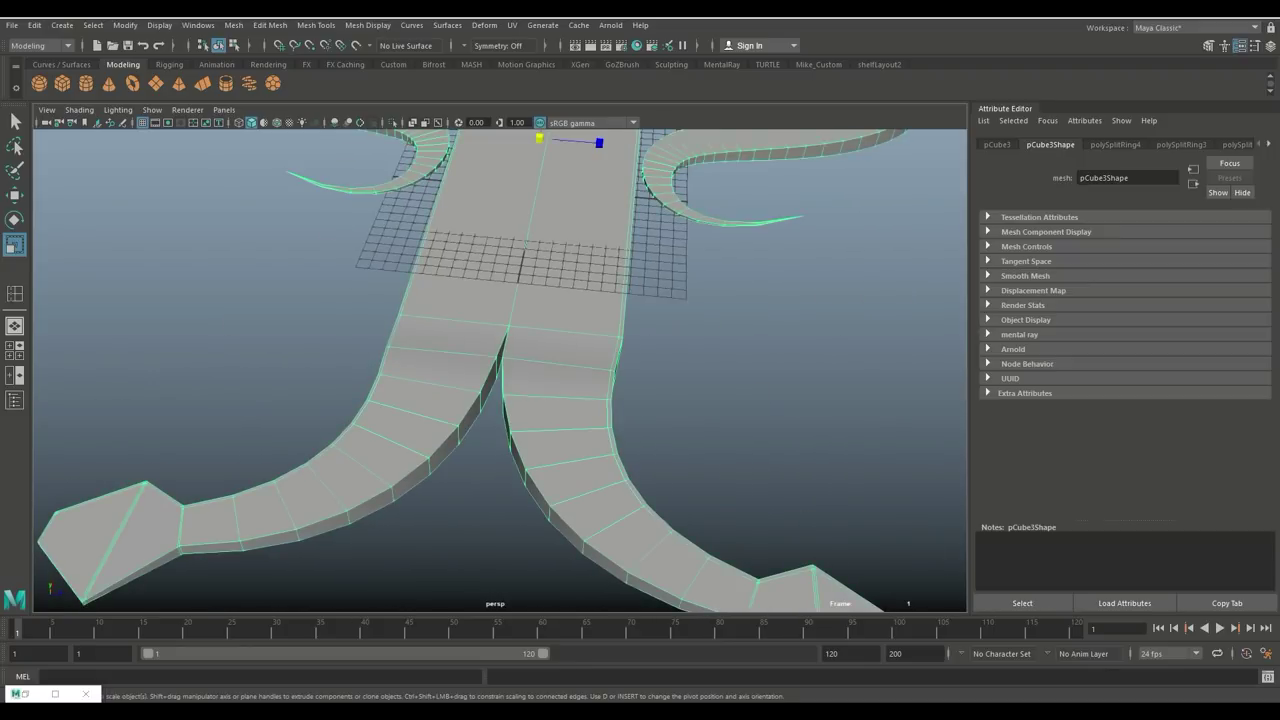
pyautogui.scroll(4, 520, 380)
pyautogui.keyDown('alt'); pyautogui.moveTo(520, 400); pyautogui.dragTo(502, 458); pyautogui.keyUp('alt')
pyautogui.moveTo(514, 312); pyautogui.dragTo(516, 352, button='right')
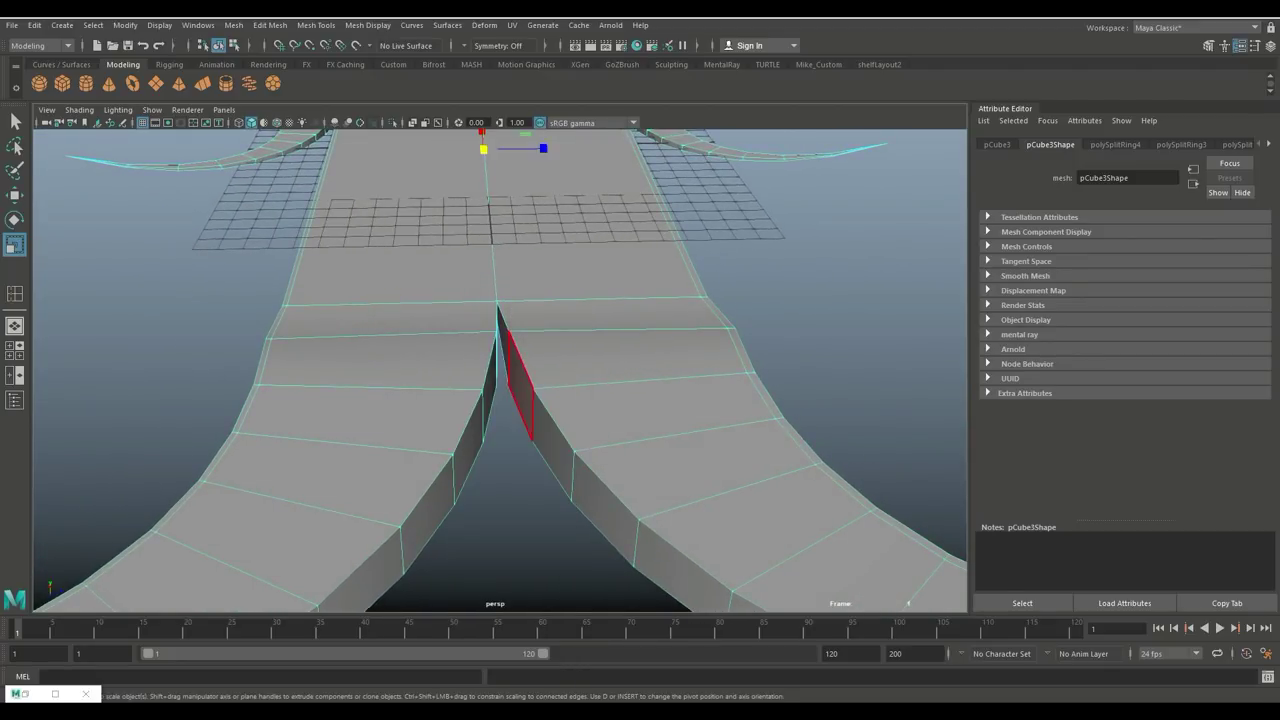
pyautogui.click(518, 386)
pyautogui.press('Delete')
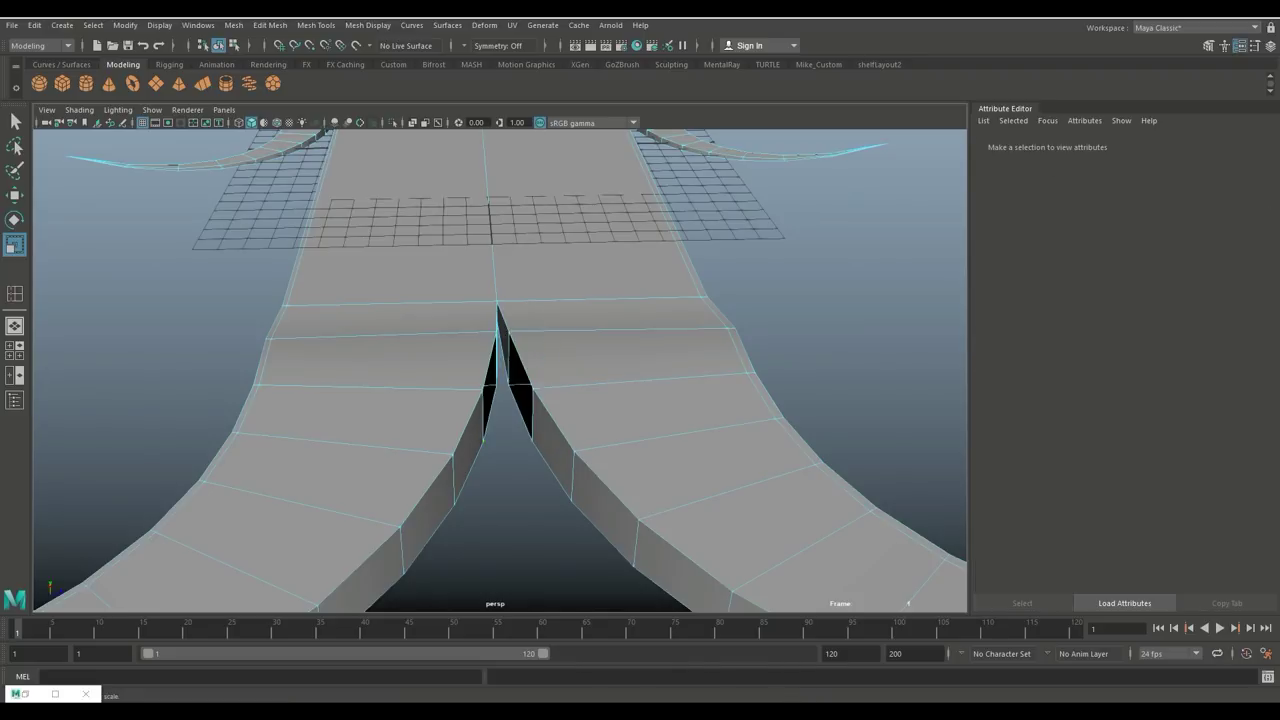
# Bridge the open borders of the two deleted faces to fill the gap between the curved prongs
pyautogui.moveTo(520, 312); pyautogui.dragTo(519, 276, button='right')
pyautogui.click(519, 360)
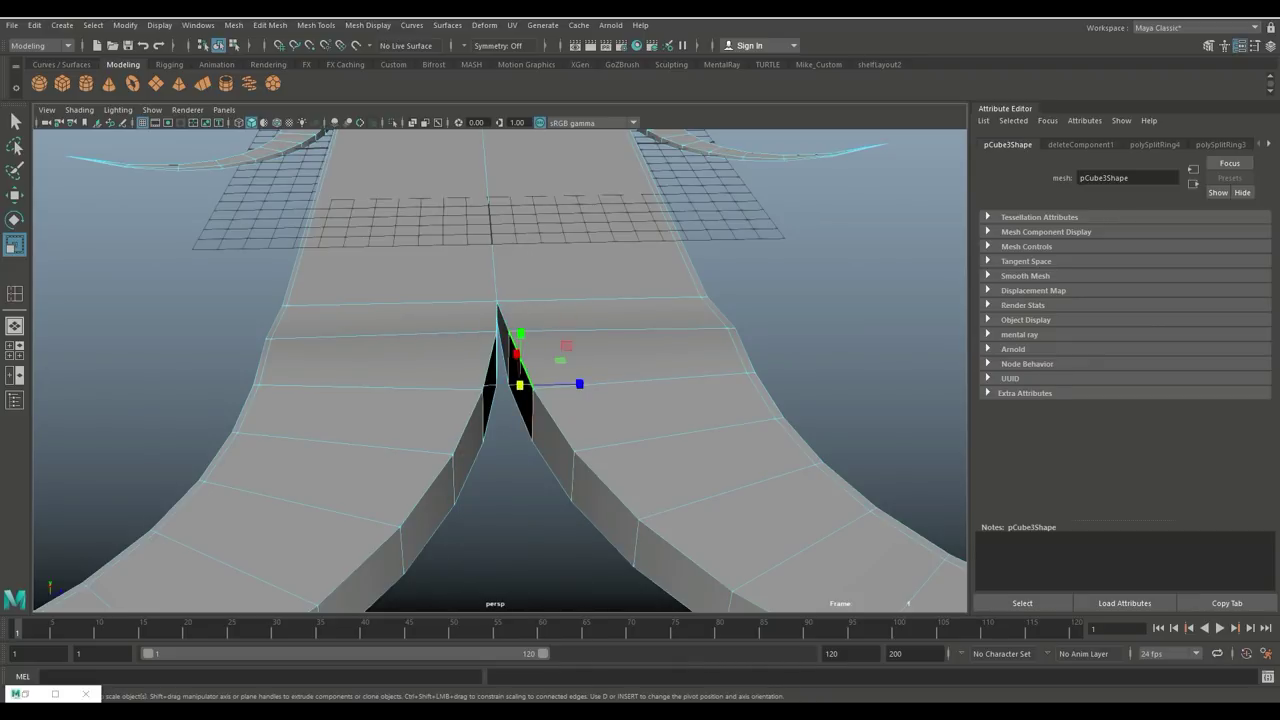
pyautogui.keyDown('shift'); pyautogui.doubleClick(490, 360); pyautogui.keyUp('shift')
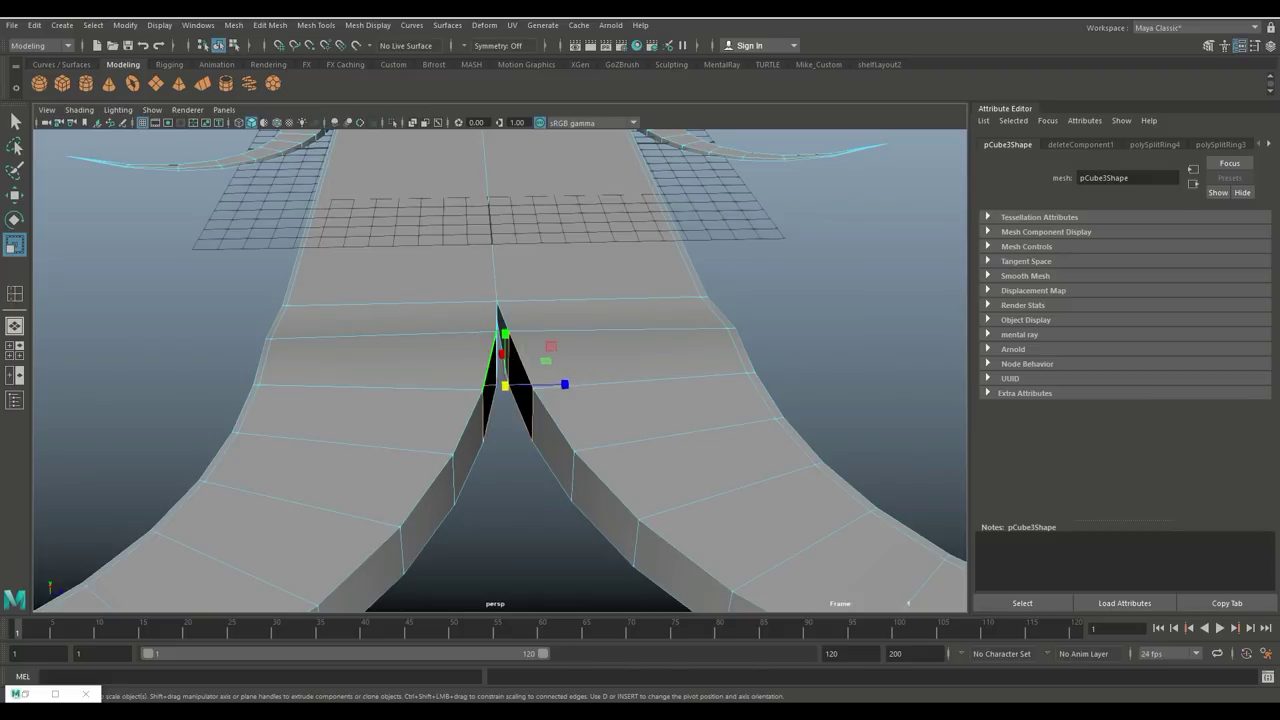
pyautogui.click(269, 25)
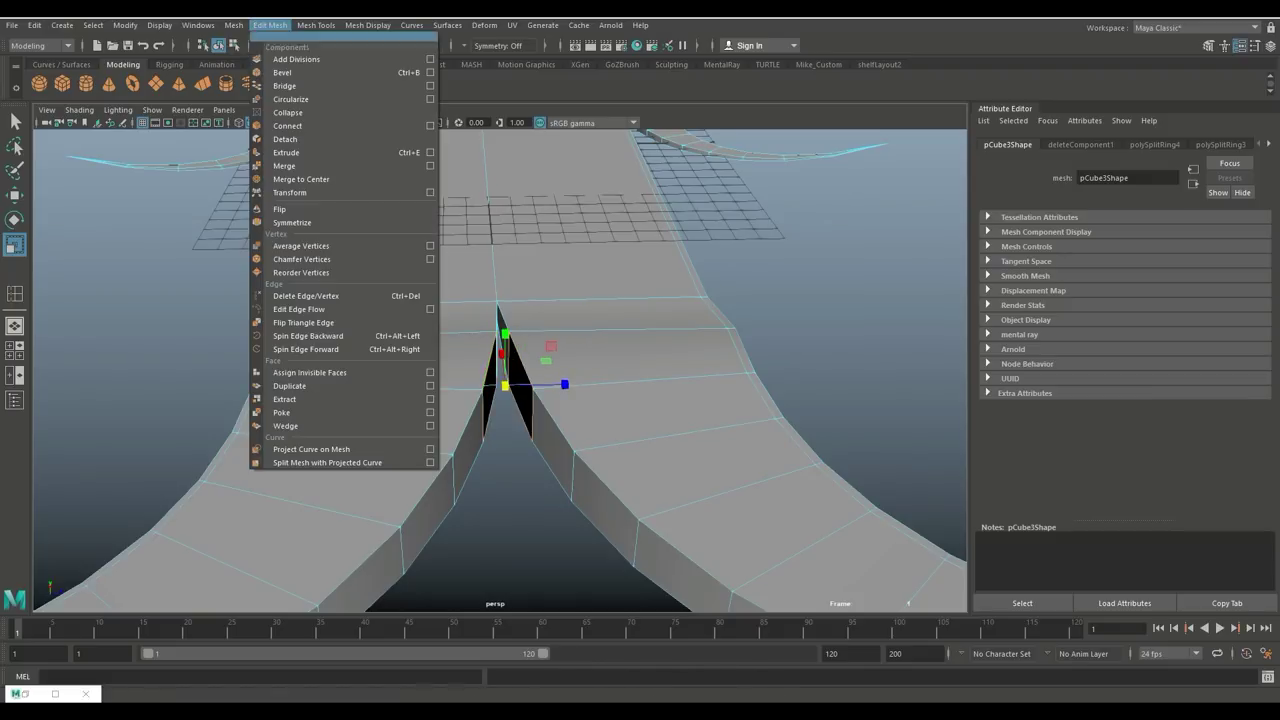
pyautogui.click(290, 85)
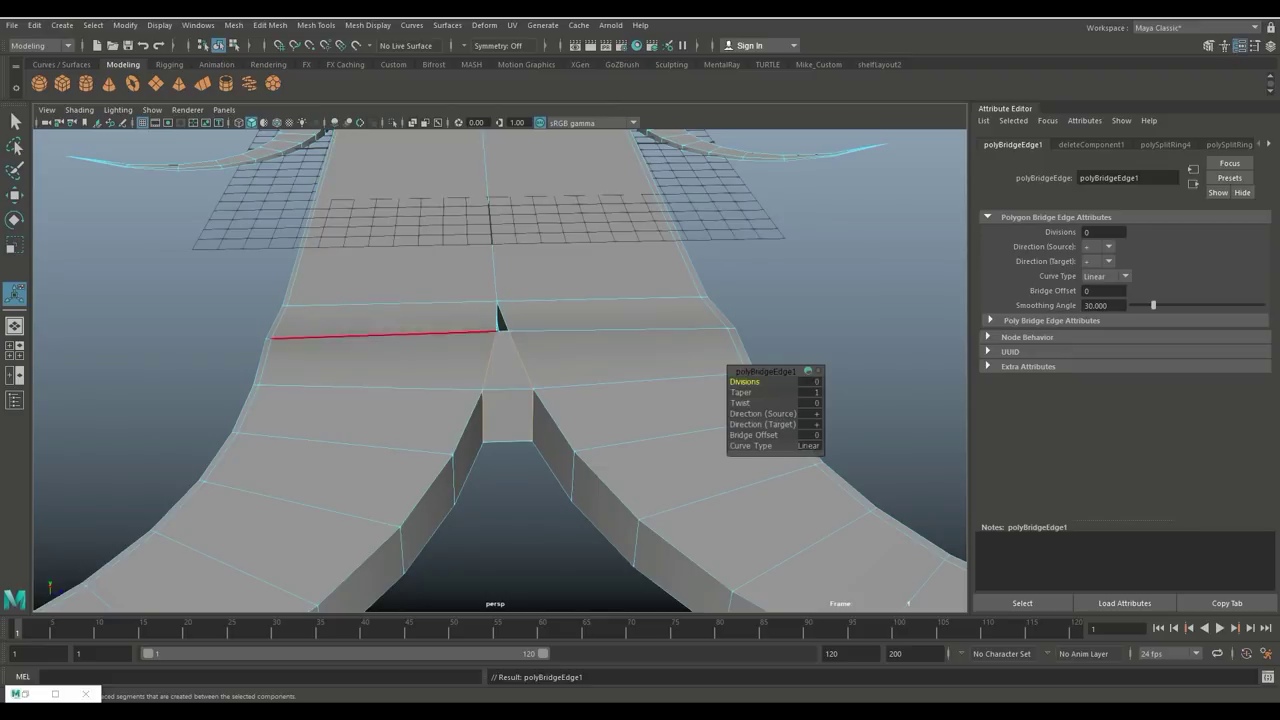
pyautogui.scroll(-5, 500, 318)
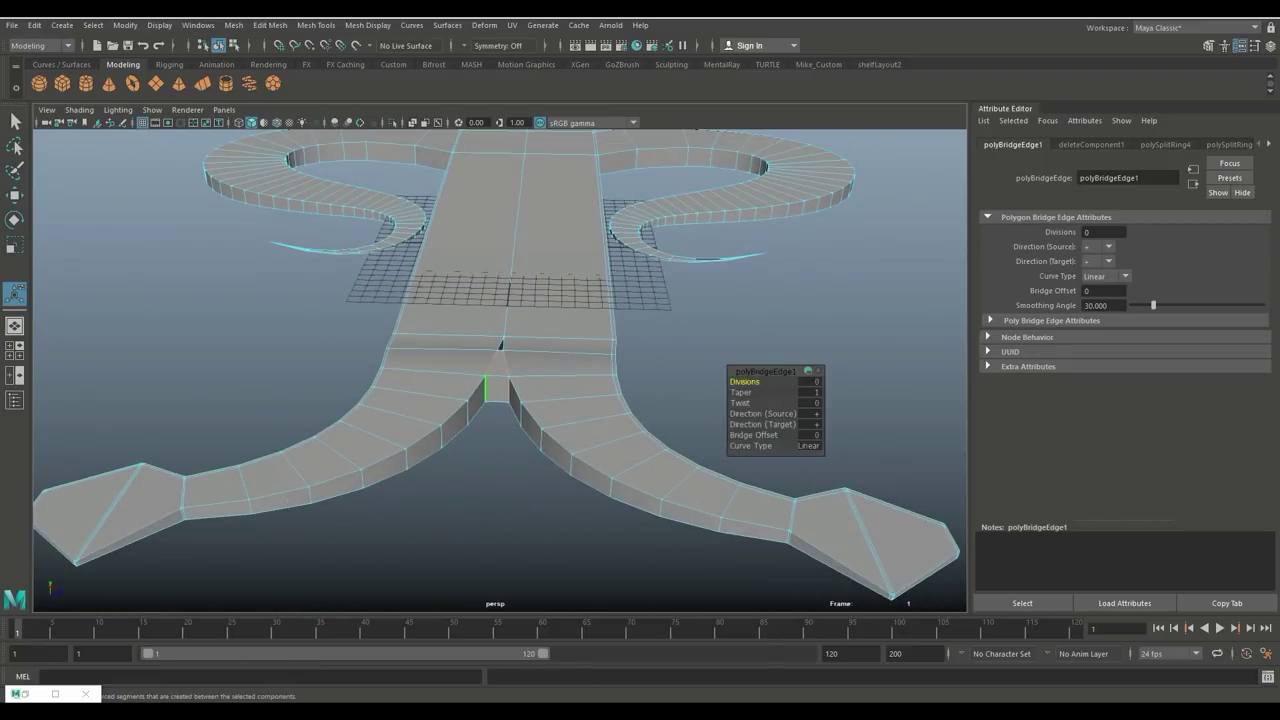
# Extrude the front face of the bridged section outward into a long, straight prong between the two curved ones
pyautogui.moveTo(492, 318); pyautogui.dragTo(498, 350, button='right')
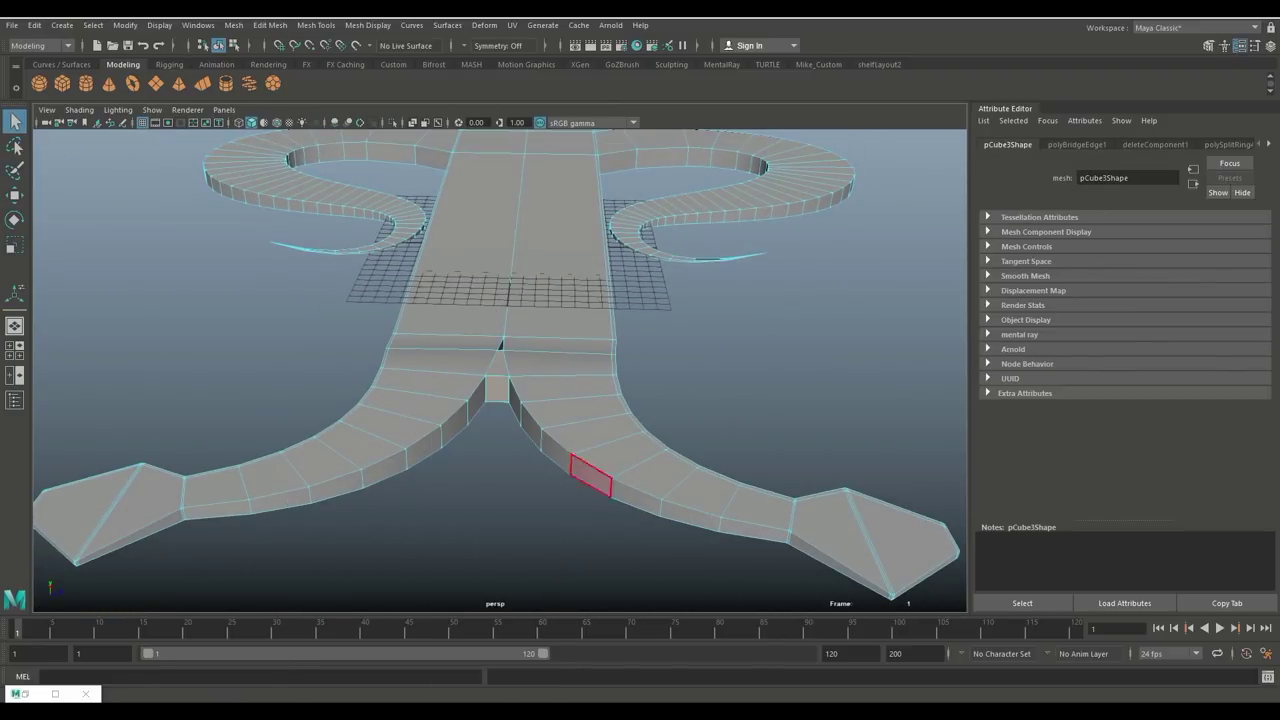
pyautogui.hotkey('ctrl', 'e')
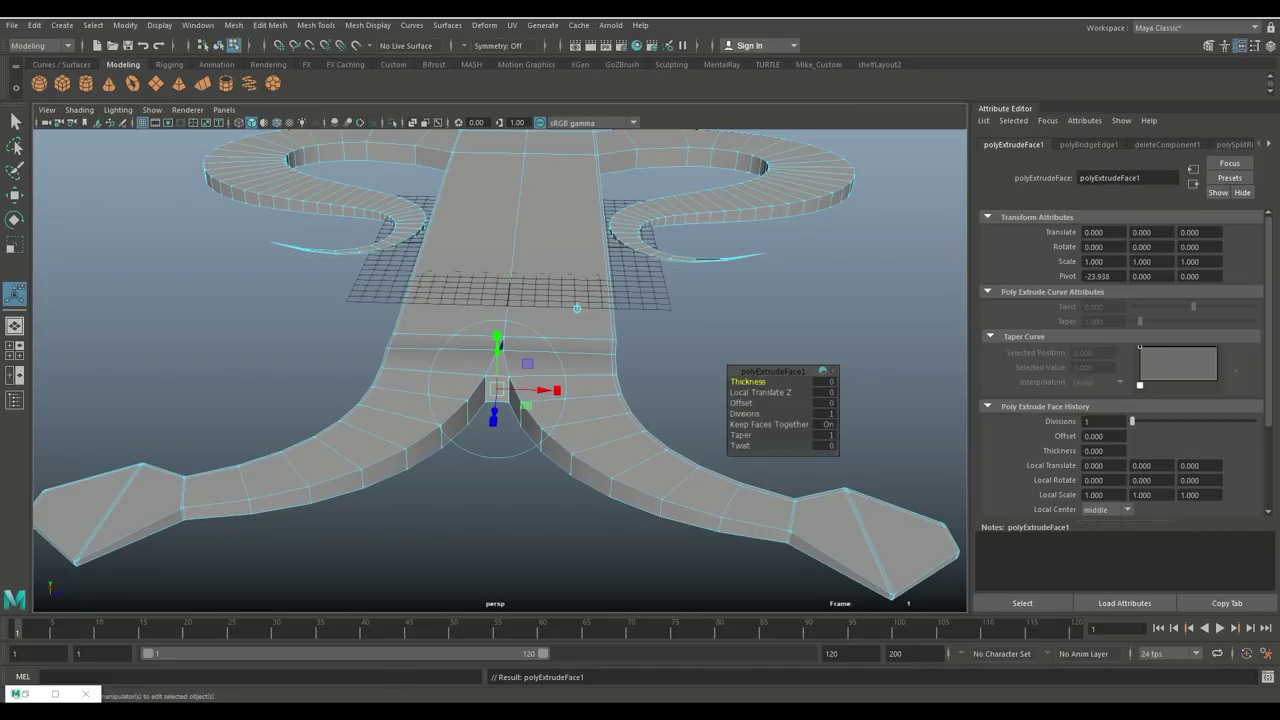
pyautogui.press('w')
pyautogui.keyDown('alt'); pyautogui.moveTo(650, 420); pyautogui.dragTo(260, 512); pyautogui.keyUp('alt')
pyautogui.scroll(-5, 260, 512)
pyautogui.keyDown('alt'); pyautogui.moveTo(400, 428); pyautogui.dragTo(490, 376, button='middle'); pyautogui.keyUp('alt')
pyautogui.keyDown('alt'); pyautogui.moveTo(490, 376); pyautogui.dragTo(680, 320); pyautogui.keyUp('alt')
pyautogui.scroll(5, 620, 300)
pyautogui.keyDown('alt'); pyautogui.moveTo(600, 215); pyautogui.dragTo(500, 265); pyautogui.keyUp('alt')
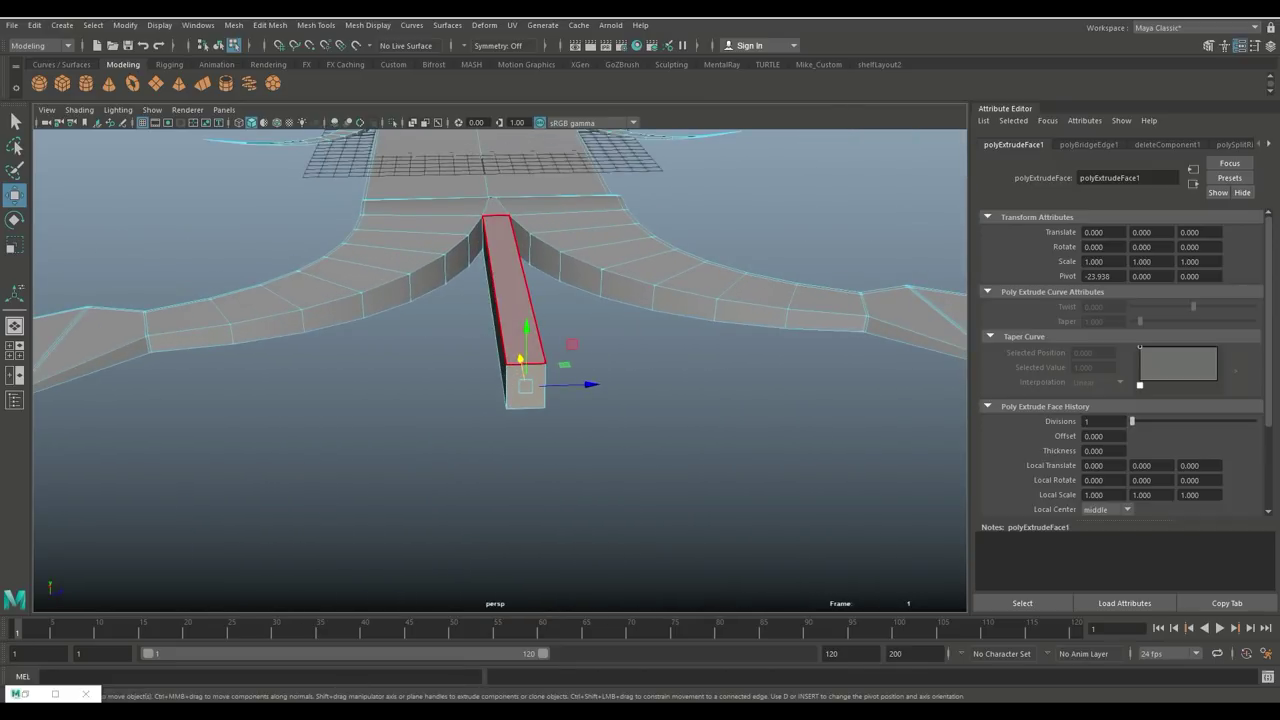
# Lower the upper vertices at the tip of the hinge's central prong so the prong thins toward its end
pyautogui.rightClick(497, 258)
pyautogui.moveTo(497, 258); pyautogui.dragTo(433, 258, button='right')
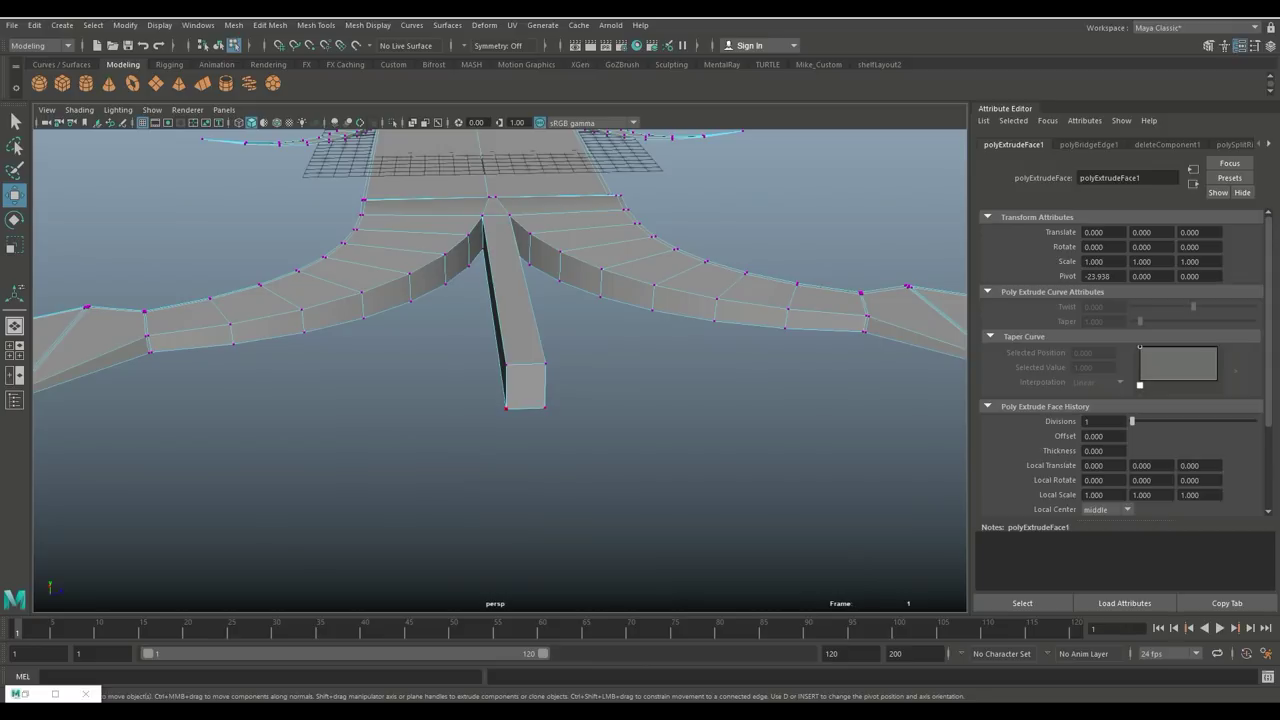
pyautogui.moveTo(490, 357); pyautogui.dragTo(565, 382)
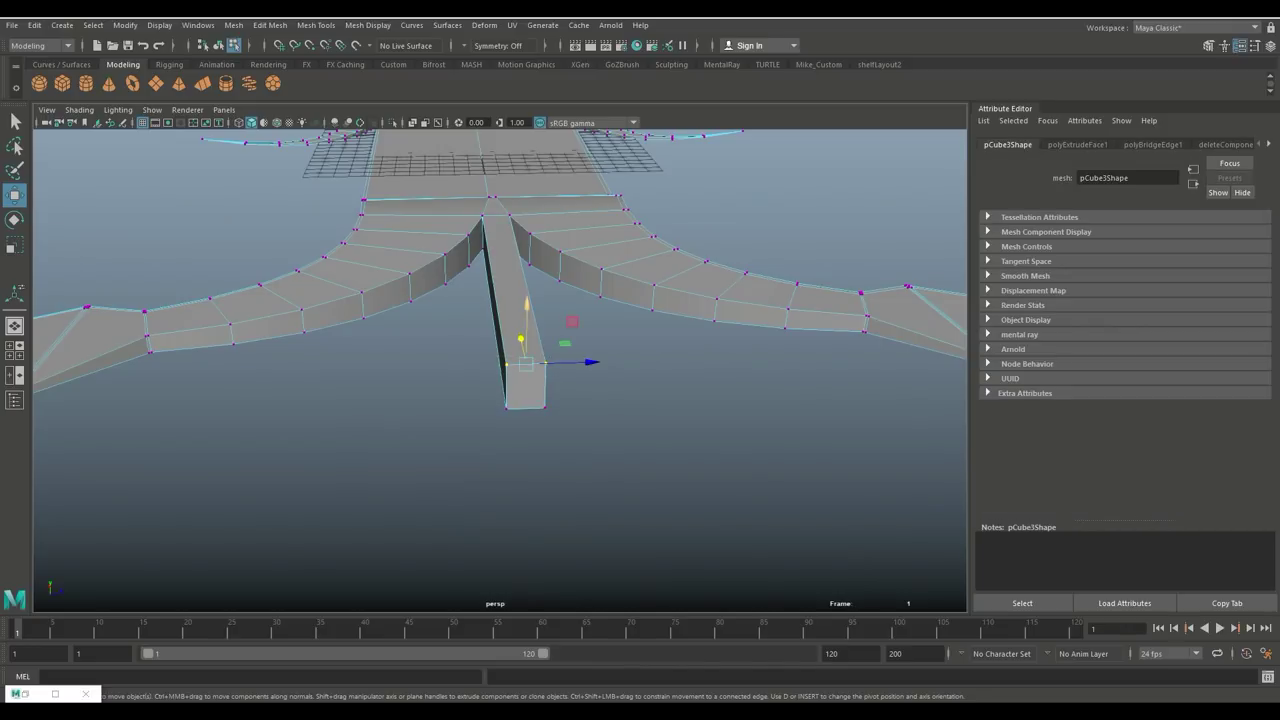
pyautogui.moveTo(527, 308); pyautogui.dragTo(515, 370)
pyautogui.scroll(-5, 527, 343)
pyautogui.scroll(5, 515, 370)
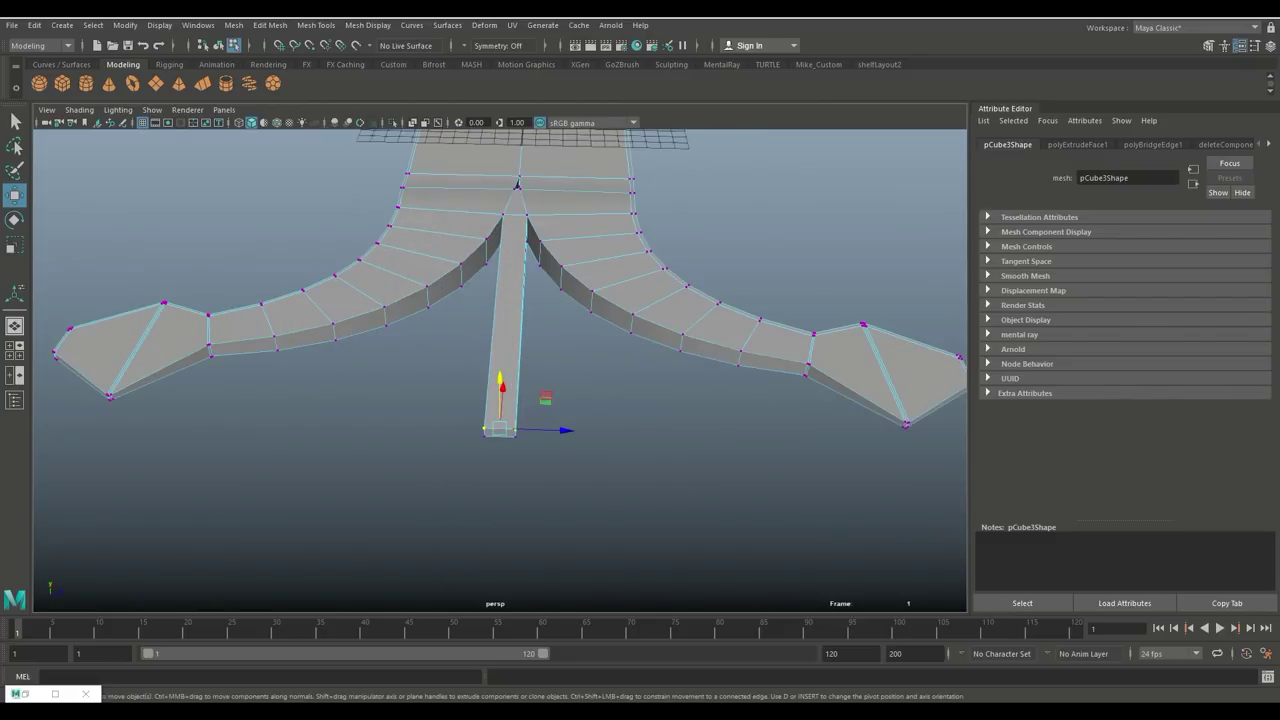
# Scale the end vertices of the central prong sideways so it flares toward the tip
pyautogui.moveTo(453, 418); pyautogui.dragTo(450, 462)
pyautogui.press('r')
pyautogui.scroll(-5, 620, 436)
pyautogui.keyDown('alt'); pyautogui.moveTo(450, 462); pyautogui.dragTo(560, 408, button='middle'); pyautogui.keyUp('alt')
pyautogui.scroll(-5, 560, 408)
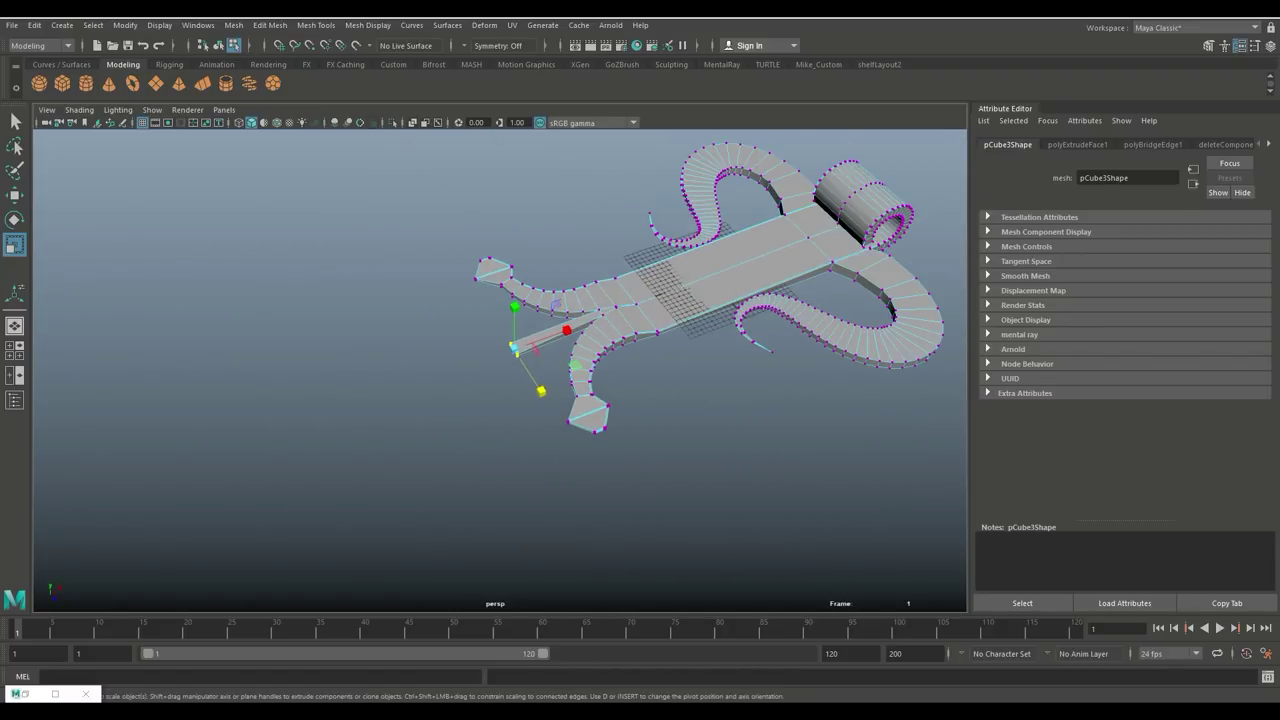
pyautogui.keyDown('alt'); pyautogui.moveTo(560, 408); pyautogui.dragTo(705, 412); pyautogui.keyUp('alt')
pyautogui.keyDown('alt'); pyautogui.moveTo(705, 412); pyautogui.dragTo(763, 467, button='middle'); pyautogui.keyUp('alt')
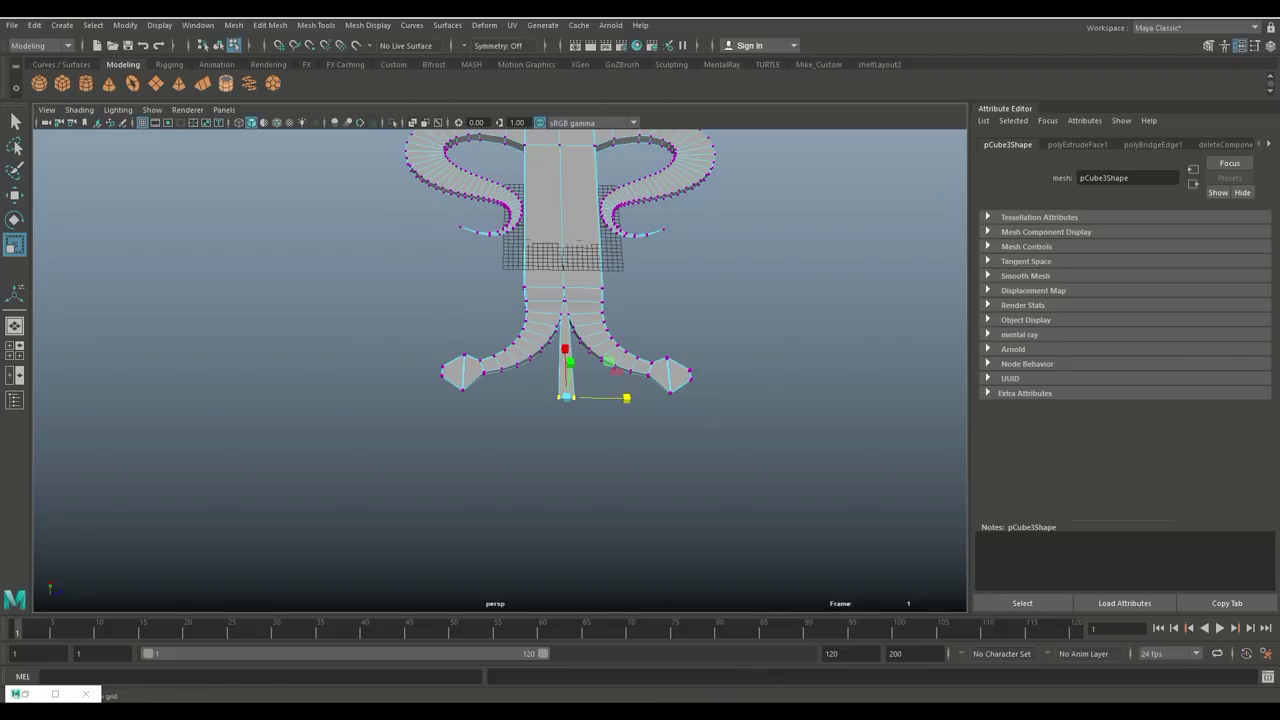
# Create a polygon pipe and move it out along X to just beyond the tip of the central prong
pyautogui.click(226, 84)
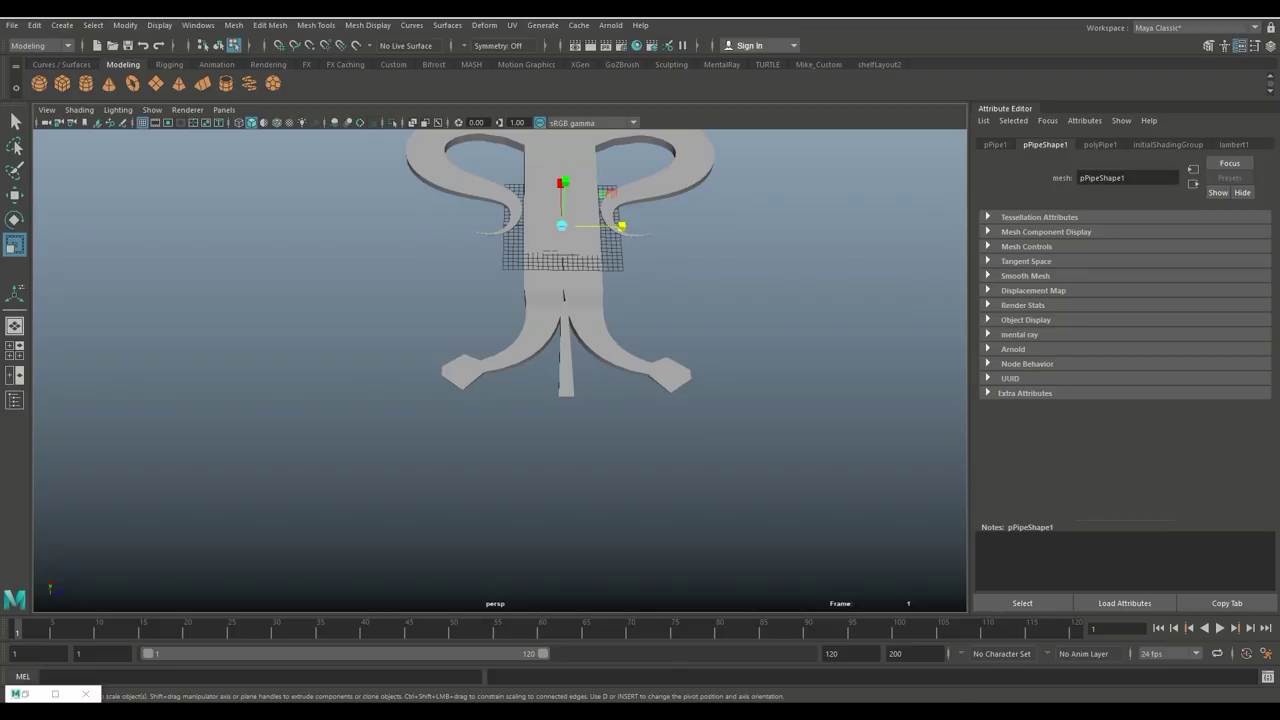
pyautogui.press('w')
pyautogui.scroll(-5, 640, 340)
pyautogui.keyDown('alt'); pyautogui.moveTo(740, 335); pyautogui.dragTo(530, 385); pyautogui.keyUp('alt')
pyautogui.scroll(8, 530, 385)
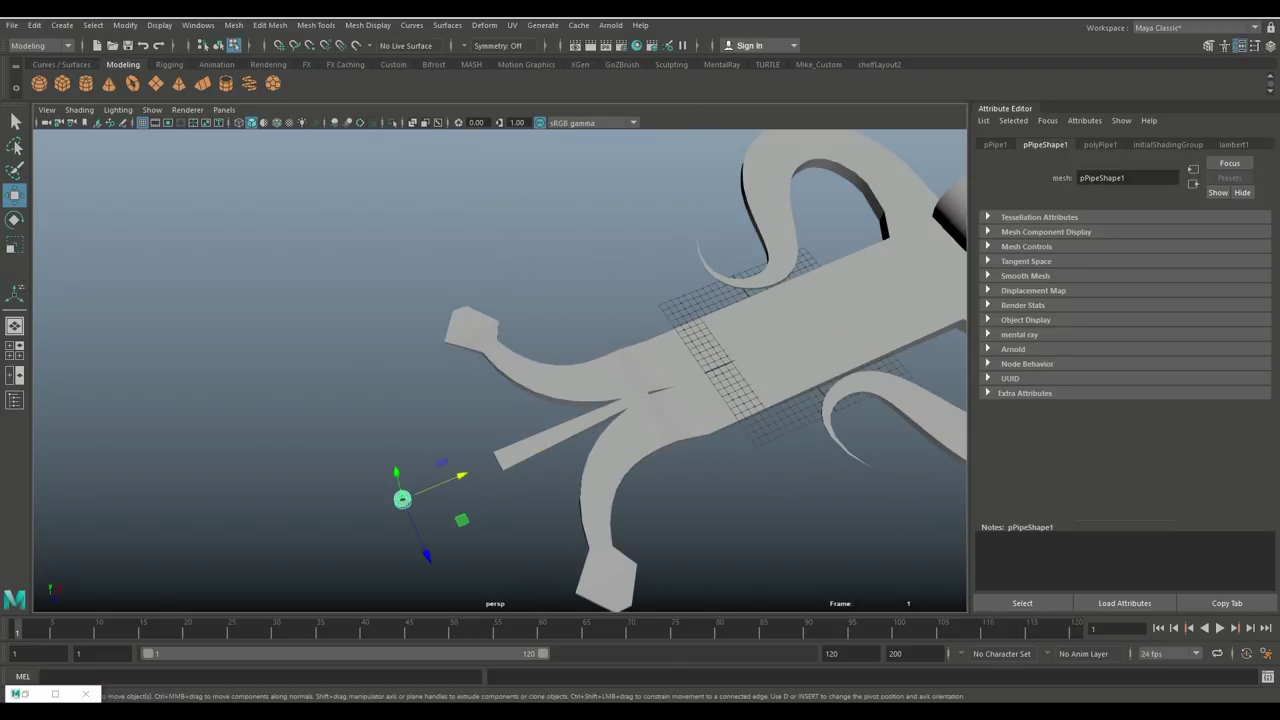
# Scale the pipe uniformly to 7.5
pyautogui.keyDown('alt'); pyautogui.moveTo(530, 385); pyautogui.dragTo(561, 281, button='middle'); pyautogui.keyUp('alt')
pyautogui.keyDown('alt'); pyautogui.moveTo(561, 281); pyautogui.dragTo(740, 243); pyautogui.keyUp('alt')
pyautogui.scroll(5, 560, 400)
pyautogui.press('r')
pyautogui.moveTo(548, 432); pyautogui.dragTo(893, 432)
pyautogui.hotkey('ctrl', 'a')
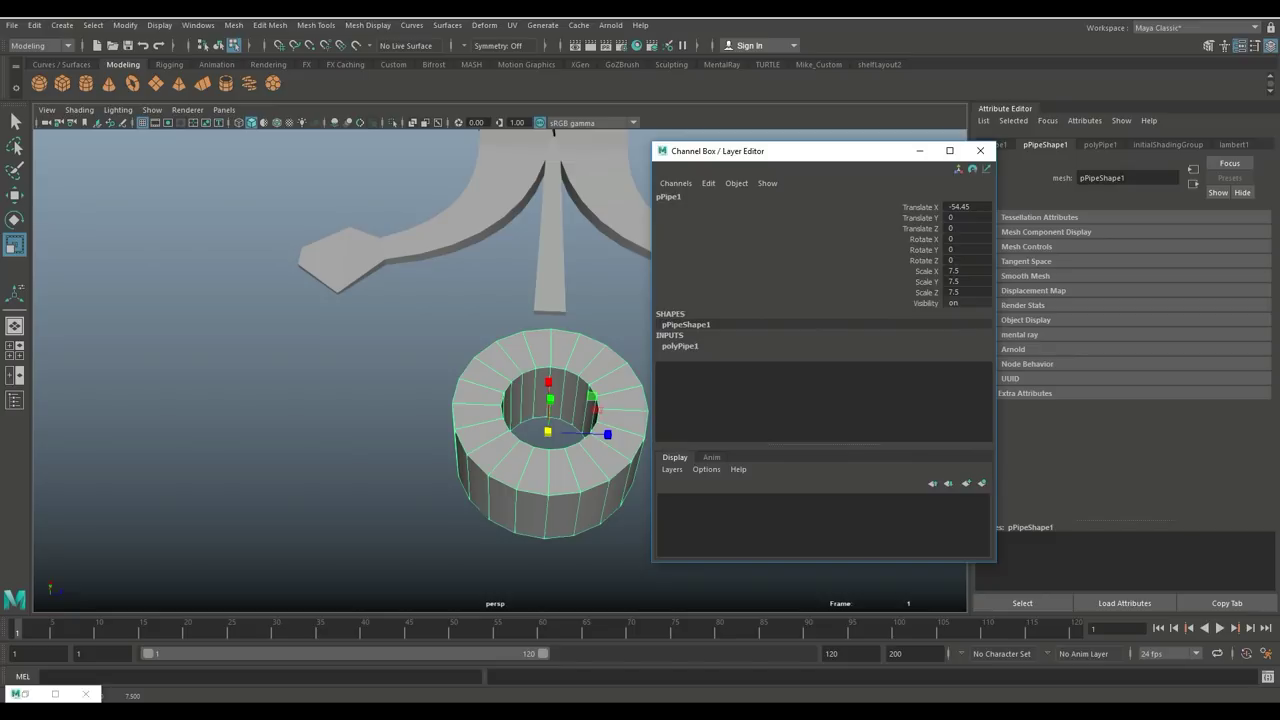
pyautogui.click(980, 151)
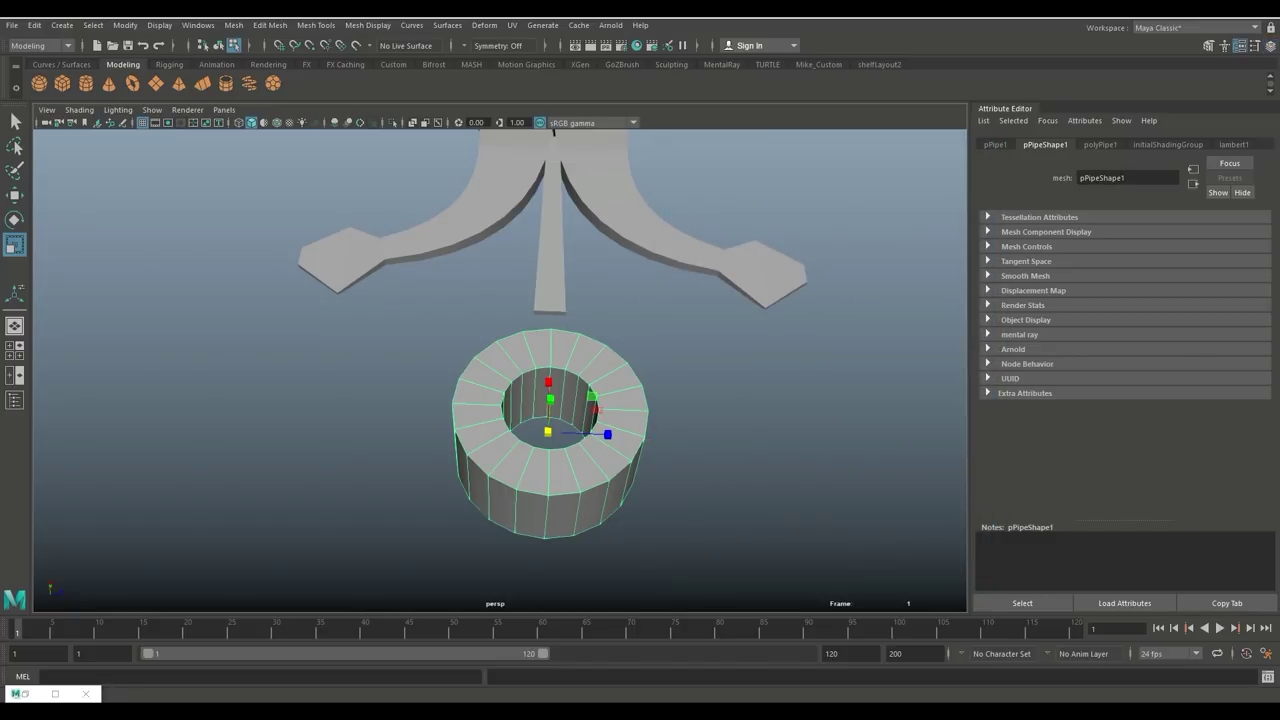
# Reduce the pipe's axis subdivisions, trying 6 and settling on 5, to form a pentagonal ring
pyautogui.click(1100, 145)
pyautogui.doubleClick(1094, 278)
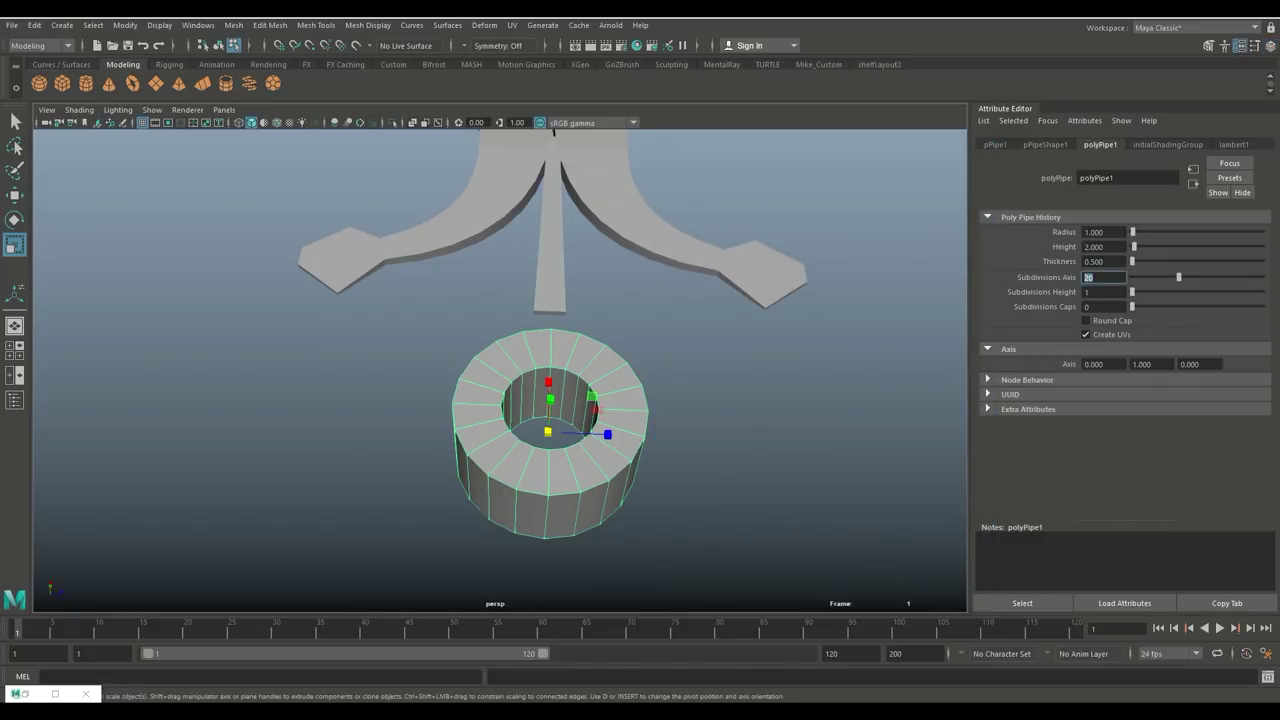
pyautogui.write('6')
pyautogui.press('Return')
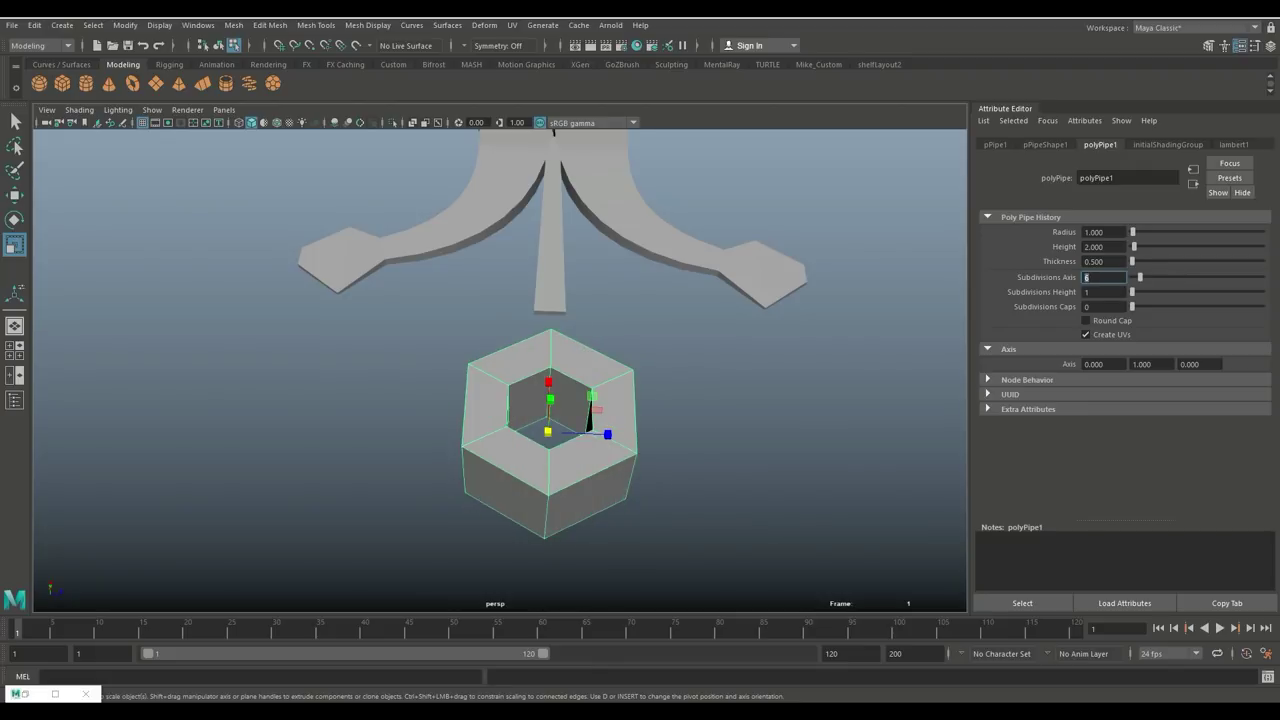
pyautogui.write('5')
pyautogui.press('Return')
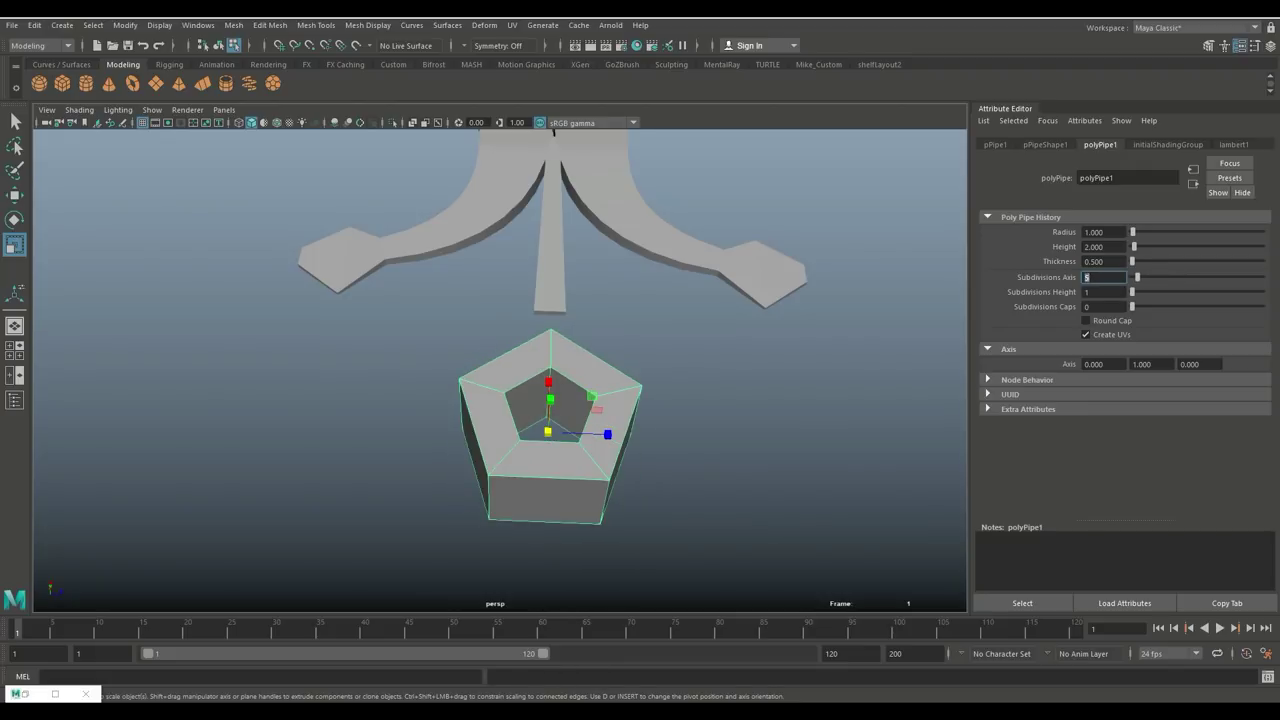
pyautogui.click(720, 430)
pyautogui.scroll(-3, 550, 400)
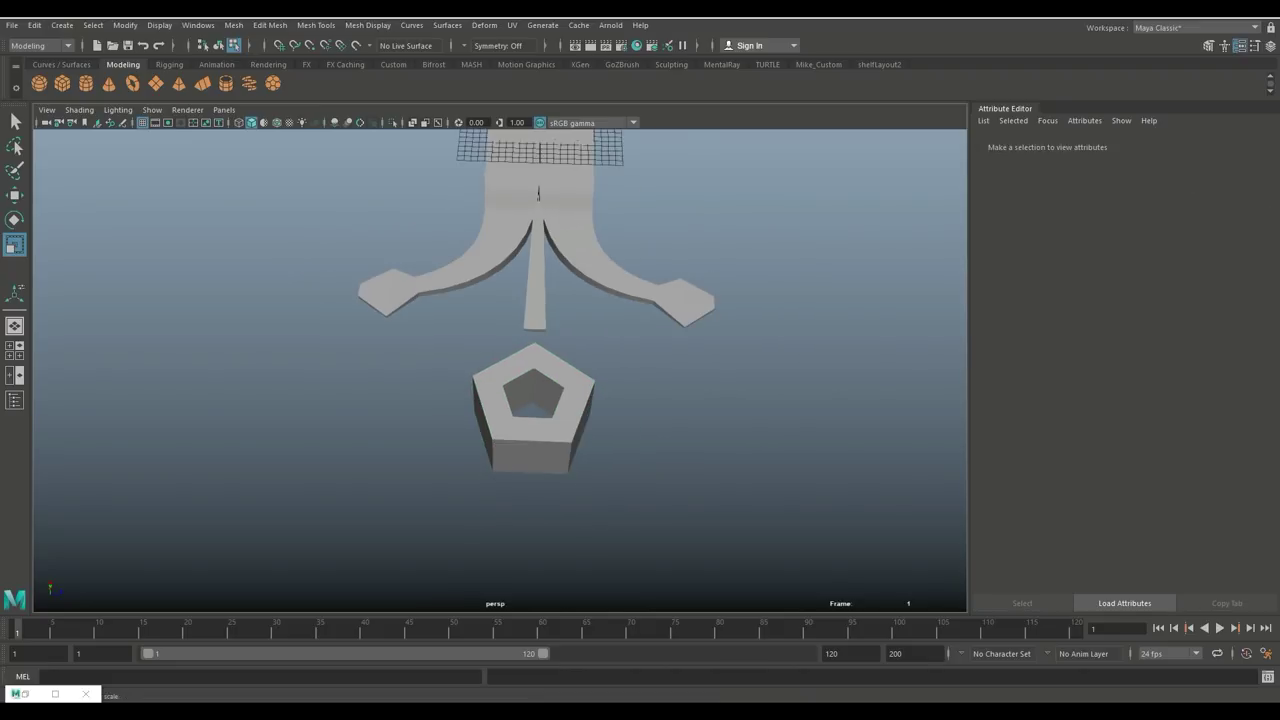
# In the top view, snap the pentagonal ring's pivot to its outer corner vertex on the side away from the prong
pyautogui.keyDown('alt'); pyautogui.moveTo(500, 420); pyautogui.dragTo(590, 405); pyautogui.keyUp('alt')
pyautogui.click(570, 405)
pyautogui.press('w')
pyautogui.press('space')
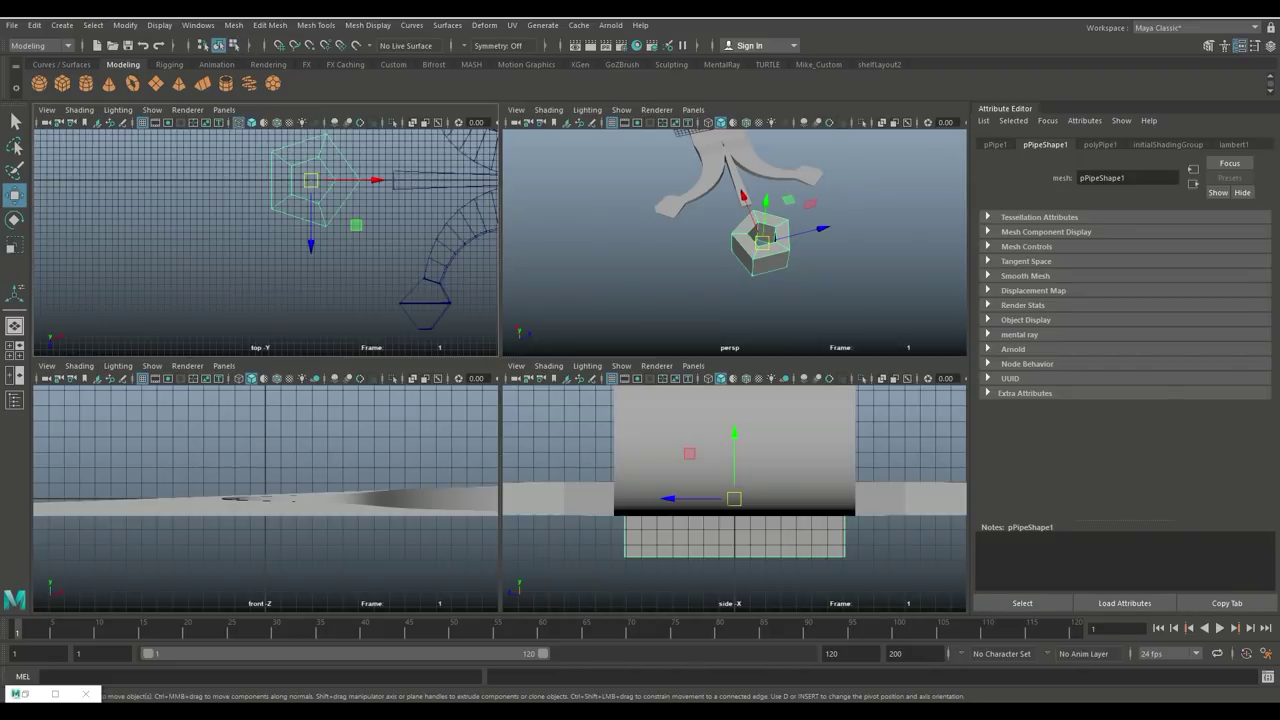
pyautogui.press('space')
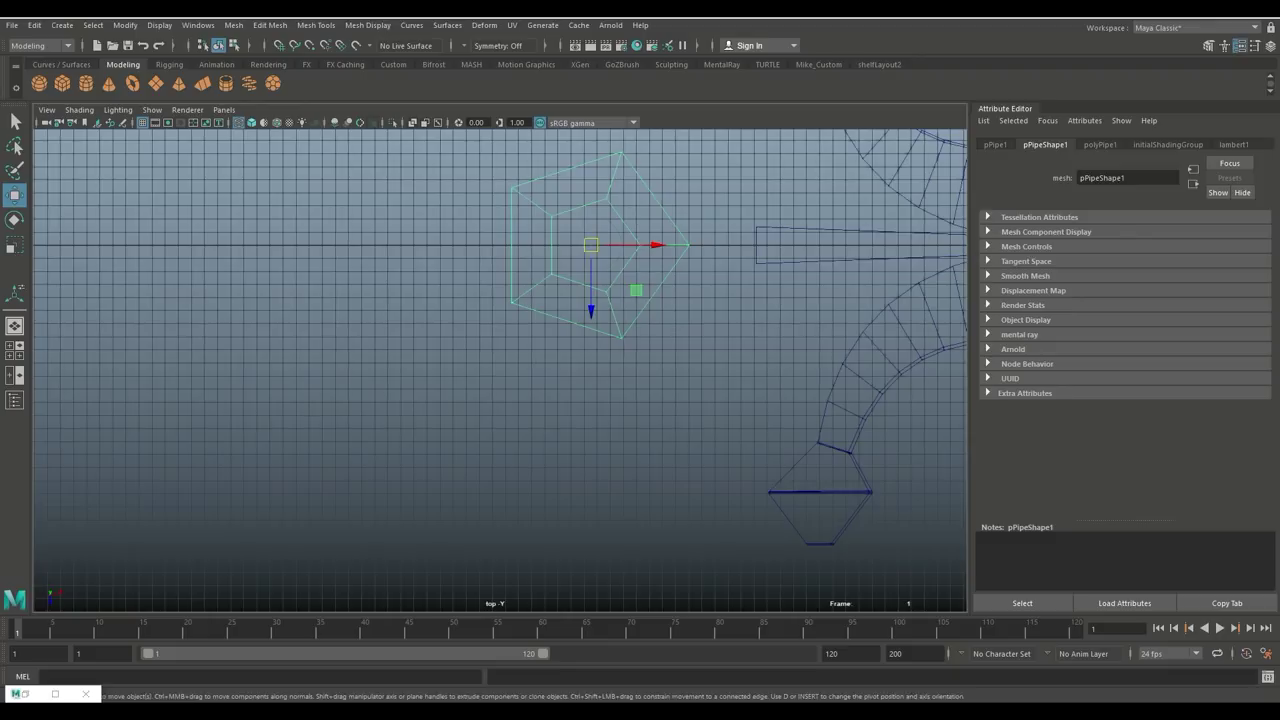
pyautogui.press('d')
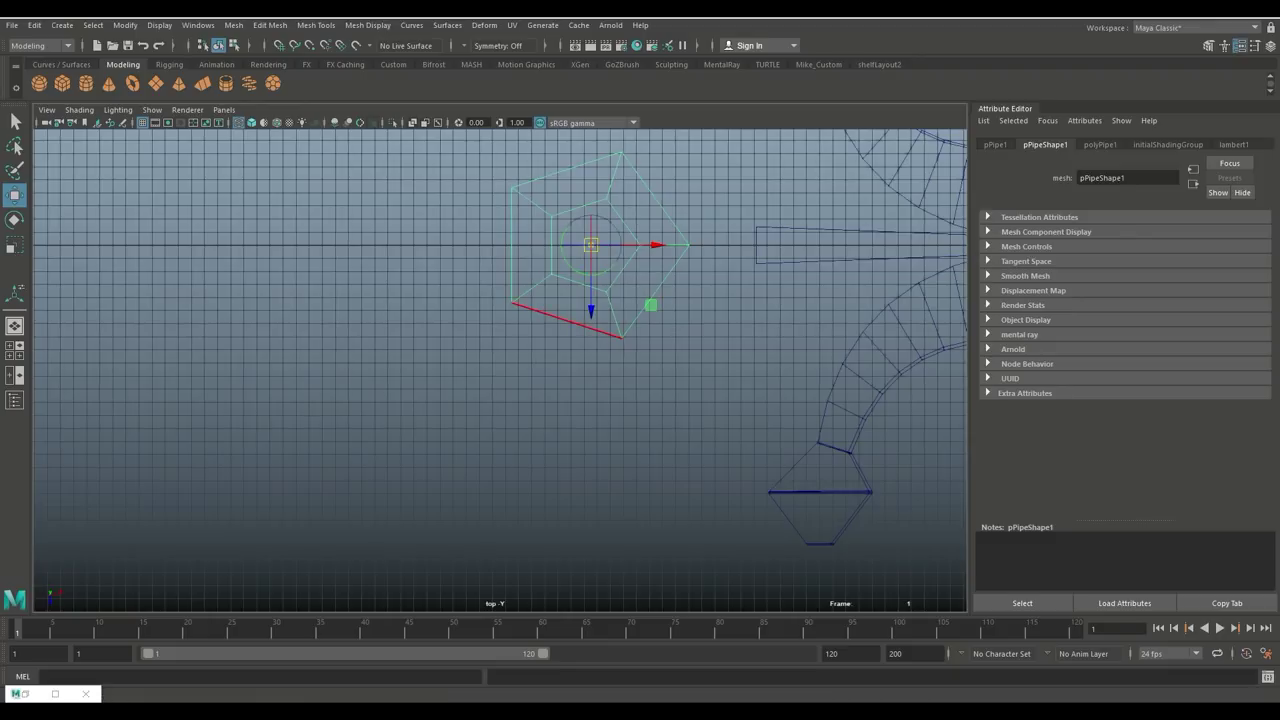
pyautogui.press('v')
pyautogui.moveTo(591, 245); pyautogui.dragTo(511, 303)
pyautogui.press('d')
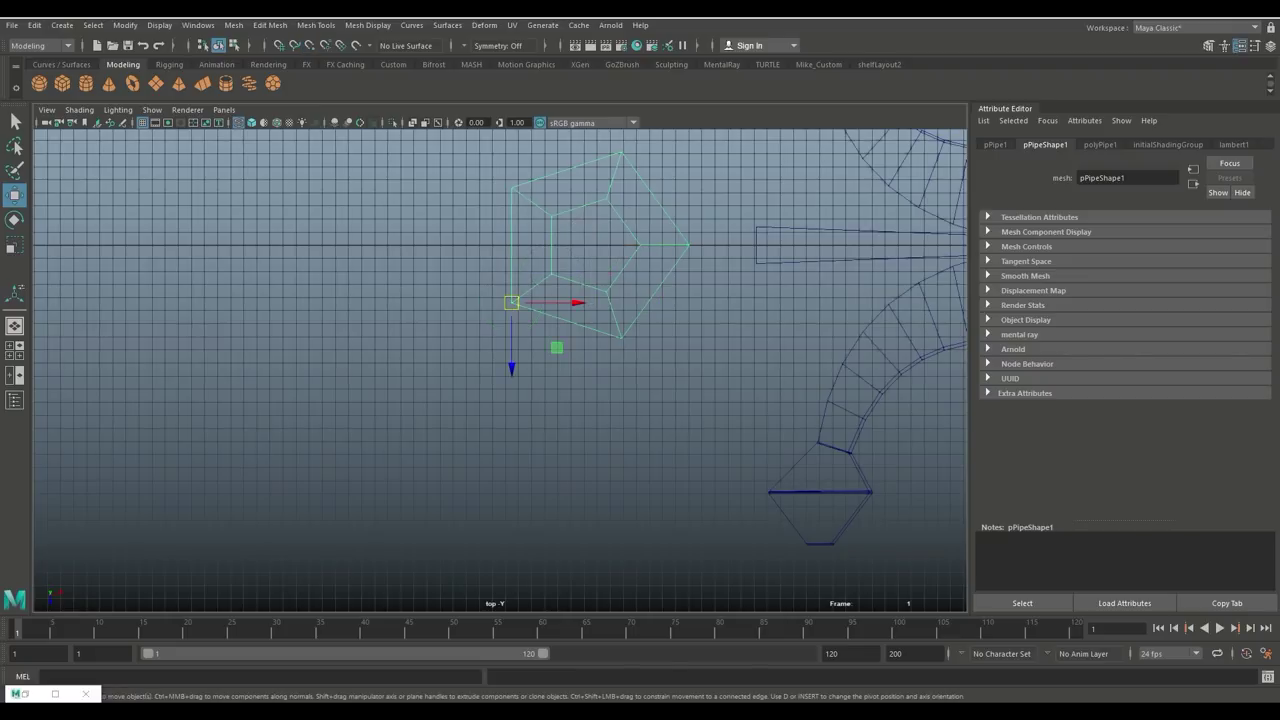
# Duplicate the ring, rotate the copy about the shared corner until its side meets the original, and repeat the transform for a third ring
pyautogui.hotkey('ctrl', 'd')
pyautogui.press('e')
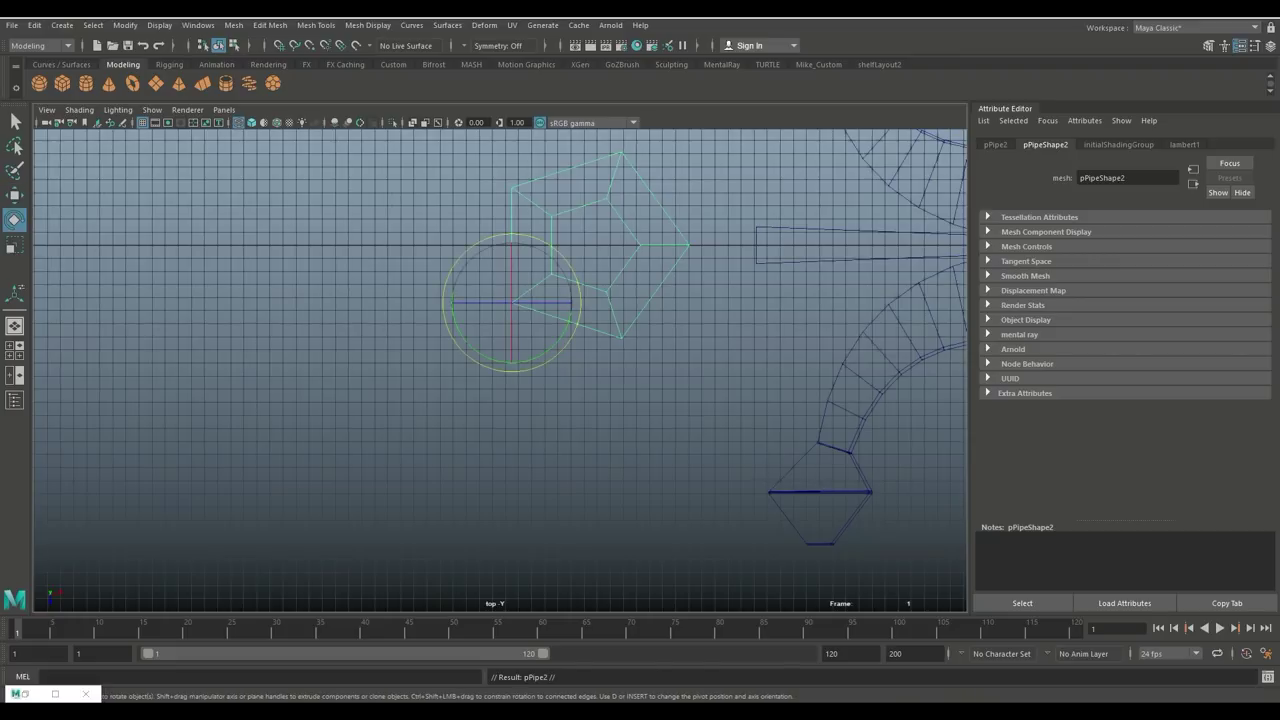
pyautogui.moveTo(572, 270)
pyautogui.mouseDown()
pyautogui.moveTo(578, 322)
pyautogui.moveTo(535, 368)
pyautogui.moveTo(557, 348)
pyautogui.mouseUp()
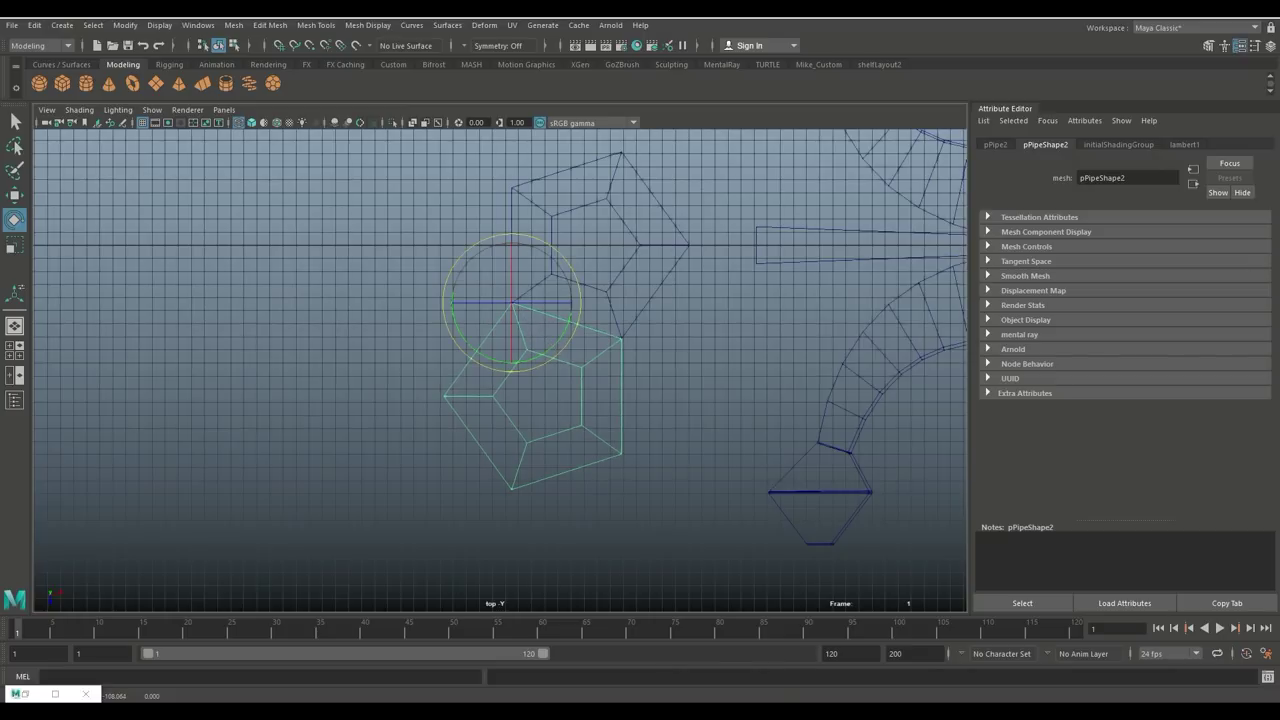
pyautogui.hotkey('shift', 'd')
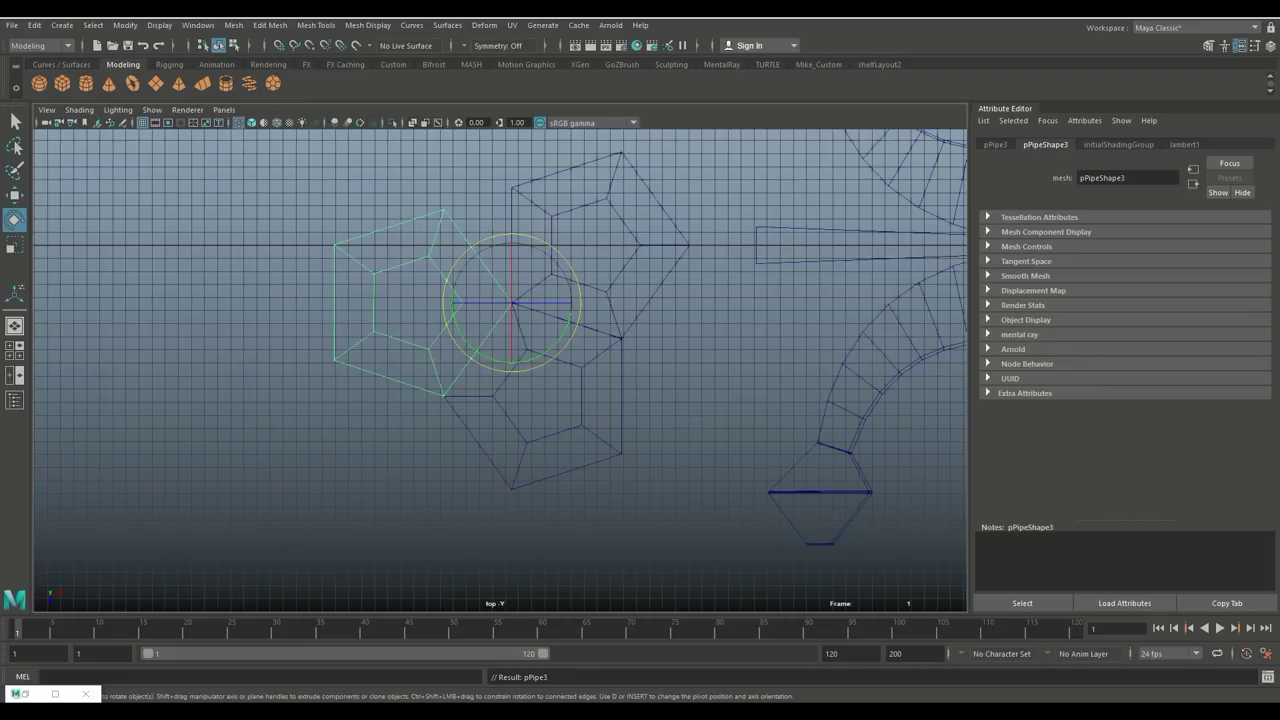
# Select all three pentagonal rings and combine them into one mesh
pyautogui.moveTo(495, 217); pyautogui.dragTo(561, 197, button='right')
pyautogui.moveTo(660, 180); pyautogui.dragTo(420, 430)
pyautogui.click(233, 25)
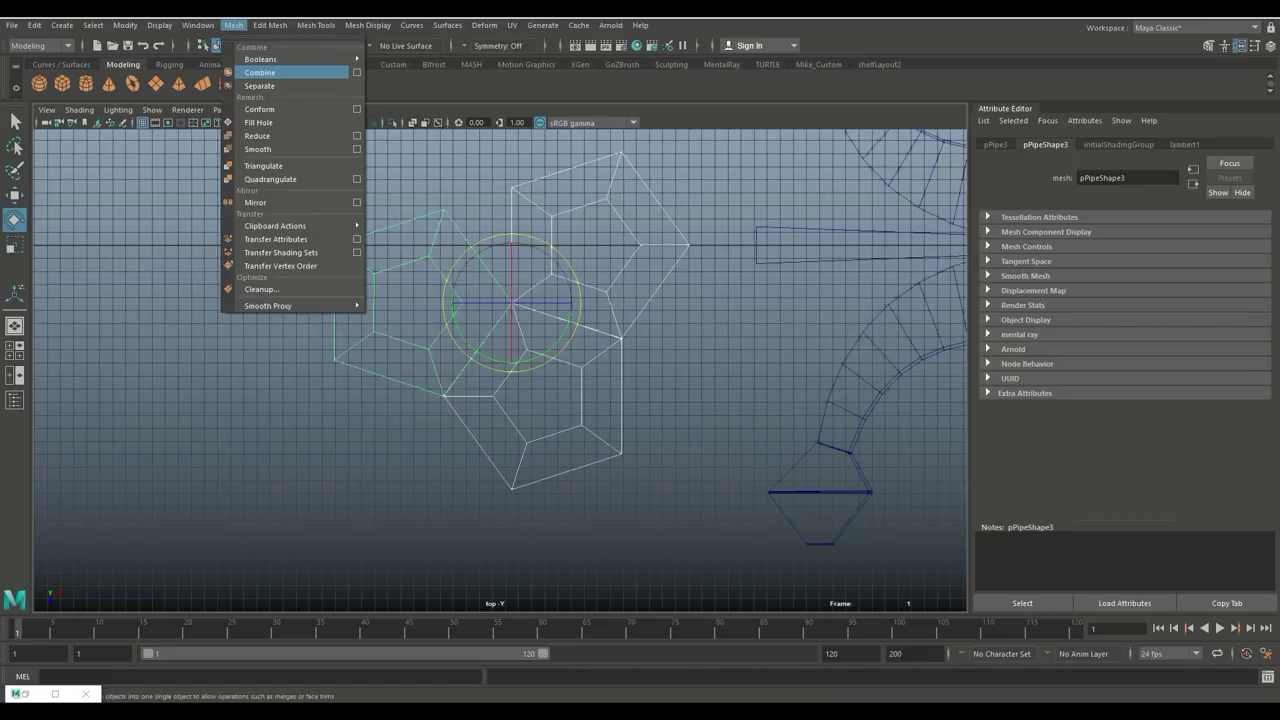
pyautogui.click(251, 72)
# Try to merge the separated outer corner vertices on both sides of the gap with a distance threshold of 1
pyautogui.moveTo(514, 189); pyautogui.dragTo(452, 189, button='right')
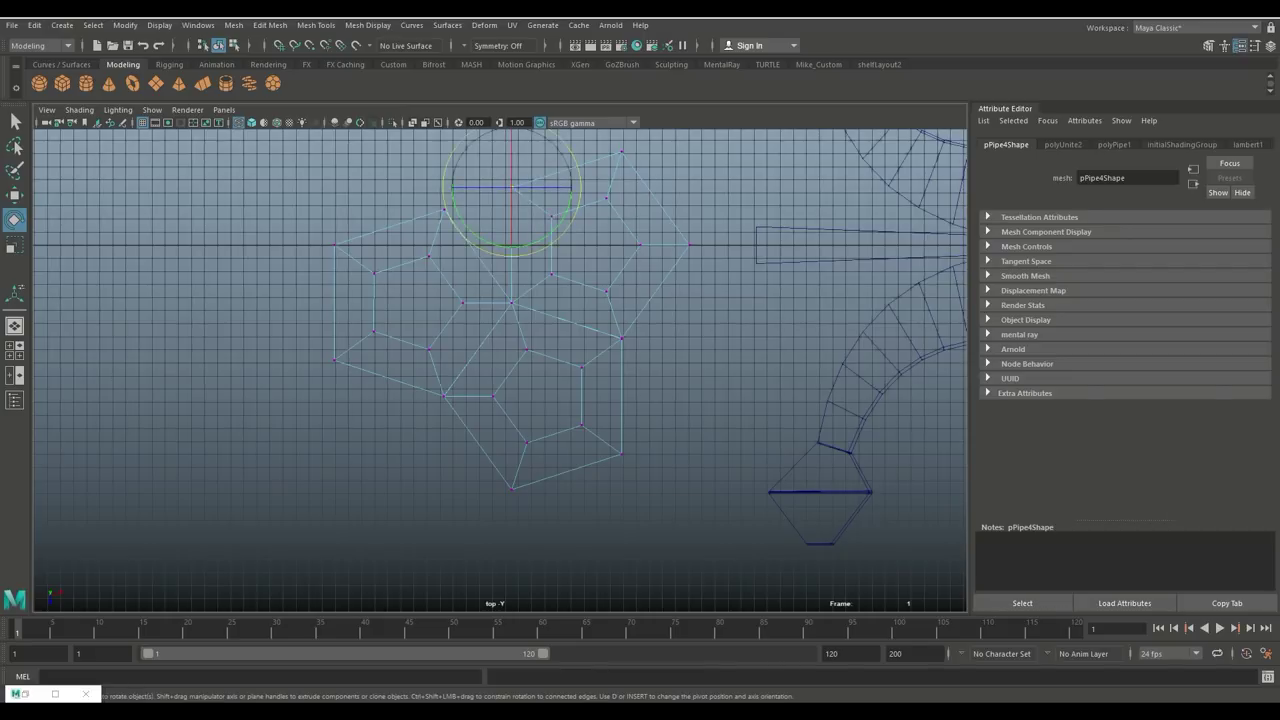
pyautogui.keyDown('shift'); pyautogui.click(443, 210); pyautogui.keyUp('shift')
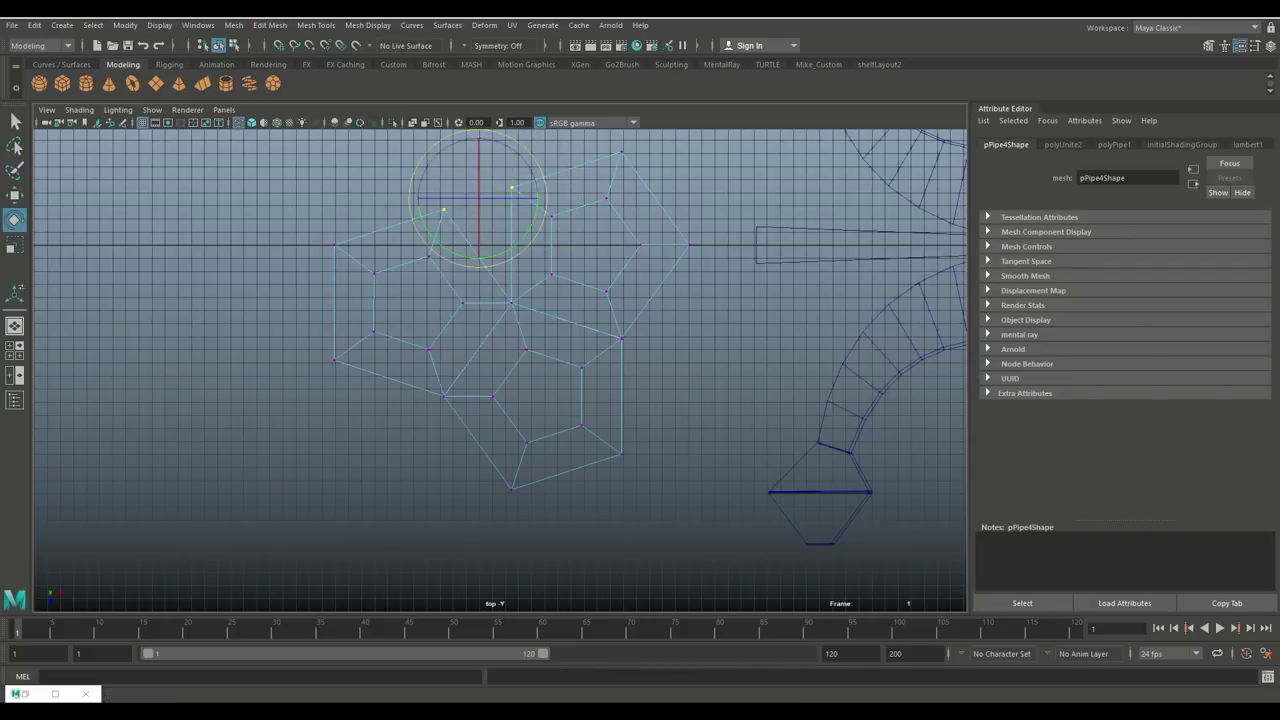
pyautogui.click(270, 25)
pyautogui.click(285, 165)
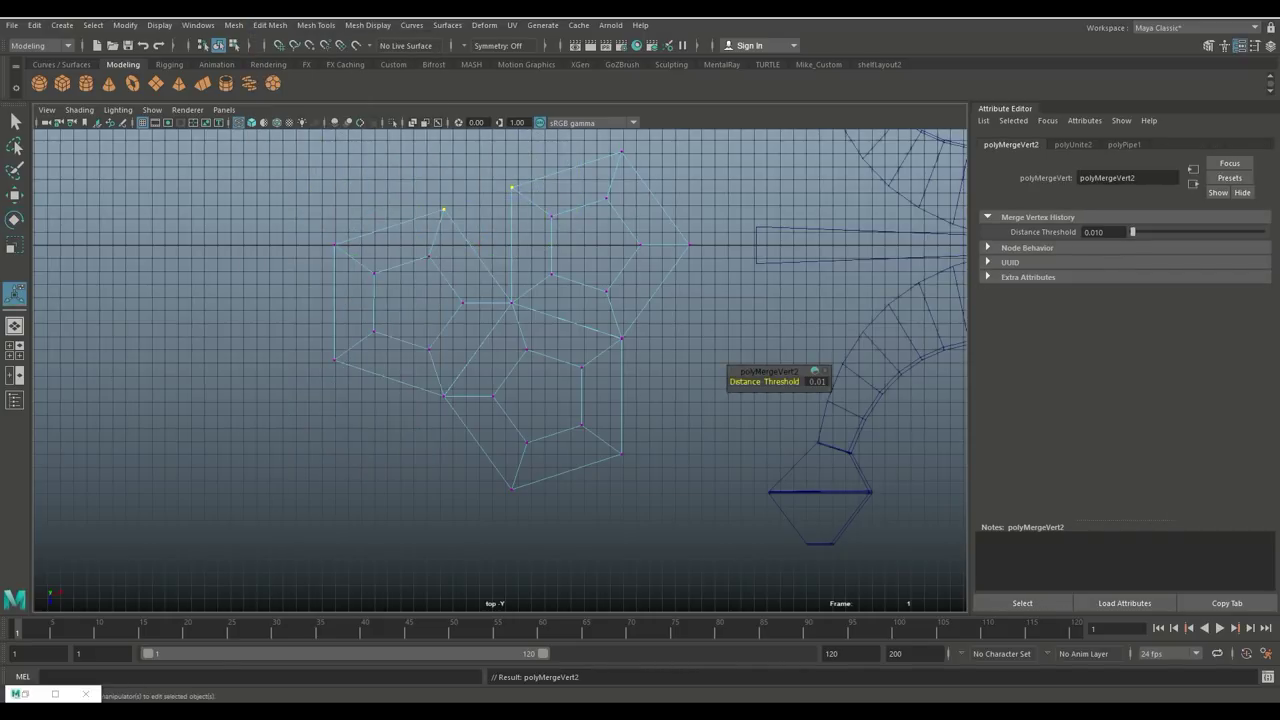
pyautogui.click(817, 381)
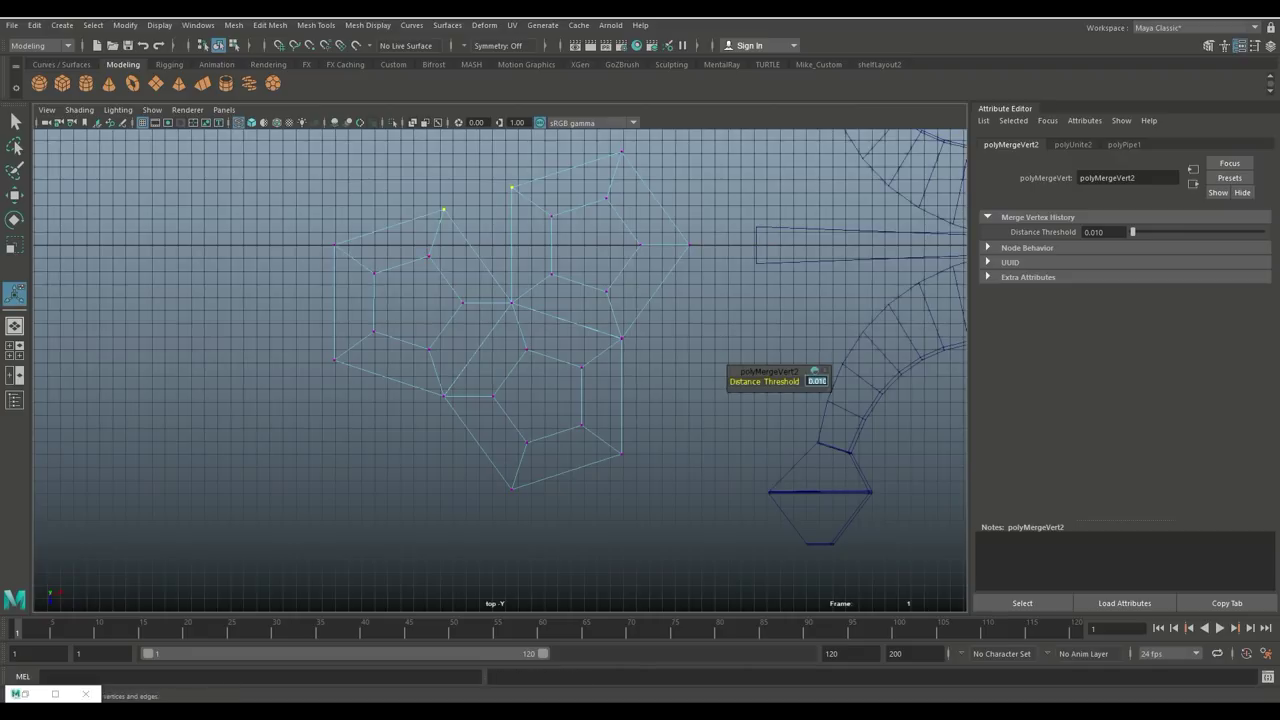
pyautogui.write('1')
pyautogui.press('Return')
pyautogui.click(291, 254)
# Scale the outer corner vertices on both sides of the gap together until they almost meet at their midpoint
pyautogui.click(512, 187)
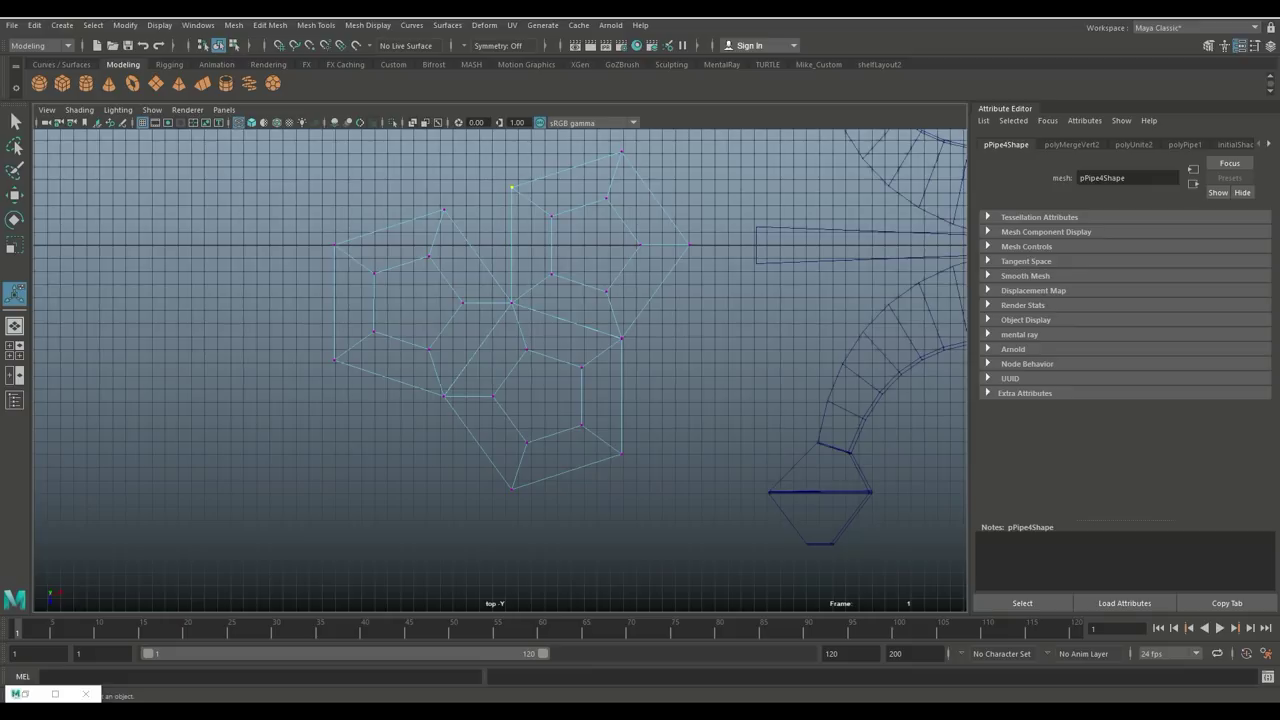
pyautogui.press('w')
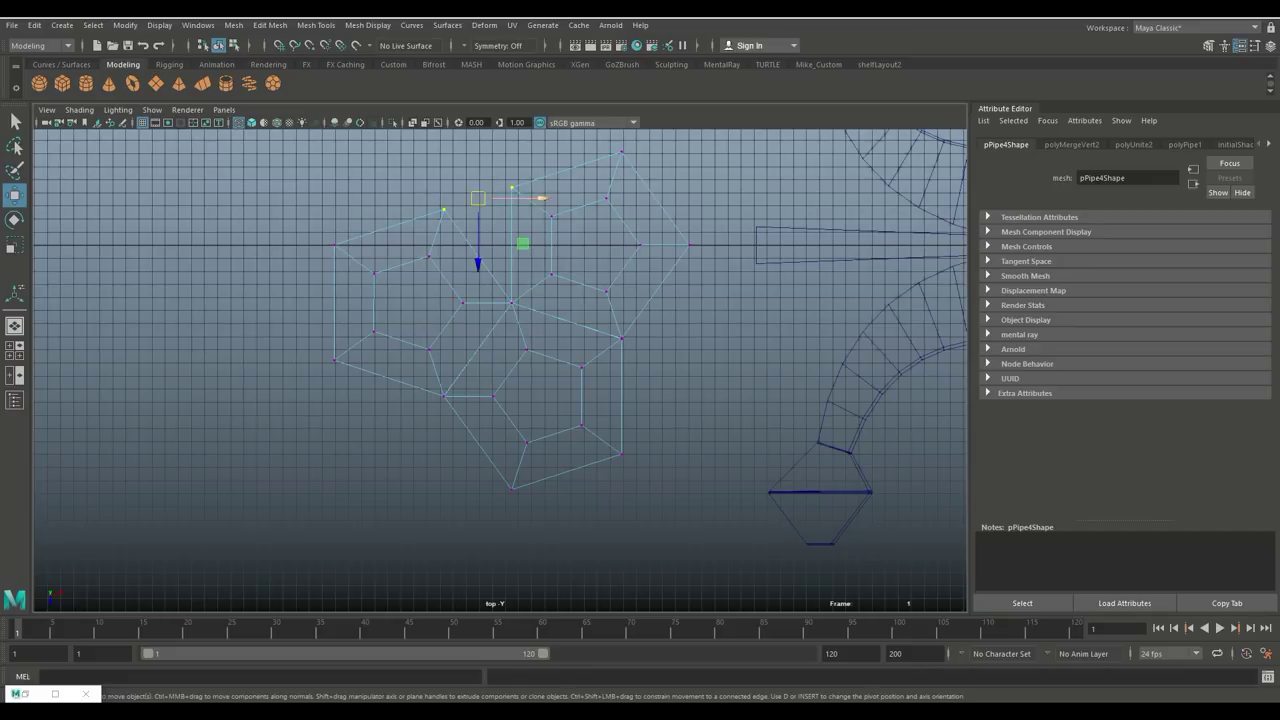
pyautogui.press('r')
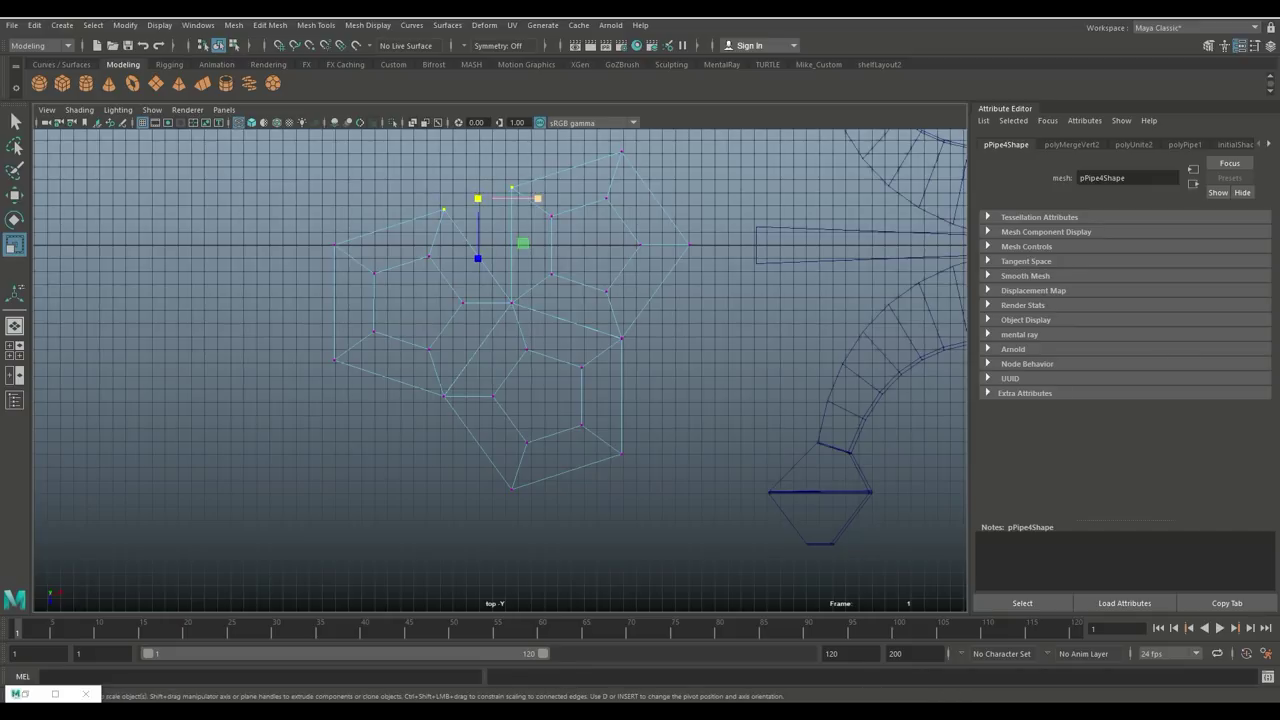
pyautogui.moveTo(477, 198)
pyautogui.mouseDown()
pyautogui.moveTo(422, 198)
pyautogui.moveTo(481, 201)
pyautogui.mouseUp()
# Merge the nearly touching corner vertices with a distance threshold of 1
pyautogui.click(270, 25)
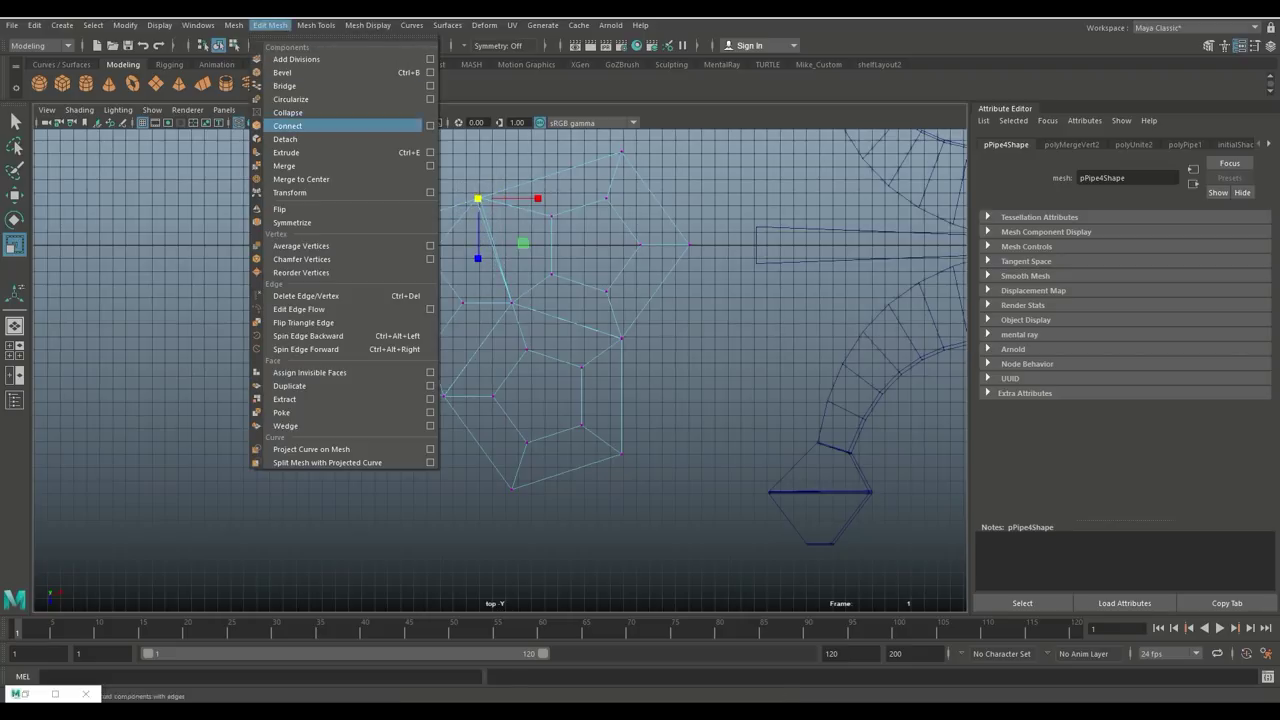
pyautogui.click(300, 165)
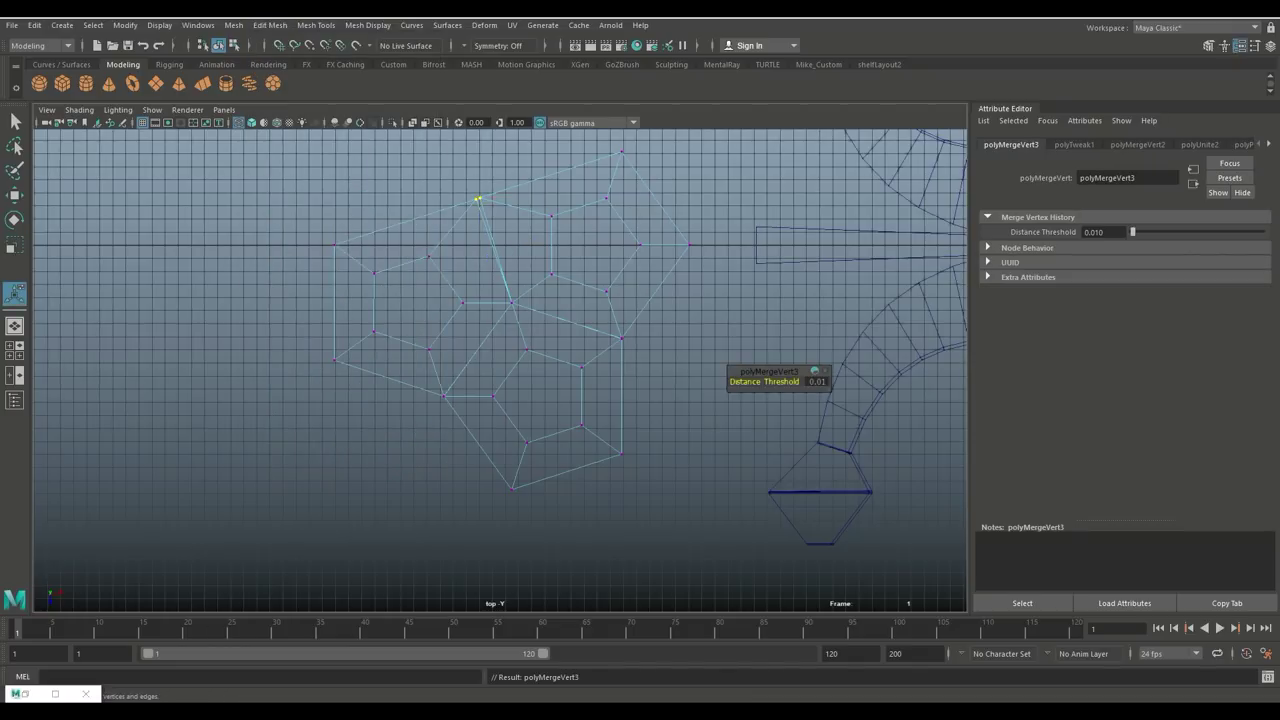
pyautogui.click(817, 382)
pyautogui.write('1')
pyautogui.press('Return')
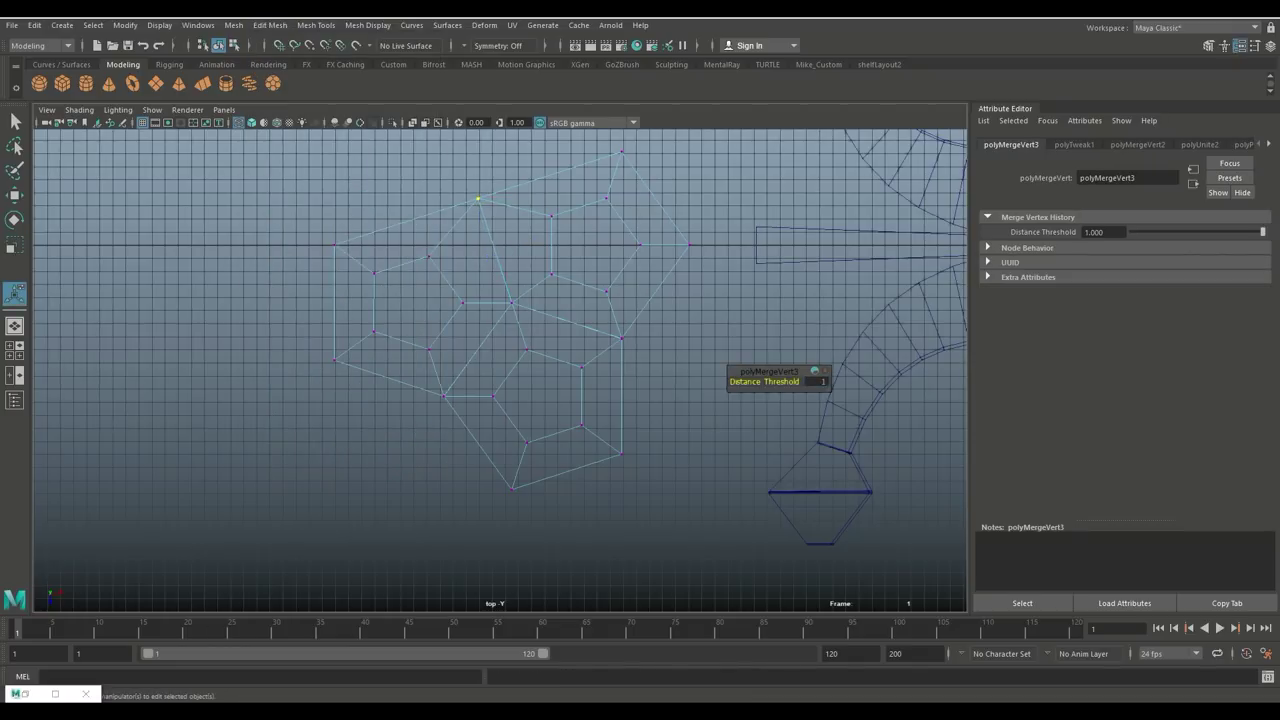
pyautogui.click(715, 430)
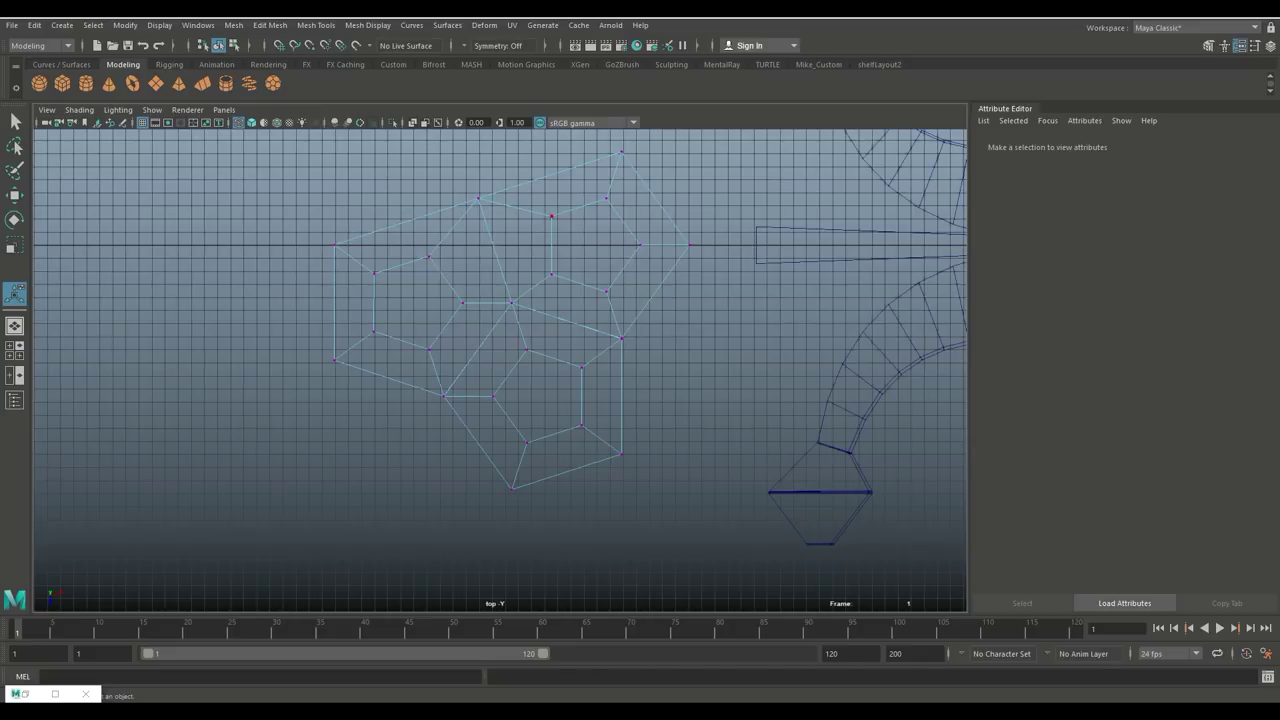
# Return to object mode and inspect the combined three-ring cluster beside the hinge in the perspective view
pyautogui.moveTo(478, 198); pyautogui.dragTo(541, 191, button='right')
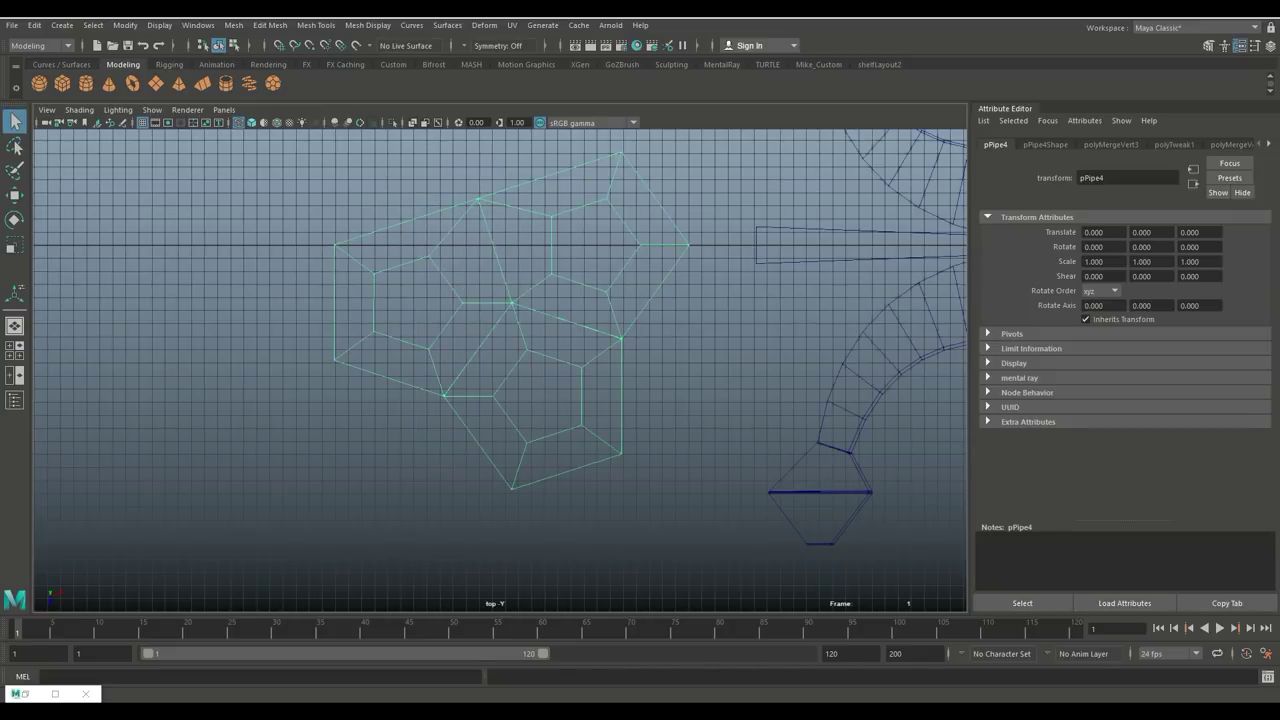
pyautogui.press('space')
pyautogui.press('space')
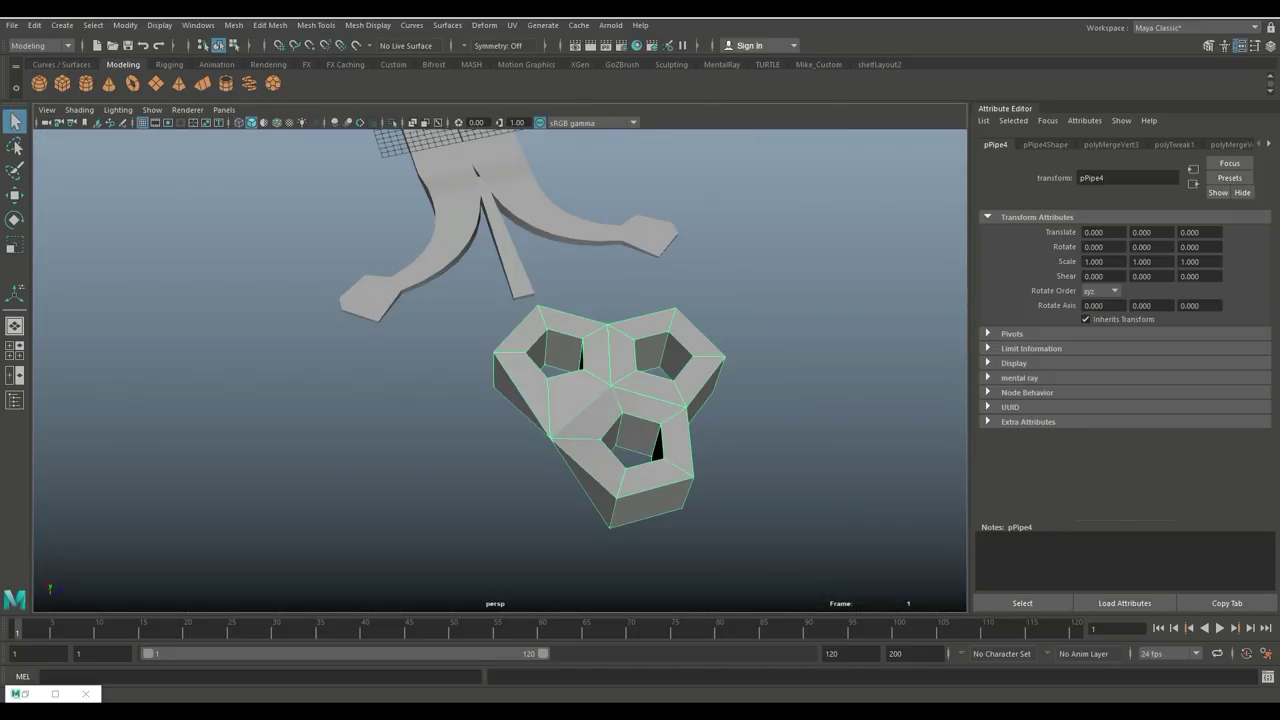
pyautogui.keyDown('alt'); pyautogui.moveTo(680, 340); pyautogui.dragTo(758, 310); pyautogui.keyUp('alt')
pyautogui.moveTo(670, 285); pyautogui.dragTo(736, 266, button='right')
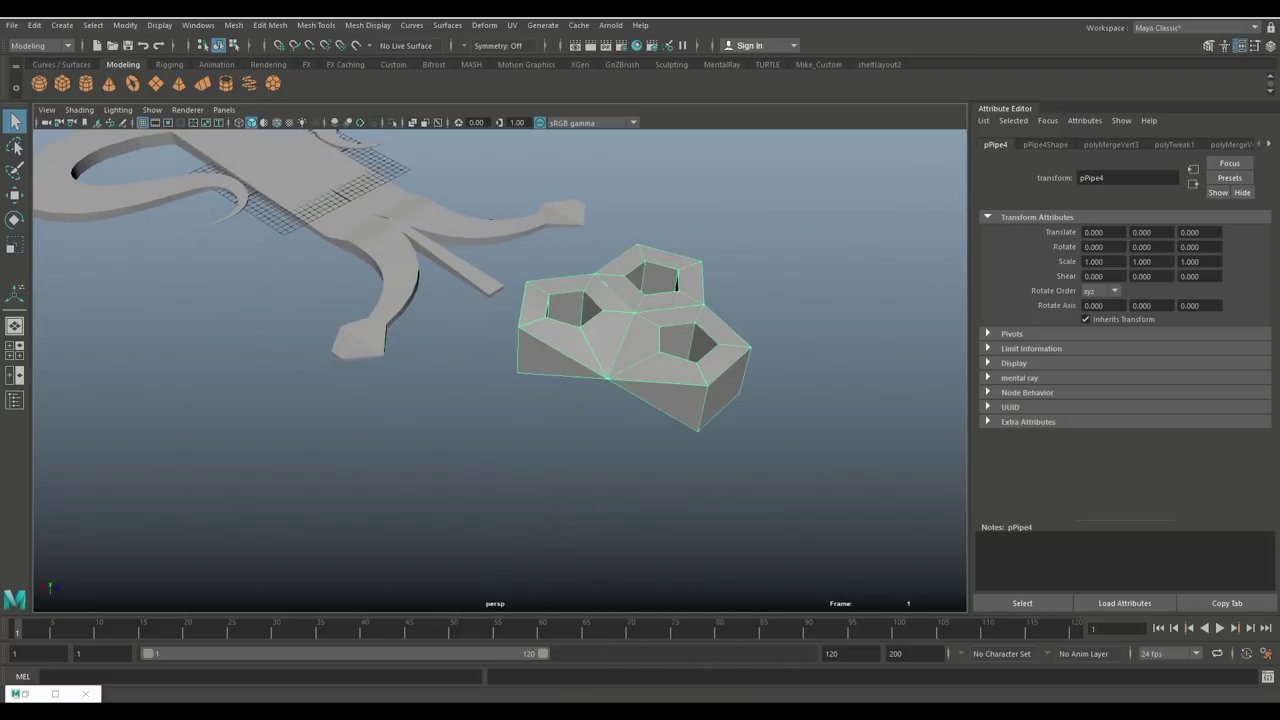
# Rotate the three-ring cluster to about -108.1° about the vertical axis and shift it onto the hinge's centreline at Z about -9.73
pyautogui.press('e')
pyautogui.moveTo(665, 376); pyautogui.dragTo(600, 354)
pyautogui.press('space')
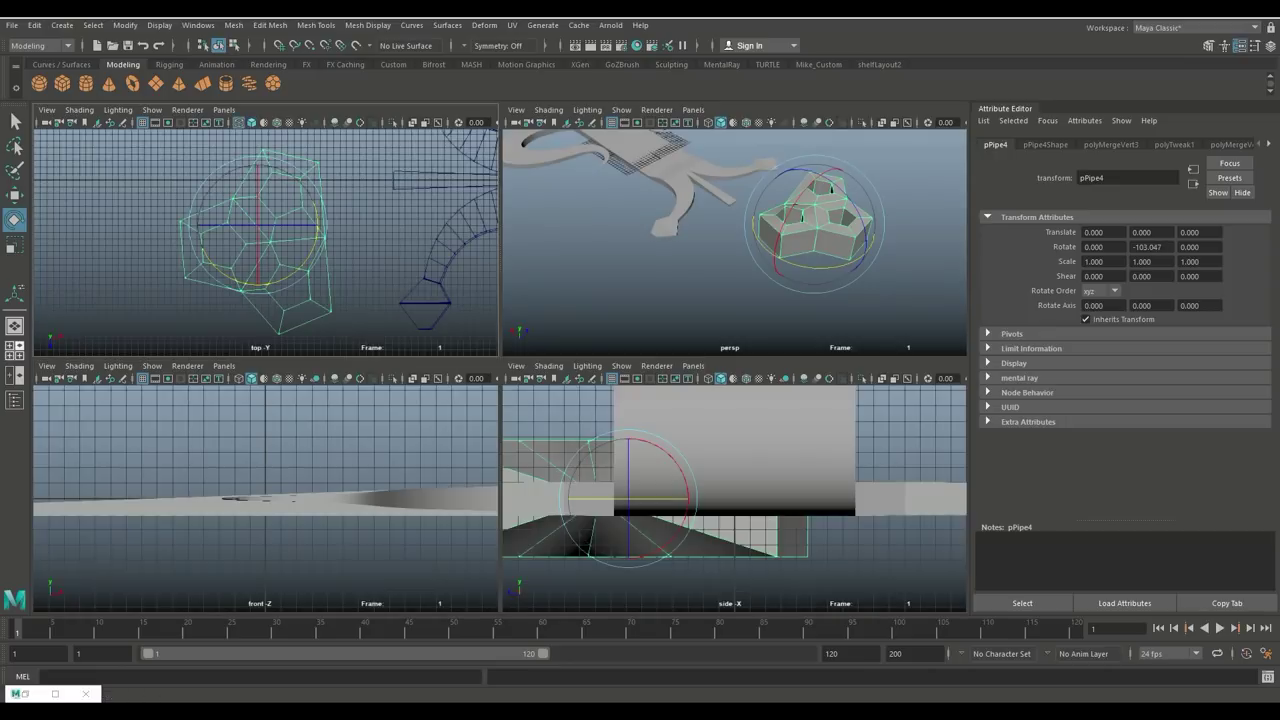
pyautogui.press('space')
pyautogui.keyDown('alt'); pyautogui.moveTo(468, 270); pyautogui.dragTo(430, 411, button='middle'); pyautogui.keyUp('alt')
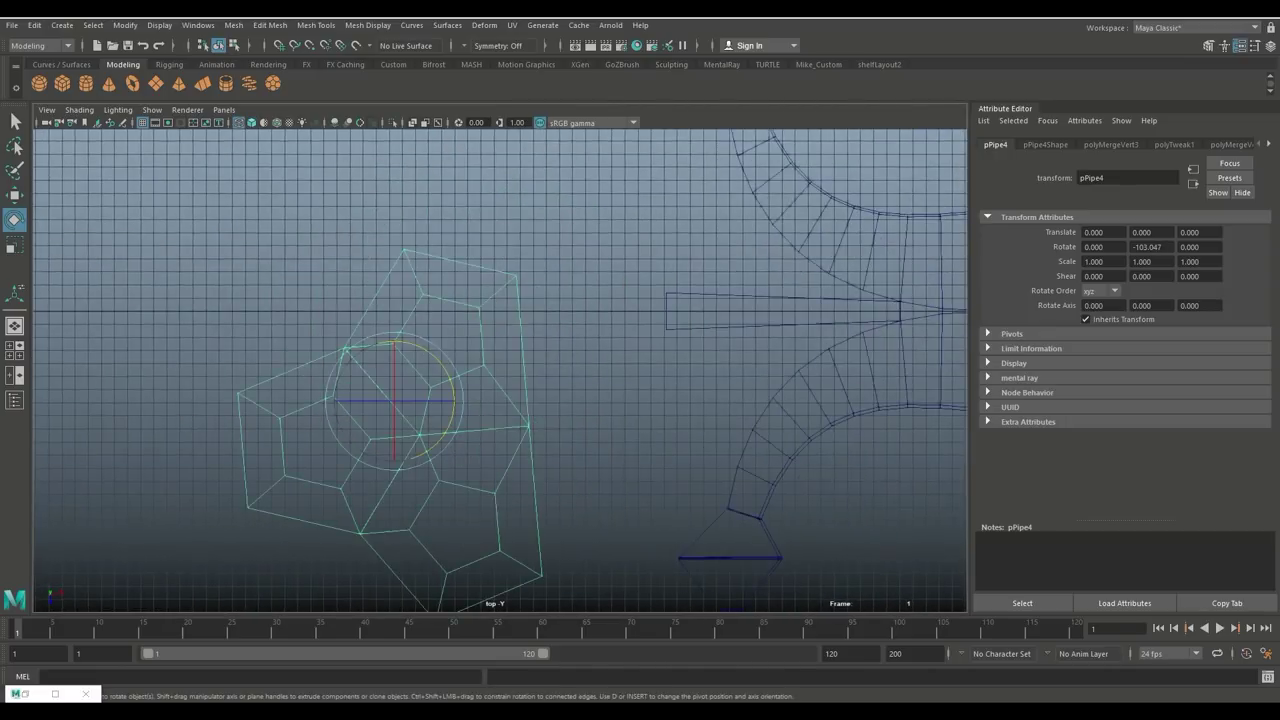
pyautogui.scroll(-1, 430, 411)
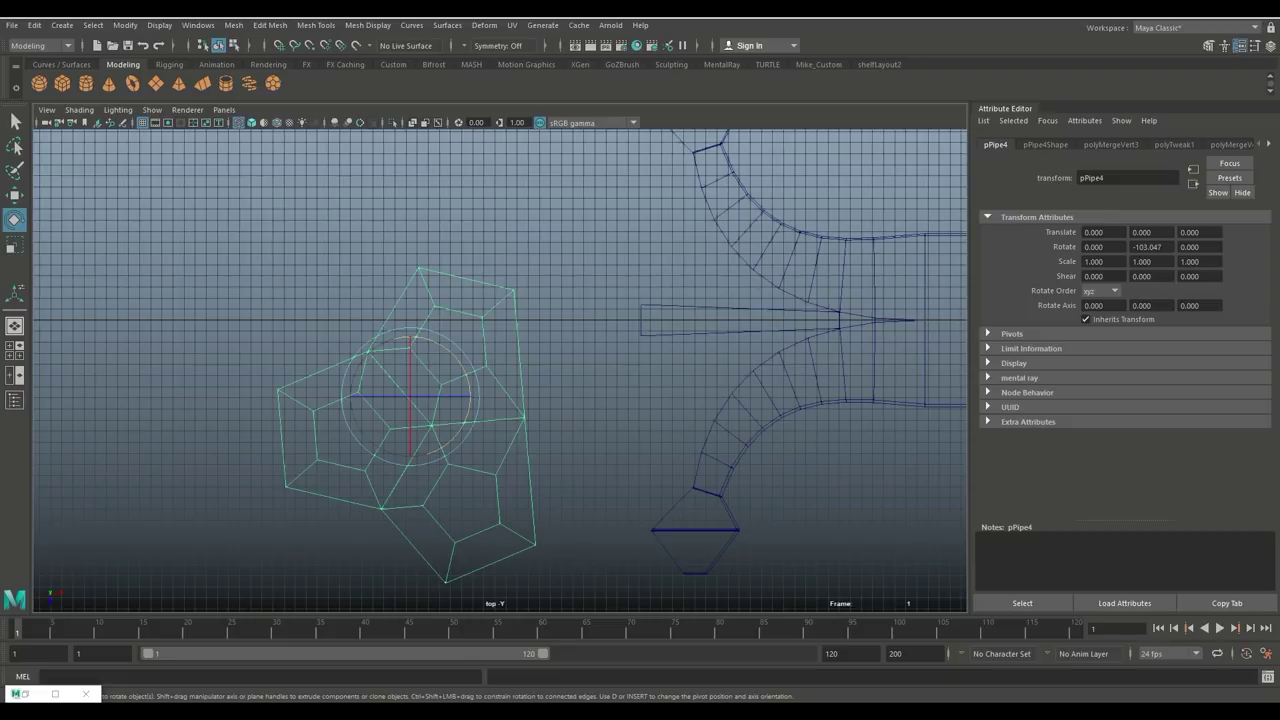
pyautogui.moveTo(466, 362); pyautogui.dragTo(469, 366)
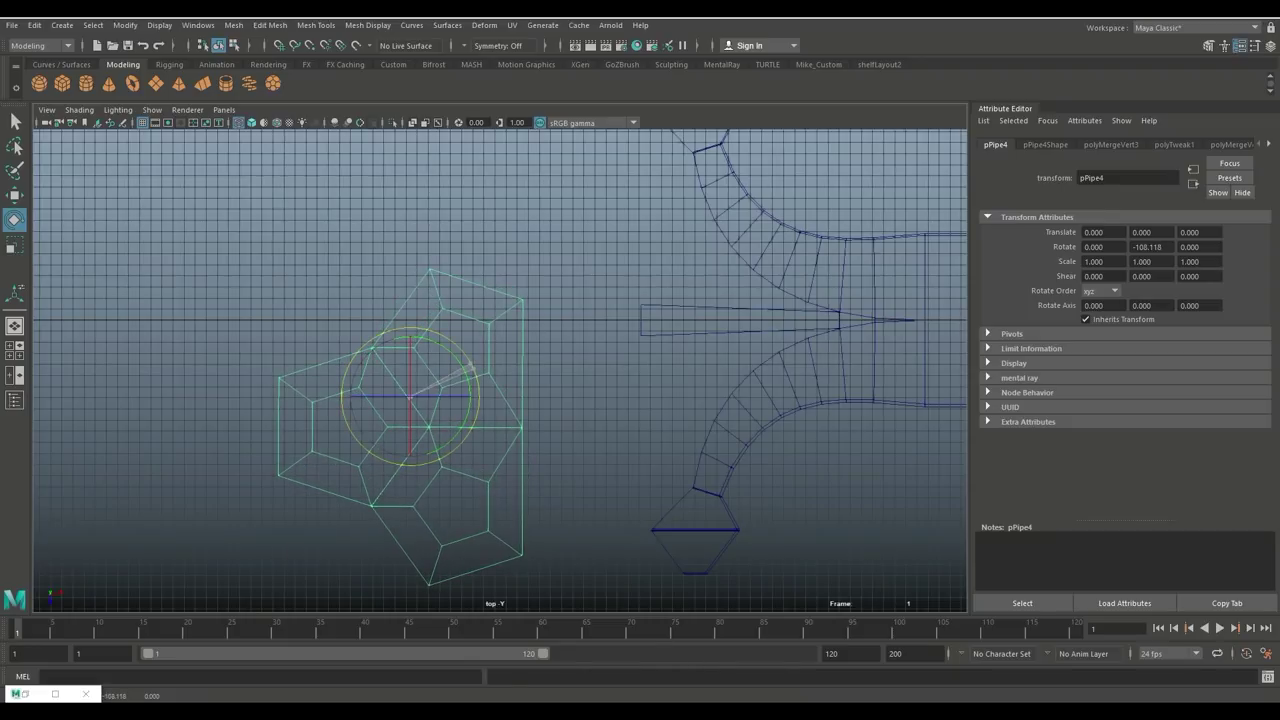
pyautogui.press('w')
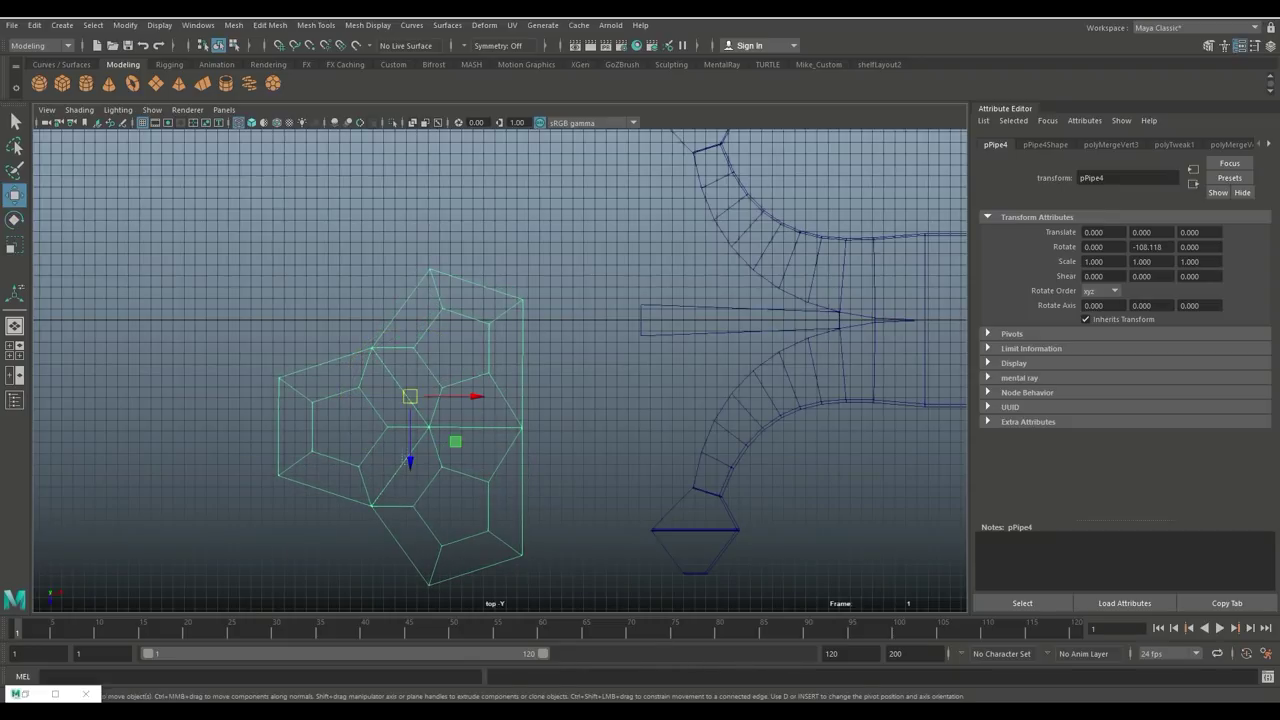
pyautogui.moveTo(410, 460); pyautogui.dragTo(410, 352)
# Centre the ring cluster's pivot and set the Scale tool's axis orientation to World
pyautogui.press('r')
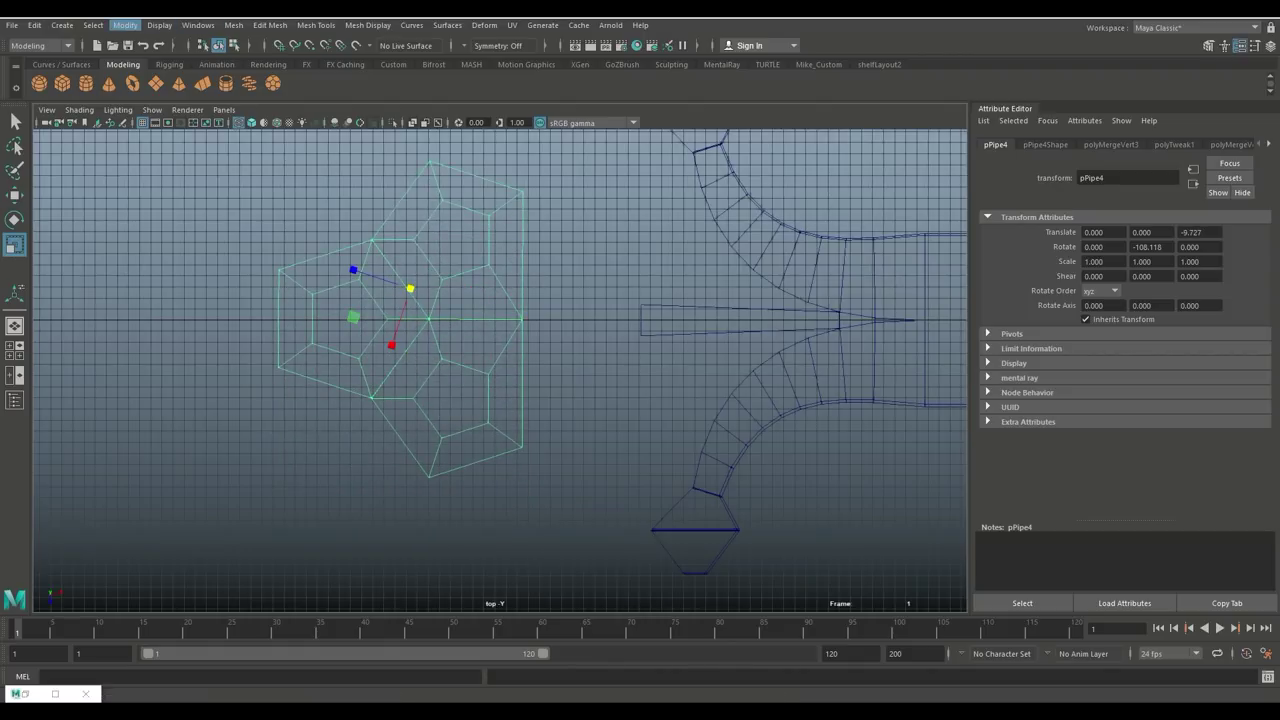
pyautogui.click(125, 25)
pyautogui.click(180, 120)
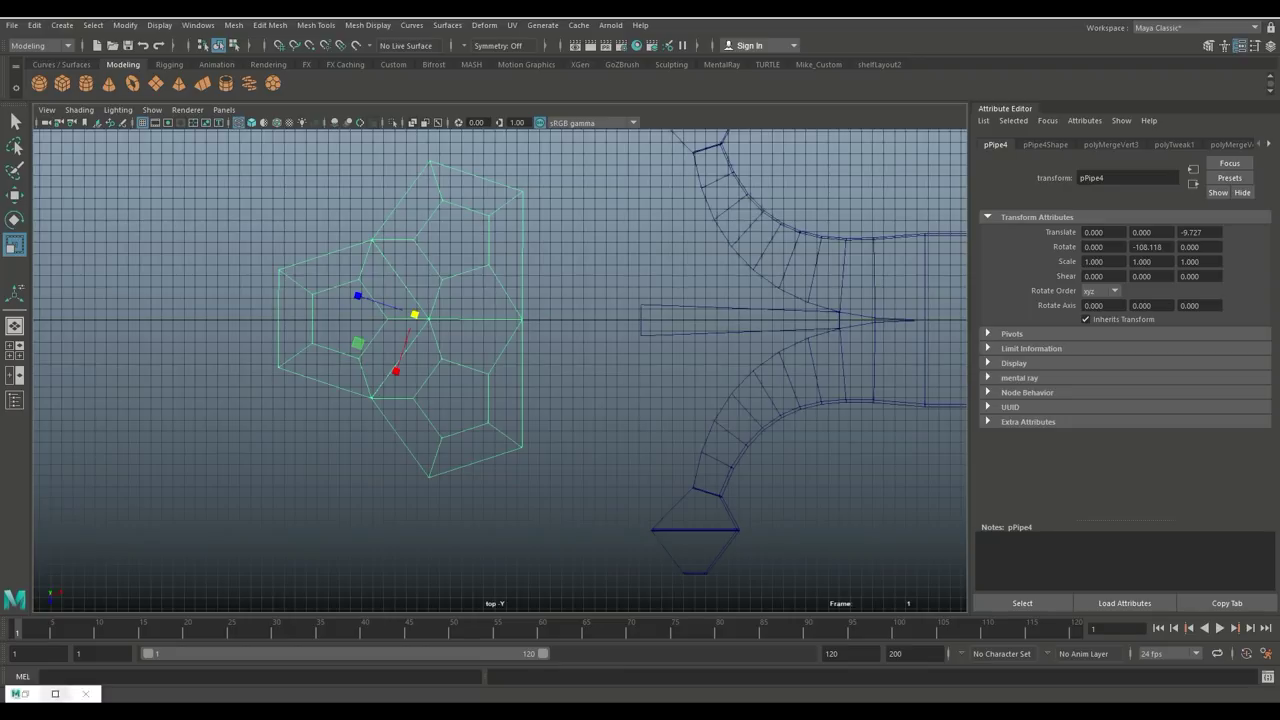
pyautogui.click(55, 694)
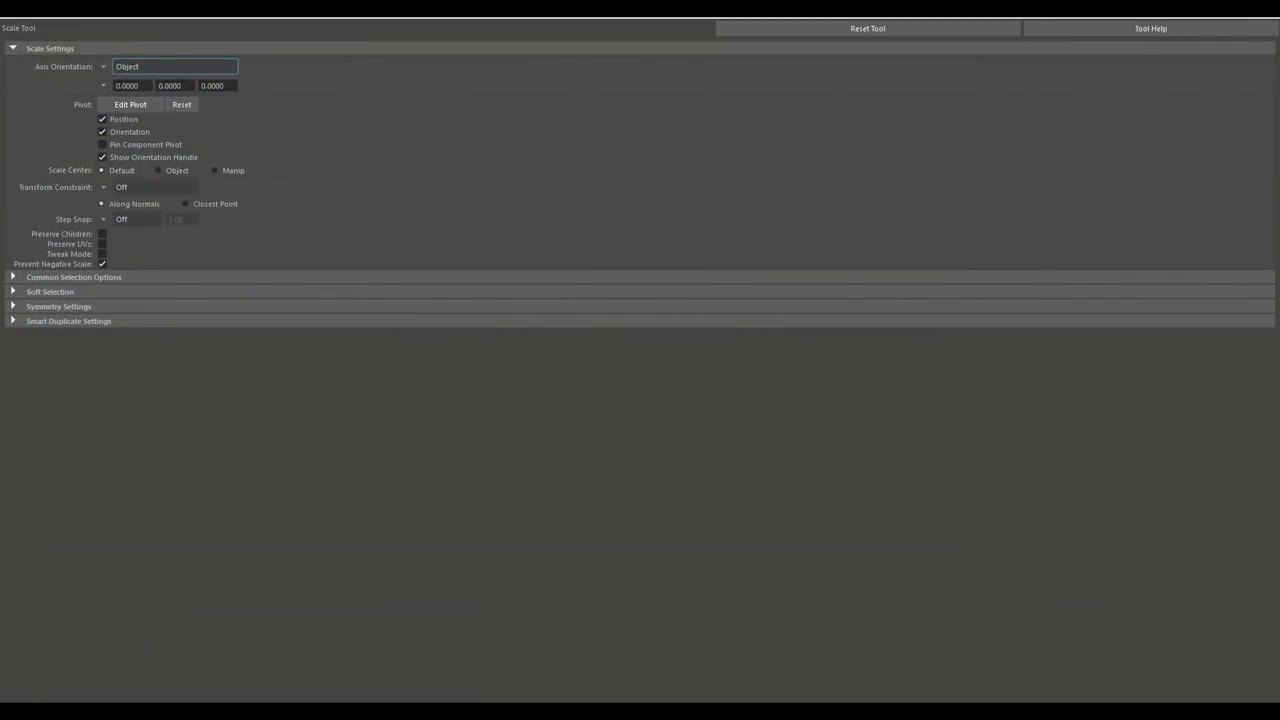
pyautogui.click(160, 67)
pyautogui.click(150, 83)
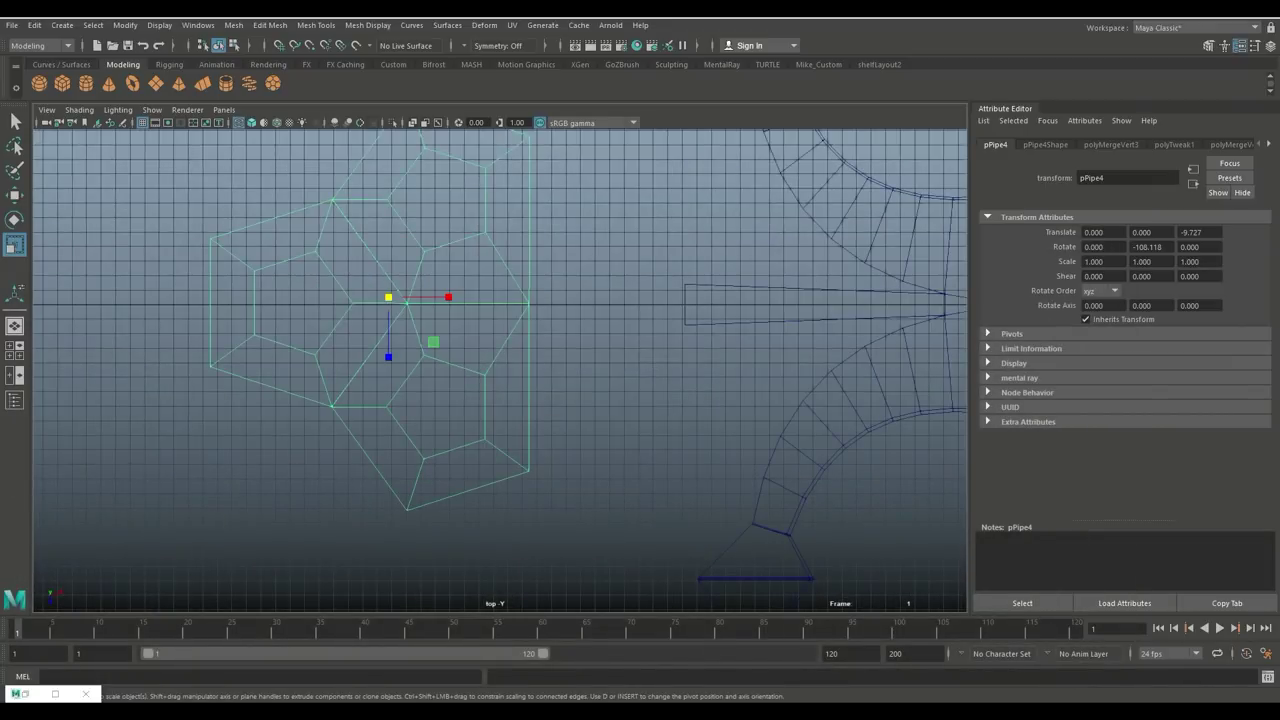
# Scale the ring cluster uniformly to about 0.476 and move it along the centreline until it overlaps the end of the central prong
pyautogui.press('w')
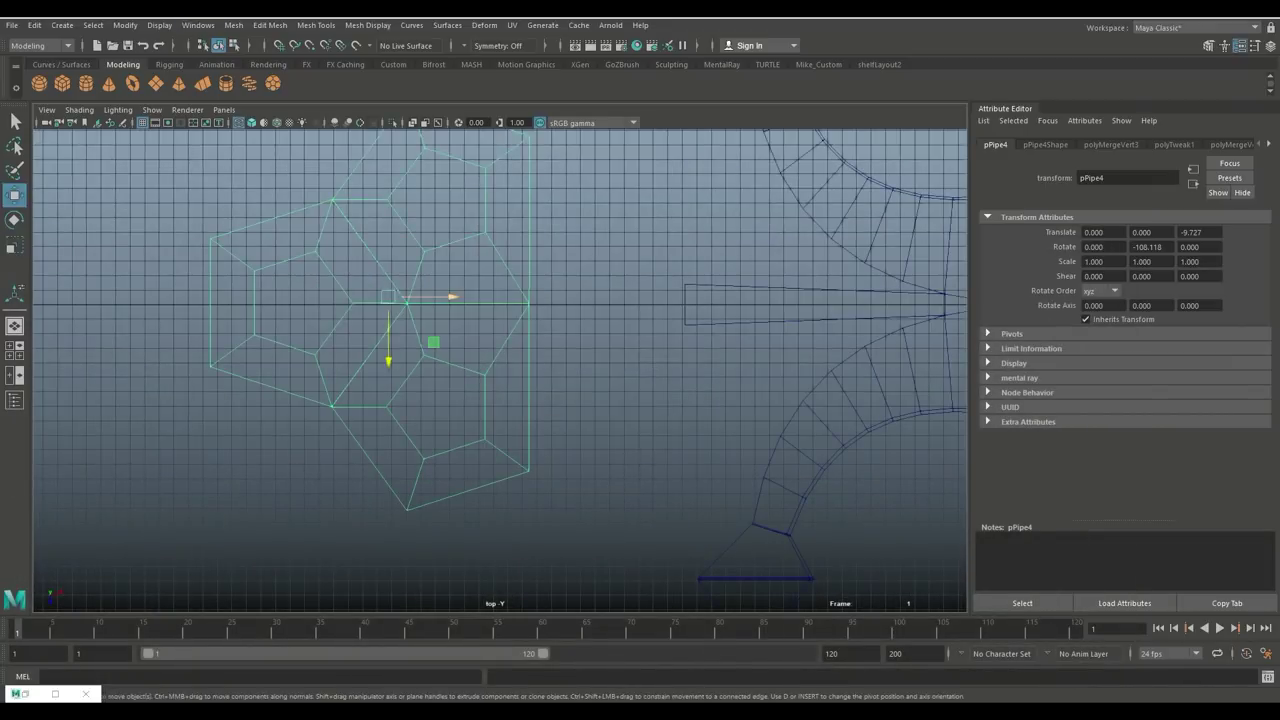
pyautogui.moveTo(388, 297); pyautogui.dragTo(543, 353)
pyautogui.press('r')
pyautogui.press('w')
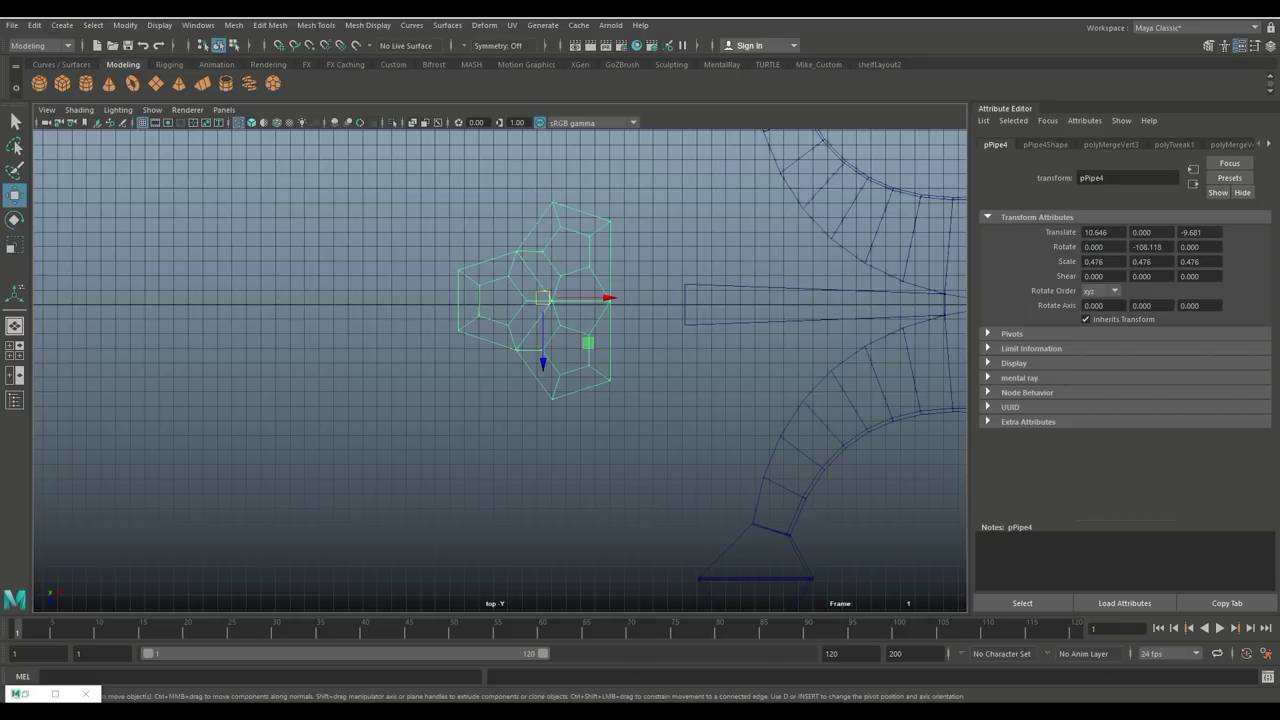
pyautogui.moveTo(543, 297); pyautogui.dragTo(630, 301)
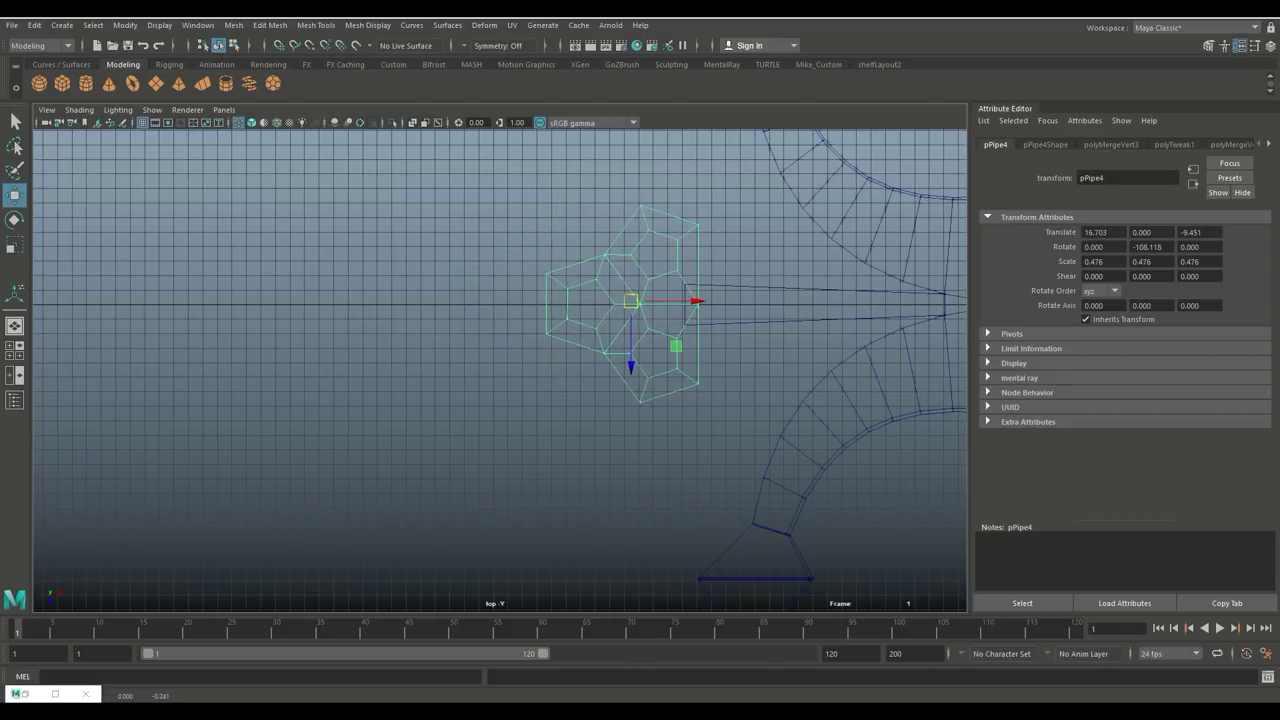
pyautogui.press('space')
pyautogui.press('space')
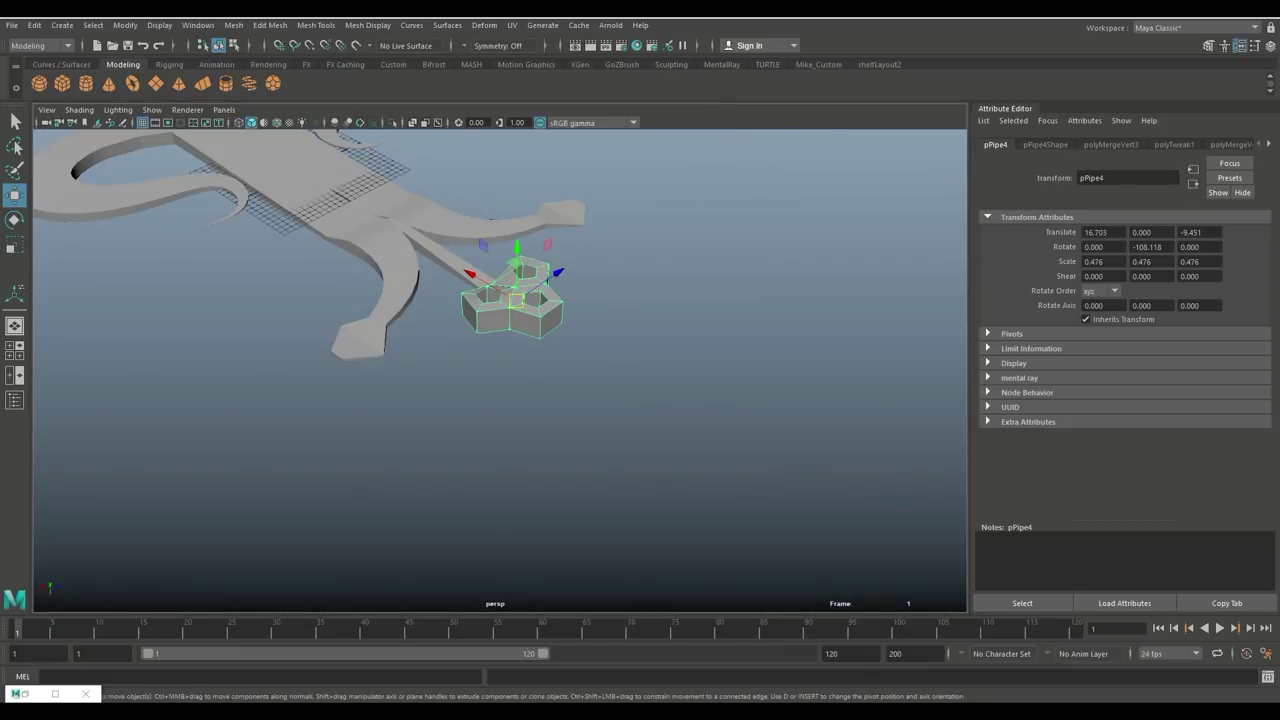
# Raise the vertices at the central prong's tip slightly where it meets the ring cluster
pyautogui.keyDown('alt'); pyautogui.moveTo(480, 370); pyautogui.dragTo(625, 325); pyautogui.keyUp('alt')
pyautogui.keyDown('alt'); pyautogui.moveTo(500, 350); pyautogui.dragTo(590, 355, button='right'); pyautogui.keyUp('alt')
pyautogui.keyDown('alt'); pyautogui.moveTo(500, 350); pyautogui.dragTo(785, 355); pyautogui.keyUp('alt')
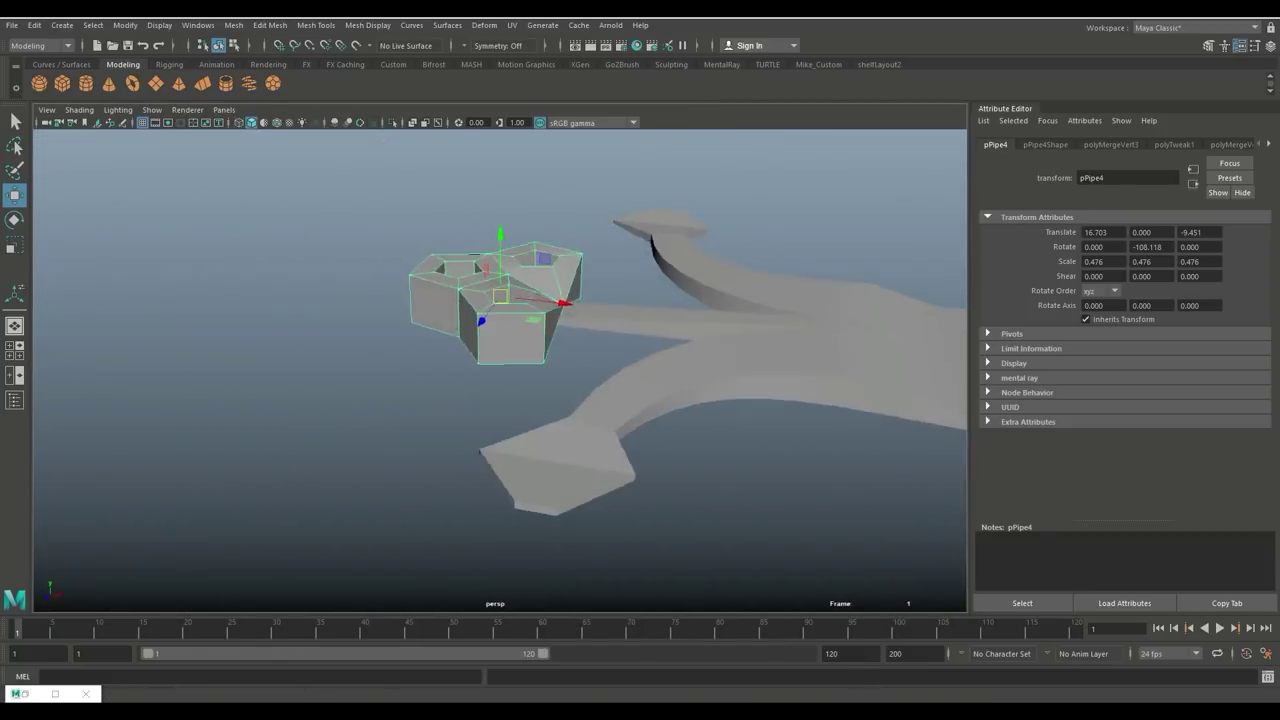
pyautogui.keyDown('alt'); pyautogui.moveTo(620, 380); pyautogui.dragTo(645, 375); pyautogui.keyUp('alt')
pyautogui.click(613, 311)
pyautogui.moveTo(613, 311); pyautogui.dragTo(550, 311, button='right')
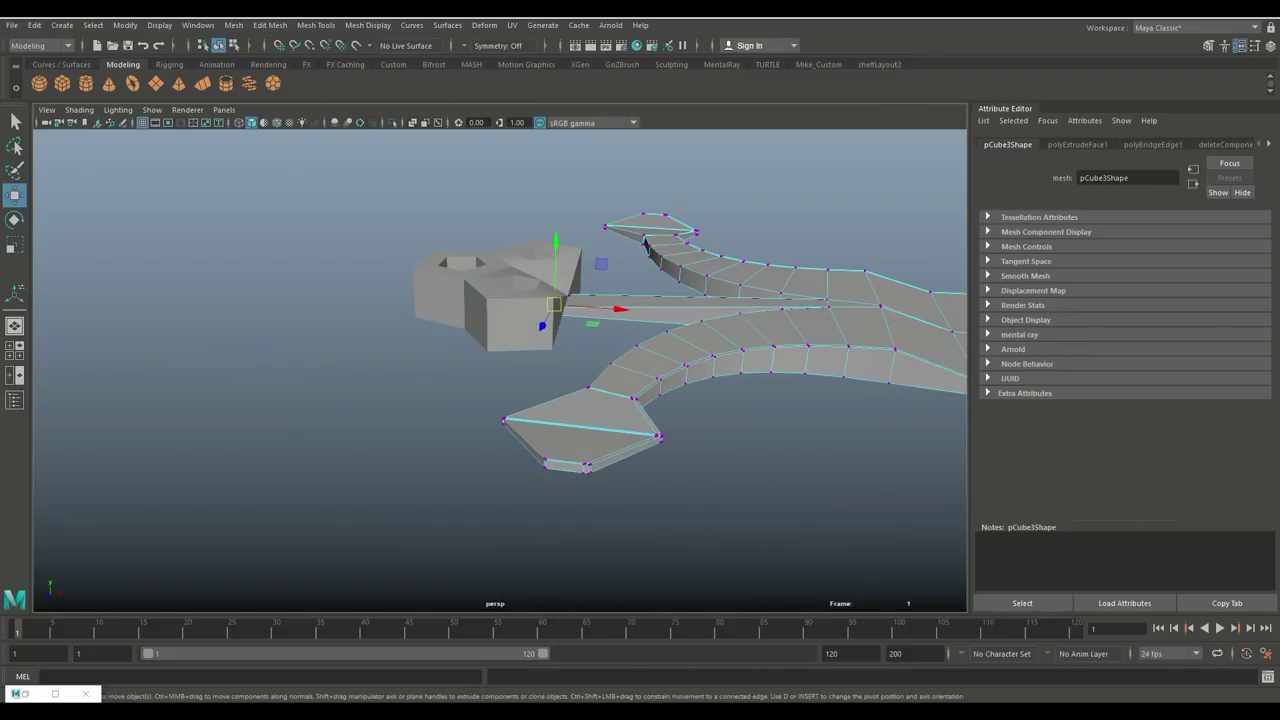
pyautogui.moveTo(556, 241); pyautogui.dragTo(556, 233)
pyautogui.click(540, 205)
# Return the hinge to object mode and combine it with the ring cluster into one mesh
pyautogui.scroll(-7, 540, 300)
pyautogui.keyDown('alt'); pyautogui.moveTo(540, 300); pyautogui.dragTo(550, 410); pyautogui.keyUp('alt')
pyautogui.keyDown('alt'); pyautogui.moveTo(732, 328); pyautogui.dragTo(615, 311, button='middle'); pyautogui.keyUp('alt')
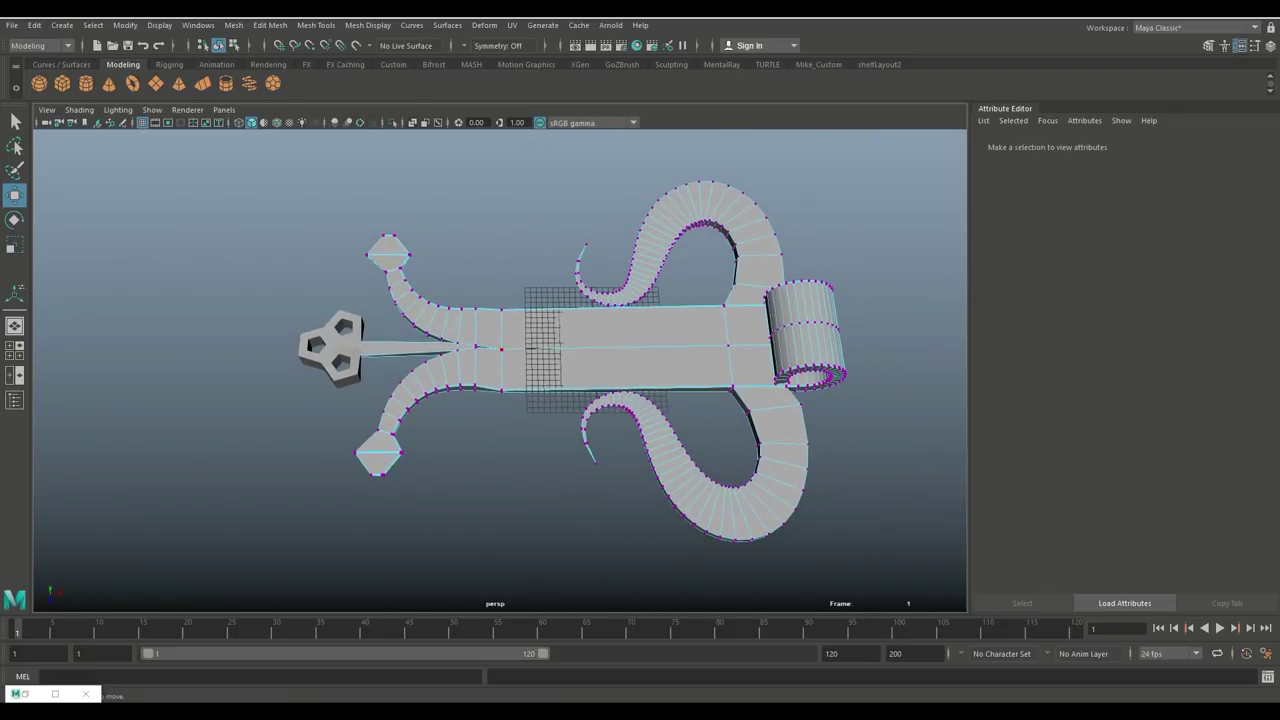
pyautogui.rightClick(615, 311)
pyautogui.click(680, 292)
pyautogui.keyDown('shift'); pyautogui.click(347, 347); pyautogui.keyUp('shift')
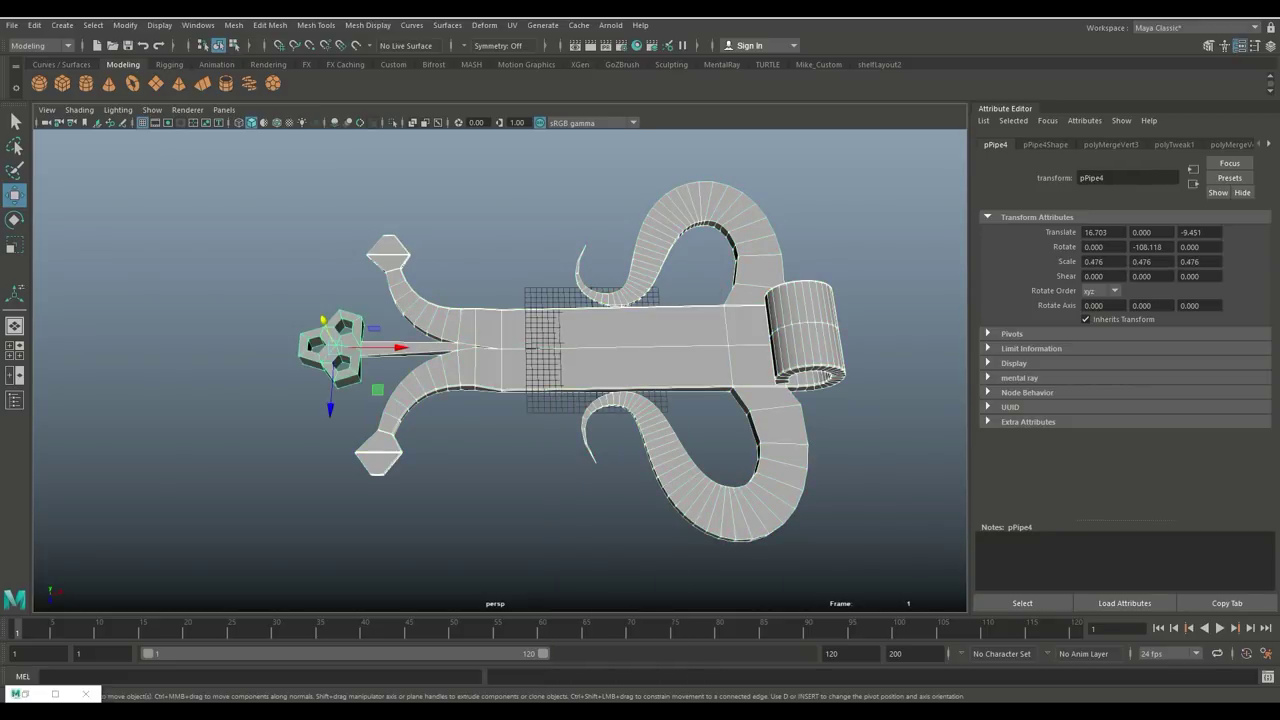
pyautogui.click(233, 25)
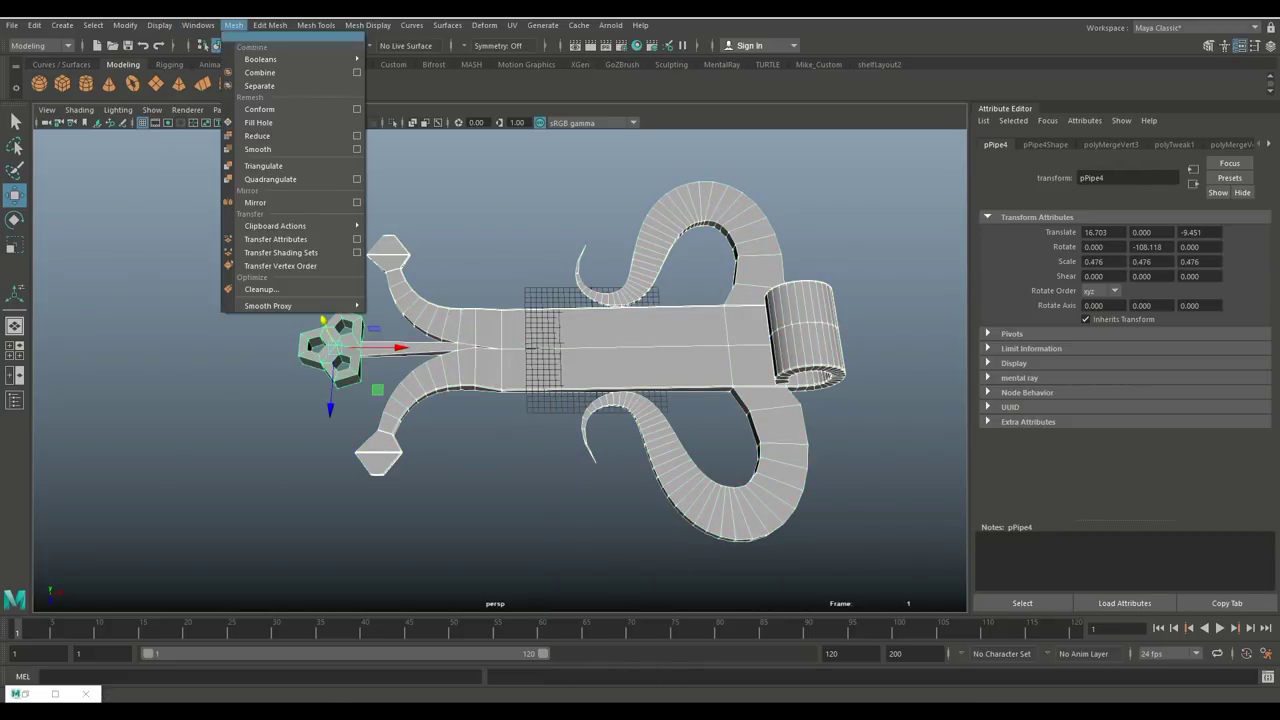
pyautogui.click(260, 72)
pyautogui.click(480, 220)
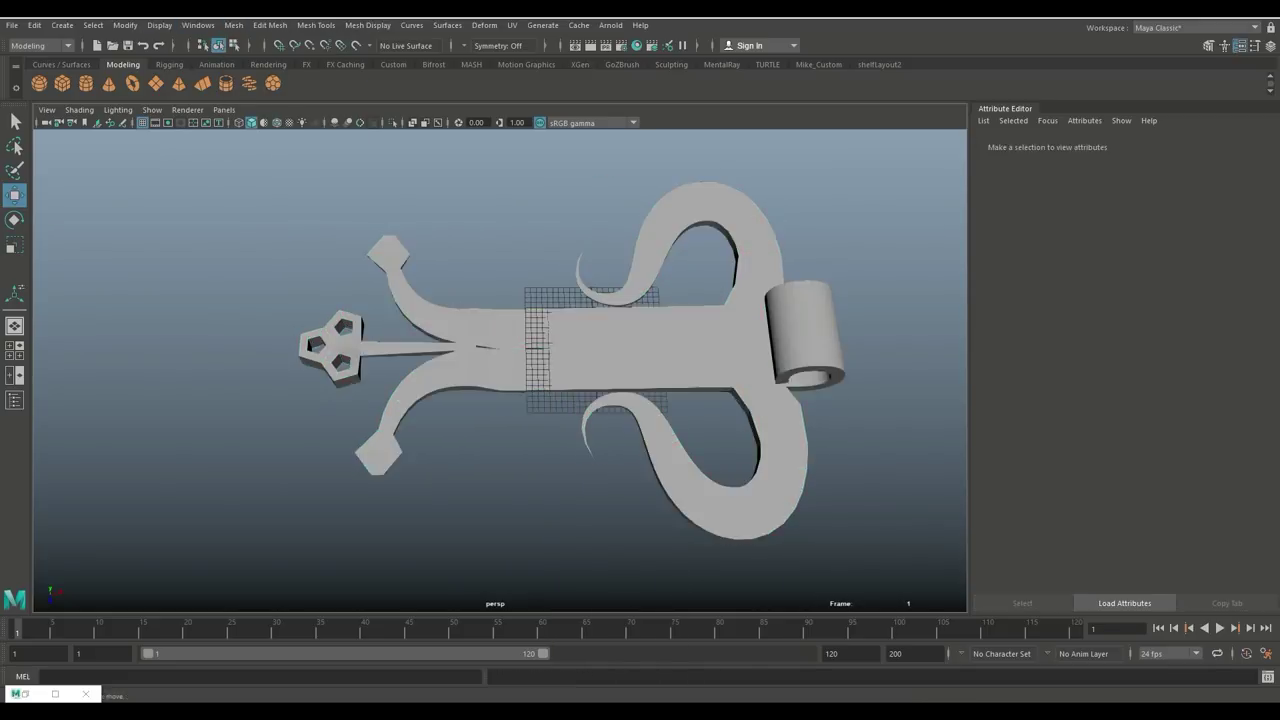
# Create a polygon cube, stretch it into a thin bar across the hinge plate, and raise it to about Y 1.135
pyautogui.scroll(-5, 480, 240)
pyautogui.keyDown('alt'); pyautogui.moveTo(480, 240); pyautogui.dragTo(520, 195); pyautogui.keyUp('alt')
pyautogui.keyDown('alt'); pyautogui.moveTo(530, 335); pyautogui.dragTo(412, 335, button='middle'); pyautogui.keyUp('alt')
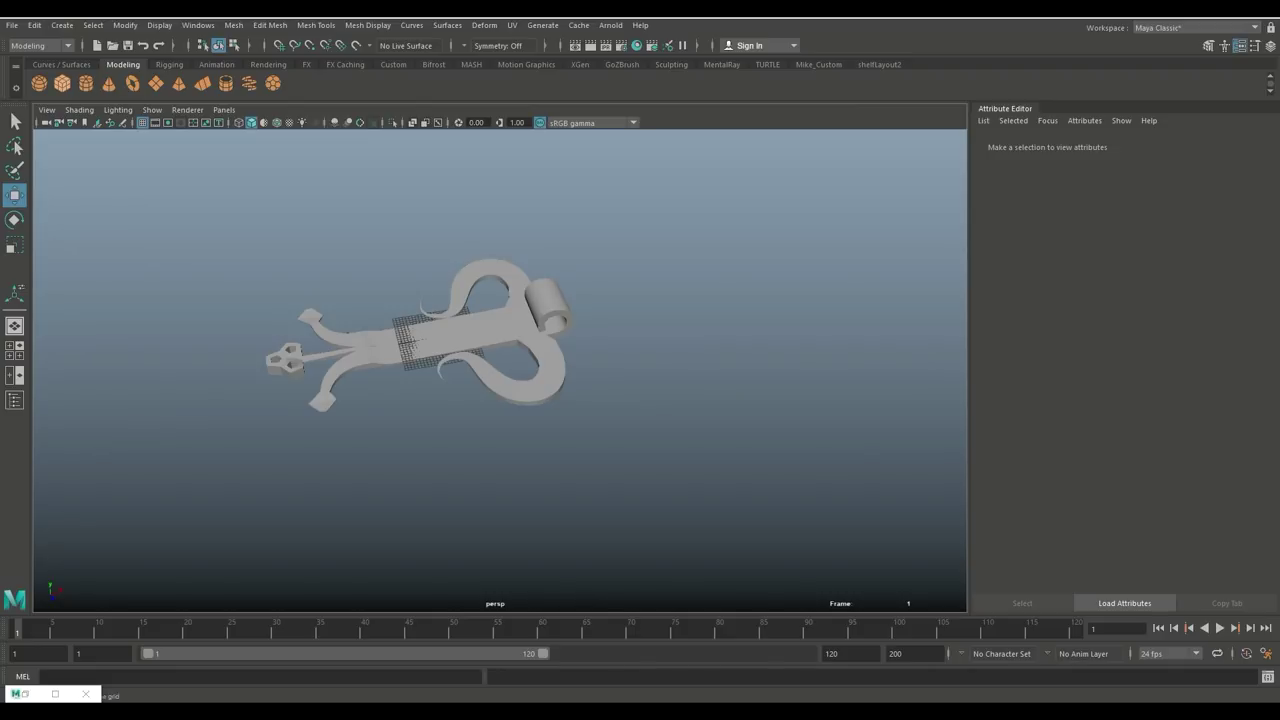
pyautogui.click(63, 83)
pyautogui.scroll(3, 440, 330)
pyautogui.keyDown('alt'); pyautogui.moveTo(440, 340); pyautogui.dragTo(600, 325); pyautogui.keyUp('alt')
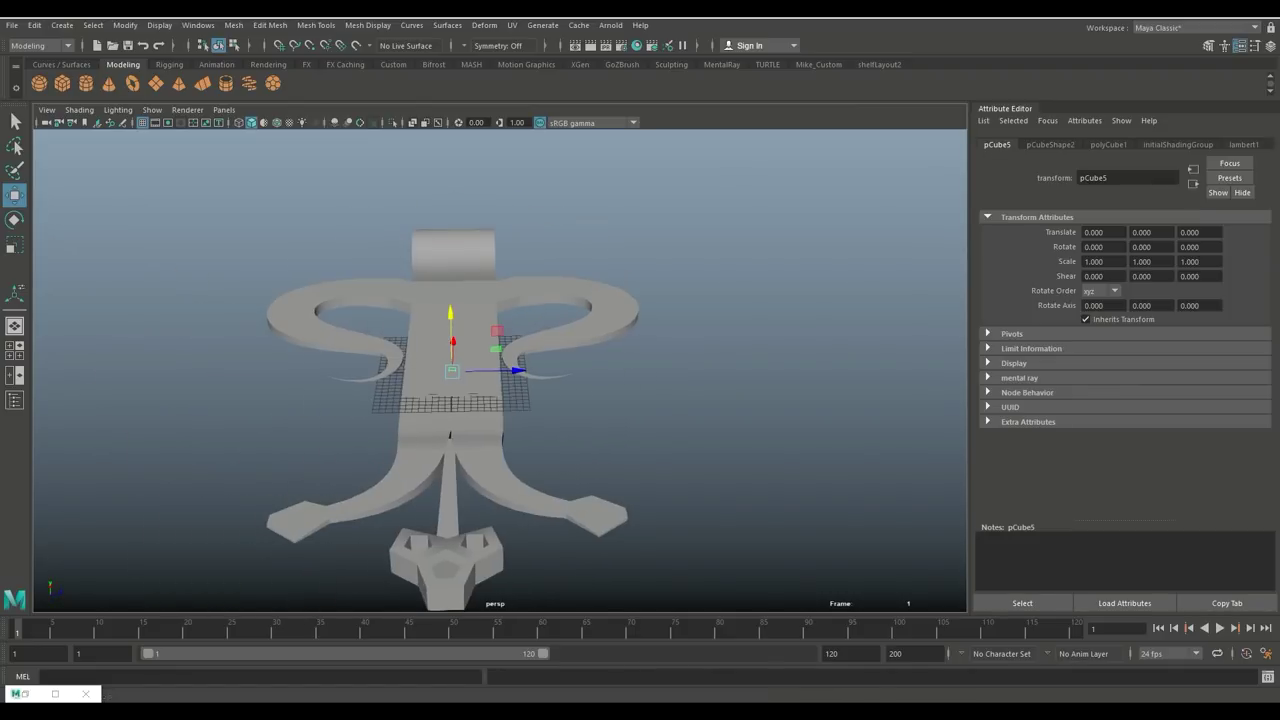
pyautogui.press('r')
pyautogui.moveTo(512, 371); pyautogui.dragTo(512, 371)
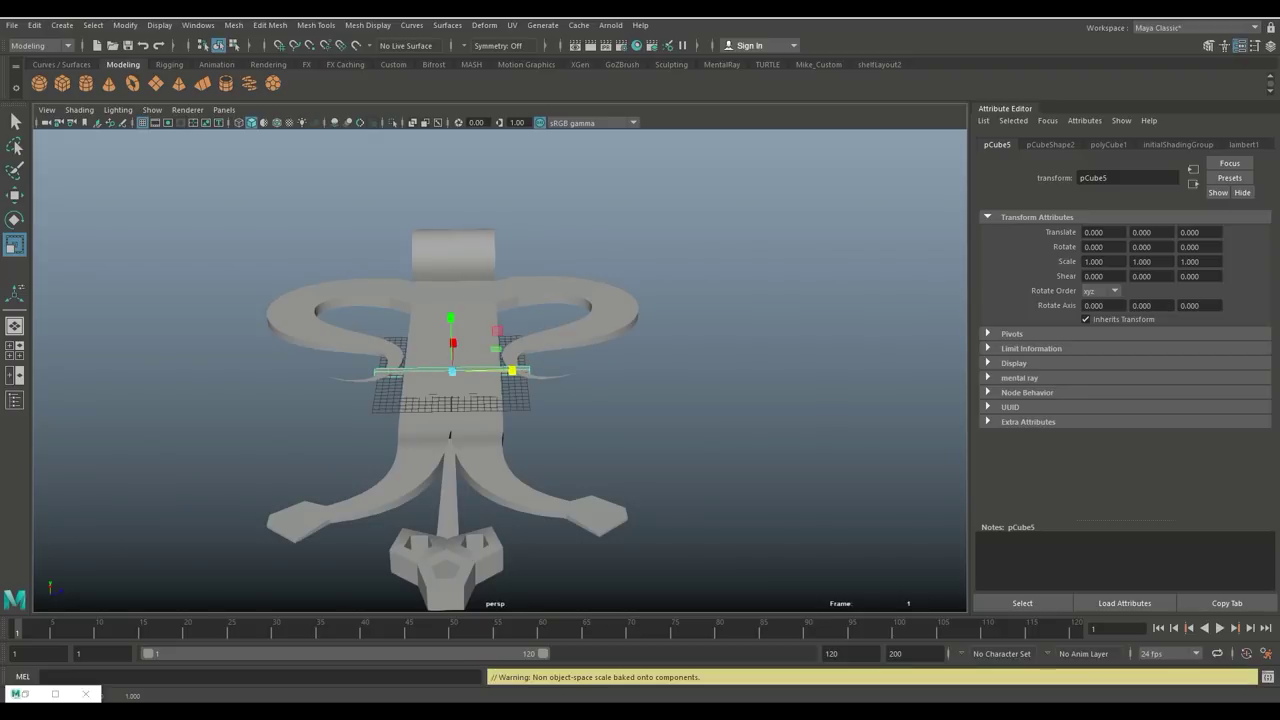
pyautogui.press('w')
pyautogui.moveTo(450, 318); pyautogui.dragTo(700, 275)
# Widen the crossbar along the hinge's length and move it to about X 3.0, towards the barrel
pyautogui.press('r')
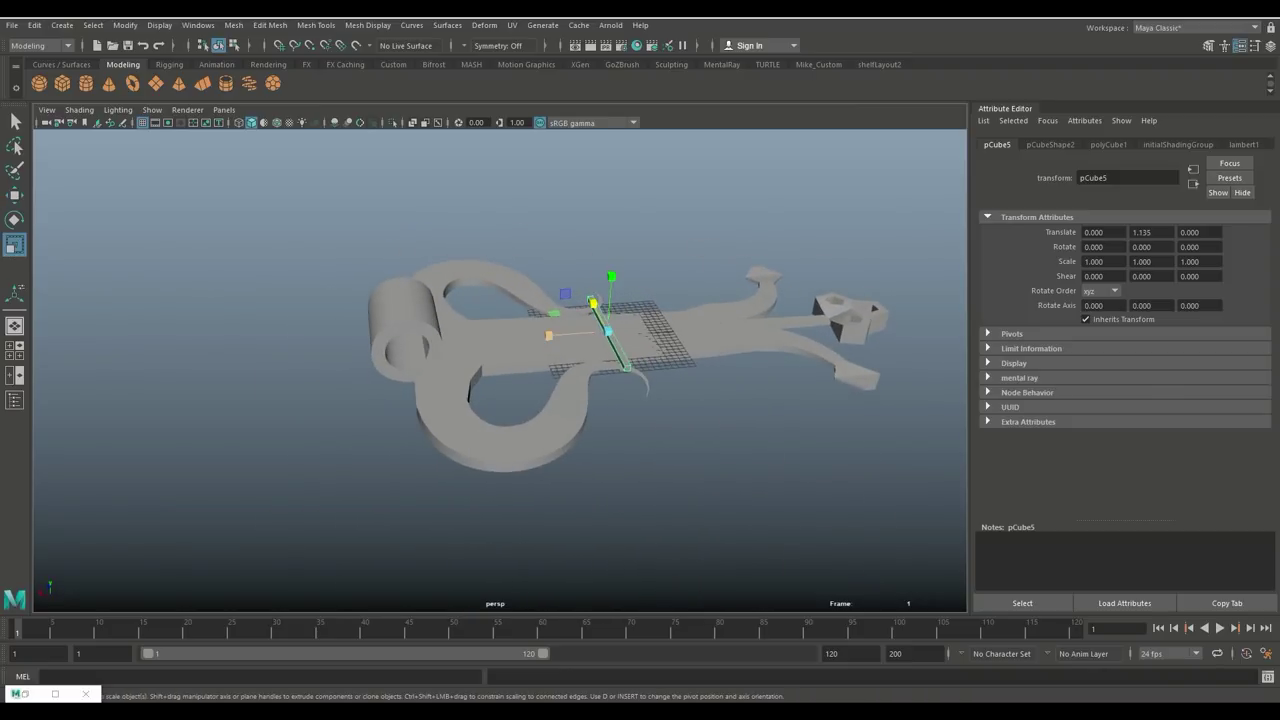
pyautogui.moveTo(549, 335); pyautogui.dragTo(434, 343)
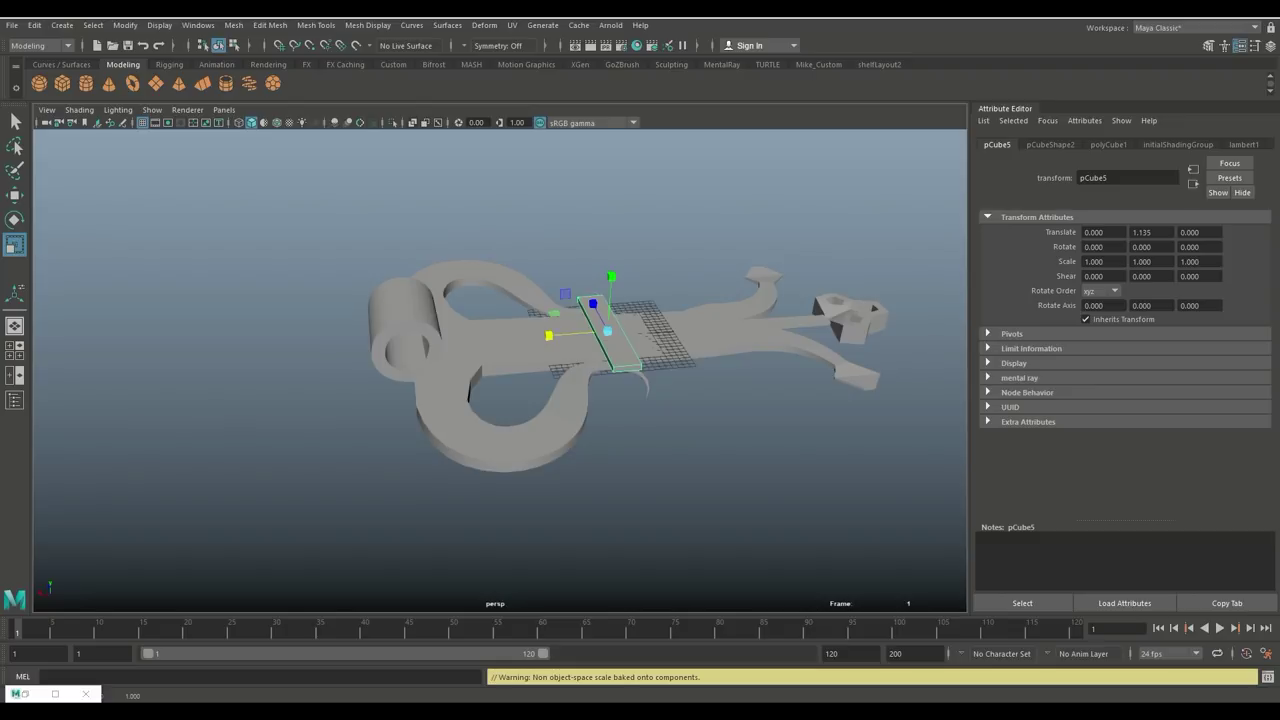
pyautogui.press('w')
pyautogui.moveTo(540, 335); pyautogui.dragTo(528, 336)
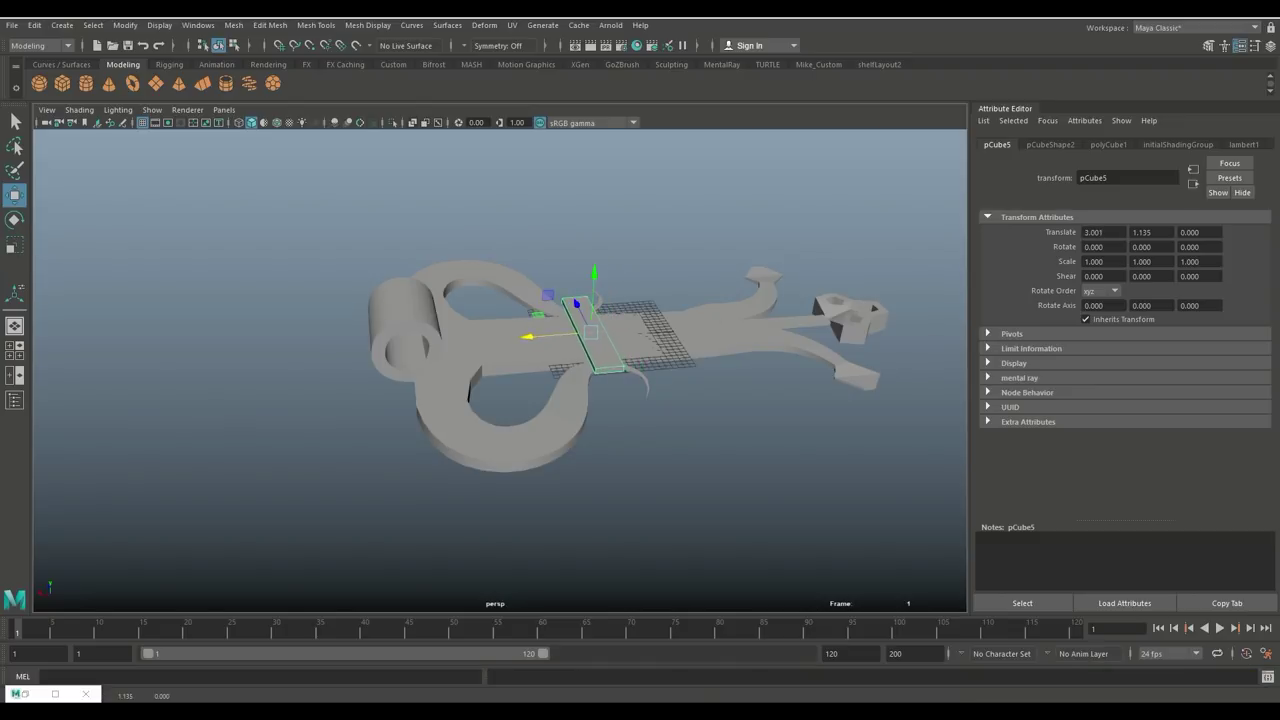
# Insert two evenly spaced edge loops across the crossbar using the Multiple edge loops option
pyautogui.scroll(3, 531, 338)
pyautogui.keyDown('alt'); pyautogui.moveTo(600, 370); pyautogui.dragTo(322, 350); pyautogui.keyUp('alt')
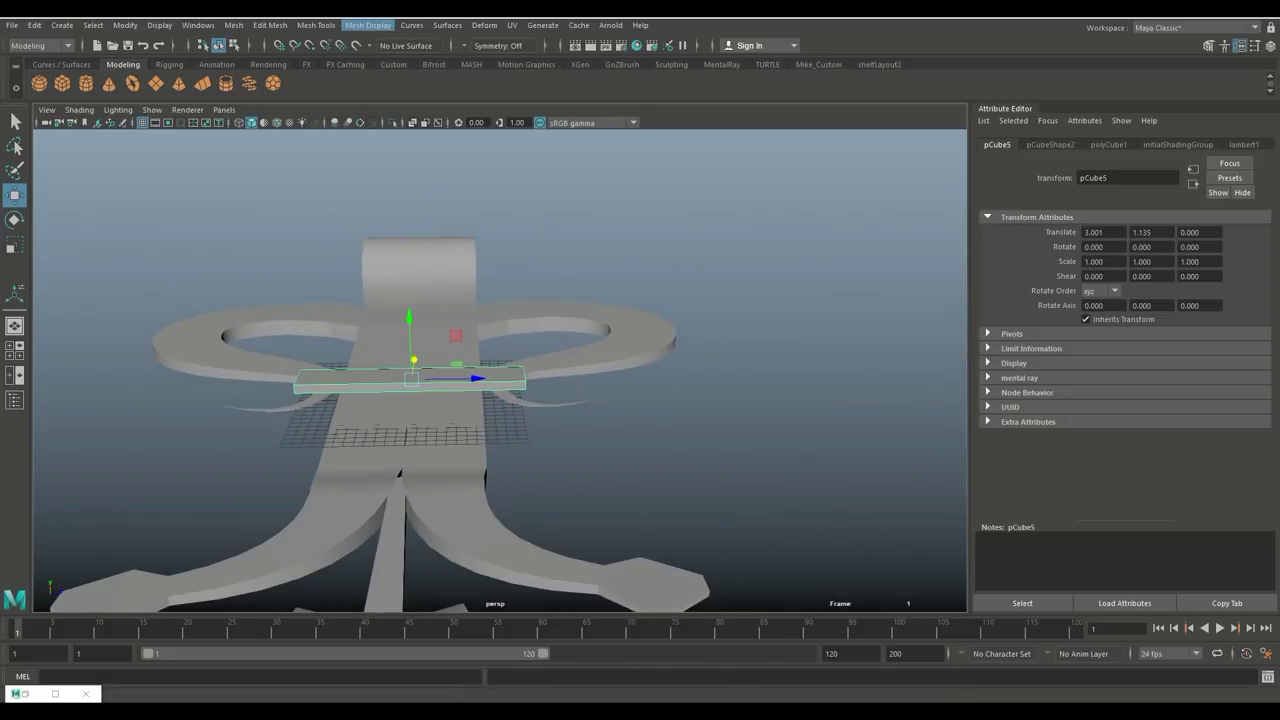
pyautogui.click(368, 25)
pyautogui.click(316, 25)
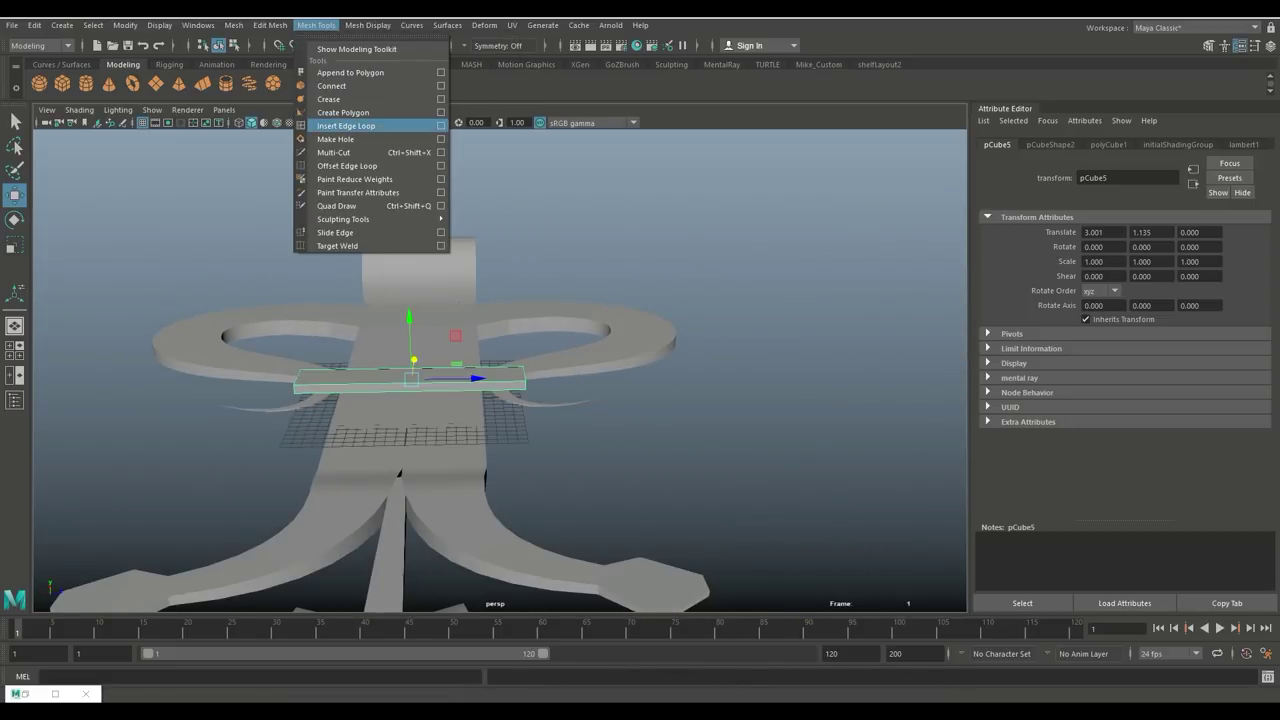
pyautogui.click(346, 126)
pyautogui.click(55, 694)
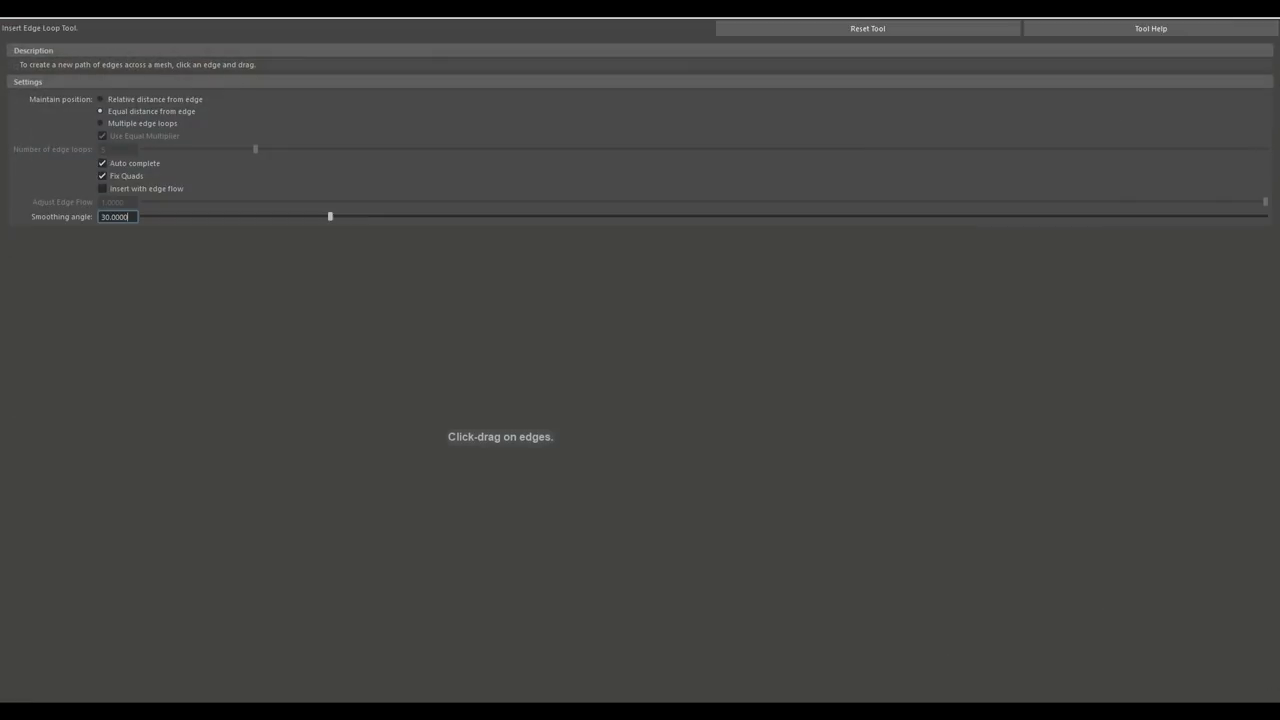
pyautogui.click(101, 123)
pyautogui.doubleClick(108, 149)
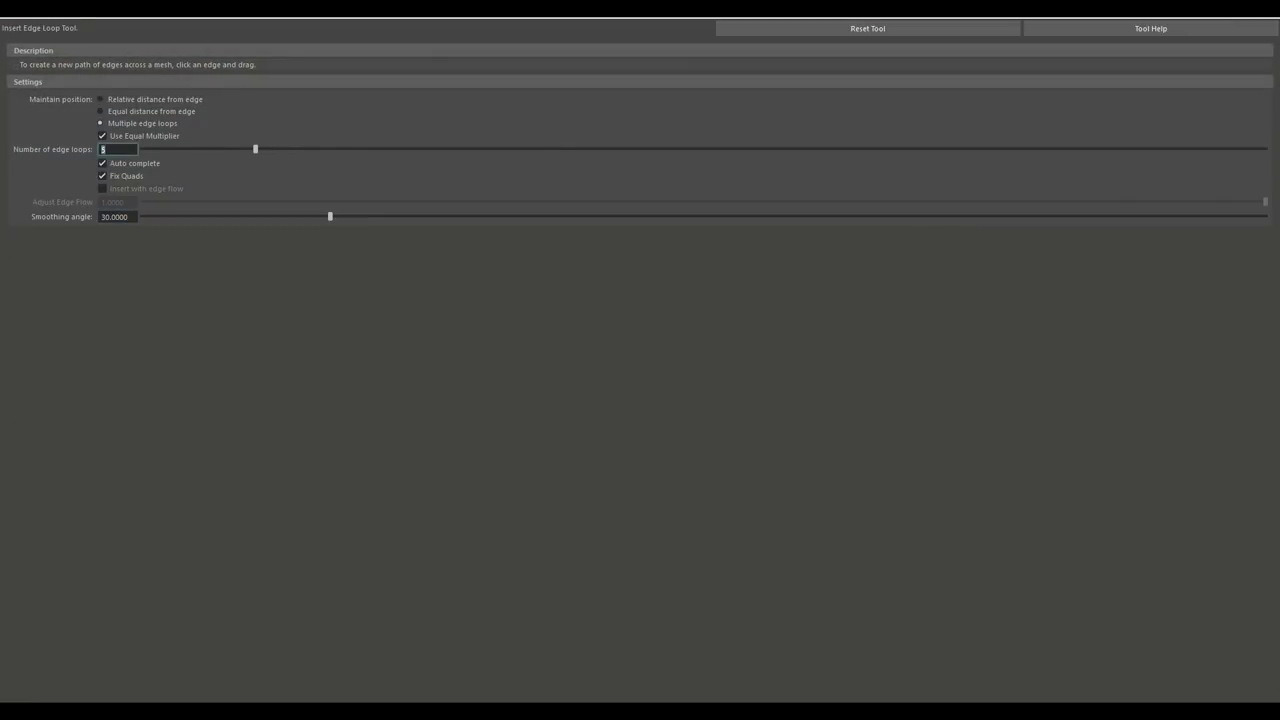
pyautogui.click(1197, 10)
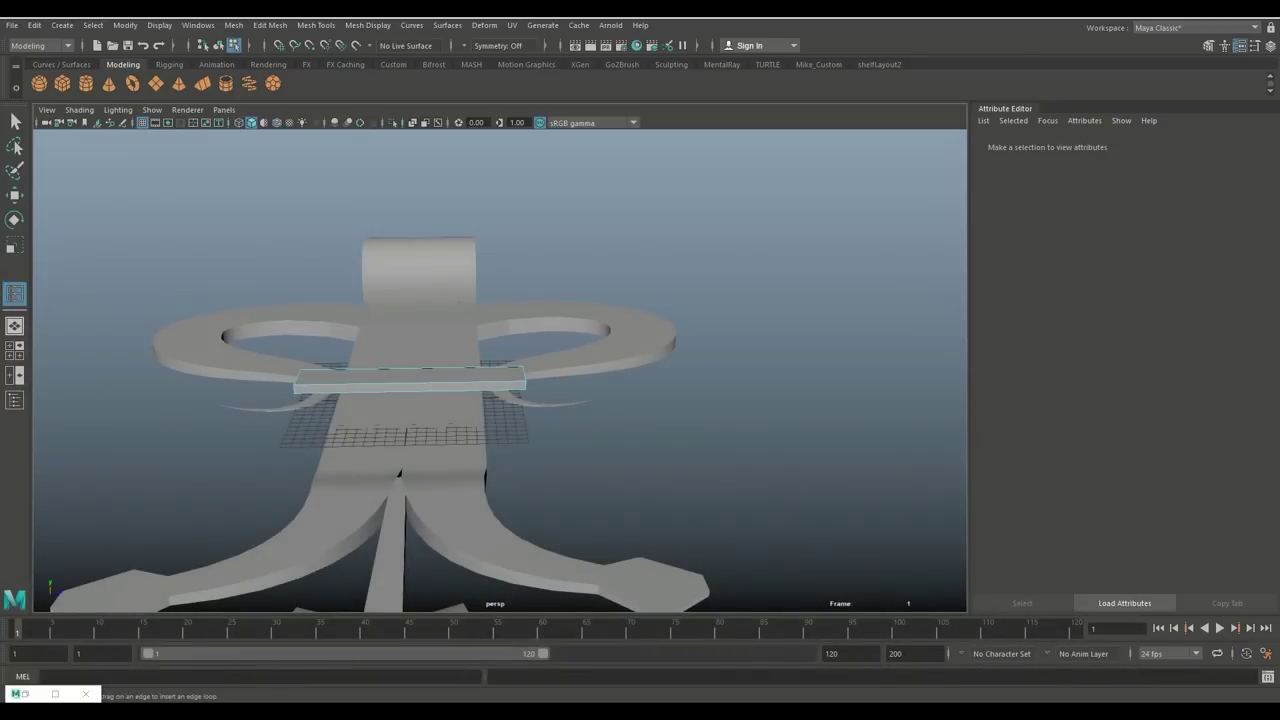
pyautogui.click(490, 381)
# Scale the two inserted edge loops apart along the crossbar until they sit close to its ends
pyautogui.press('r')
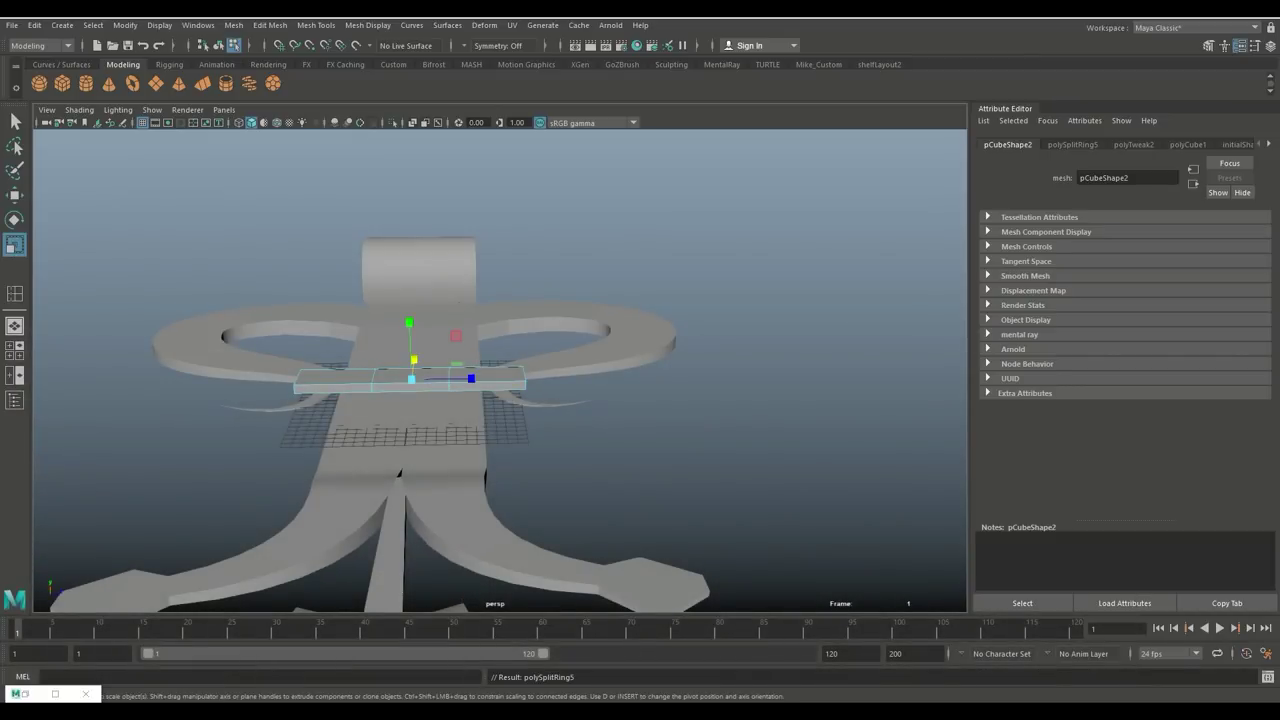
pyautogui.moveTo(471, 378); pyautogui.dragTo(485, 378)
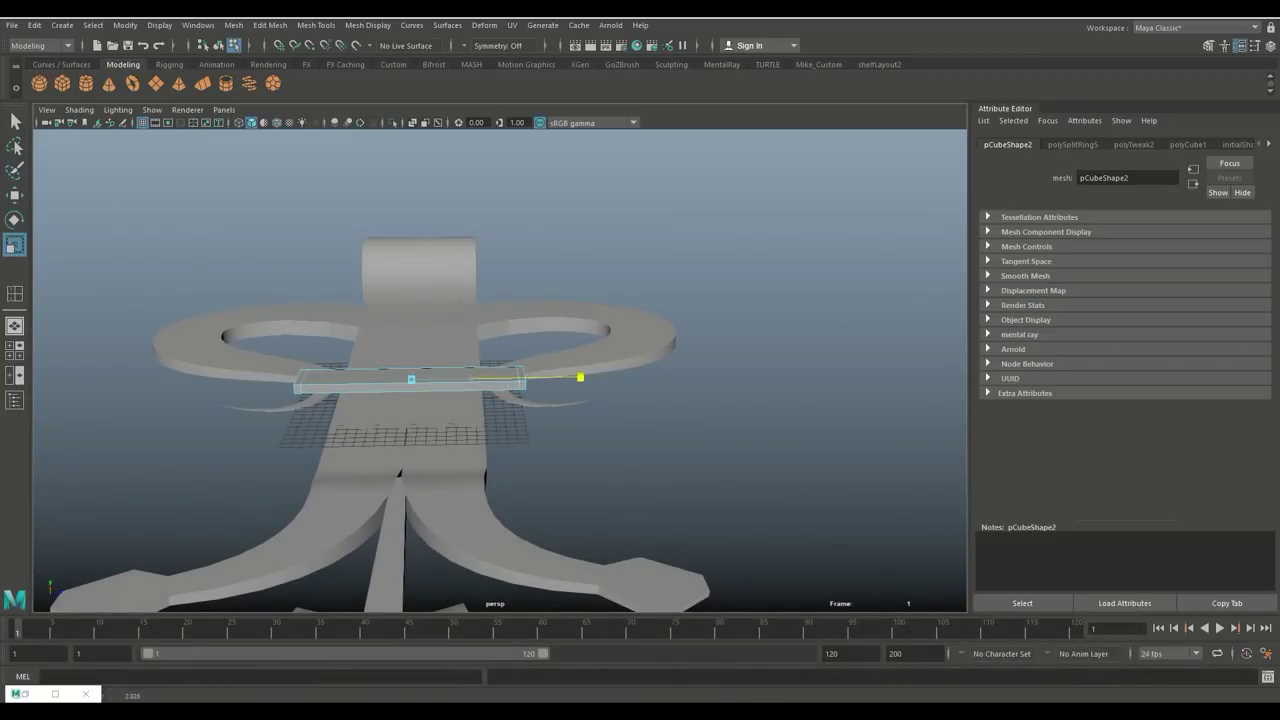
pyautogui.scroll(3, 580, 377)
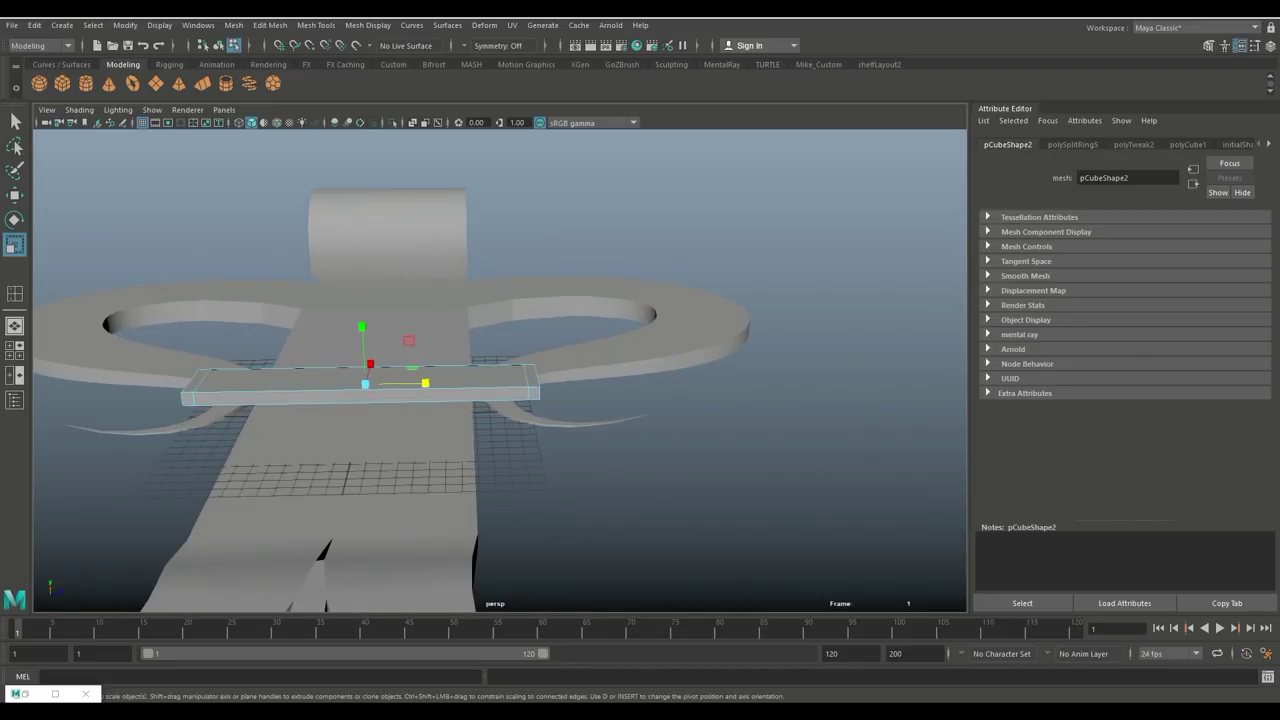
pyautogui.keyDown('alt'); pyautogui.moveTo(580, 377); pyautogui.dragTo(775, 392); pyautogui.keyUp('alt')
pyautogui.press('w')
pyautogui.press('q')
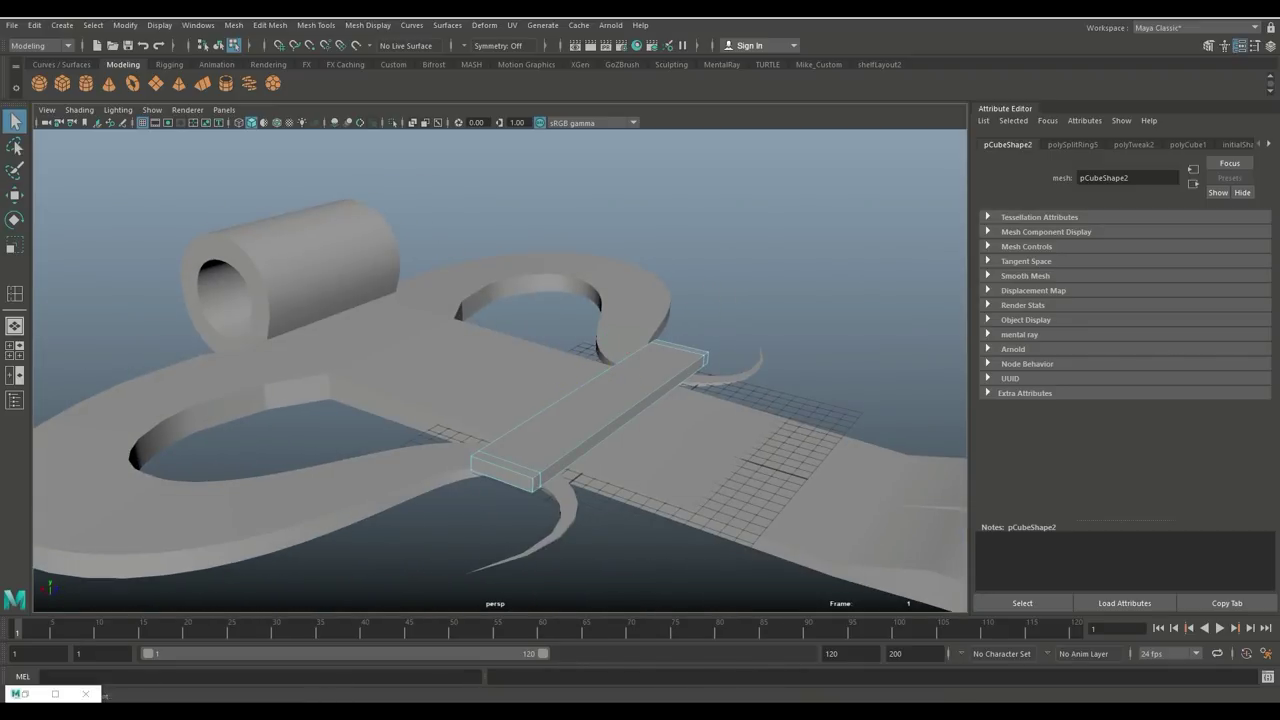
# Select the underside faces at both ends of the crossbar and extrude them
pyautogui.scroll(5, 600, 420)
pyautogui.keyDown('alt'); pyautogui.moveTo(600, 420); pyautogui.dragTo(640, 220); pyautogui.keyUp('alt')
pyautogui.keyDown('alt'); pyautogui.moveTo(640, 220); pyautogui.dragTo(577, 408, button='middle'); pyautogui.keyUp('alt')
pyautogui.keyDown('alt'); pyautogui.moveTo(577, 408); pyautogui.dragTo(650, 500); pyautogui.keyUp('alt')
pyautogui.moveTo(397, 140); pyautogui.dragTo(397, 177, button='right')
pyautogui.click(402, 160)
pyautogui.keyDown('alt'); pyautogui.moveTo(402, 160); pyautogui.dragTo(130, 195); pyautogui.keyUp('alt')
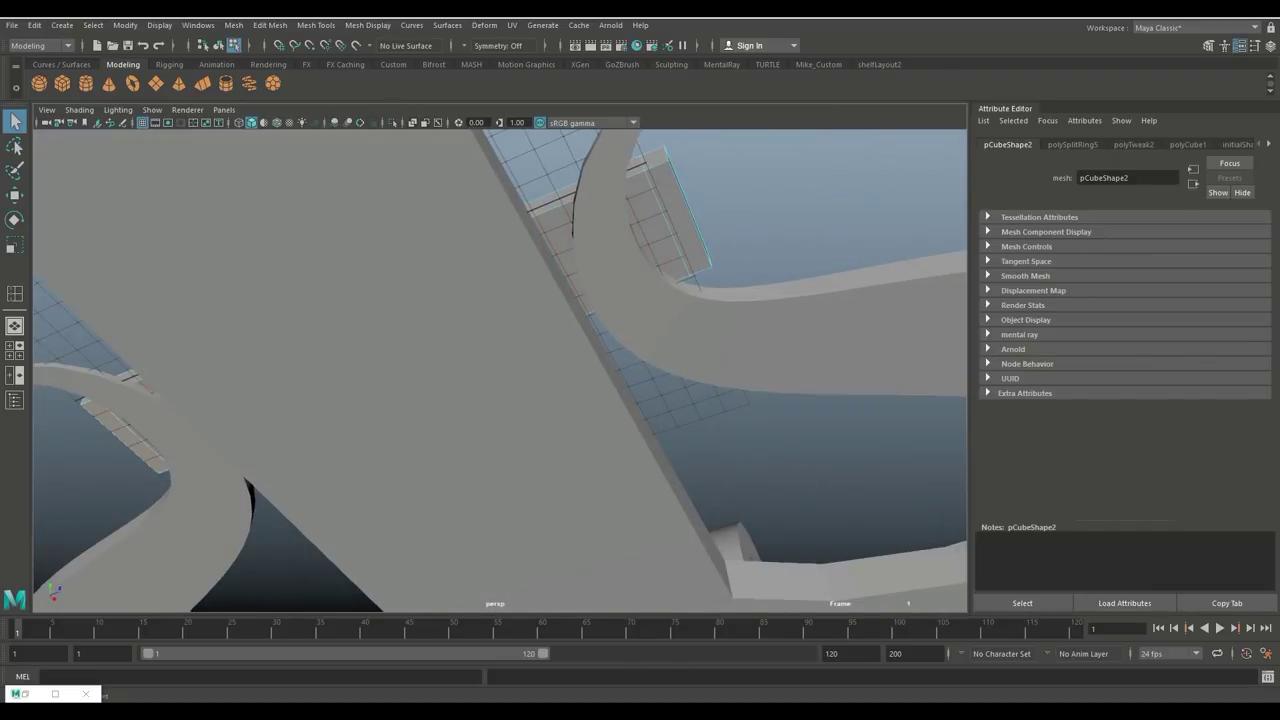
pyautogui.scroll(-5, 645, 220)
pyautogui.keyDown('alt'); pyautogui.moveTo(500, 250); pyautogui.dragTo(525, 415); pyautogui.keyUp('alt')
pyautogui.hotkey('ctrl', 'e')
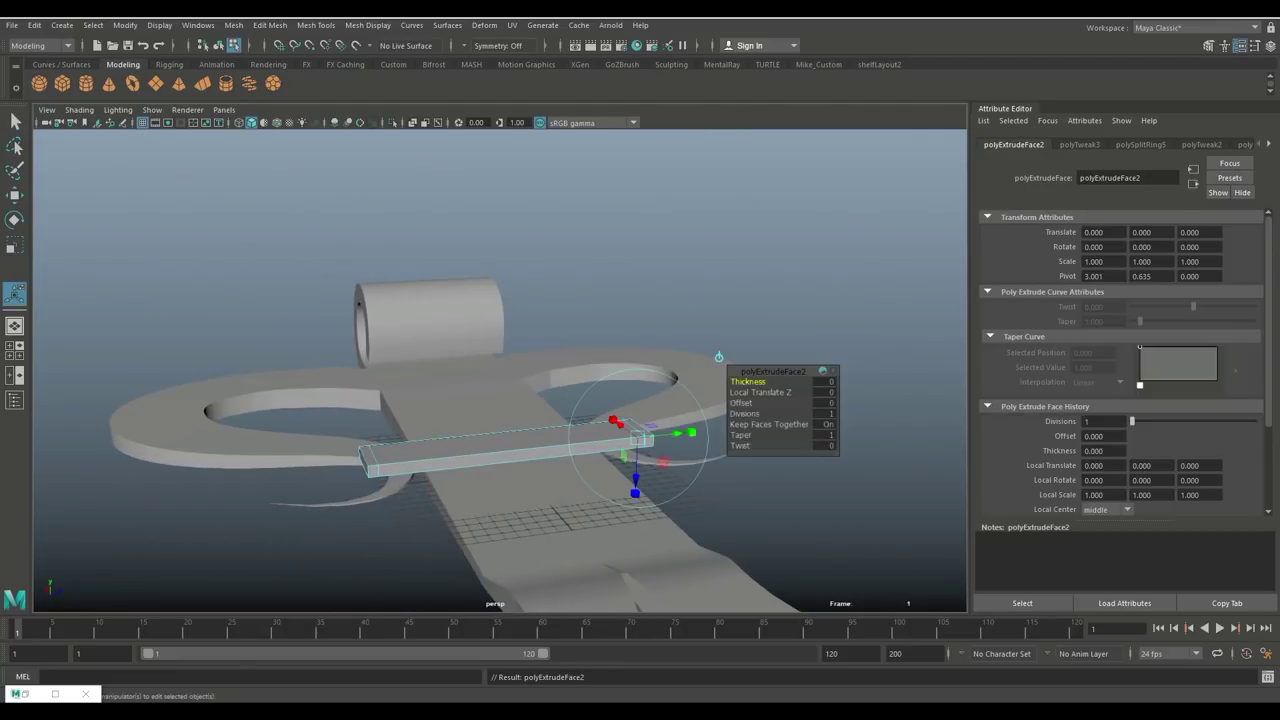
# Move the extruded end faces straight down until they reach just below the underside of the hinge plate
pyautogui.press('w')
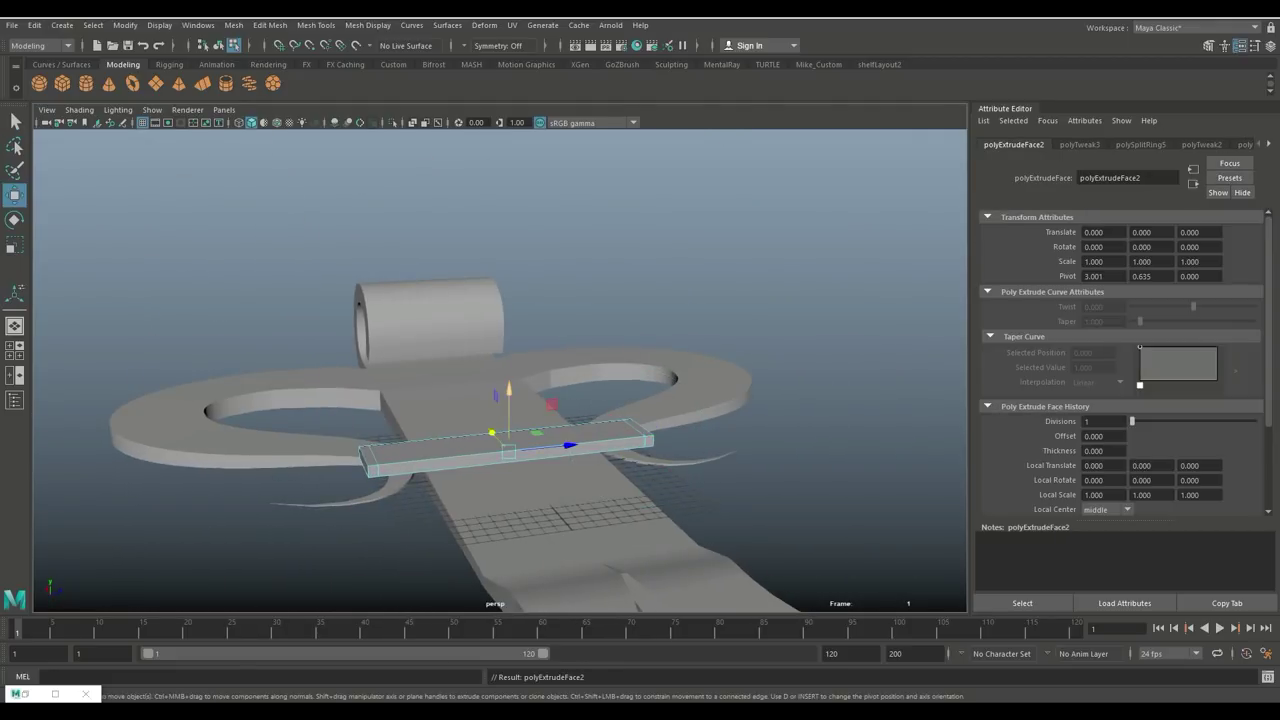
pyautogui.moveTo(509, 390); pyautogui.dragTo(509, 393)
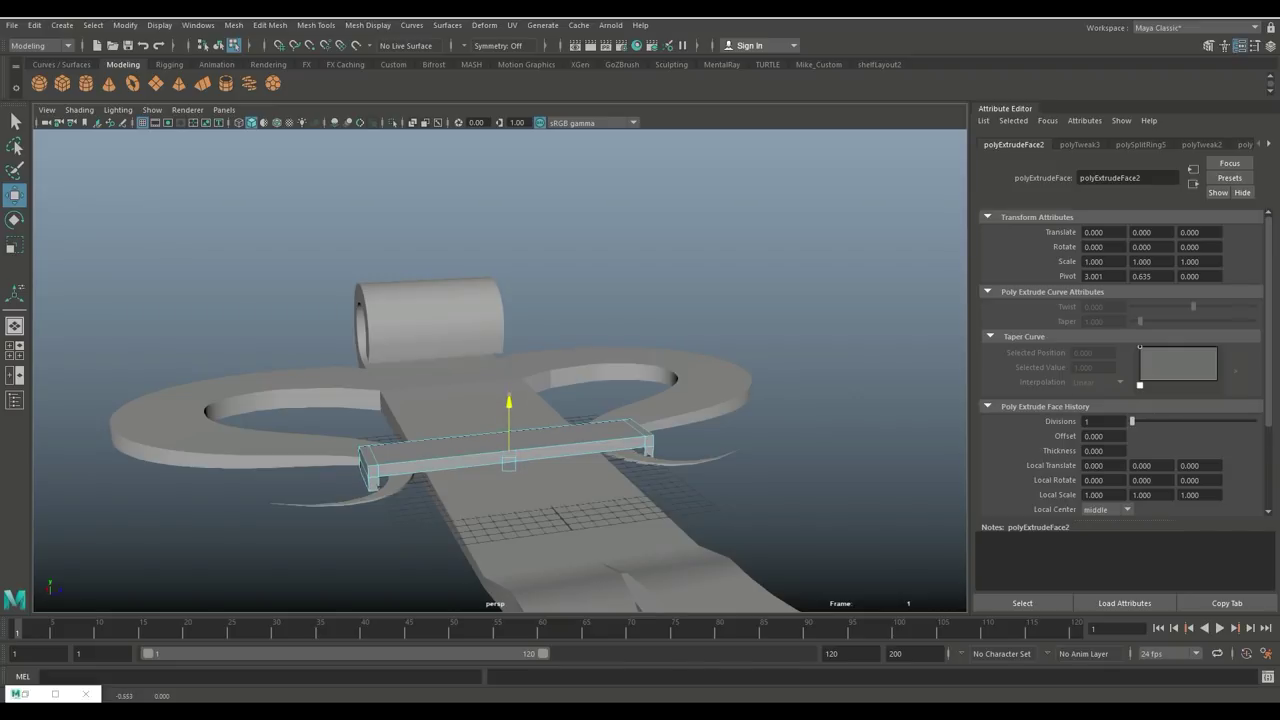
pyautogui.press('space')
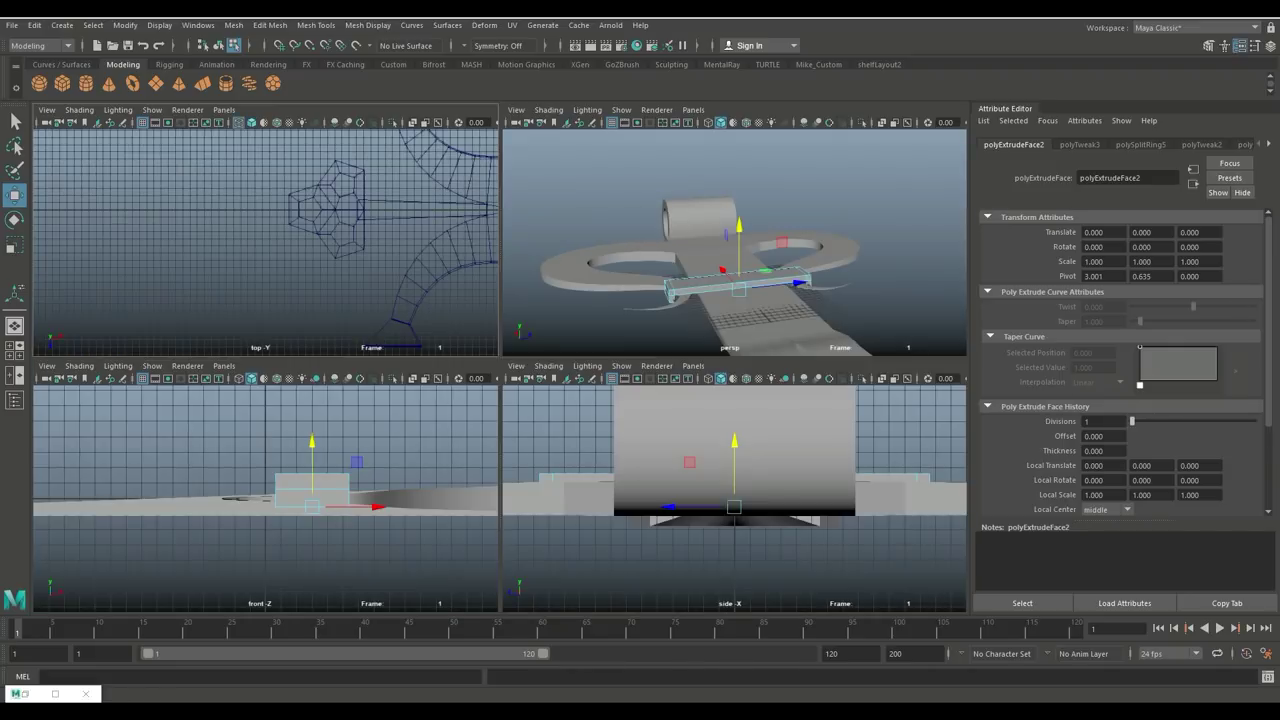
pyautogui.moveTo(734, 442); pyautogui.dragTo(734, 467)
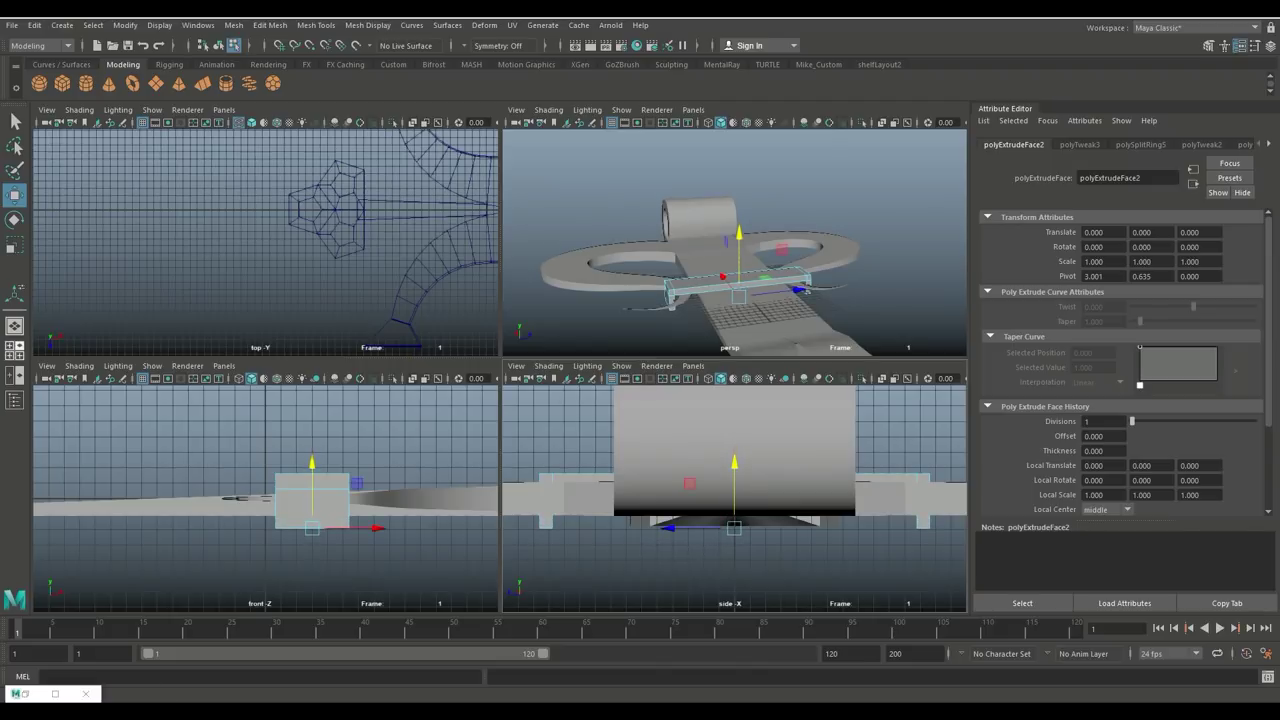
pyautogui.press('space')
pyautogui.keyDown('alt'); pyautogui.moveTo(460, 450); pyautogui.dragTo(568, 470); pyautogui.keyUp('alt')
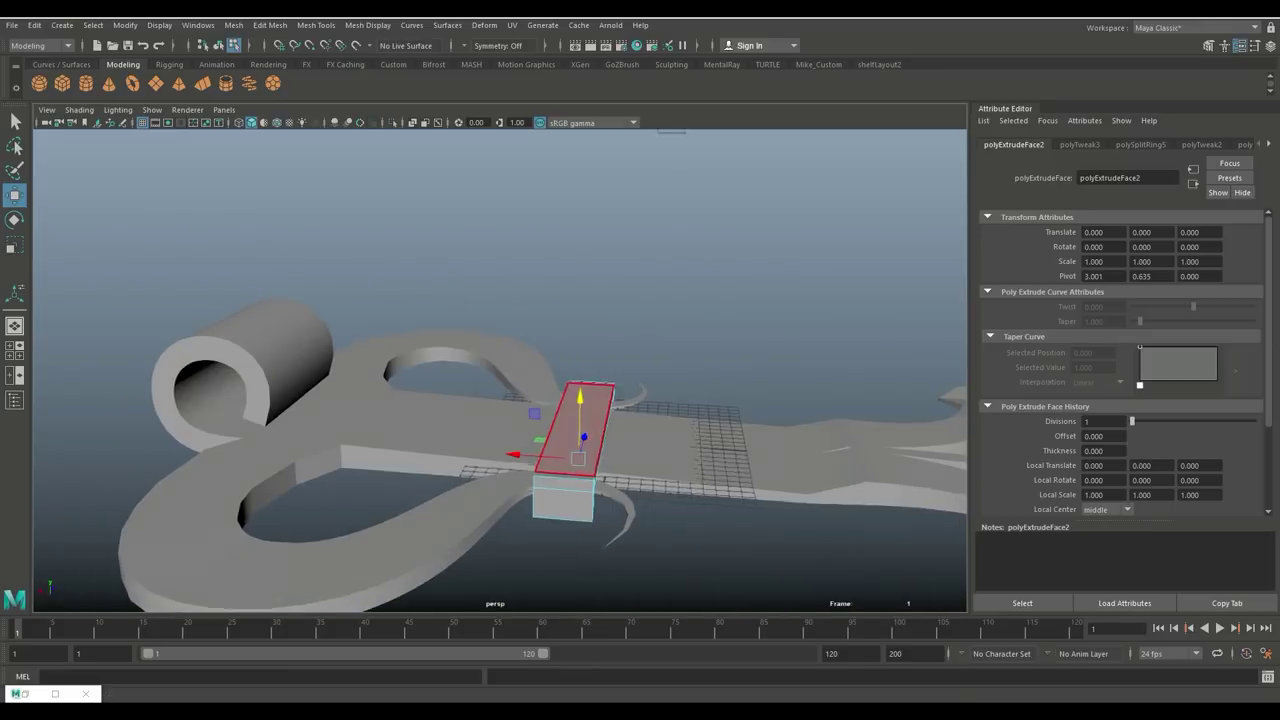
# Preview the crossbar in smooth display, return it to normal display, and apply Smooth with one division
pyautogui.moveTo(564, 322); pyautogui.dragTo(631, 292, button='right')
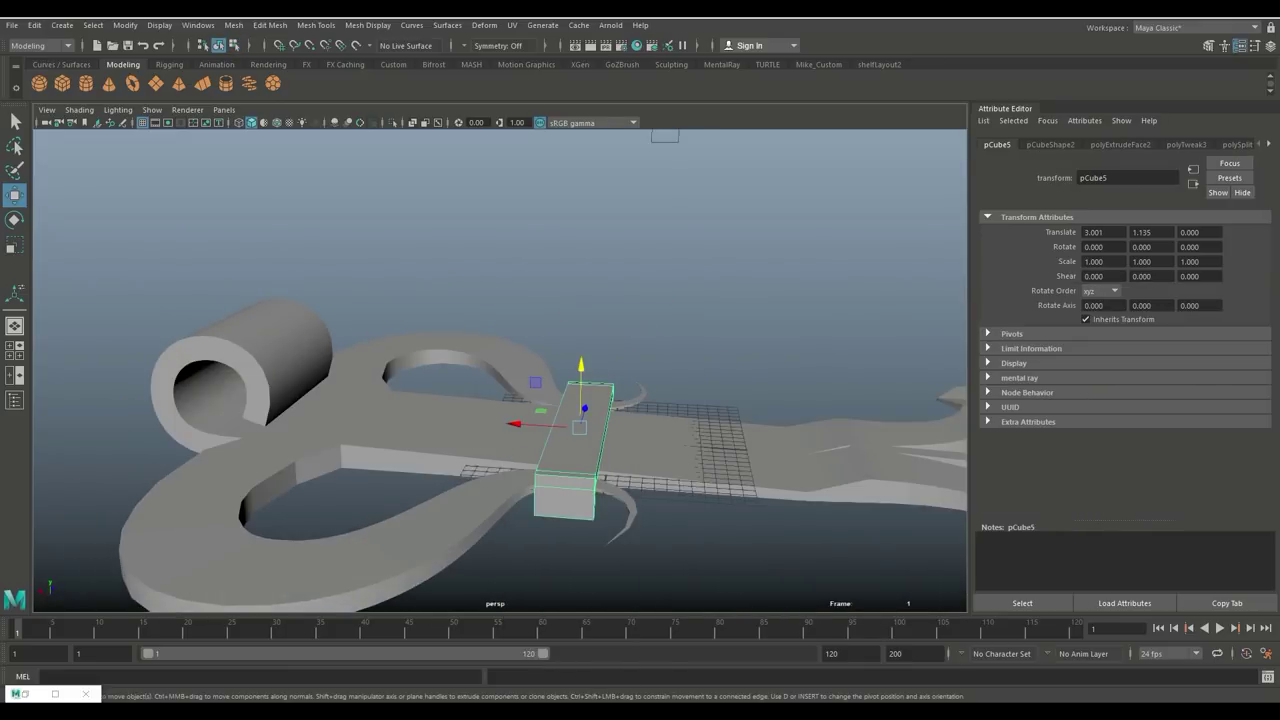
pyautogui.press('3')
pyautogui.keyDown('alt'); pyautogui.moveTo(660, 420); pyautogui.dragTo(132, 536); pyautogui.keyUp('alt')
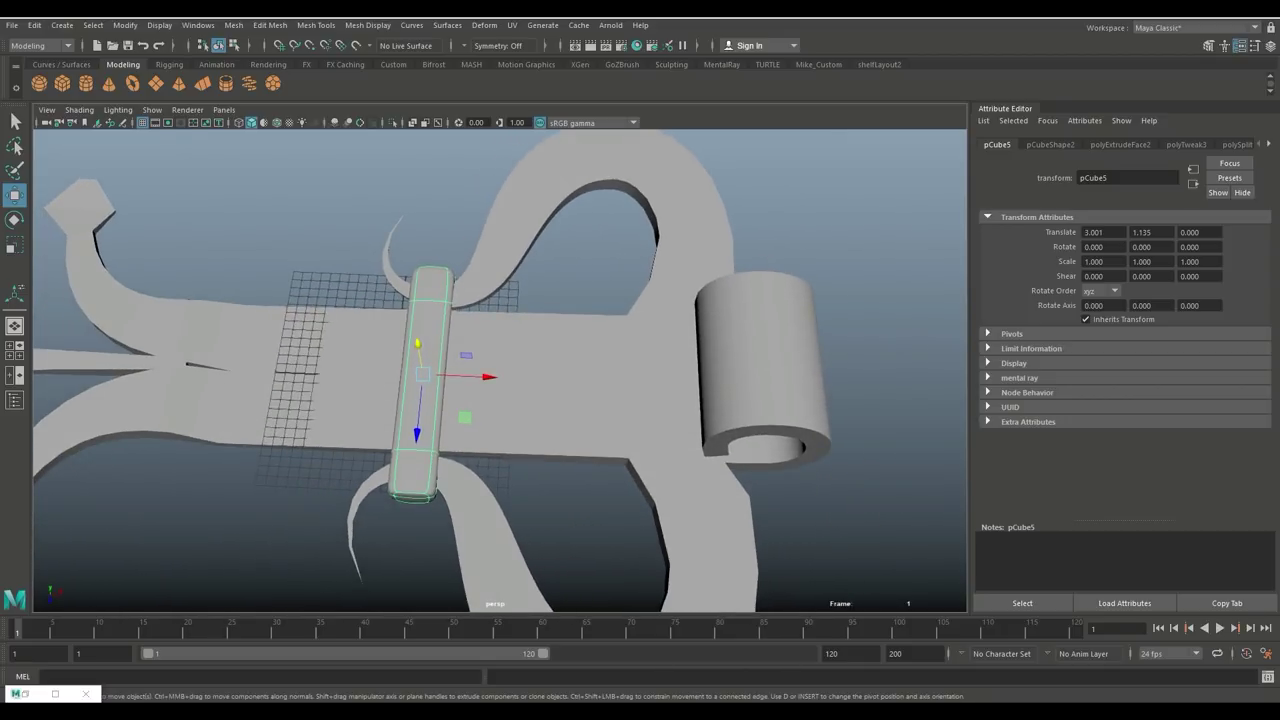
pyautogui.press('1')
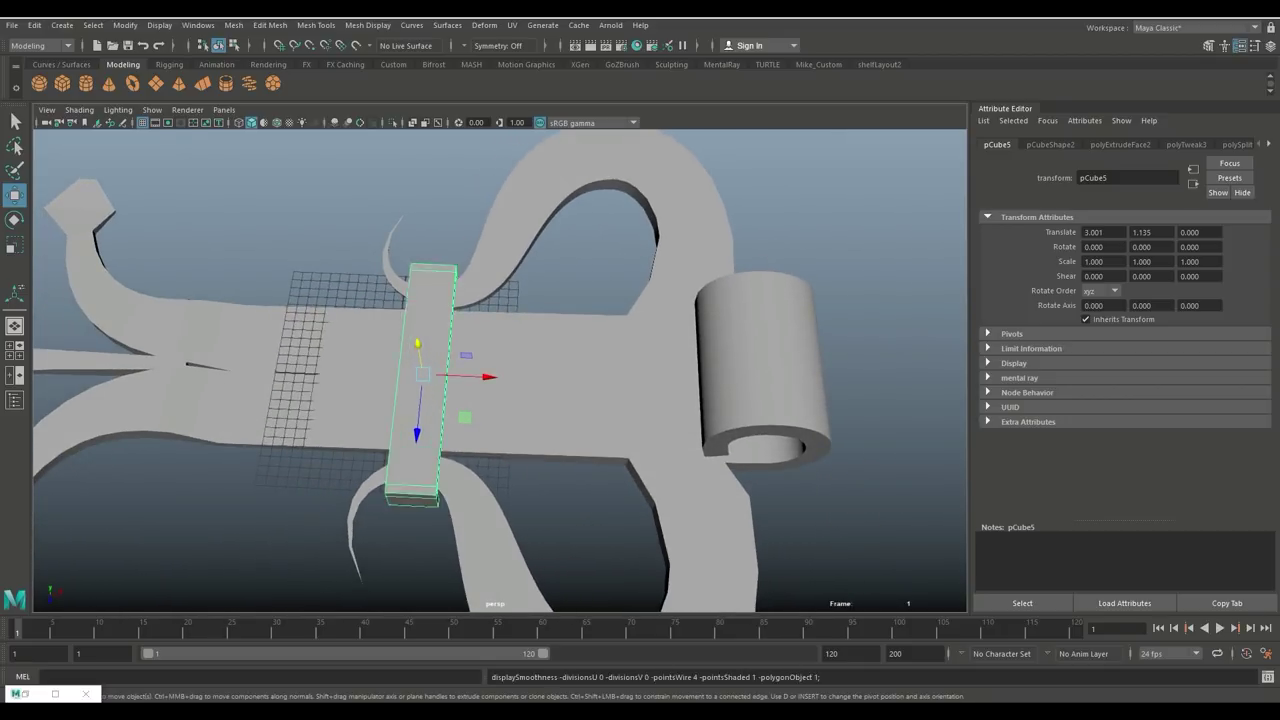
pyautogui.click(233, 25)
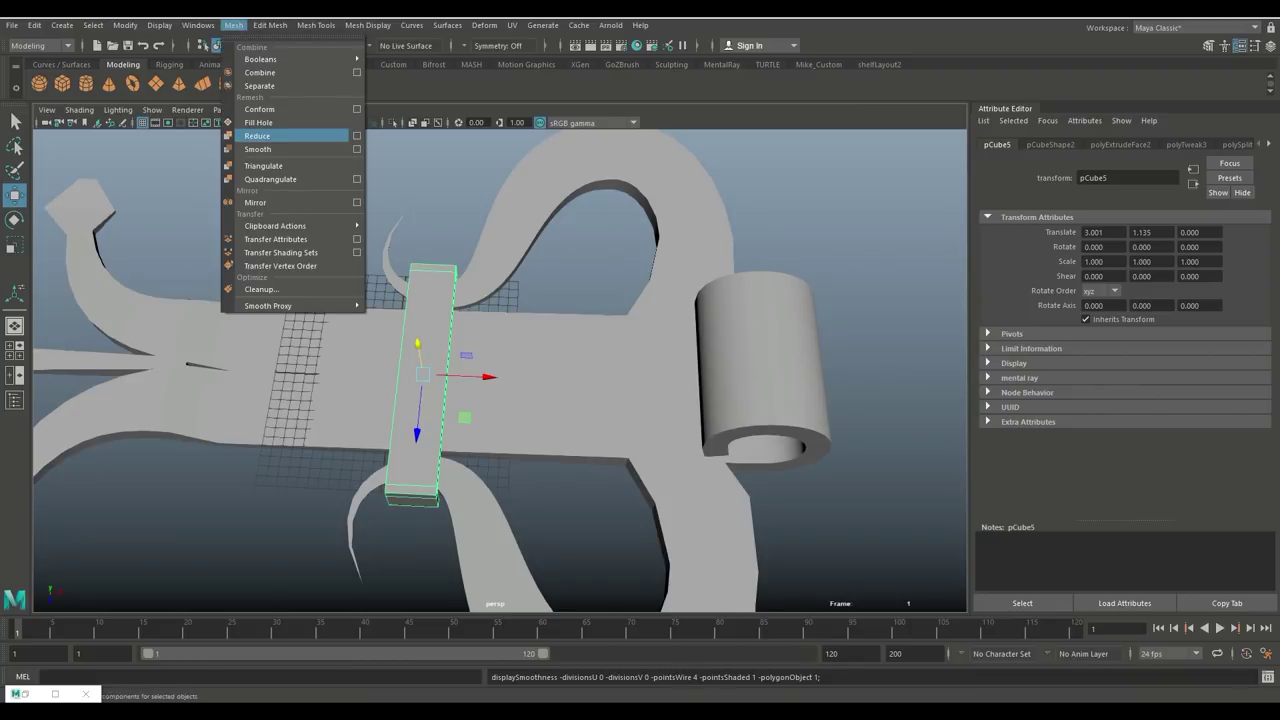
pyautogui.click(262, 148)
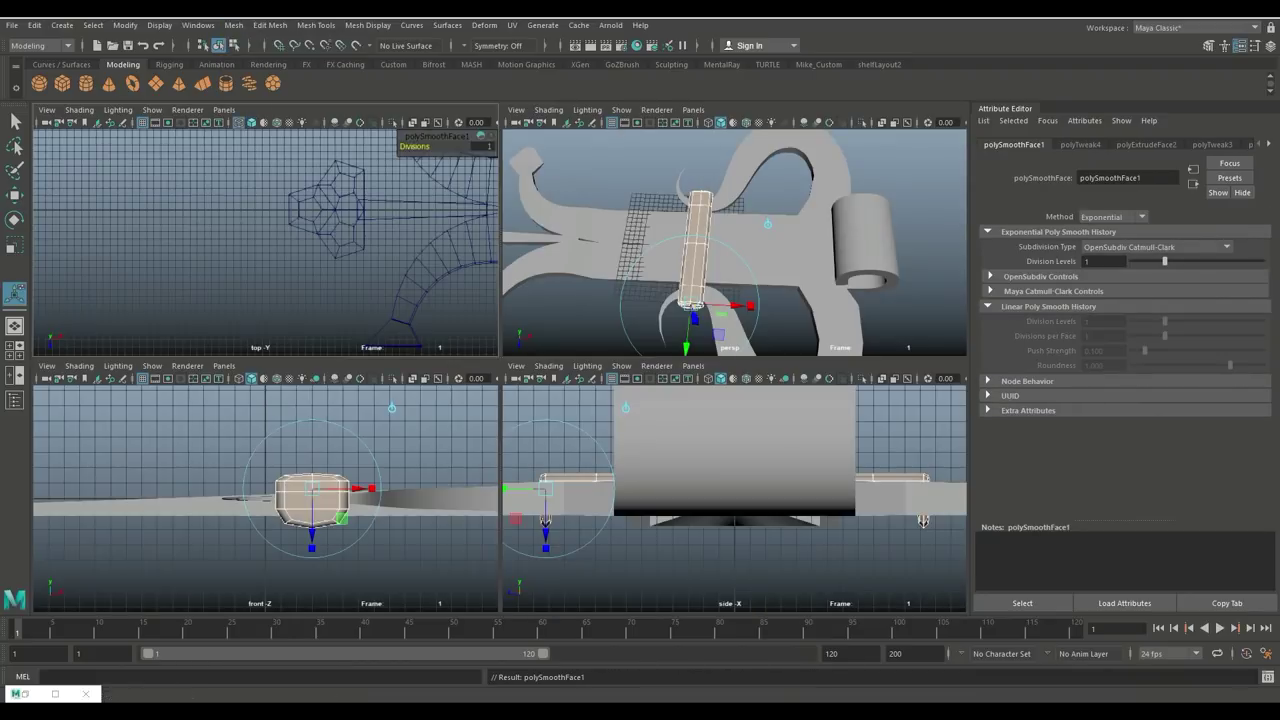
# Scale the two edge loops near the crossbar's ends inward until they roughly line up with the plate's side edges
pyautogui.click(15, 350)
pyautogui.press('space')
pyautogui.press('f')
pyautogui.moveTo(515, 205); pyautogui.dragTo(515, 172, button='right')
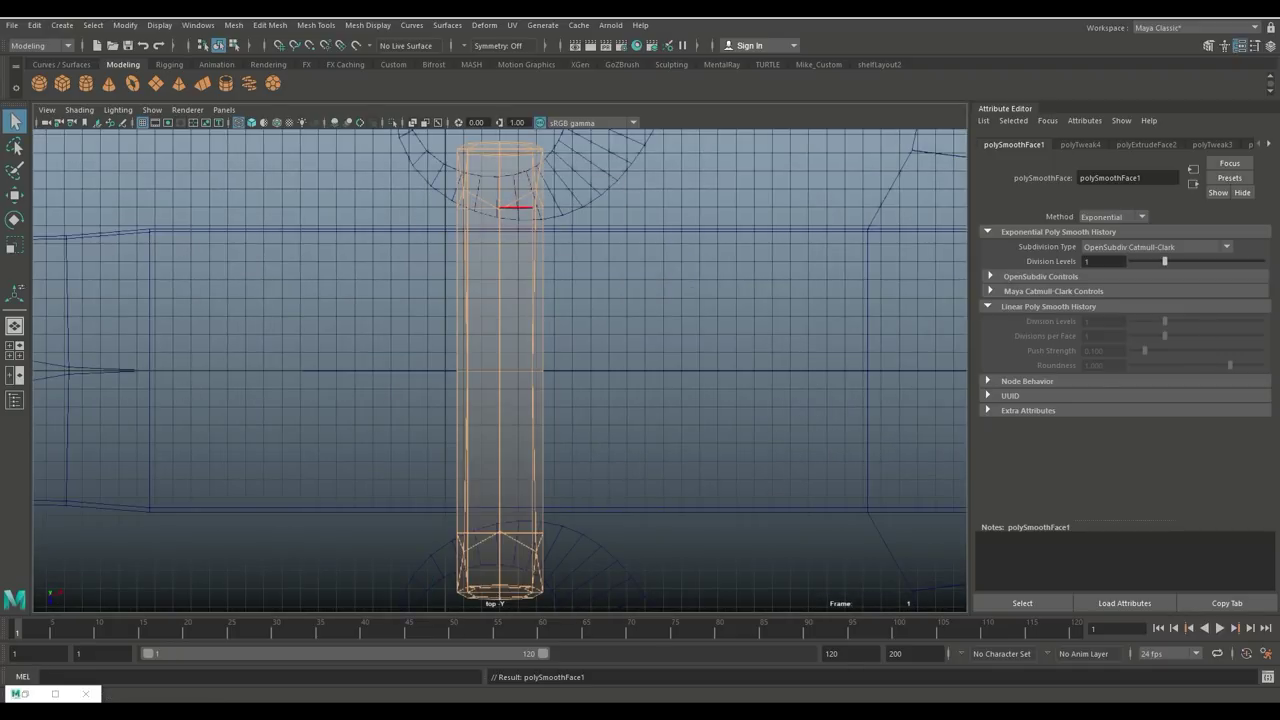
pyautogui.doubleClick(515, 207)
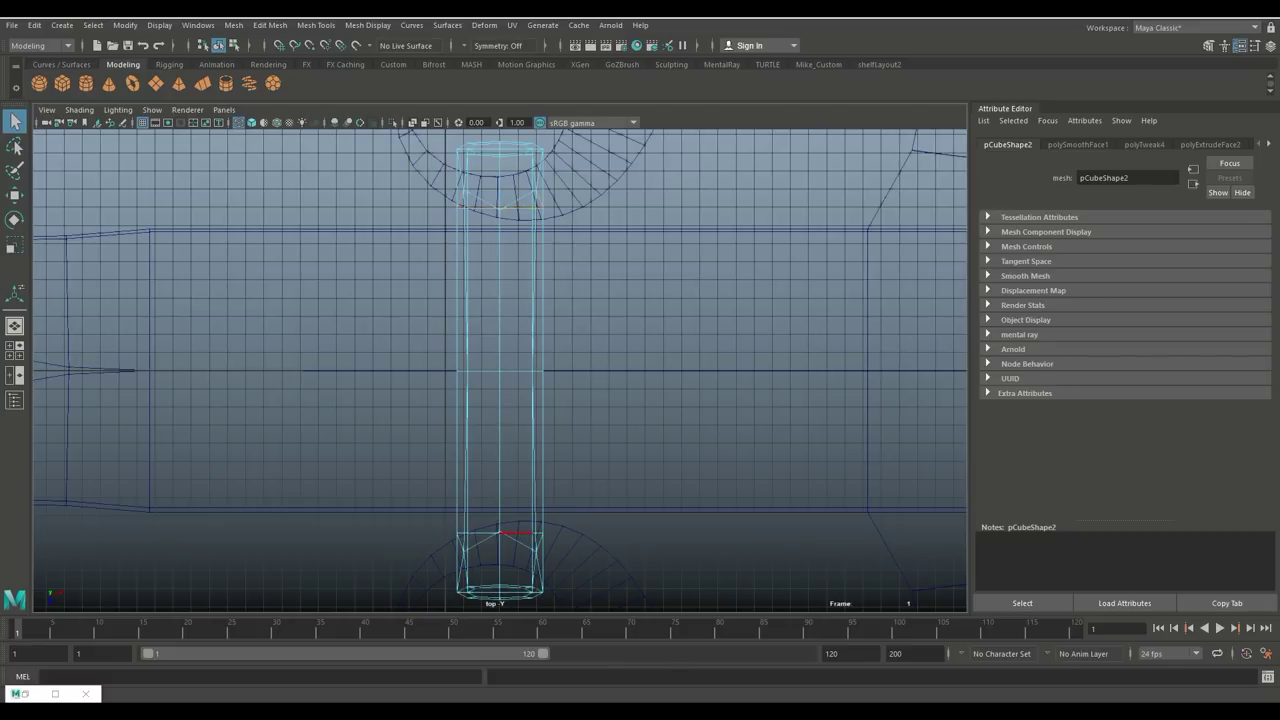
pyautogui.press('r')
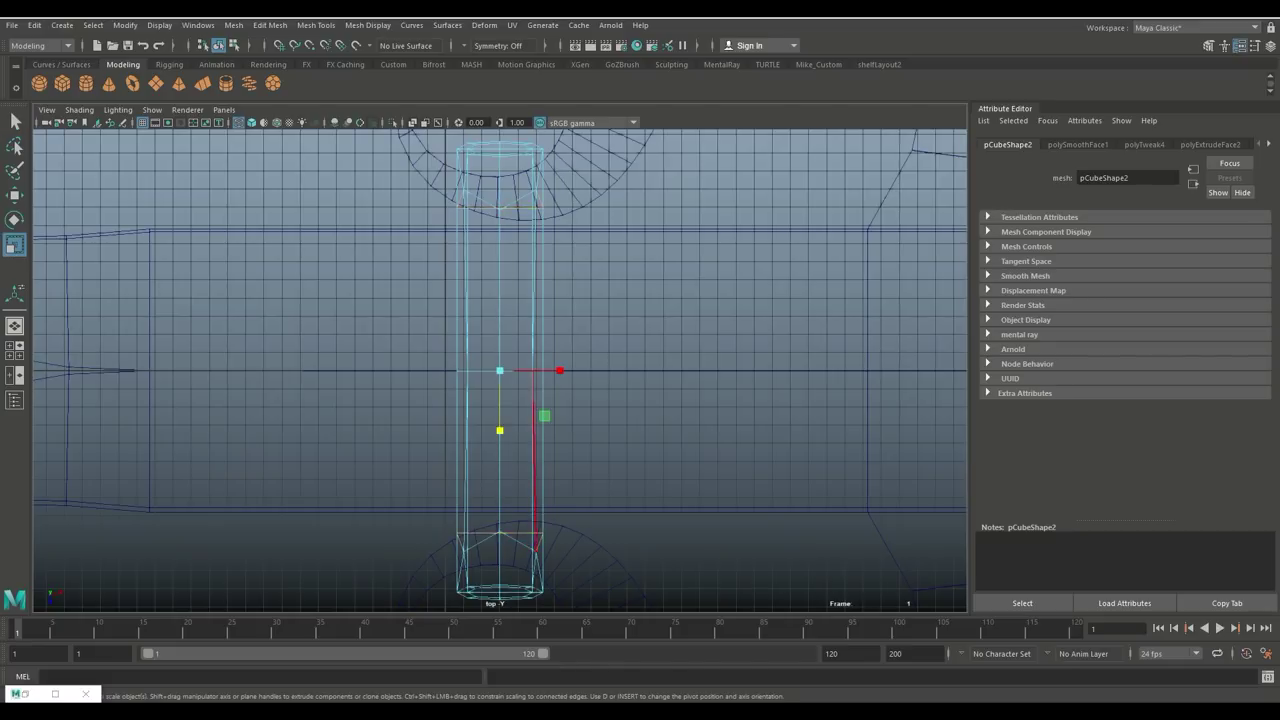
pyautogui.moveTo(498, 371); pyautogui.dragTo(485, 371)
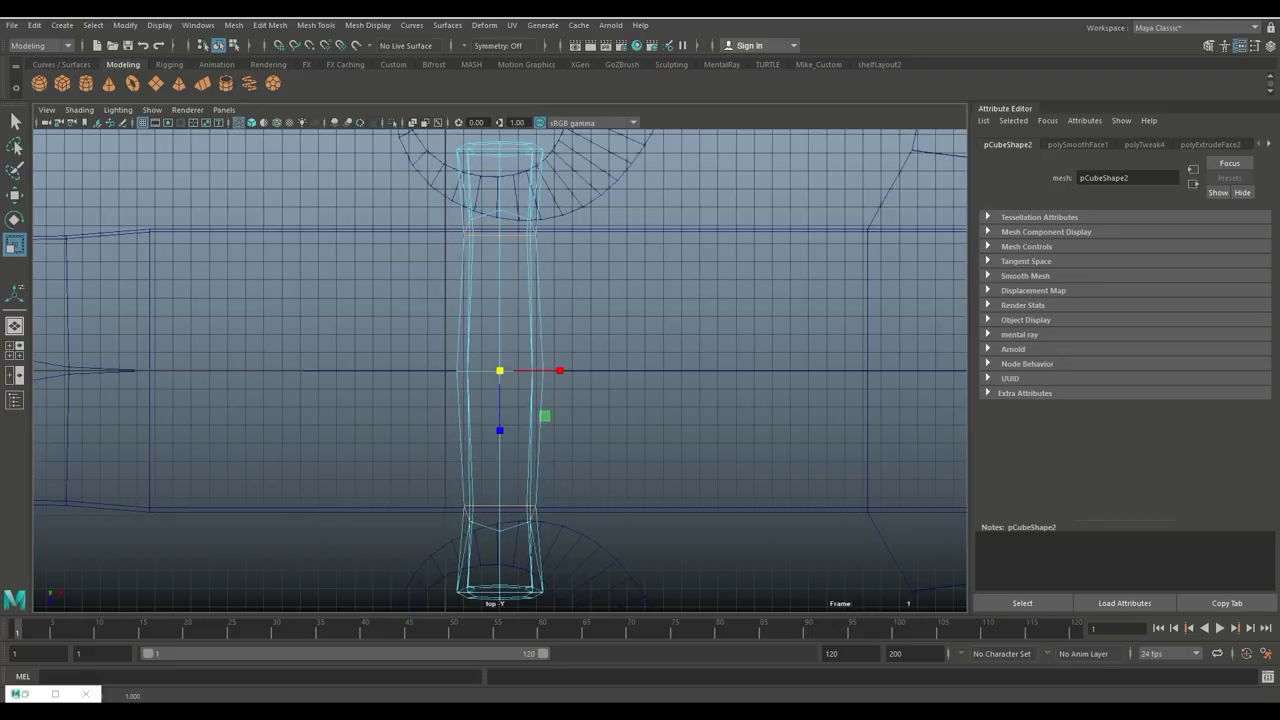
pyautogui.click(14, 350)
pyautogui.press('space')
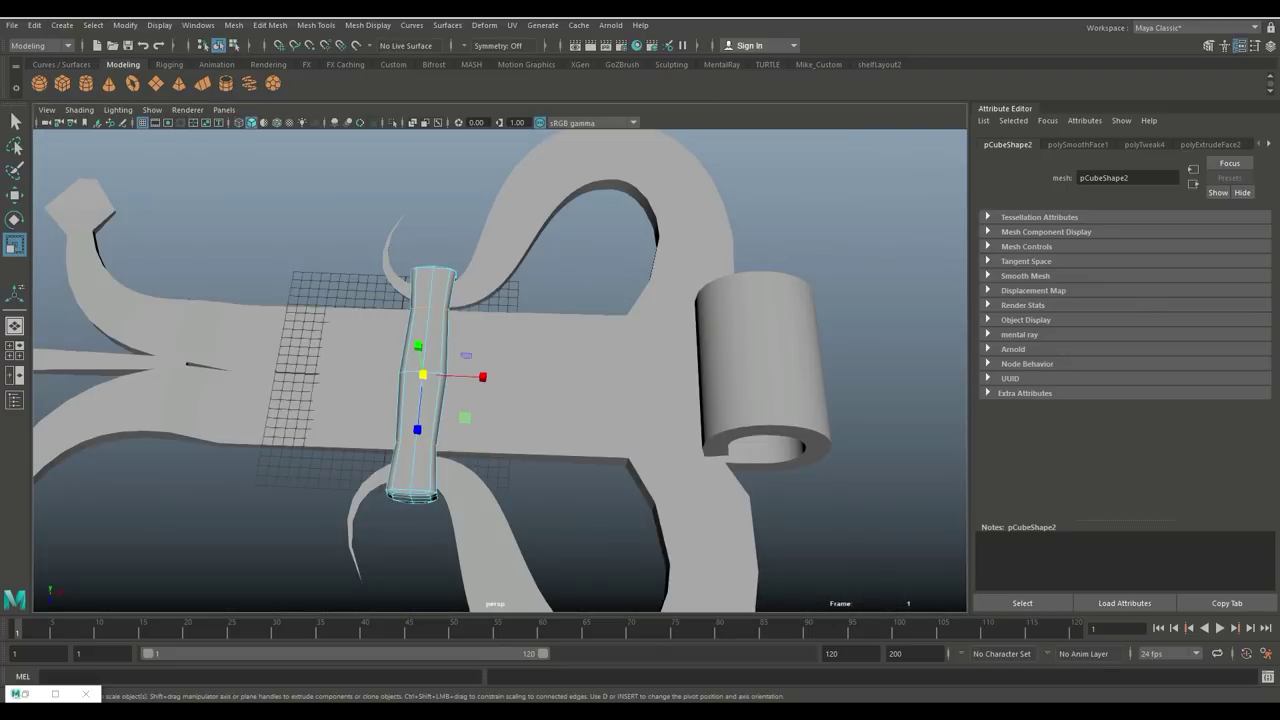
# Select the crossbar and the hinge mesh together as whole objects
pyautogui.click(620, 250)
pyautogui.keyDown('alt'); pyautogui.moveTo(500, 400); pyautogui.dragTo(562, 324); pyautogui.keyUp('alt')
pyautogui.scroll(-10, 500, 371)
pyautogui.scroll(4, 500, 371)
pyautogui.keyDown('alt'); pyautogui.moveTo(460, 390); pyautogui.dragTo(592, 364, button='middle'); pyautogui.keyUp('alt')
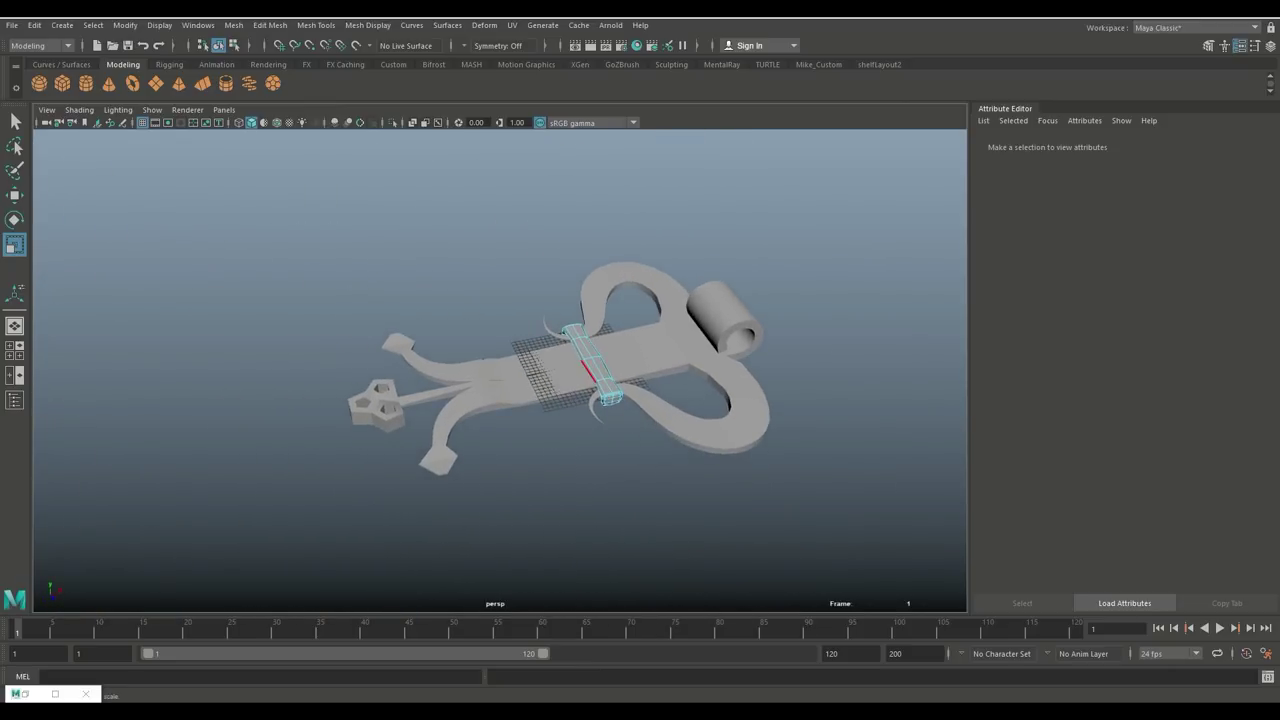
pyautogui.moveTo(712, 293); pyautogui.dragTo(786, 274, button='right')
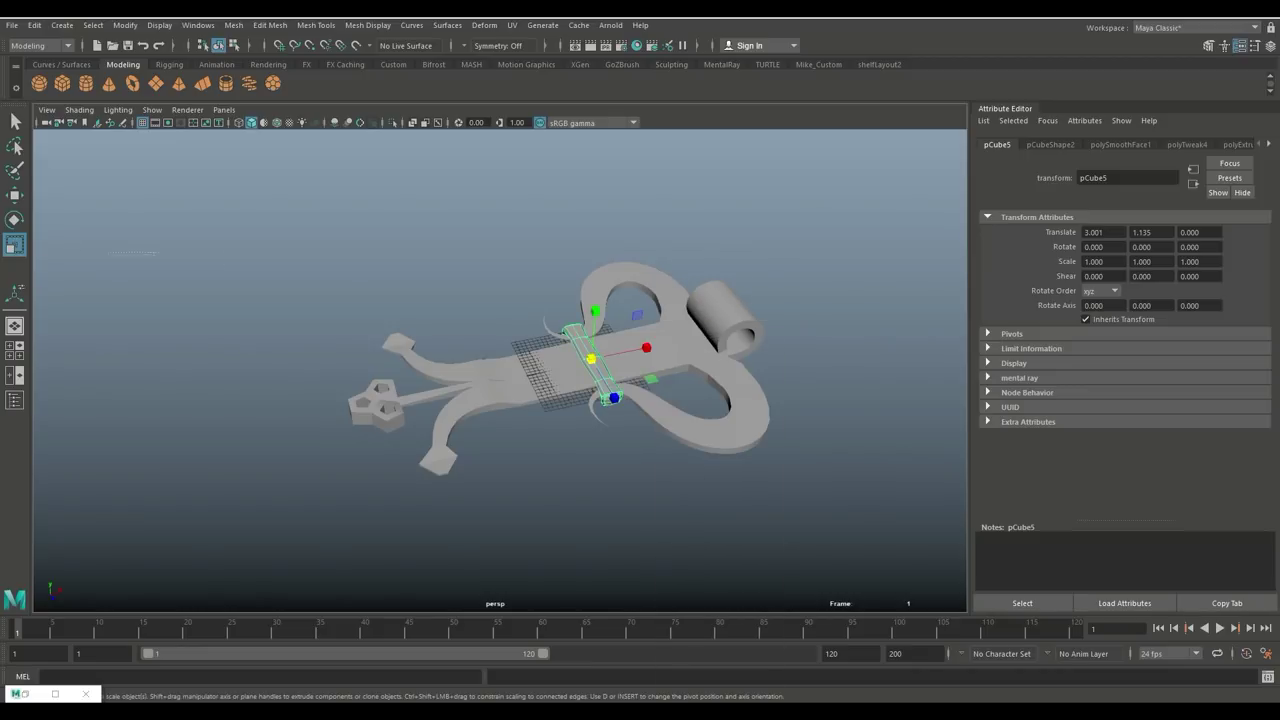
pyautogui.keyDown('shift'); pyautogui.click(680, 345); pyautogui.keyUp('shift')
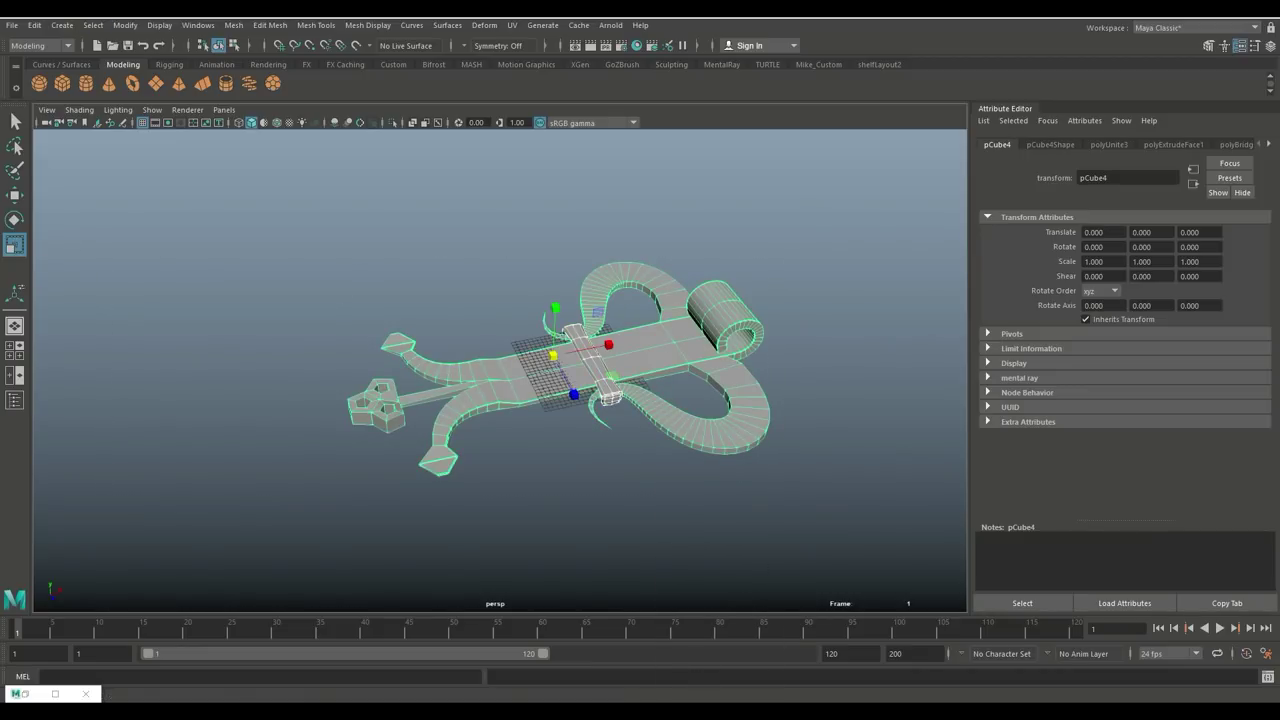
pyautogui.click(233, 25)
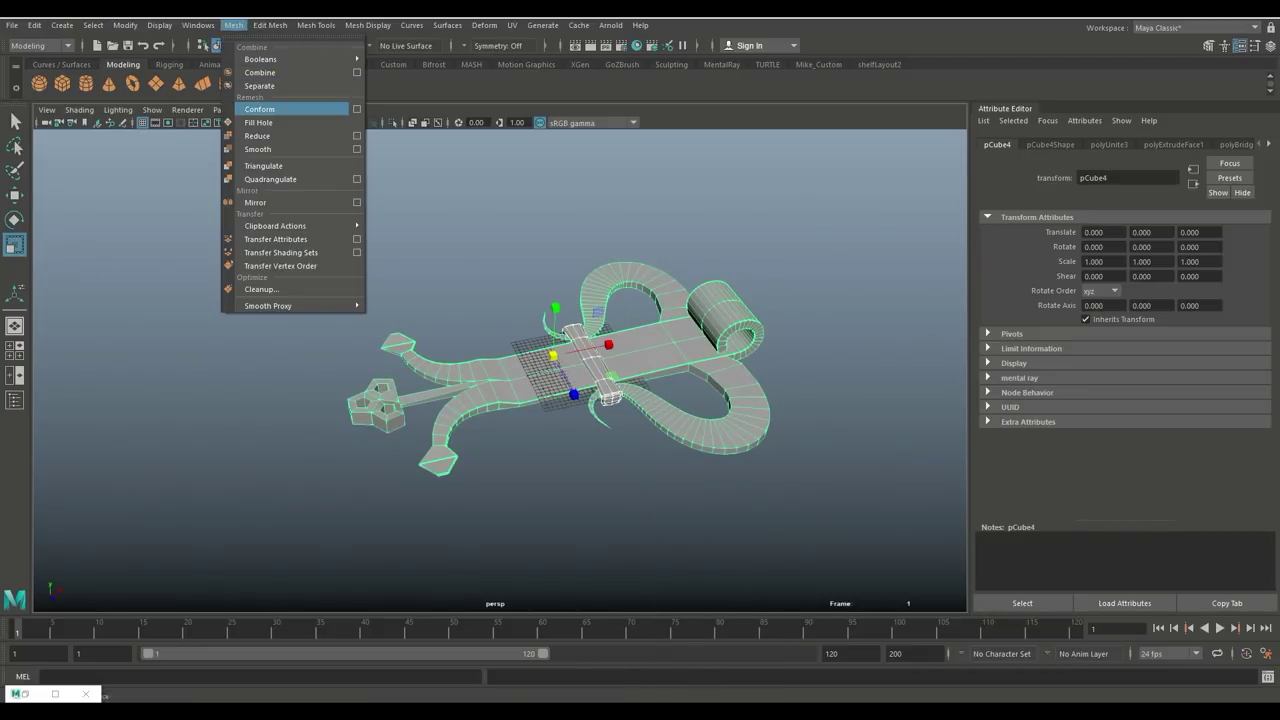
pyautogui.click(260, 109)
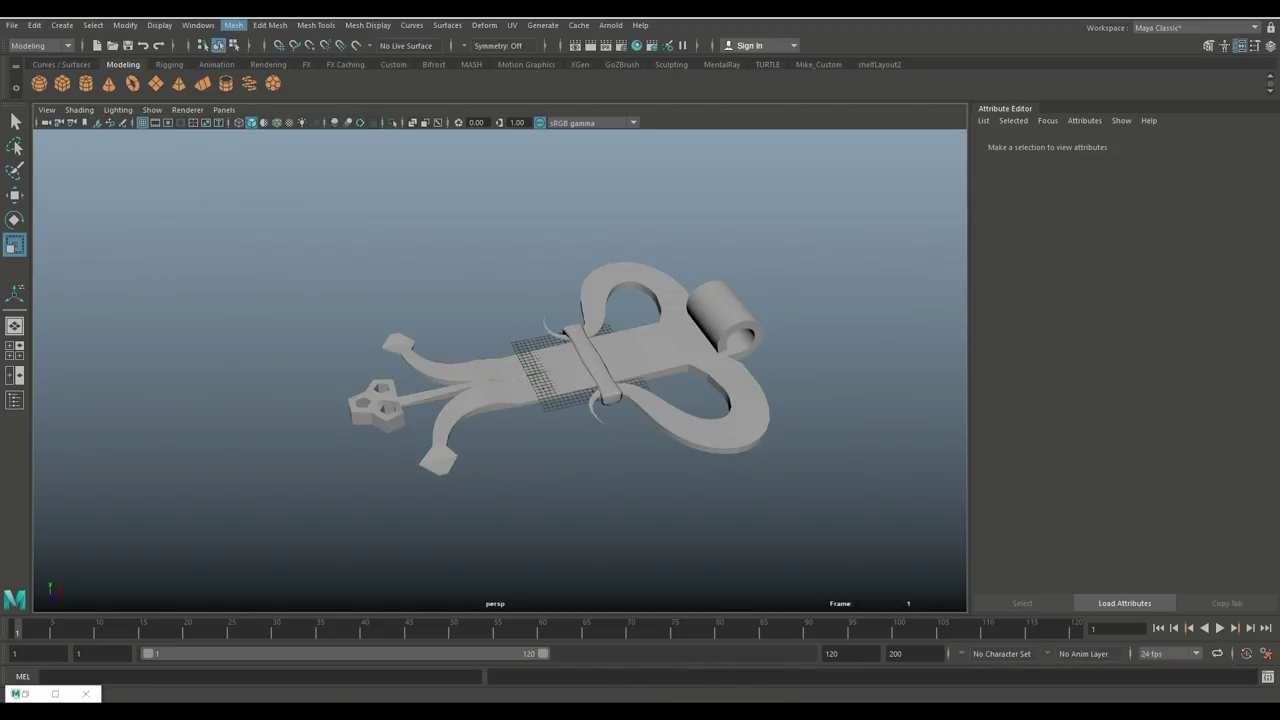
pyautogui.click(233, 25)
pyautogui.click(233, 25)
pyautogui.hotkey('ctrl', 'z')
# Combine the selected crossbar and hinge into a single mesh
pyautogui.click(233, 25)
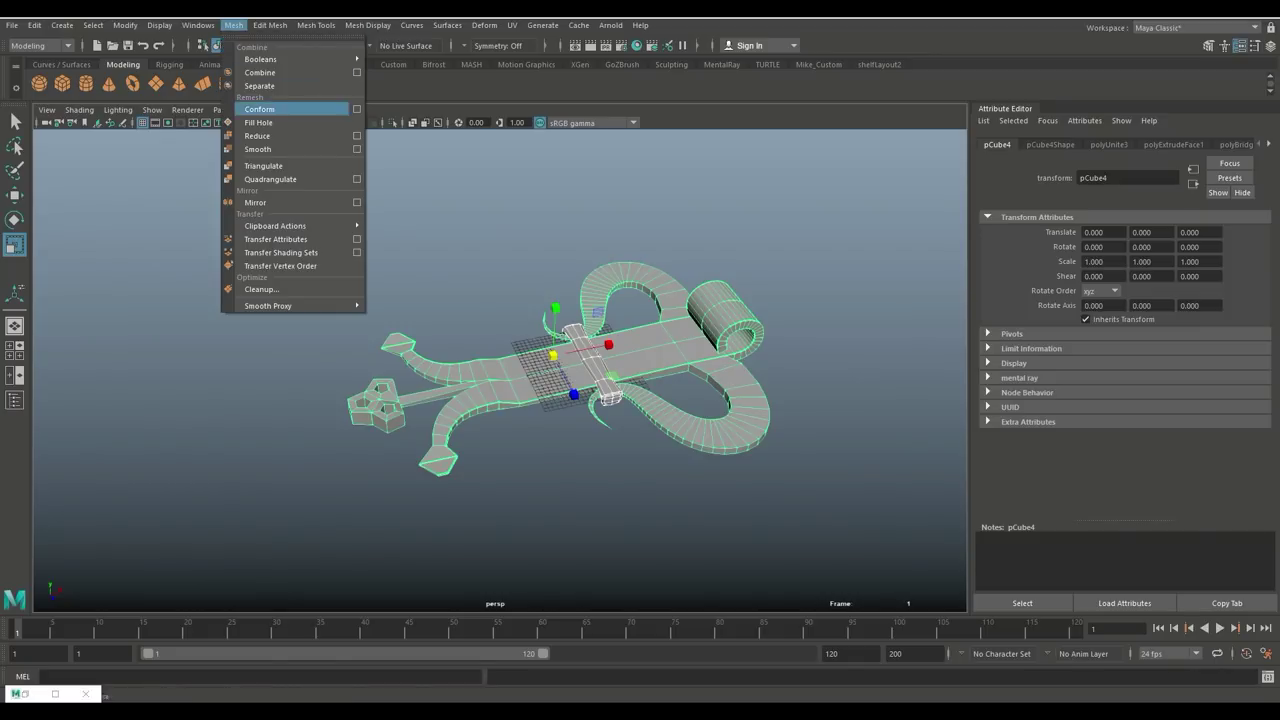
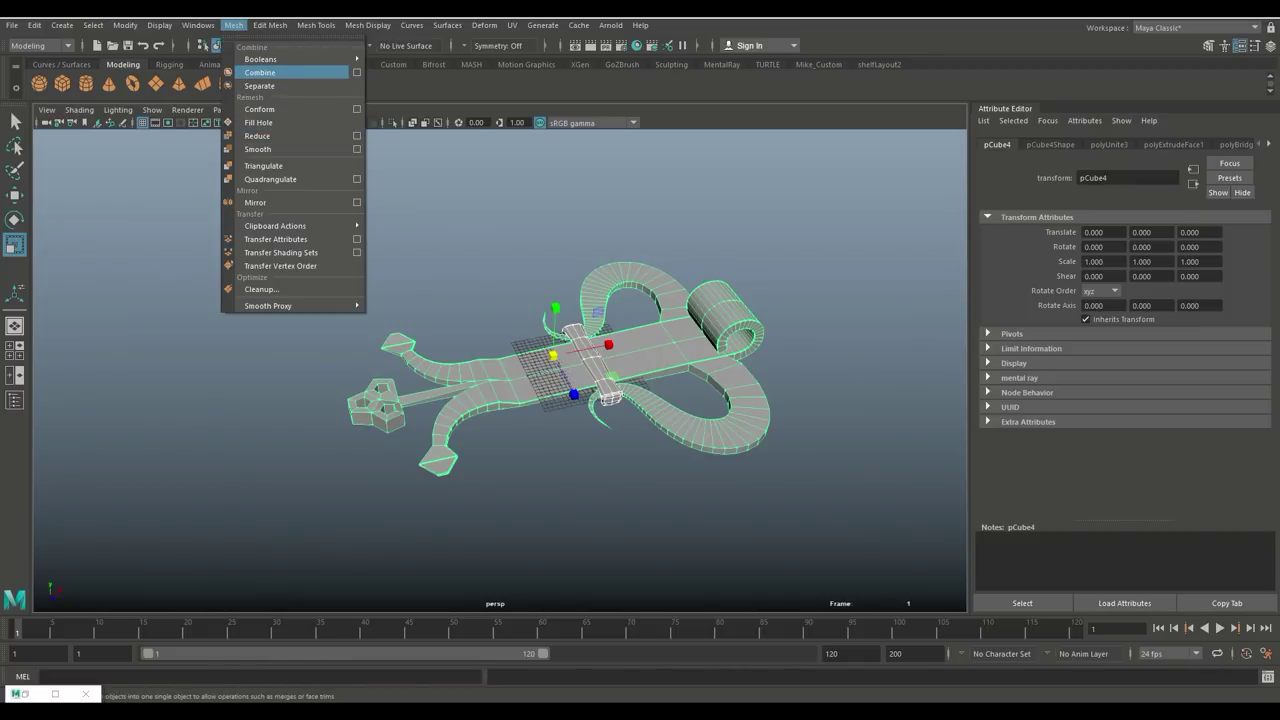
pyautogui.click(260, 72)
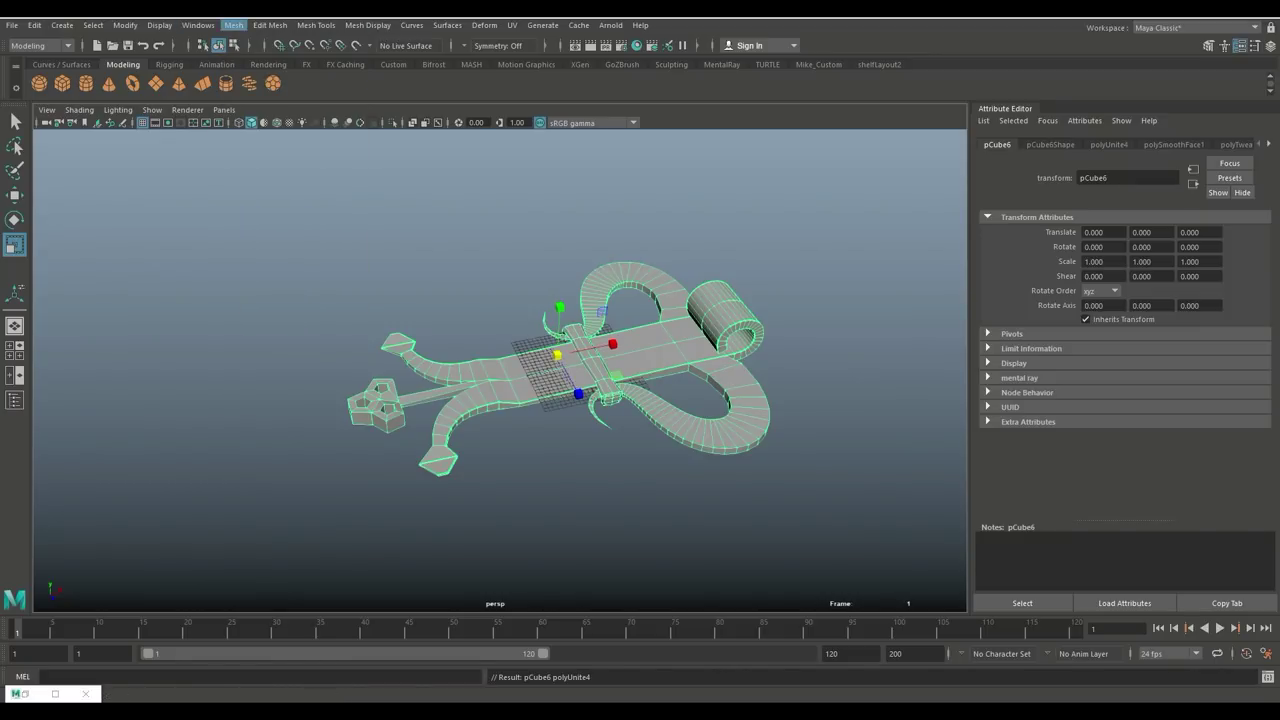
# Try smoothing the whole combined hinge with one division and inspect its prongs and three-ring ornament
pyautogui.click(233, 25)
pyautogui.click(258, 149)
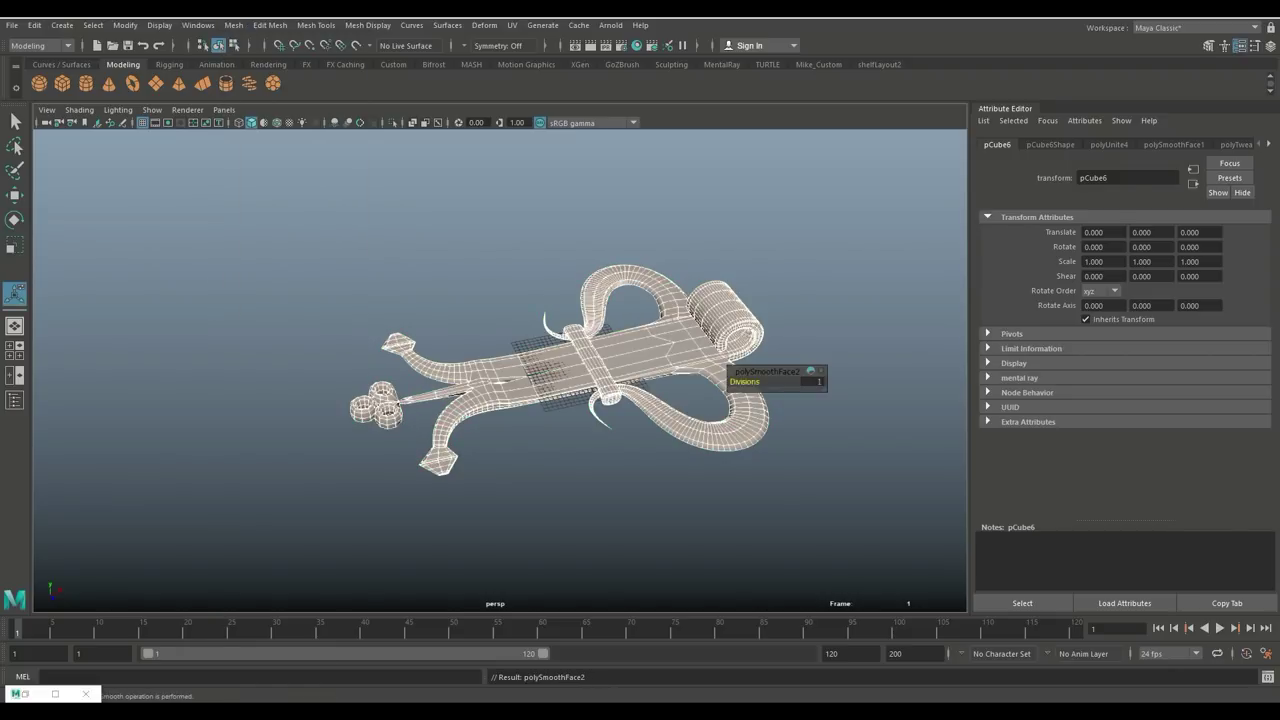
pyautogui.click(640, 520)
pyautogui.keyDown('alt'); pyautogui.moveTo(600, 440); pyautogui.dragTo(712, 512); pyautogui.keyUp('alt')
pyautogui.scroll(3, 640, 400)
pyautogui.keyDown('alt'); pyautogui.moveTo(560, 400); pyautogui.dragTo(680, 410, button='right'); pyautogui.keyUp('alt')
pyautogui.keyDown('alt'); pyautogui.moveTo(680, 410); pyautogui.dragTo(480, 390); pyautogui.keyUp('alt')
pyautogui.keyDown('alt'); pyautogui.moveTo(480, 390); pyautogui.dragTo(615, 398, button='middle'); pyautogui.keyUp('alt')
pyautogui.click(615, 385)
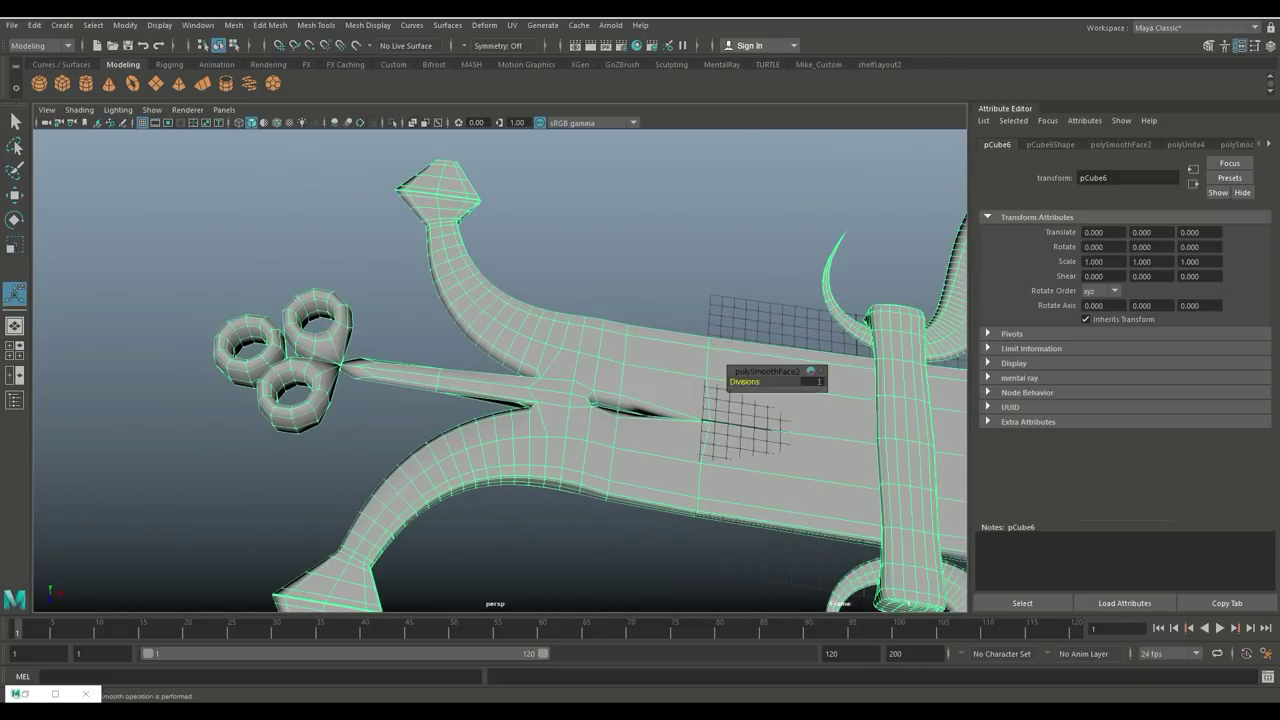
# Undo the smoothing of the combined hinge
pyautogui.hotkey('ctrl', 'z')
pyautogui.hotkey('ctrl', 'z')
pyautogui.hotkey('ctrl', 'z')
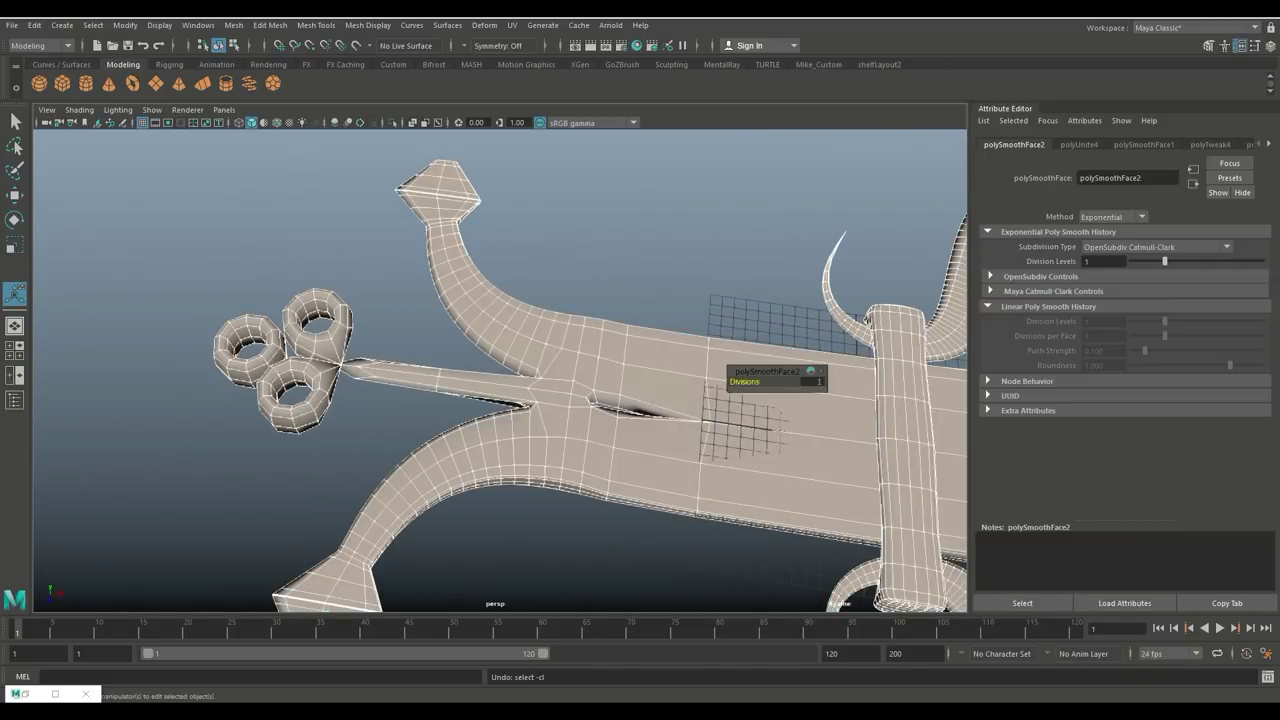
# Set the Insert Edge Loop tool to 1 loop and insert two edge loops across the hinge's middle prong
pyautogui.keyDown('alt'); pyautogui.moveTo(520, 385); pyautogui.dragTo(670, 377, button='middle'); pyautogui.keyUp('alt')
pyautogui.keyDown('alt'); pyautogui.moveTo(670, 377); pyautogui.dragTo(760, 380, button='right'); pyautogui.keyUp('alt')
pyautogui.keyDown('alt'); pyautogui.moveTo(760, 380); pyautogui.dragTo(758, 358); pyautogui.keyUp('alt')
pyautogui.click(270, 25)
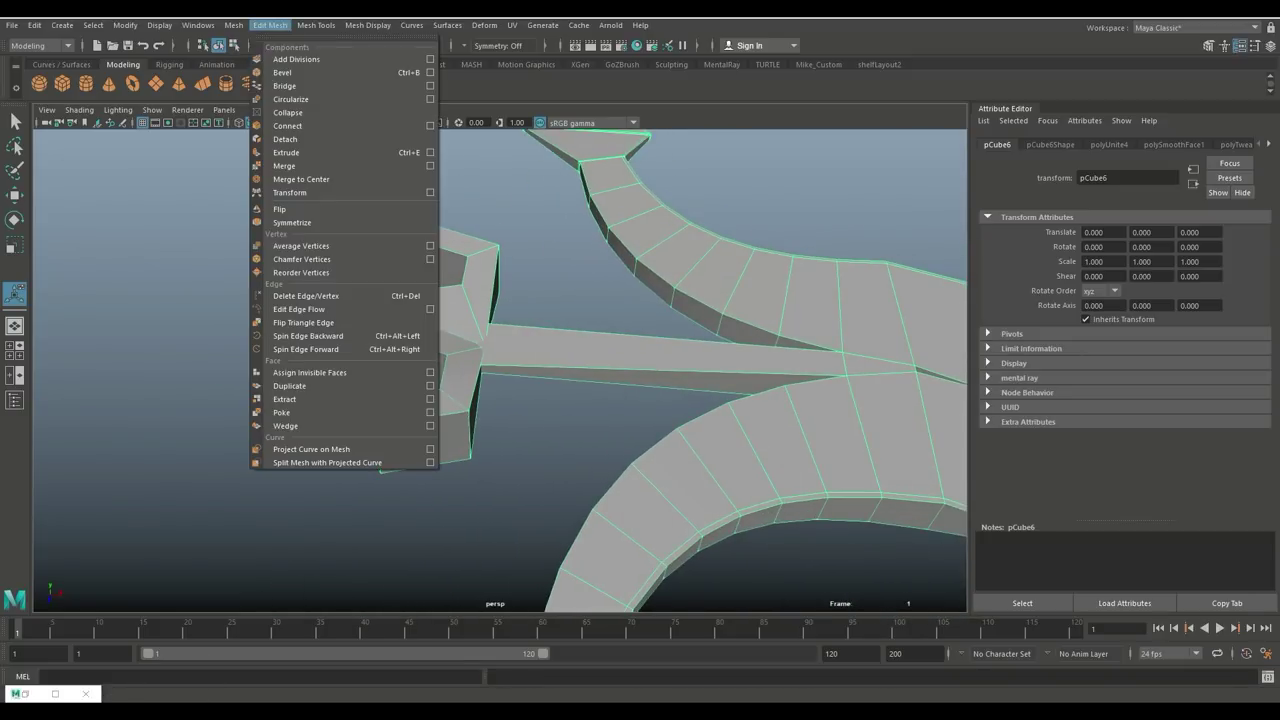
pyautogui.moveTo(316, 25)
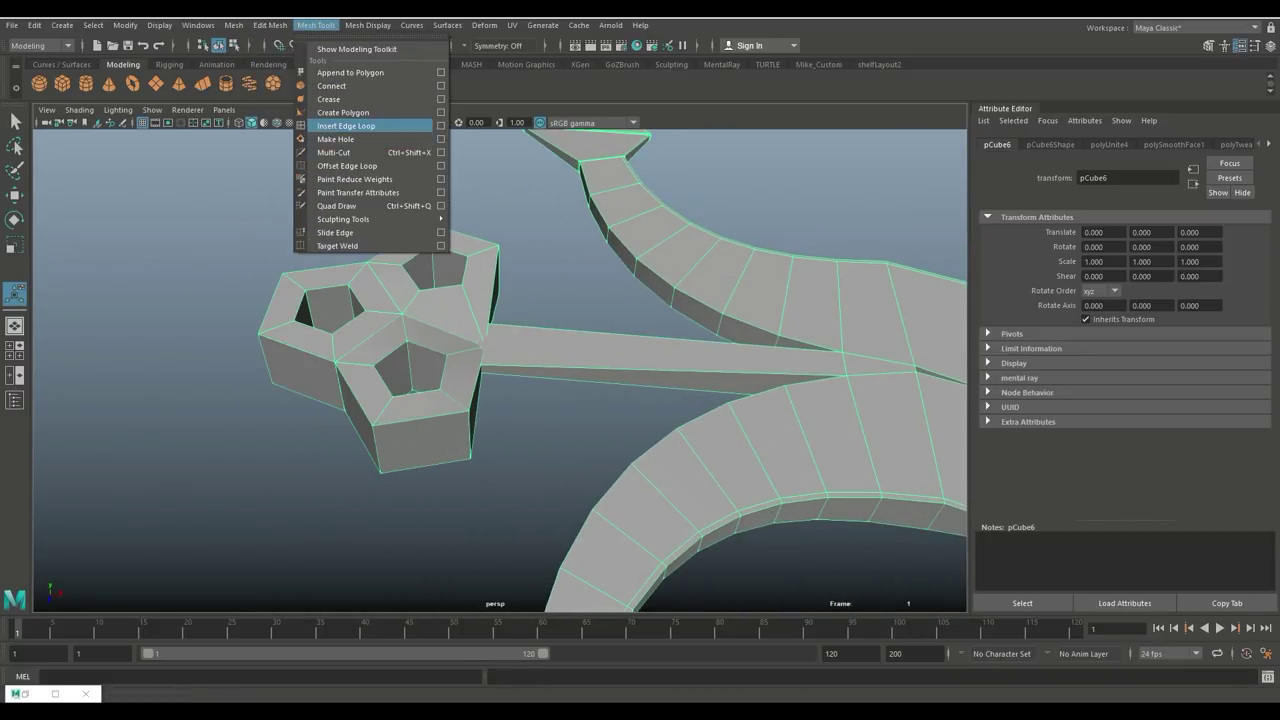
pyautogui.click(335, 139)
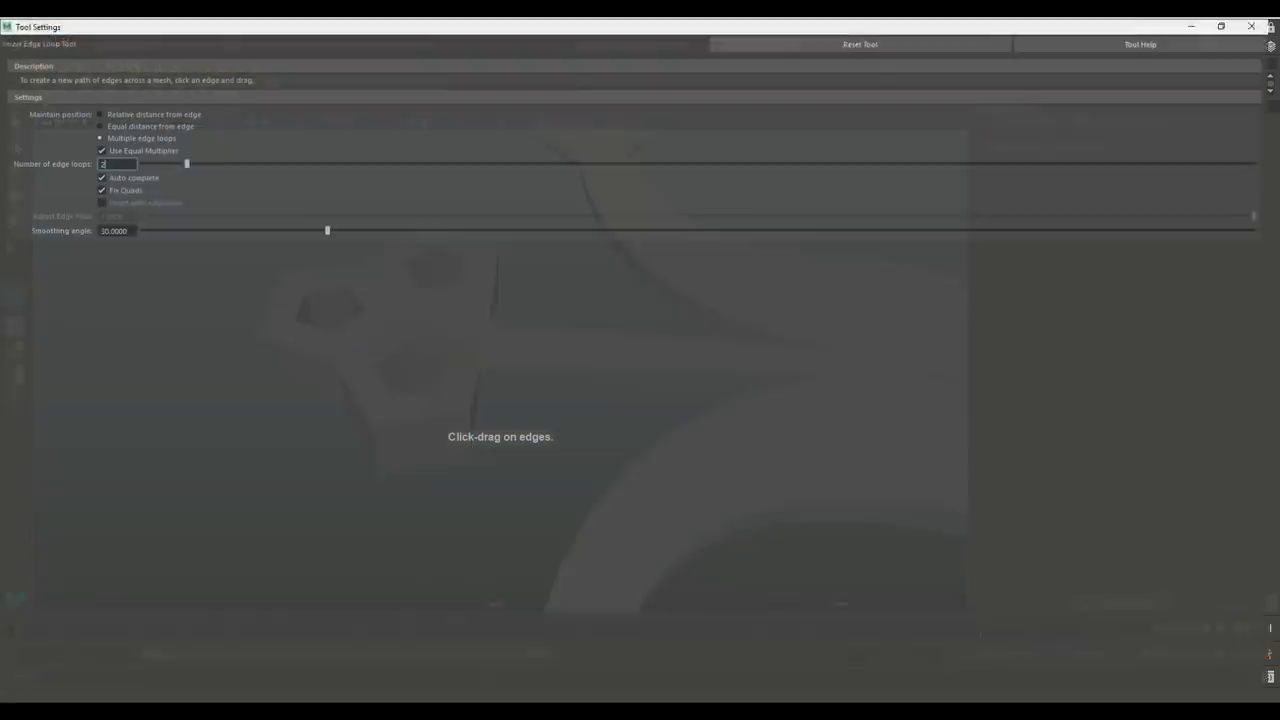
pyautogui.write('1')
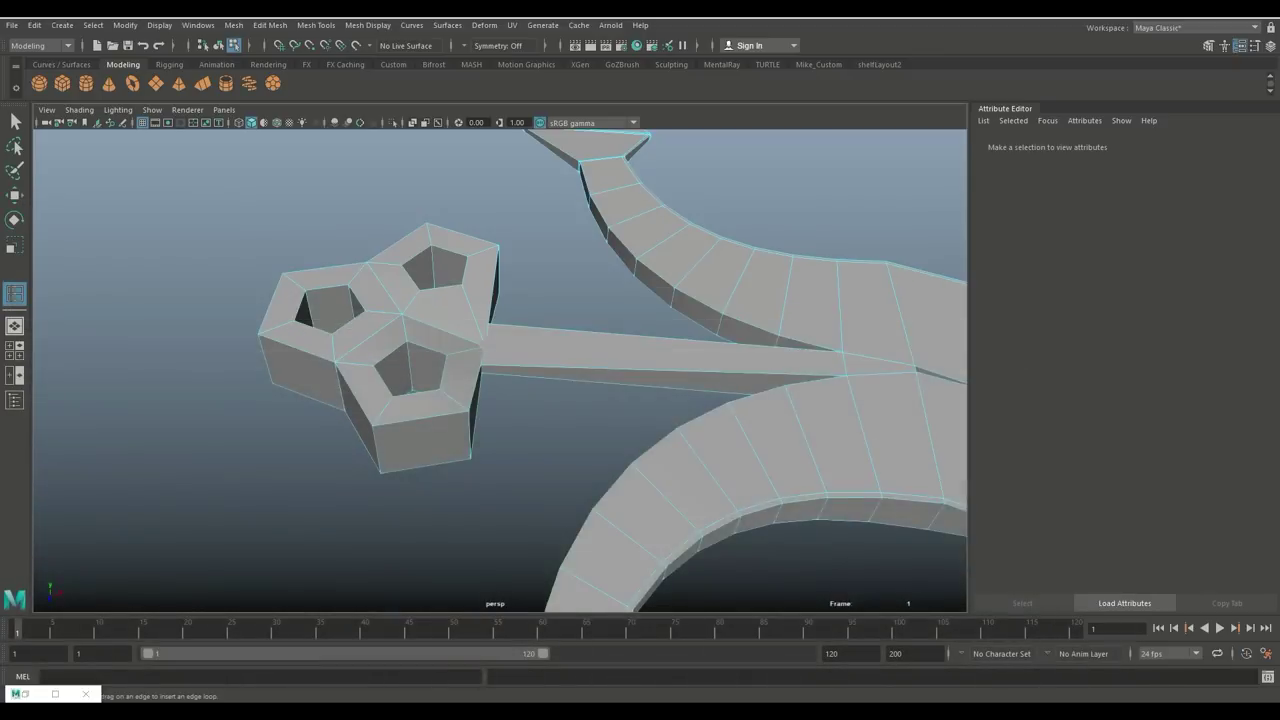
pyautogui.scroll(5, 500, 370)
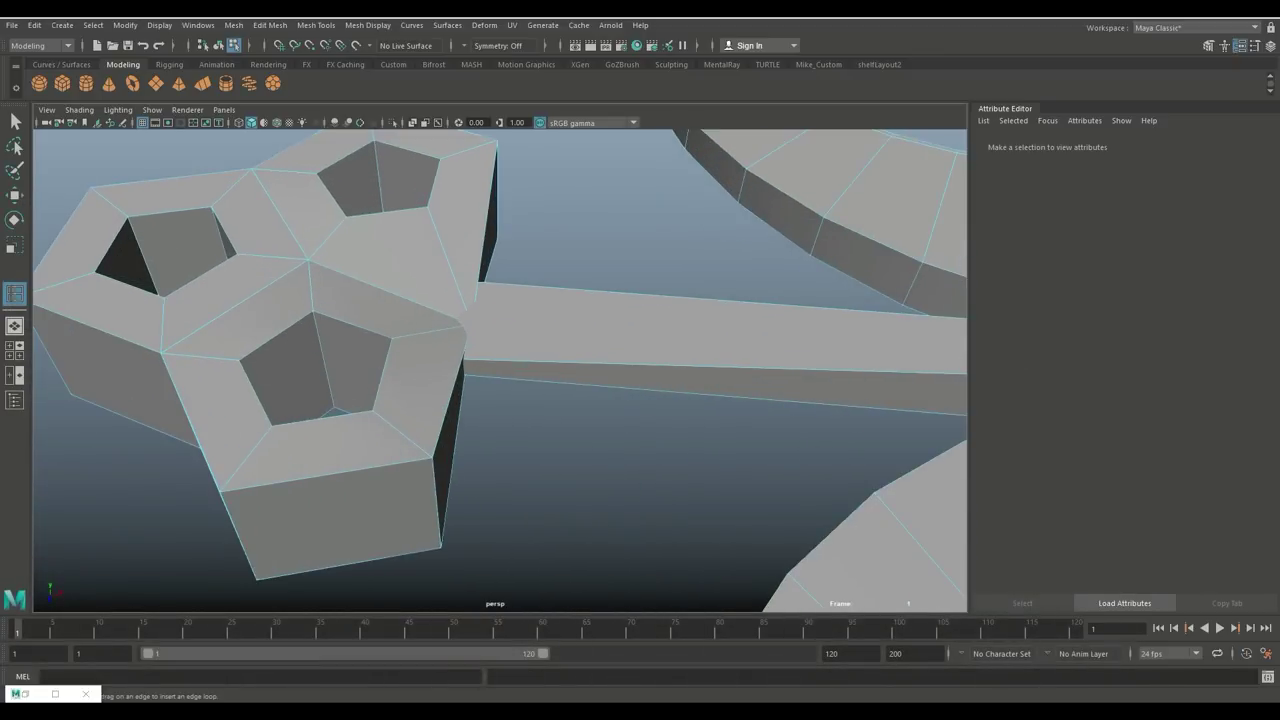
pyautogui.press('4')
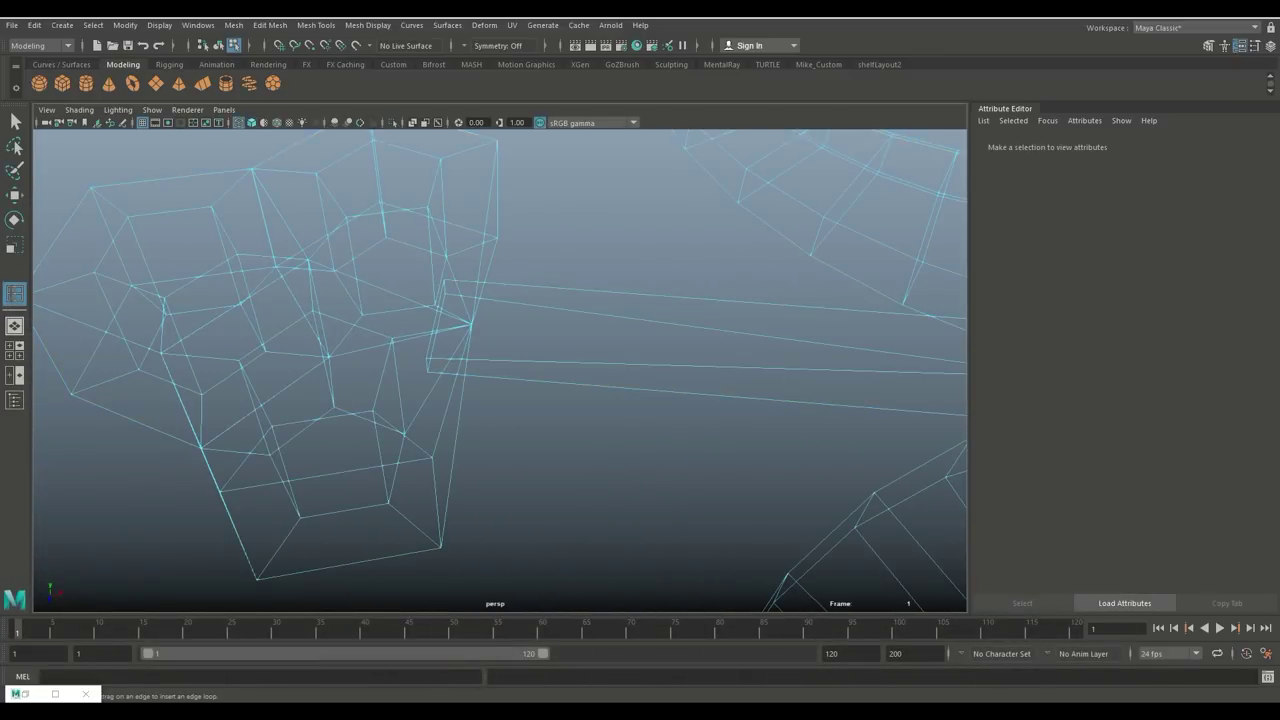
pyautogui.click(785, 340)
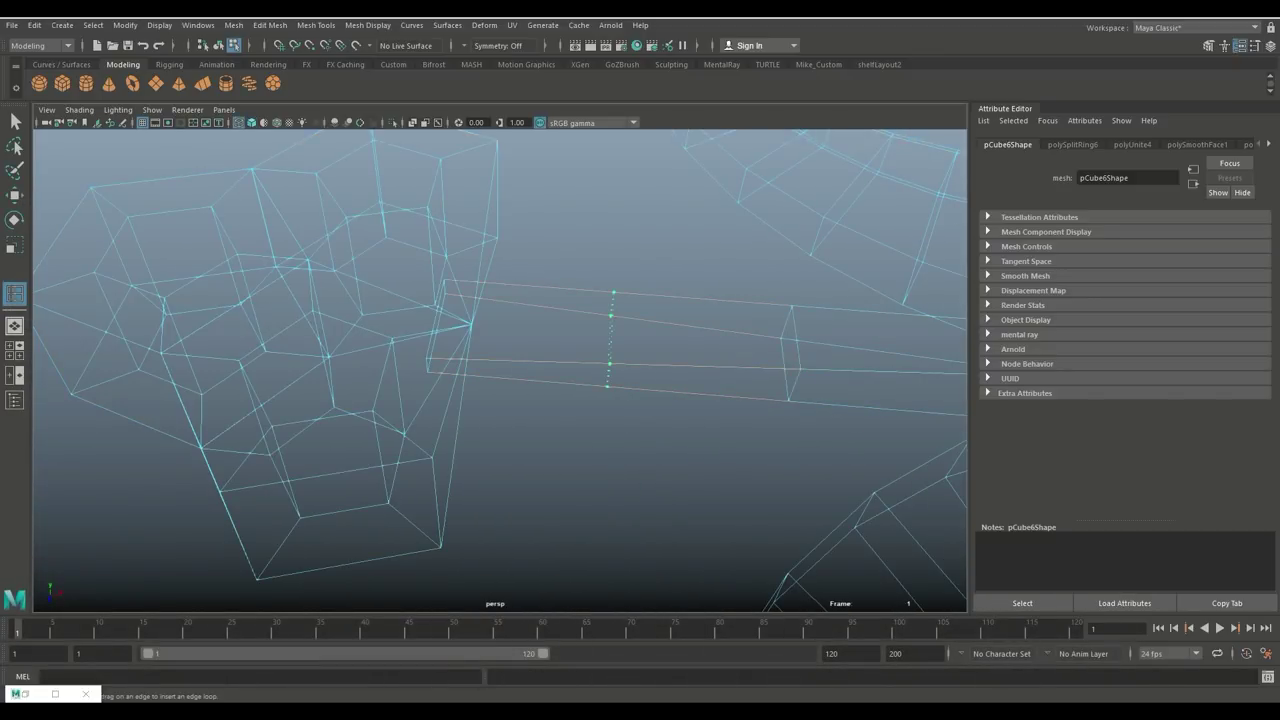
pyautogui.click(610, 363)
# Insert one edge loop lengthwise through the hinge's thickness and another across the middle prong near the three-ring ornament
pyautogui.keyDown('alt'); pyautogui.moveTo(610, 363); pyautogui.dragTo(790, 395); pyautogui.keyUp('alt')
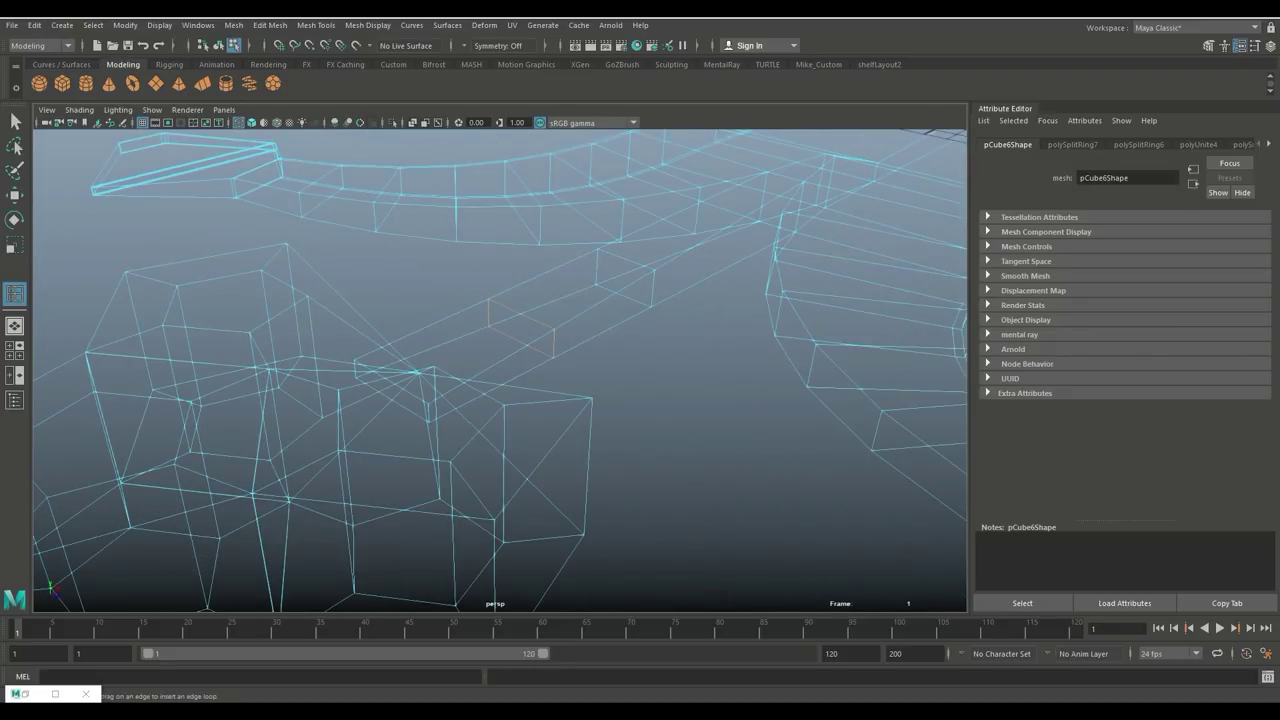
pyautogui.click(554, 344)
pyautogui.click(491, 374)
pyautogui.keyDown('alt'); pyautogui.moveTo(491, 374); pyautogui.dragTo(345, 330); pyautogui.keyUp('alt')
pyautogui.keyDown('alt'); pyautogui.moveTo(500, 340); pyautogui.dragTo(398, 390); pyautogui.keyUp('alt')
pyautogui.press('5')
pyautogui.scroll(-5, 500, 370)
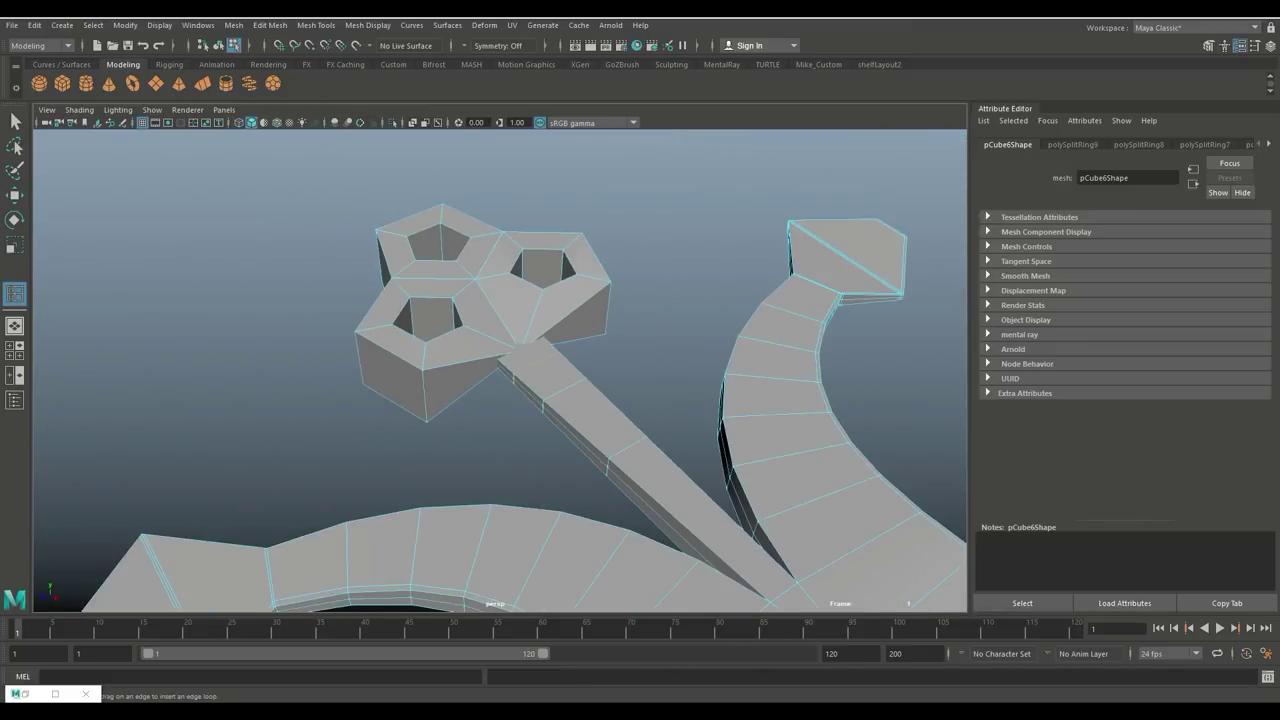
# Insert edge loops at mid-height around the side walls of the three-ring ornament
pyautogui.keyDown('alt'); pyautogui.moveTo(500, 370); pyautogui.dragTo(595, 313); pyautogui.keyUp('alt')
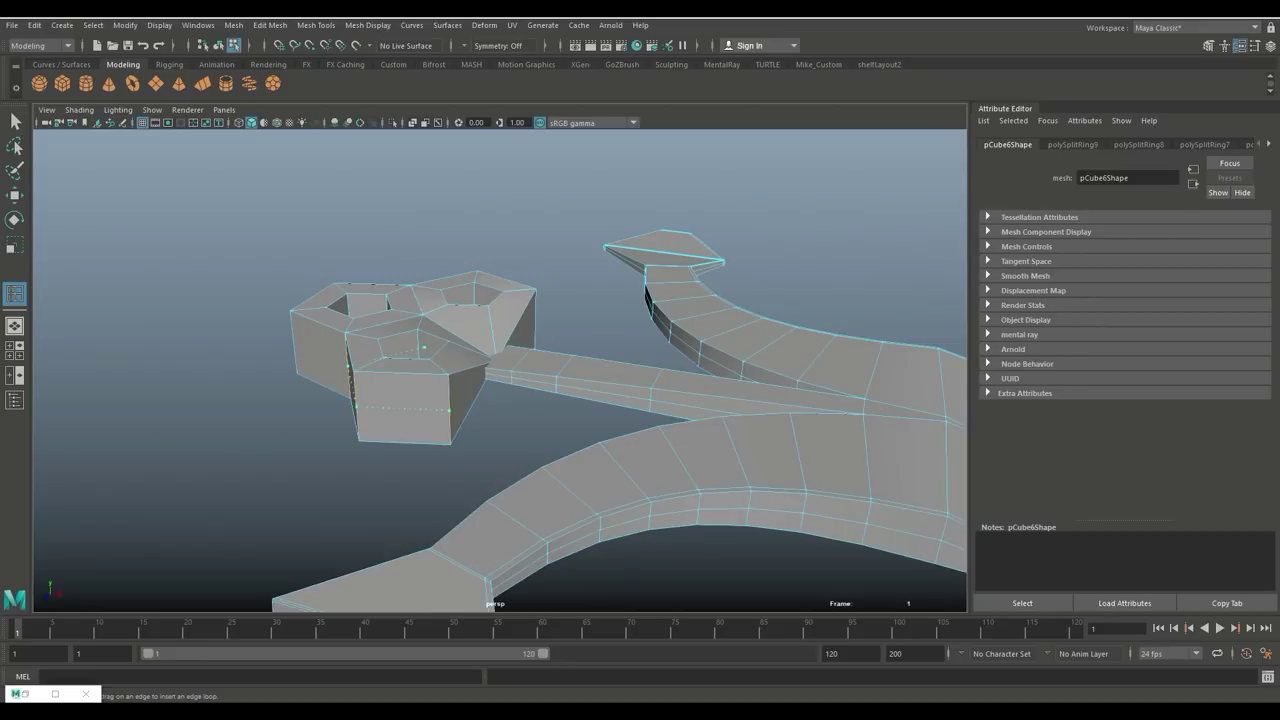
pyautogui.click(449, 410)
pyautogui.keyDown('alt'); pyautogui.moveTo(449, 410); pyautogui.dragTo(422, 440); pyautogui.keyUp('alt')
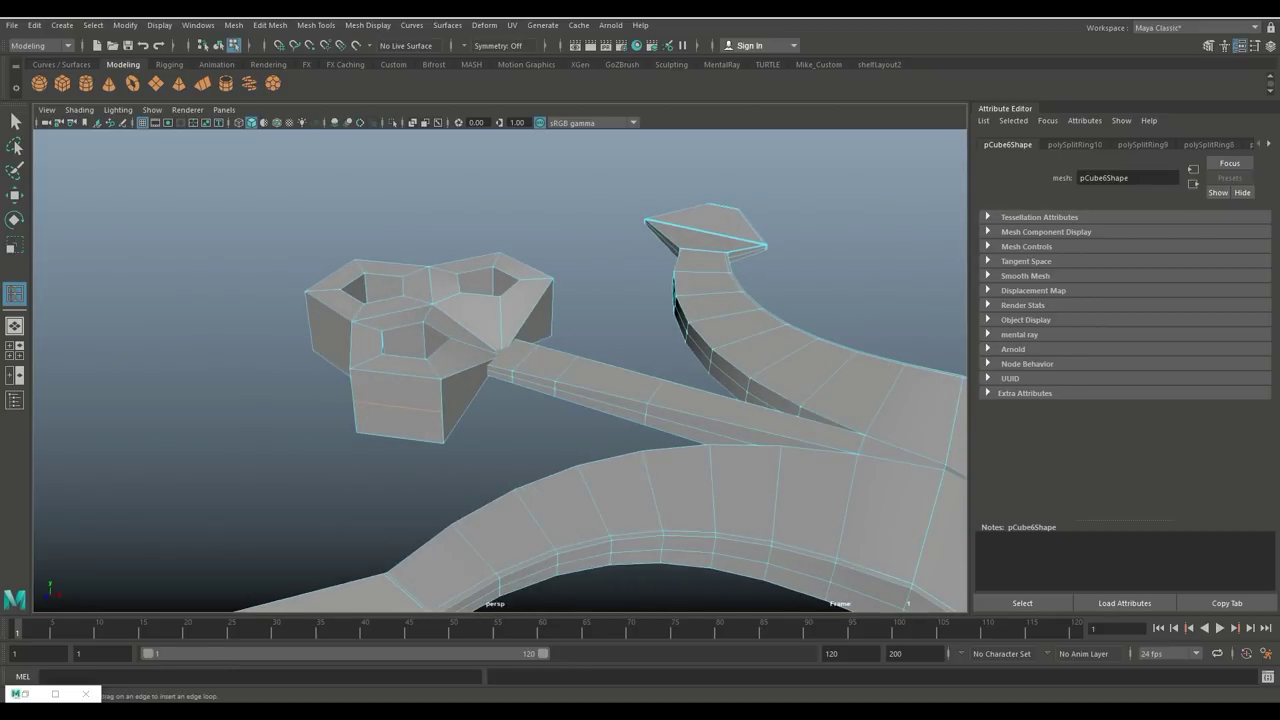
pyautogui.click(442, 411)
pyautogui.keyDown('alt'); pyautogui.moveTo(440, 410); pyautogui.dragTo(190, 400); pyautogui.keyUp('alt')
pyautogui.keyDown('alt'); pyautogui.moveTo(560, 420); pyautogui.dragTo(448, 455); pyautogui.keyUp('alt')
pyautogui.keyDown('alt'); pyautogui.moveTo(448, 455); pyautogui.dragTo(330, 450, button='right'); pyautogui.keyUp('alt')
pyautogui.keyDown('alt'); pyautogui.moveTo(400, 450); pyautogui.dragTo(360, 389); pyautogui.keyUp('alt')
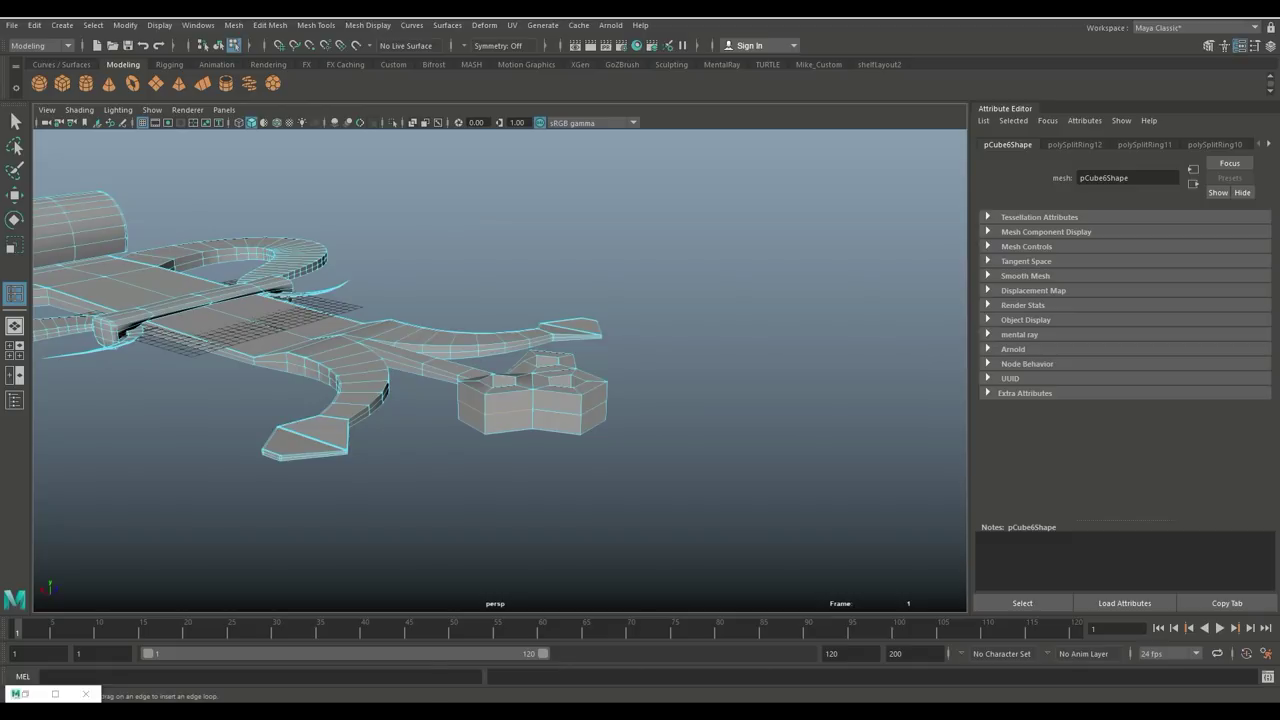
# Try smoothing the whole hinge mesh in object mode and inspect its rings and prongs from above
pyautogui.moveTo(369, 311); pyautogui.dragTo(437, 294, button='right')
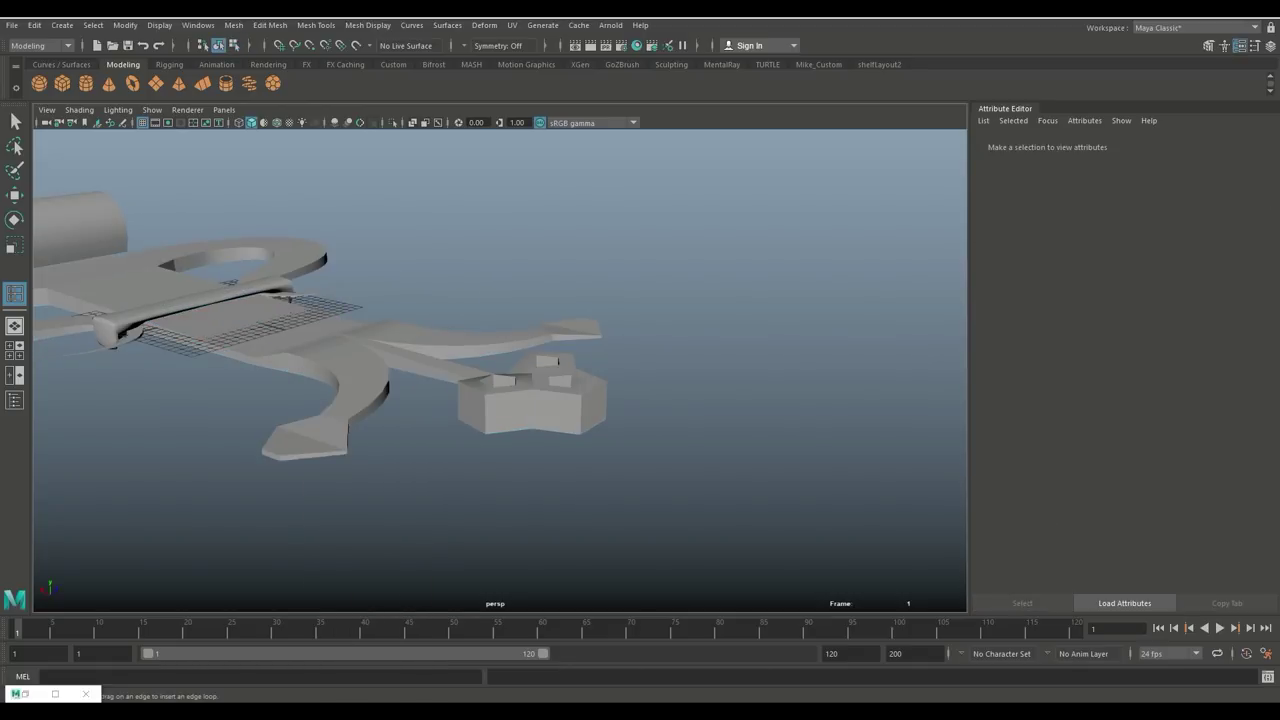
pyautogui.moveTo(503, 395); pyautogui.dragTo(574, 292, button='right')
pyautogui.click(233, 25)
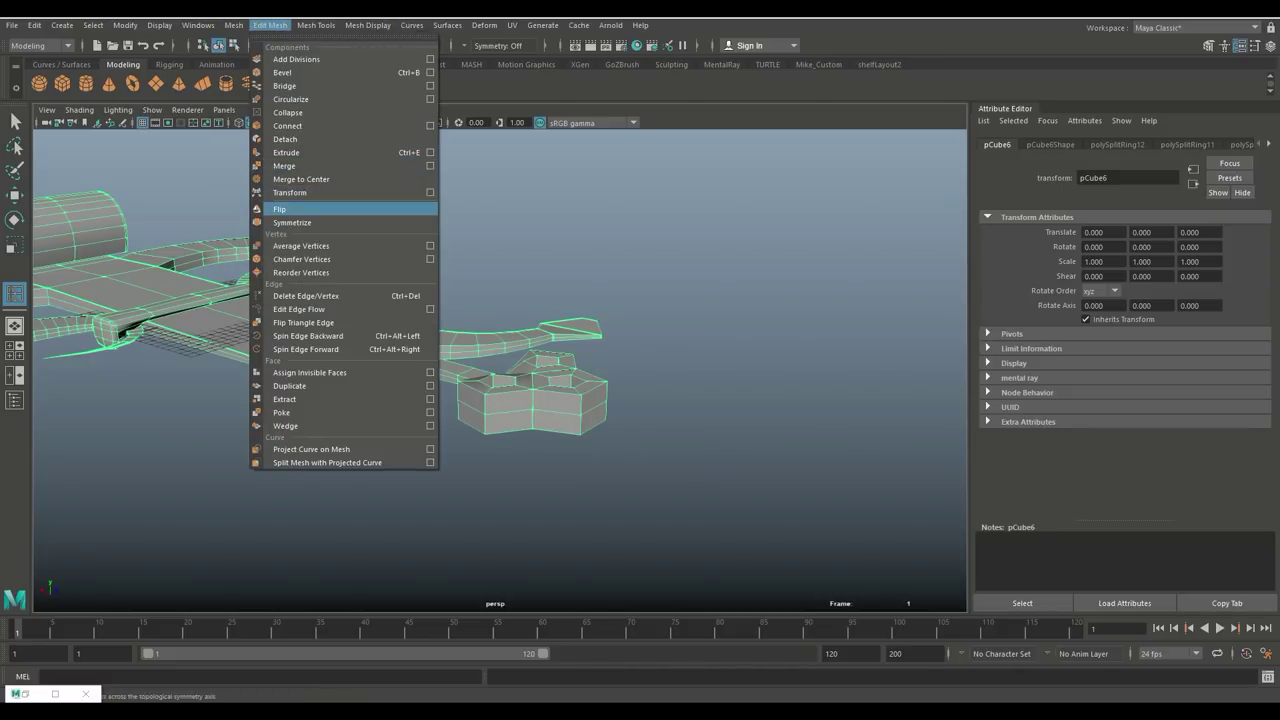
pyautogui.moveTo(233, 25)
pyautogui.click(258, 149)
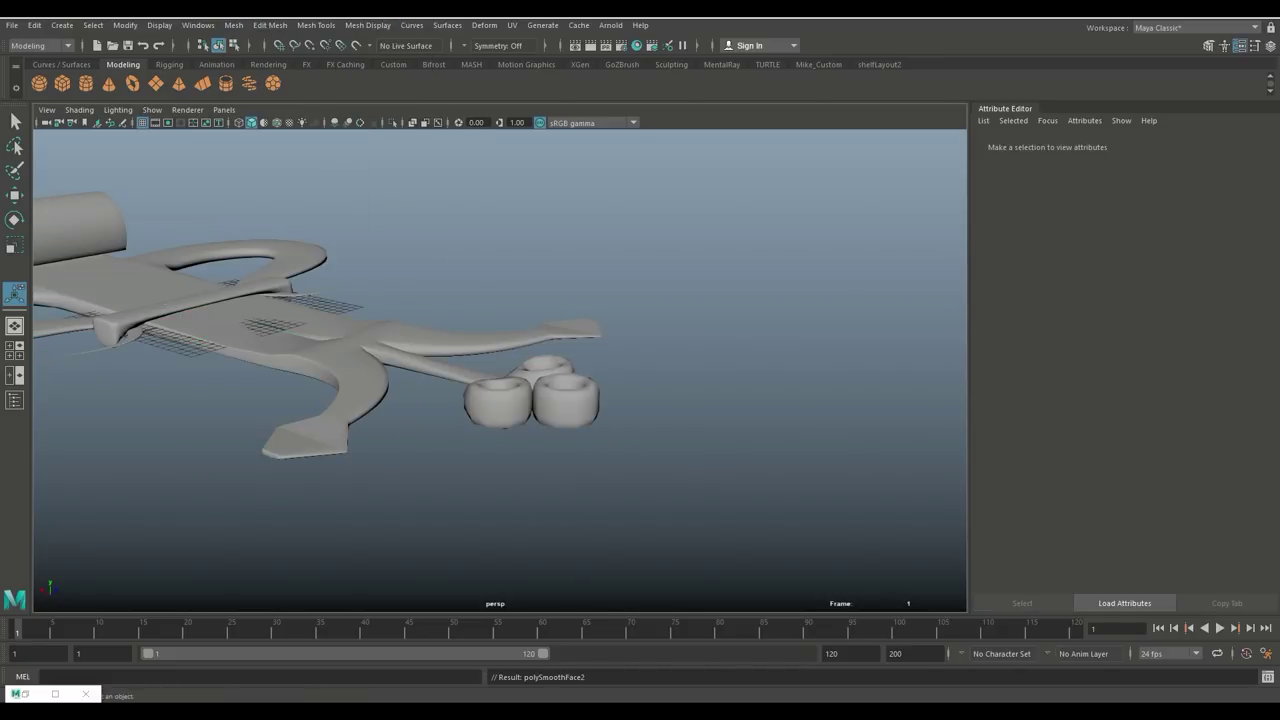
pyautogui.keyDown('alt'); pyautogui.moveTo(500, 350); pyautogui.dragTo(455, 475); pyautogui.keyUp('alt')
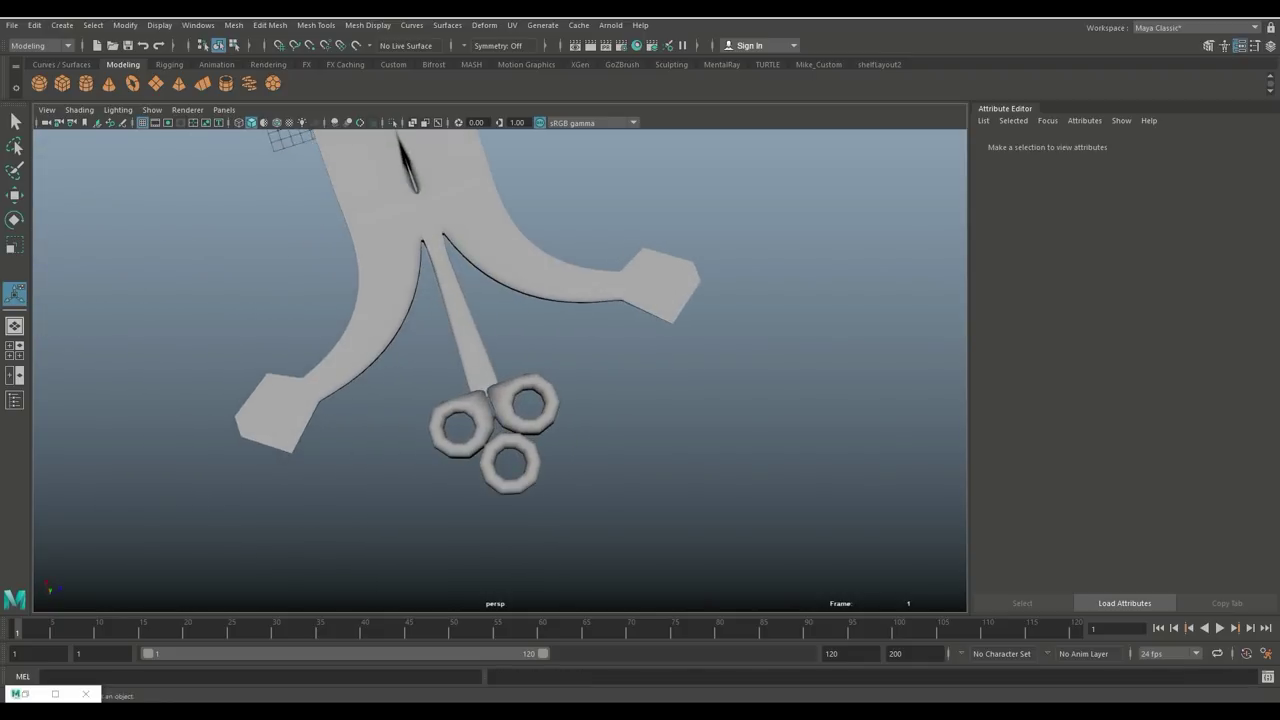
# Undo the latest smoothing of the hinge mesh
pyautogui.hotkey('ctrl', 'z')
pyautogui.hotkey('ctrl', 'z')
pyautogui.hotkey('ctrl', 'z')
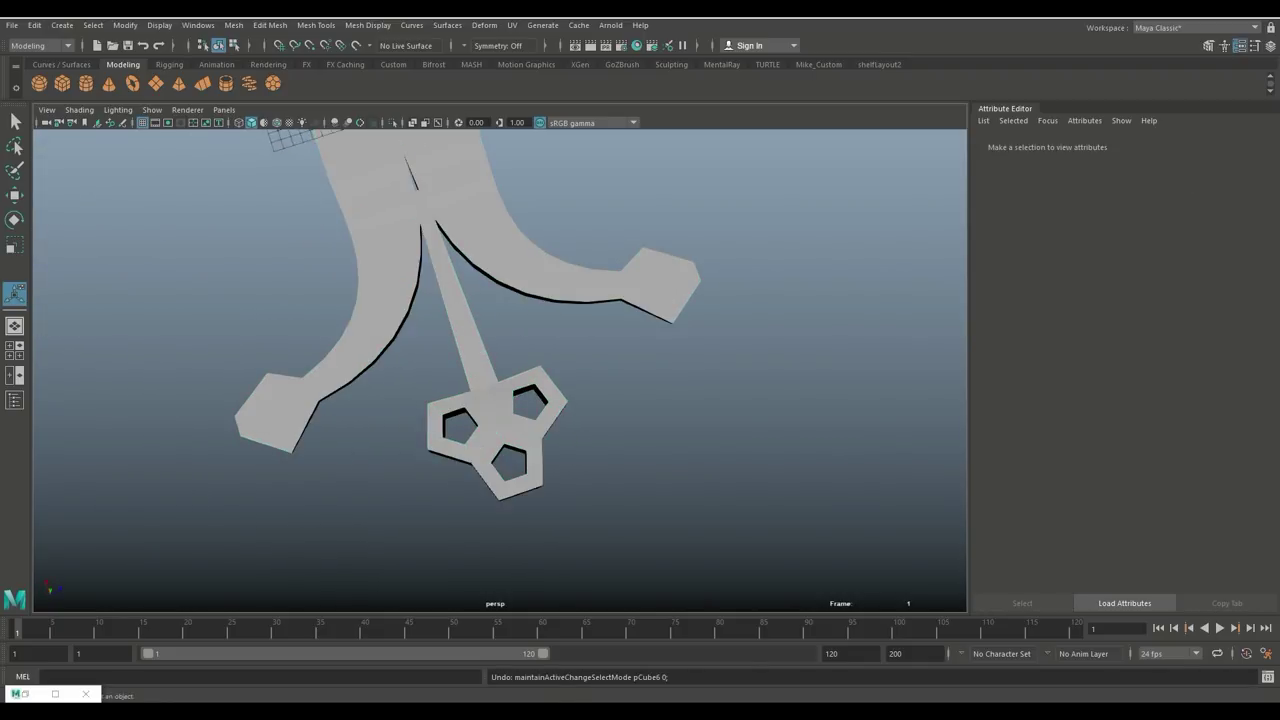
# Turn on the smooth mesh preview for the hinge and examine its overall shape from several angles
pyautogui.scroll(-5, 500, 370)
pyautogui.scroll(-5, 500, 370)
pyautogui.keyDown('alt'); pyautogui.moveTo(500, 370); pyautogui.dragTo(295, 360); pyautogui.keyUp('alt')
pyautogui.scroll(3, 500, 370)
pyautogui.keyDown('alt'); pyautogui.moveTo(500, 370); pyautogui.dragTo(428, 390, button='middle'); pyautogui.keyUp('alt')
pyautogui.scroll(6, 390, 296)
pyautogui.keyDown('alt'); pyautogui.moveTo(500, 370); pyautogui.dragTo(562, 299); pyautogui.keyUp('alt')
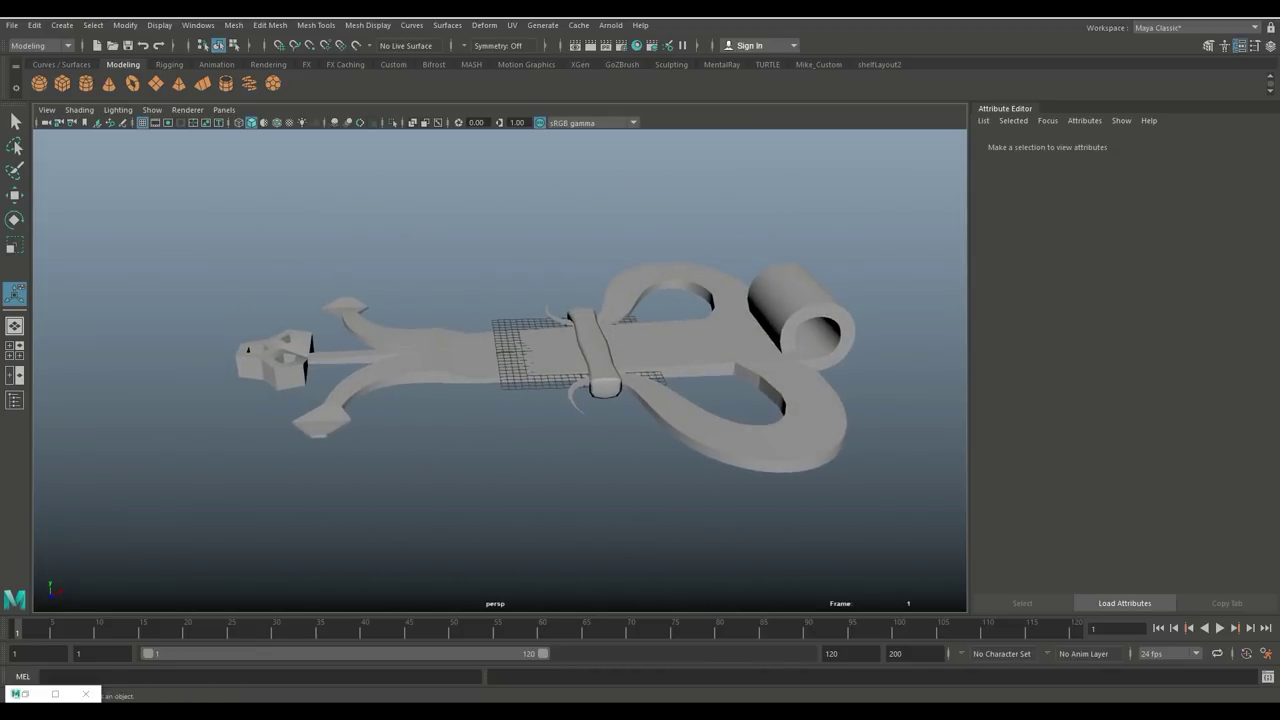
pyautogui.click(660, 346)
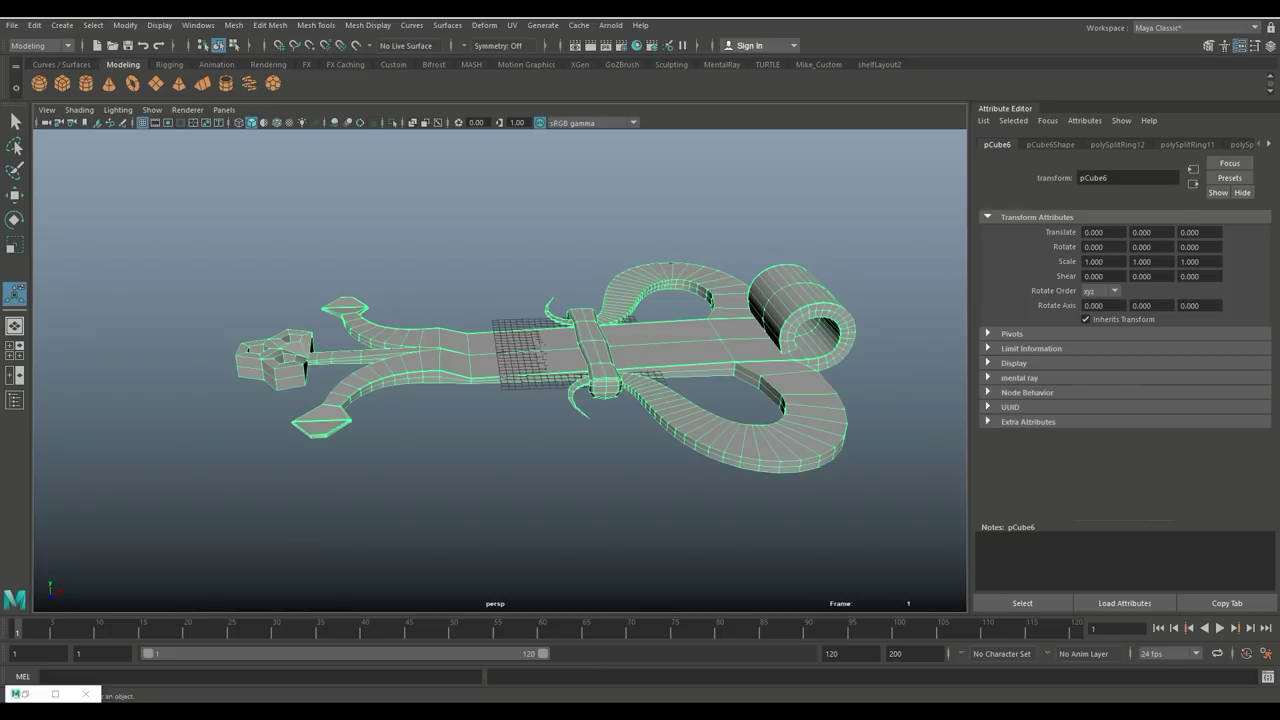
pyautogui.press('3')
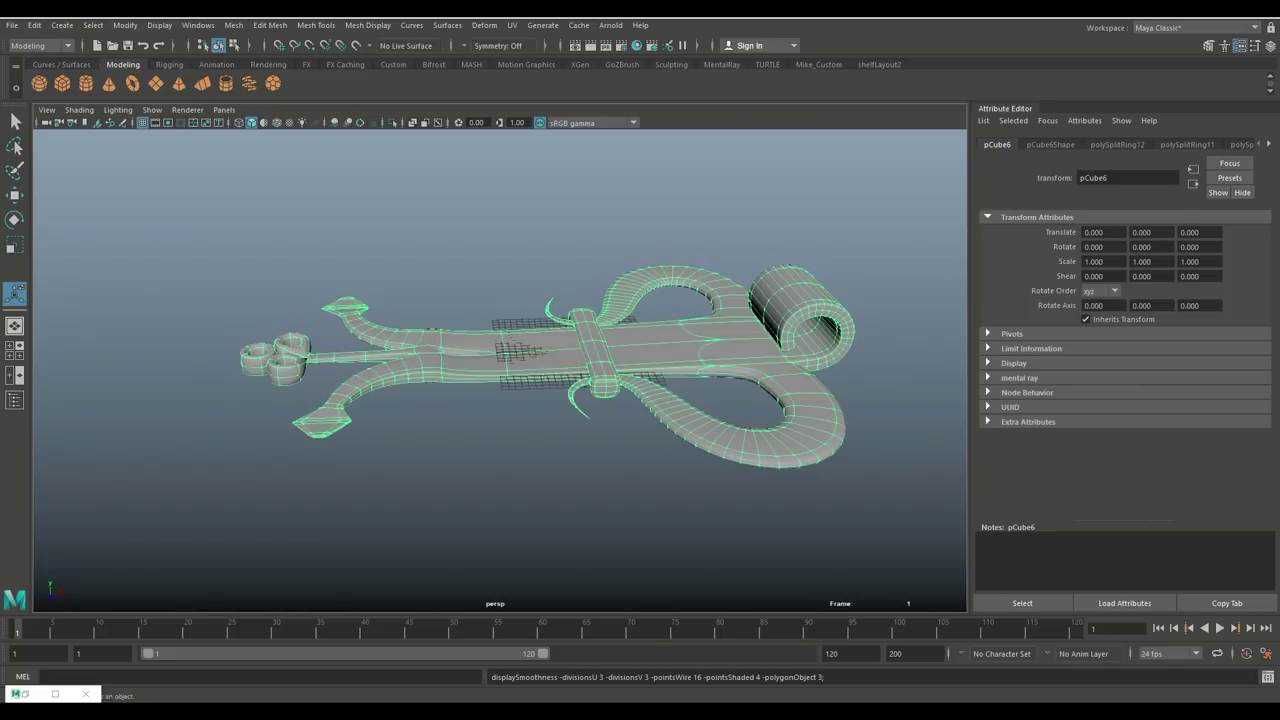
pyautogui.keyDown('alt'); pyautogui.moveTo(640, 350); pyautogui.dragTo(684, 450); pyautogui.keyUp('alt')
pyautogui.click(650, 510)
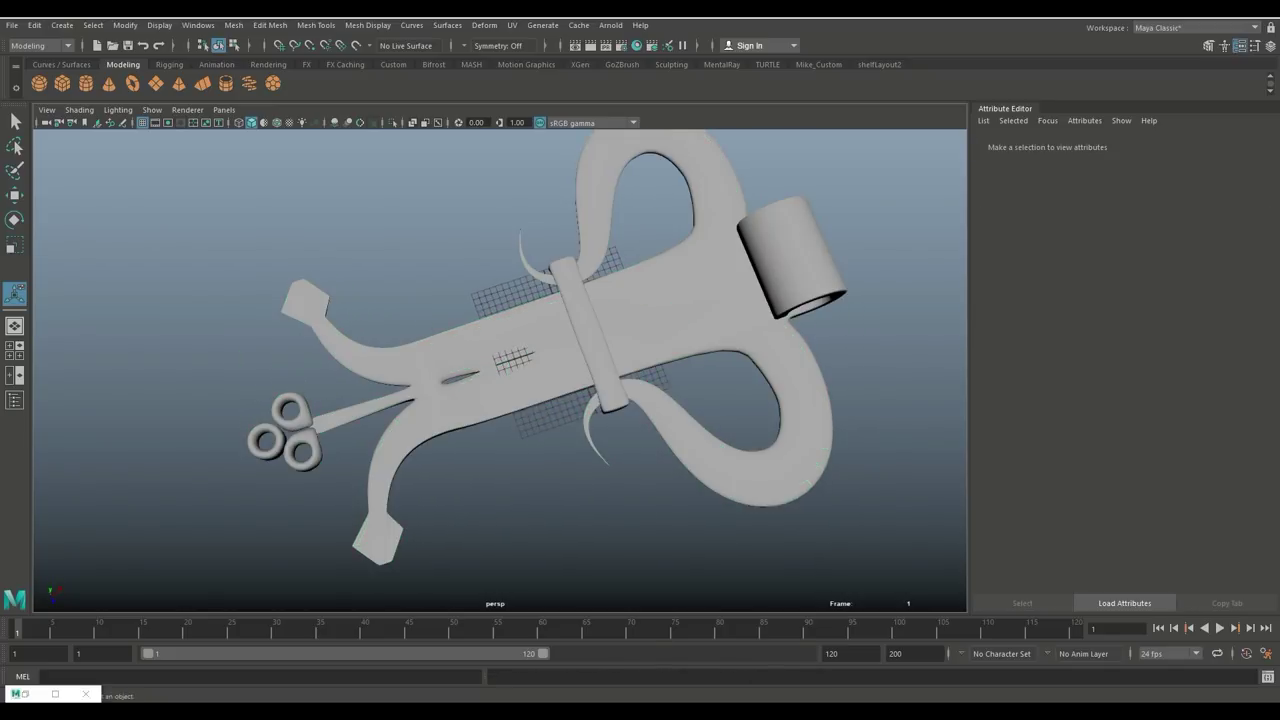
pyautogui.keyDown('alt'); pyautogui.moveTo(650, 510); pyautogui.dragTo(692, 500); pyautogui.keyUp('alt')
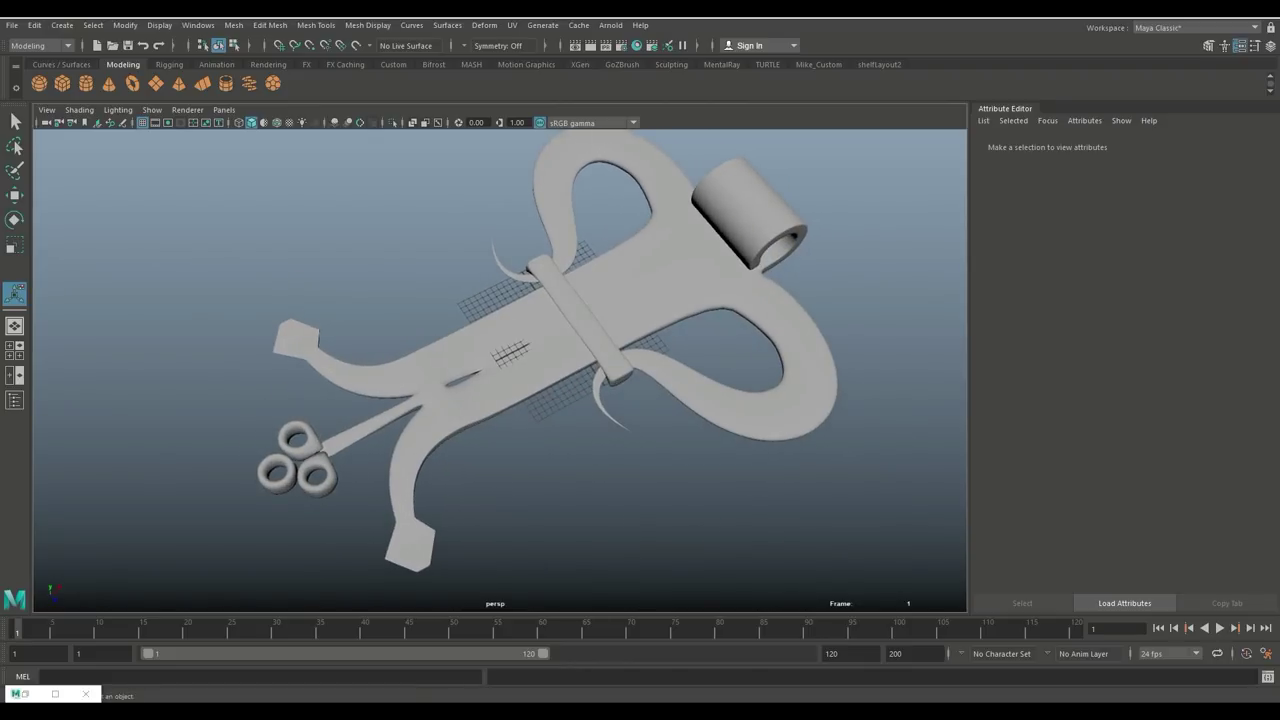
# Return the hinge to its unsmoothed display and examine the flat strap, crossbar and side loops
pyautogui.click(640, 290)
pyautogui.press('1')
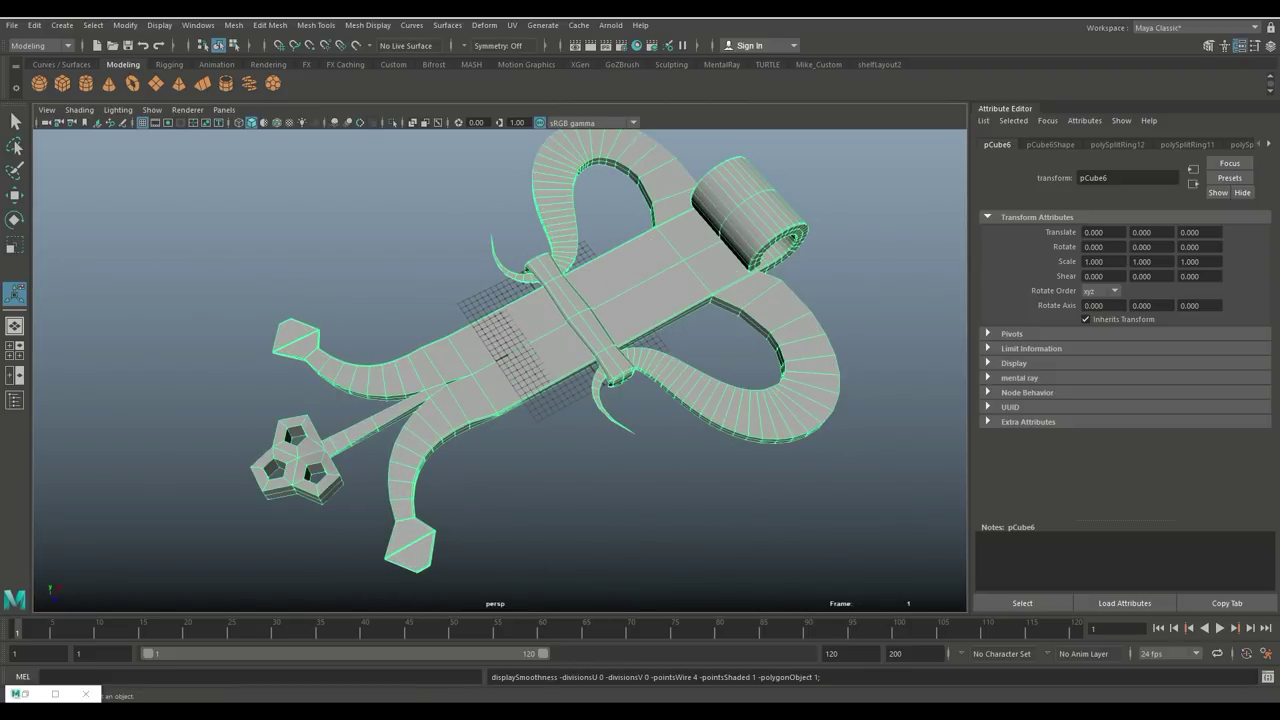
pyautogui.scroll(4, 500, 370)
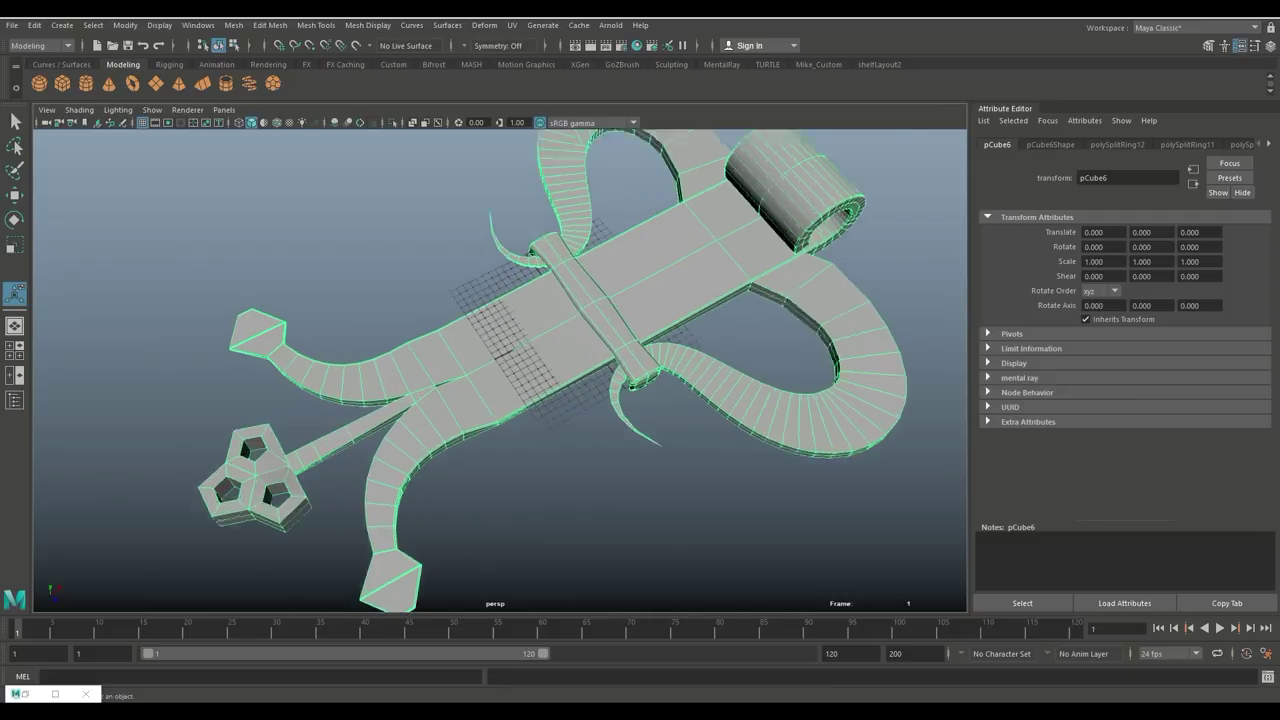
pyautogui.keyDown('alt'); pyautogui.moveTo(630, 350); pyautogui.dragTo(644, 215); pyautogui.keyUp('alt')
pyautogui.keyDown('alt'); pyautogui.moveTo(555, 300); pyautogui.dragTo(545, 360); pyautogui.keyUp('alt')
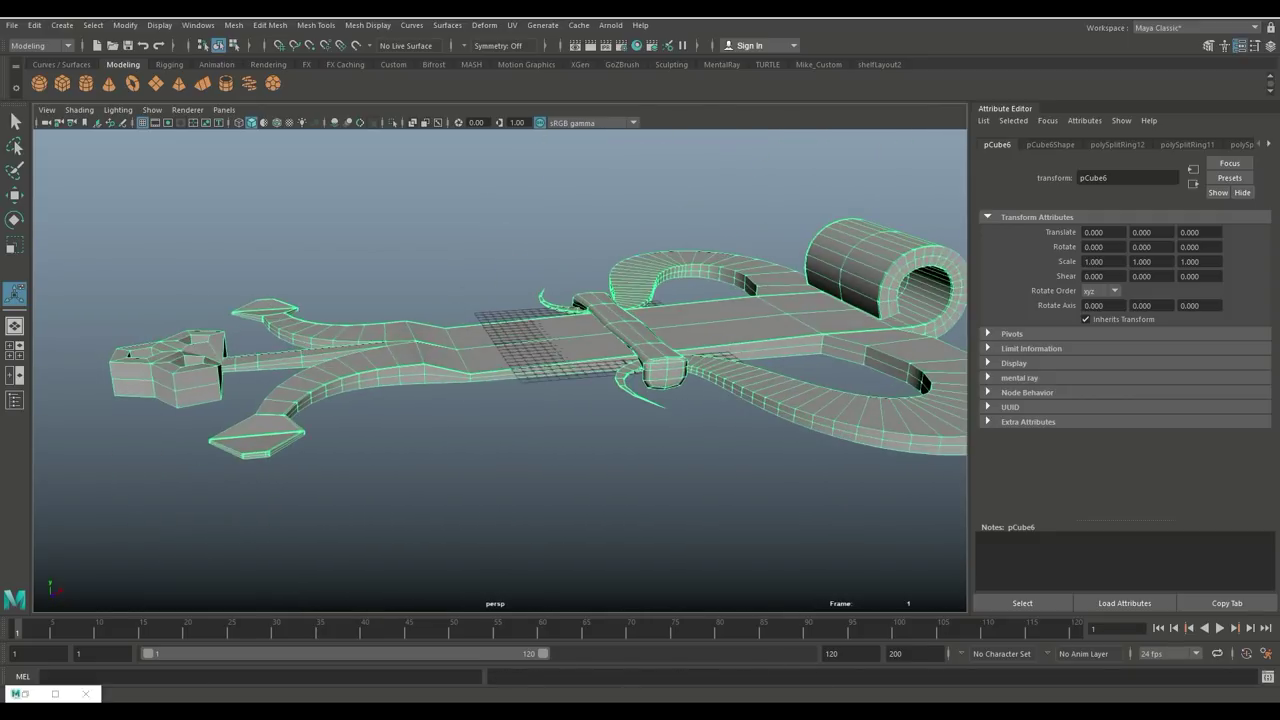
pyautogui.scroll(-5, 500, 370)
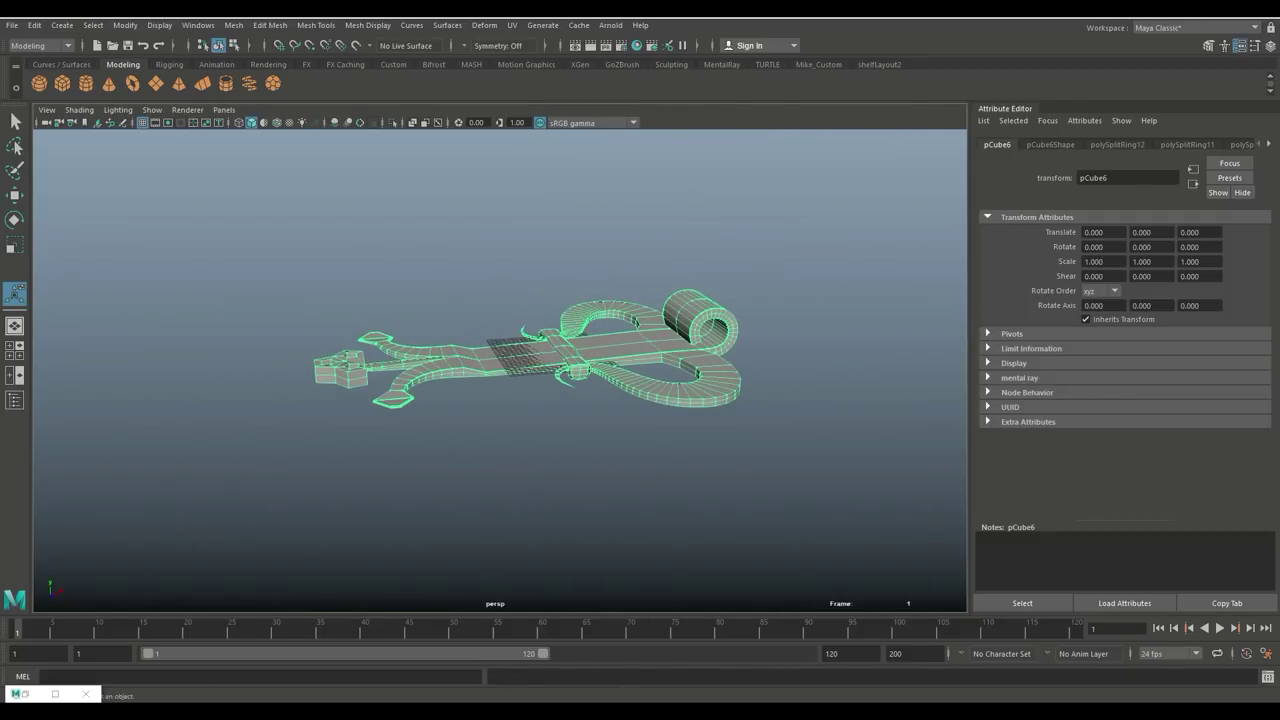
pyautogui.keyDown('alt'); pyautogui.moveTo(520, 330); pyautogui.dragTo(525, 436); pyautogui.keyUp('alt')
pyautogui.scroll(2, 500, 370)
pyautogui.scroll(2, 500, 370)
pyautogui.keyDown('alt'); pyautogui.moveTo(515, 415); pyautogui.dragTo(502, 370, button='middle'); pyautogui.keyUp('alt')
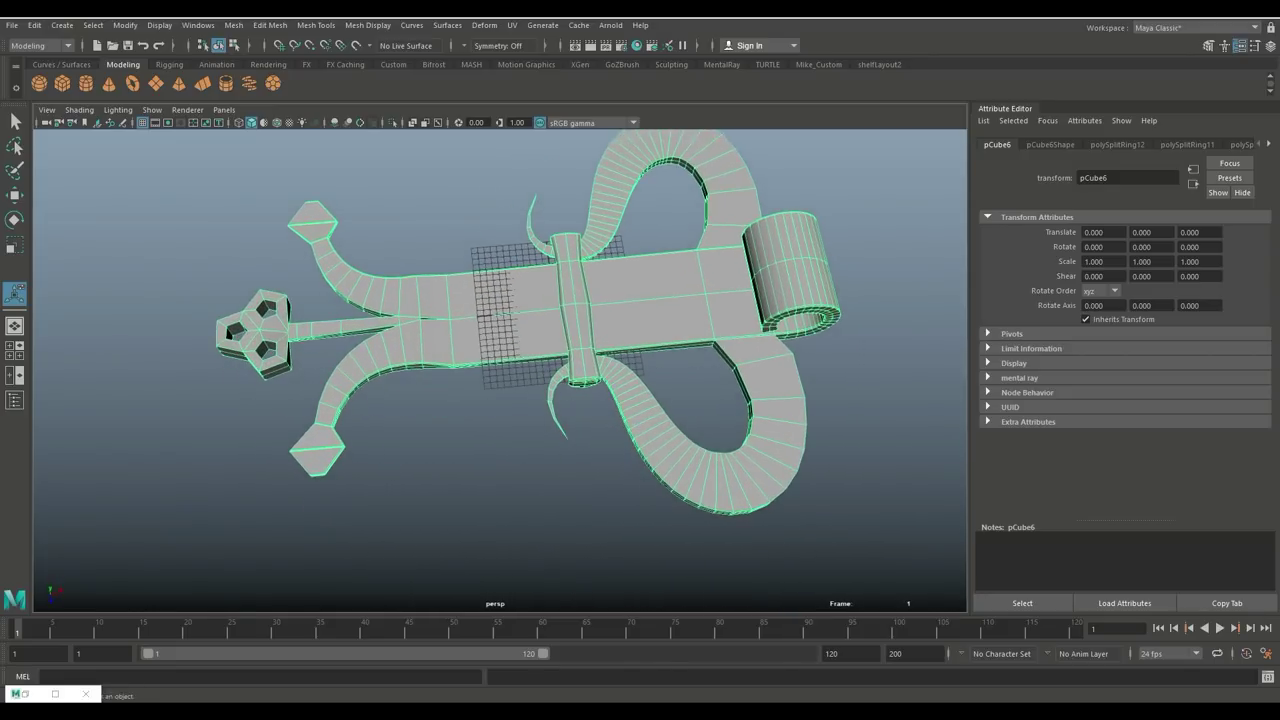
pyautogui.scroll(3, 500, 370)
pyautogui.keyDown('alt'); pyautogui.moveTo(502, 370); pyautogui.dragTo(560, 352); pyautogui.keyUp('alt')
# Extrude the two long top faces of the central strap and scale them inward in width and length
pyautogui.moveTo(646, 232); pyautogui.dragTo(650, 262, button='right')
pyautogui.click(652, 232)
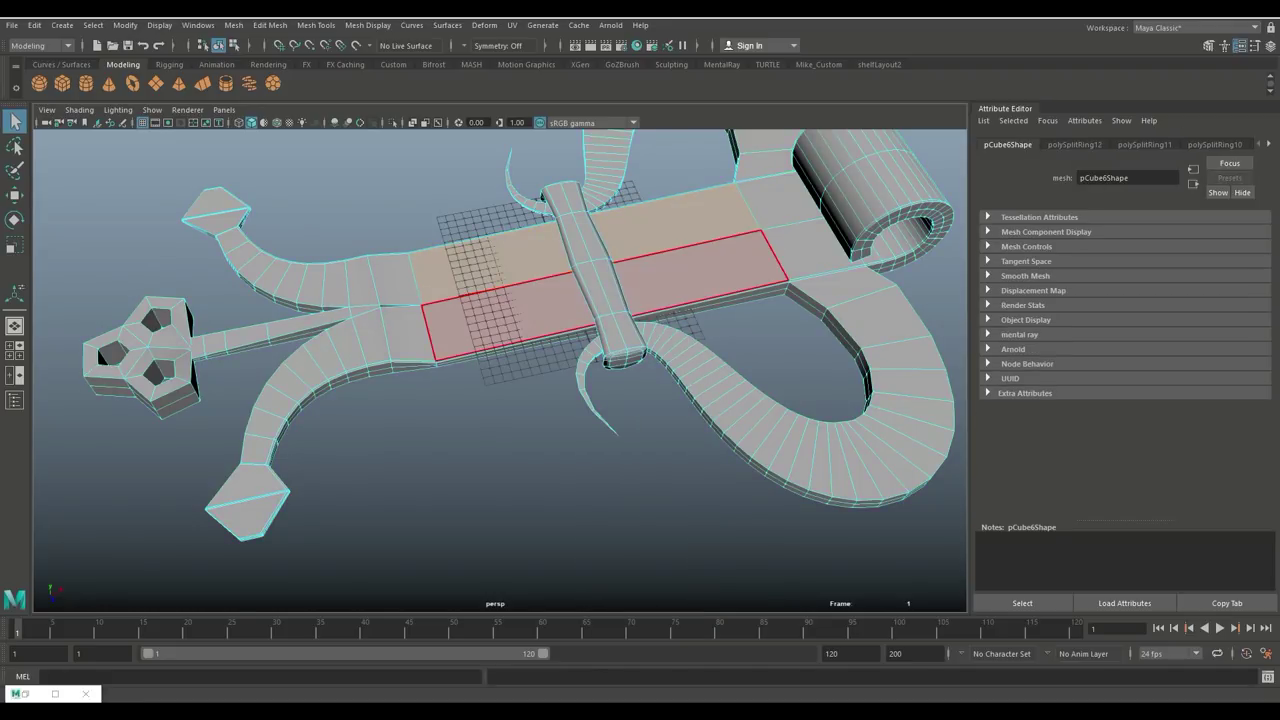
pyautogui.keyDown('shift'); pyautogui.click(650, 280); pyautogui.keyUp('shift')
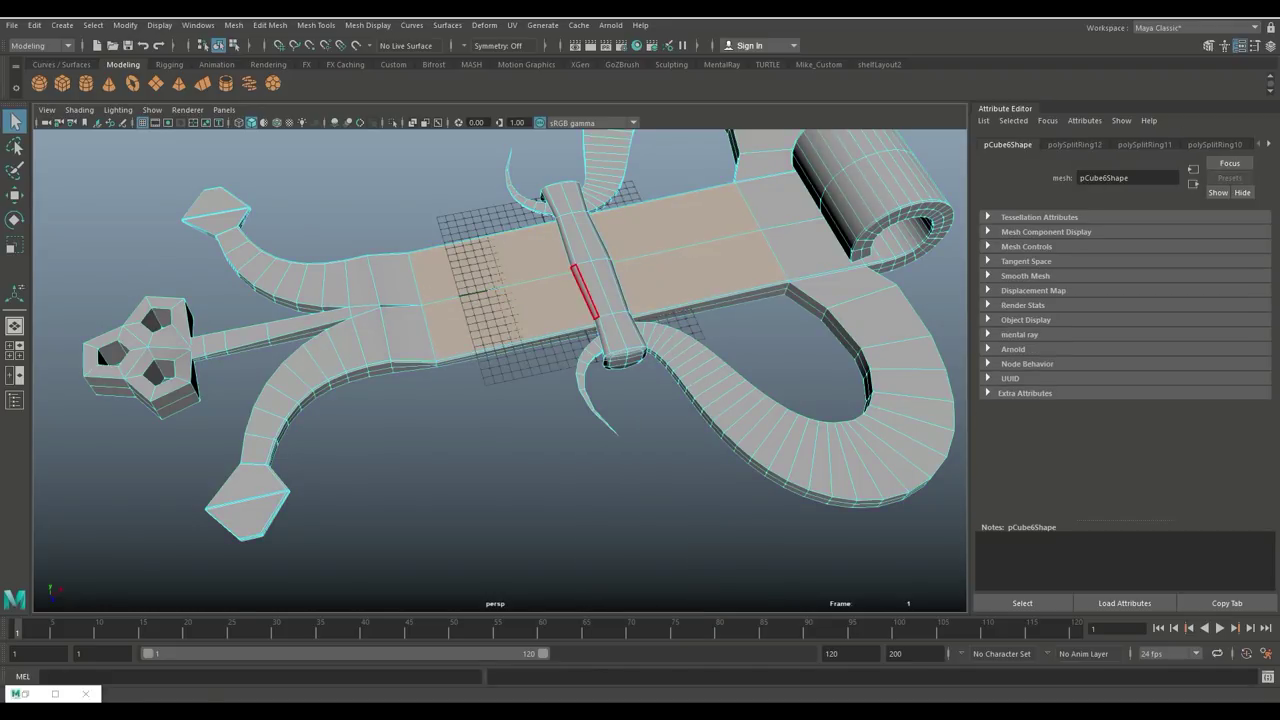
pyautogui.hotkey('ctrl', 'e')
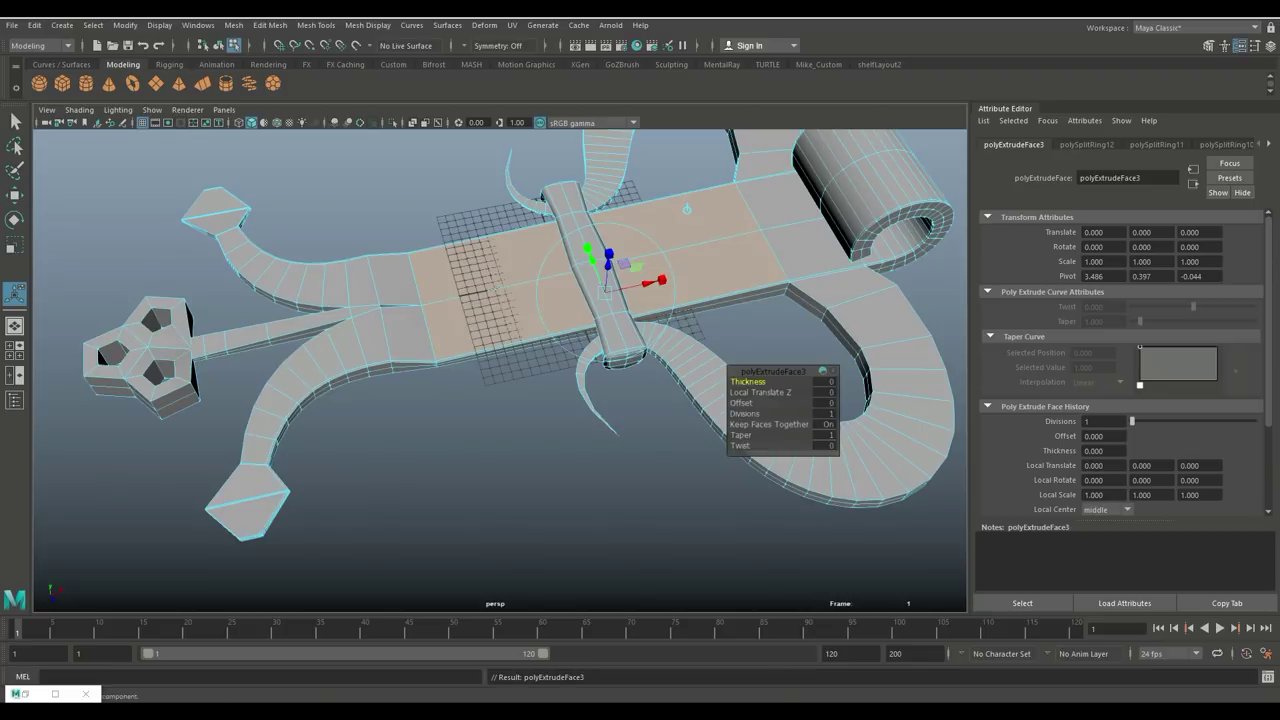
pyautogui.press('r')
pyautogui.moveTo(613, 315); pyautogui.dragTo(608, 300)
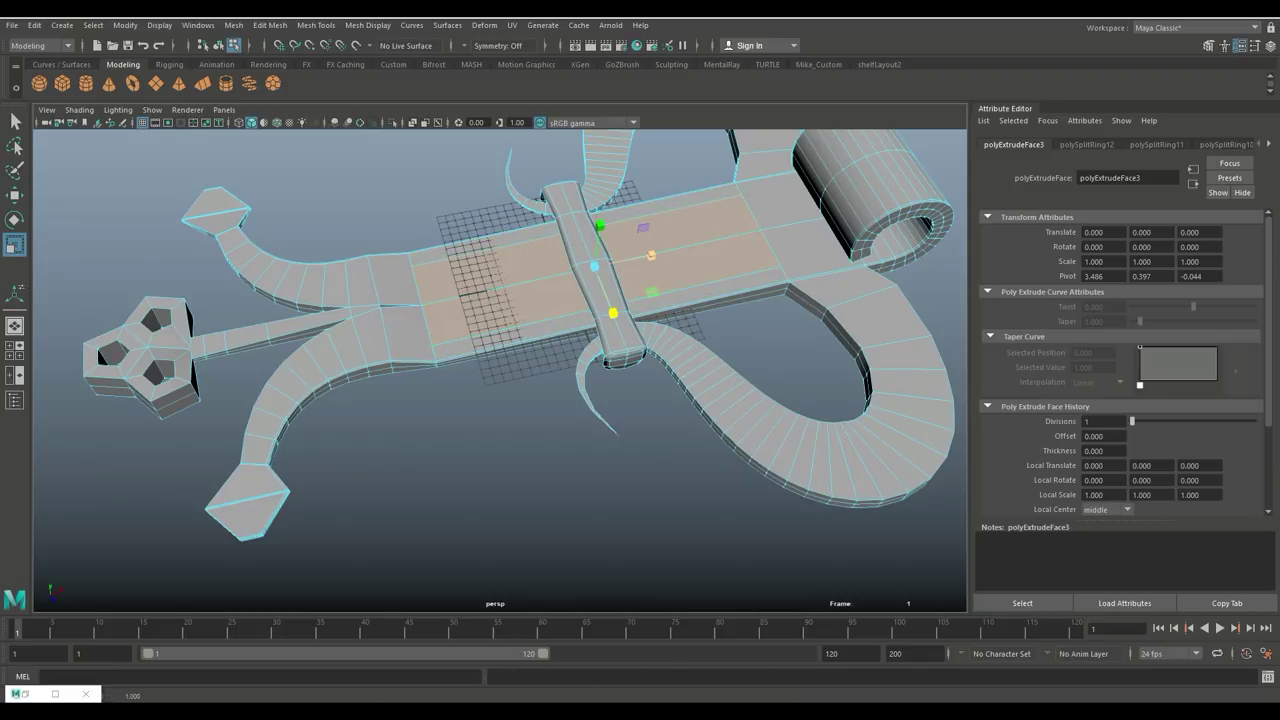
pyautogui.moveTo(651, 257); pyautogui.dragTo(641, 258)
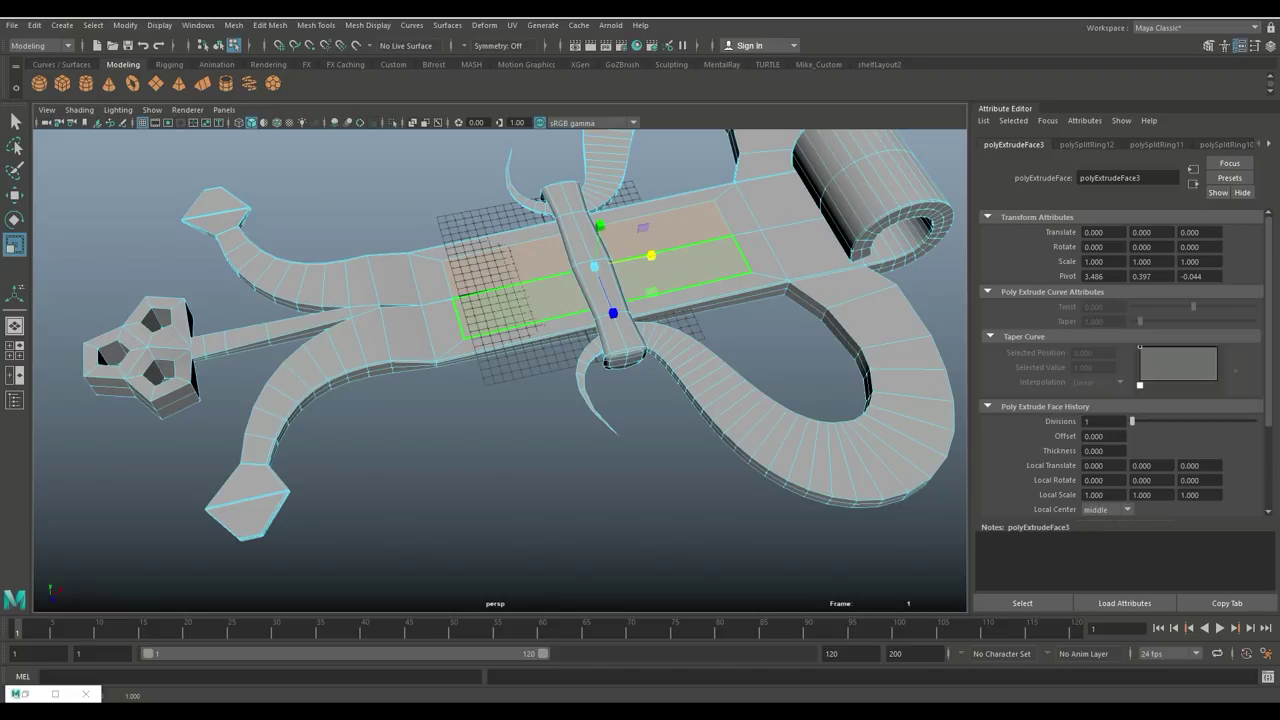
# Extrude the central strap's two inset faces again, raise them above the crossbar, and scale the raised top shorter to slope its ends
pyautogui.hotkey('ctrl', 'e')
pyautogui.press('w')
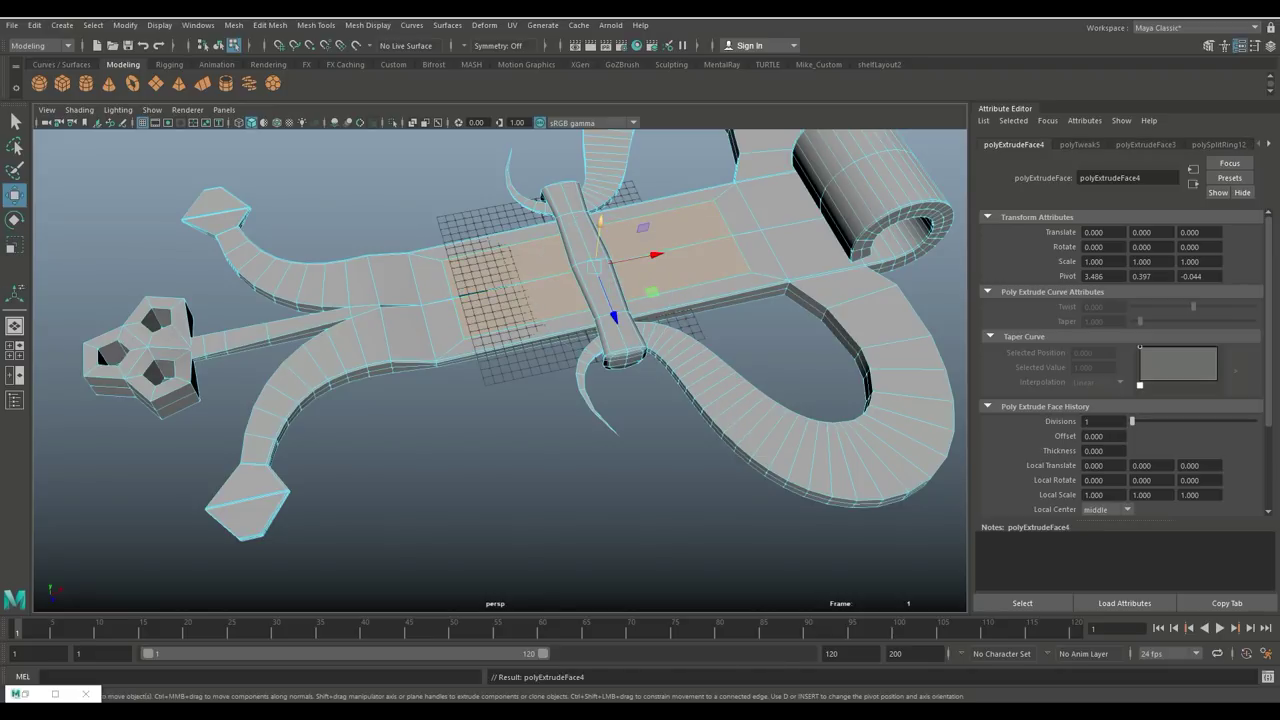
pyautogui.moveTo(601, 226); pyautogui.dragTo(601, 208)
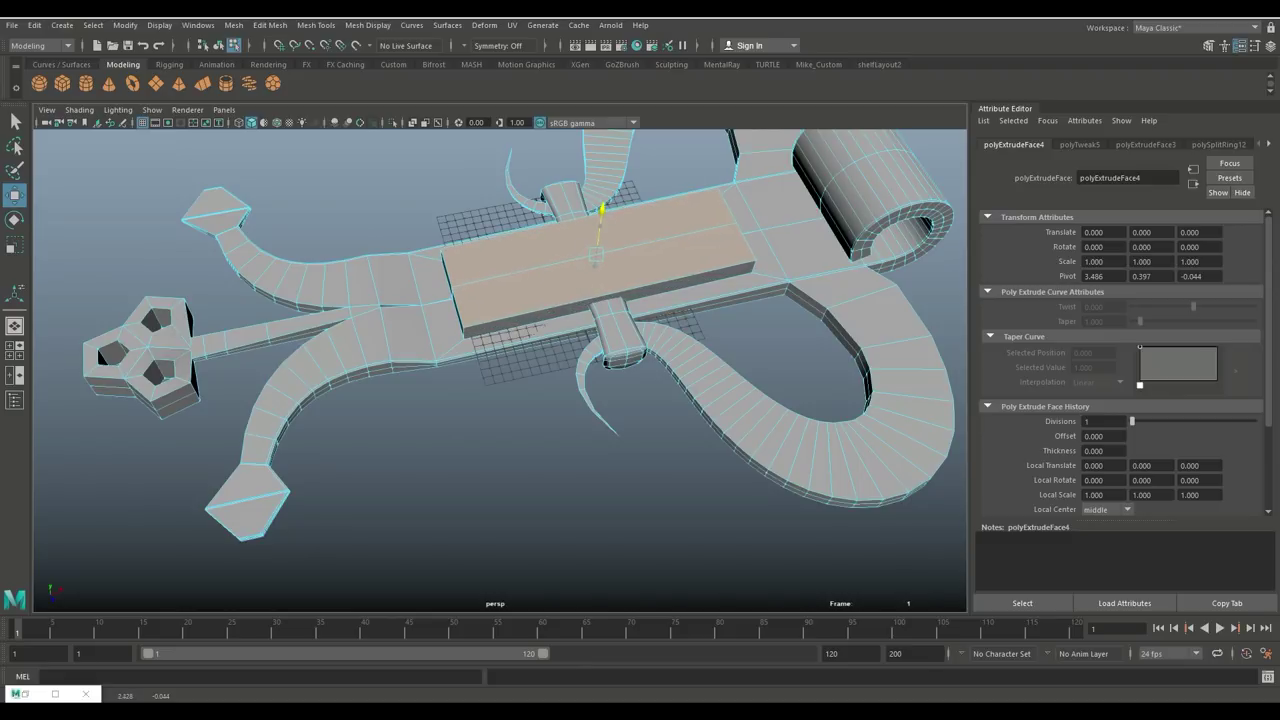
pyautogui.press('r')
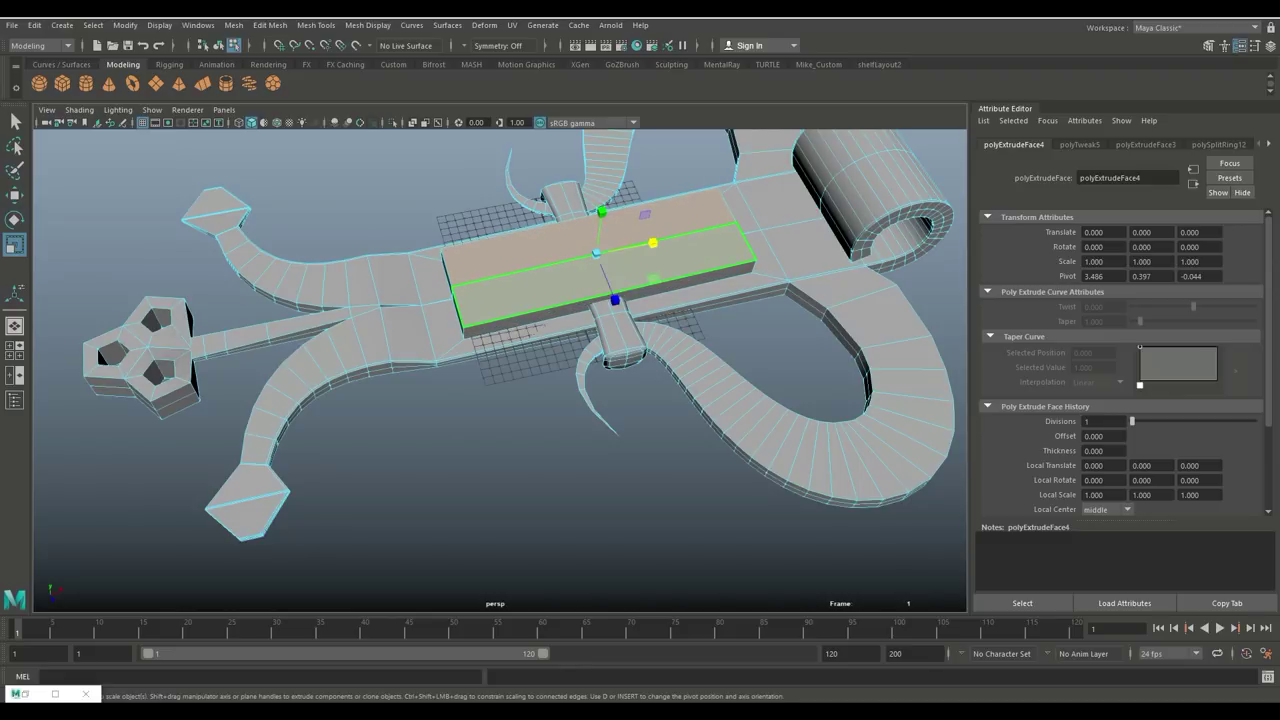
pyautogui.moveTo(651, 241); pyautogui.dragTo(641, 245)
pyautogui.click(530, 430)
pyautogui.scroll(-5, 530, 430)
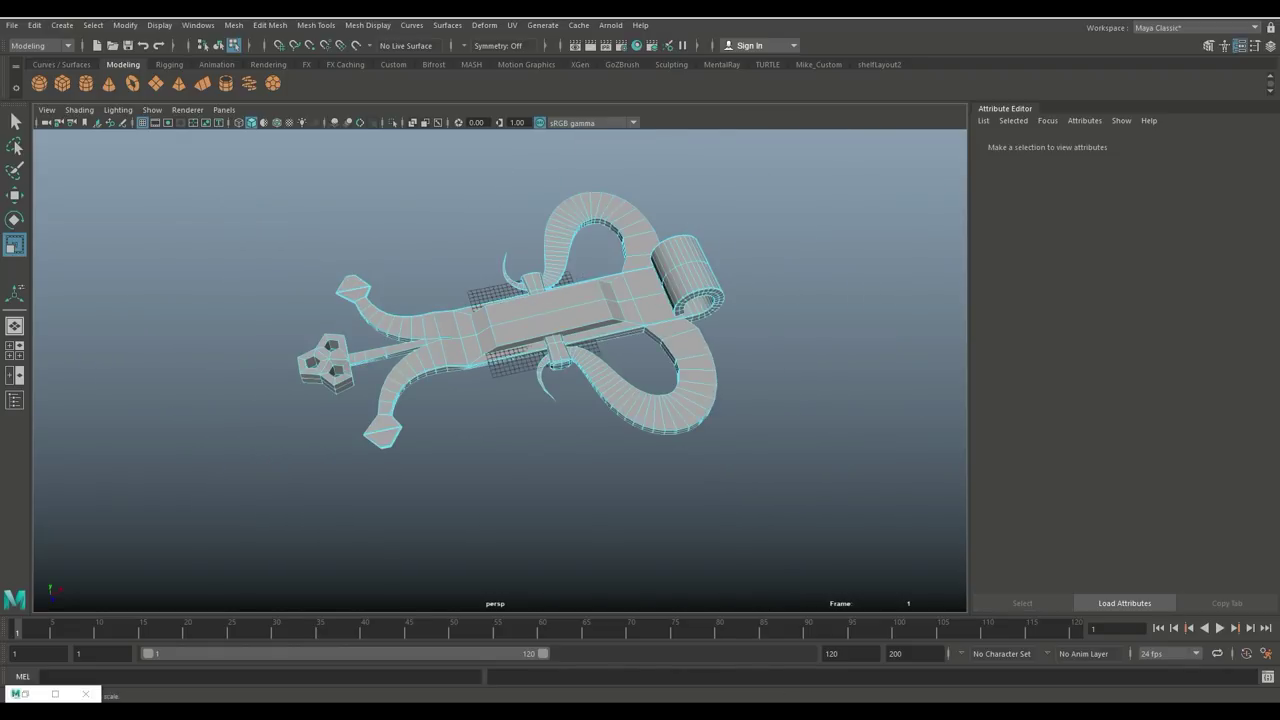
pyautogui.moveTo(555, 372)
pyautogui.keyDown('alt'); pyautogui.mouseDown()
pyautogui.moveTo(562, 235)
pyautogui.moveTo(558, 362)
pyautogui.mouseUp(); pyautogui.keyUp('alt')
# Return the hinge to object mode and try to combine its mesh
pyautogui.rightClick(667, 264)
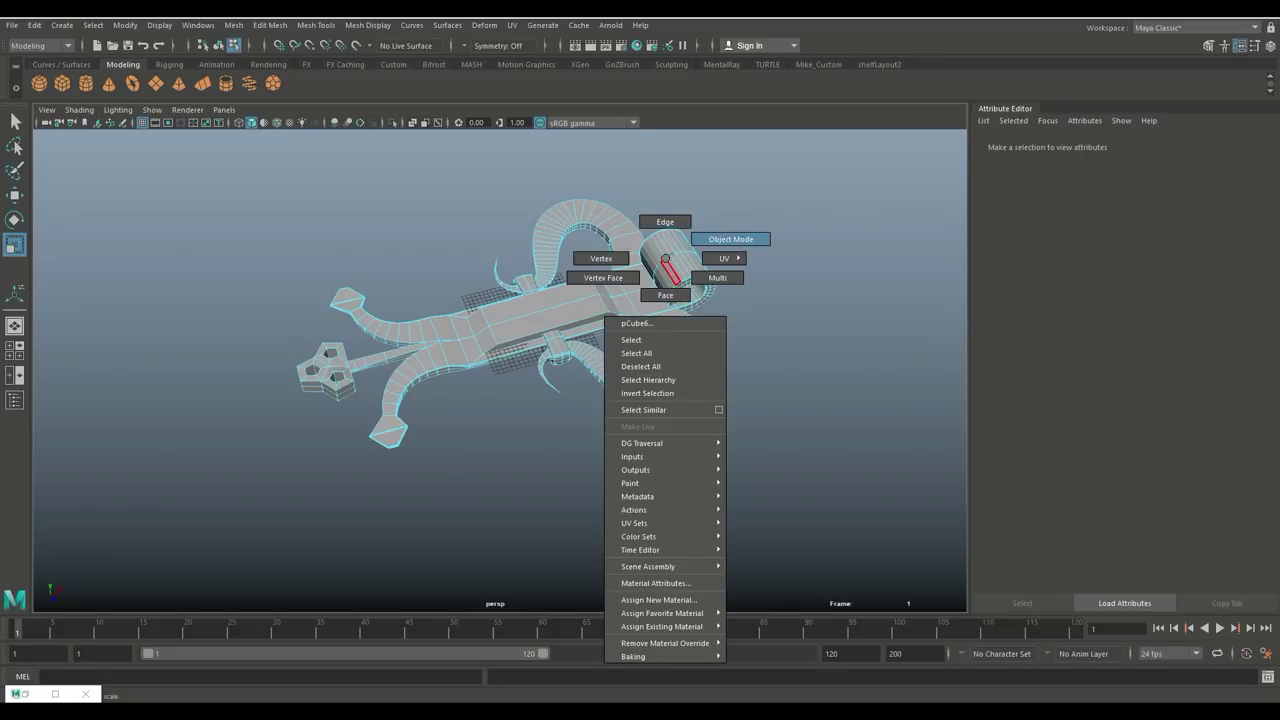
pyautogui.click(730, 239)
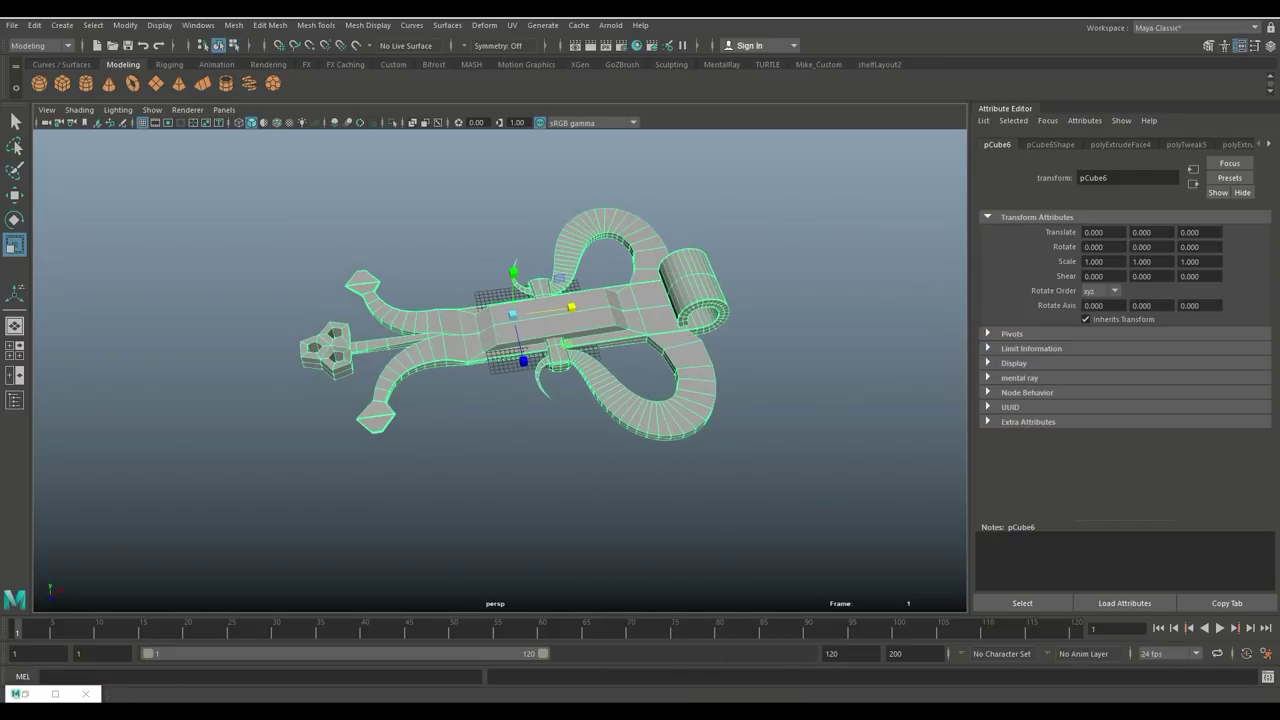
pyautogui.click(233, 25)
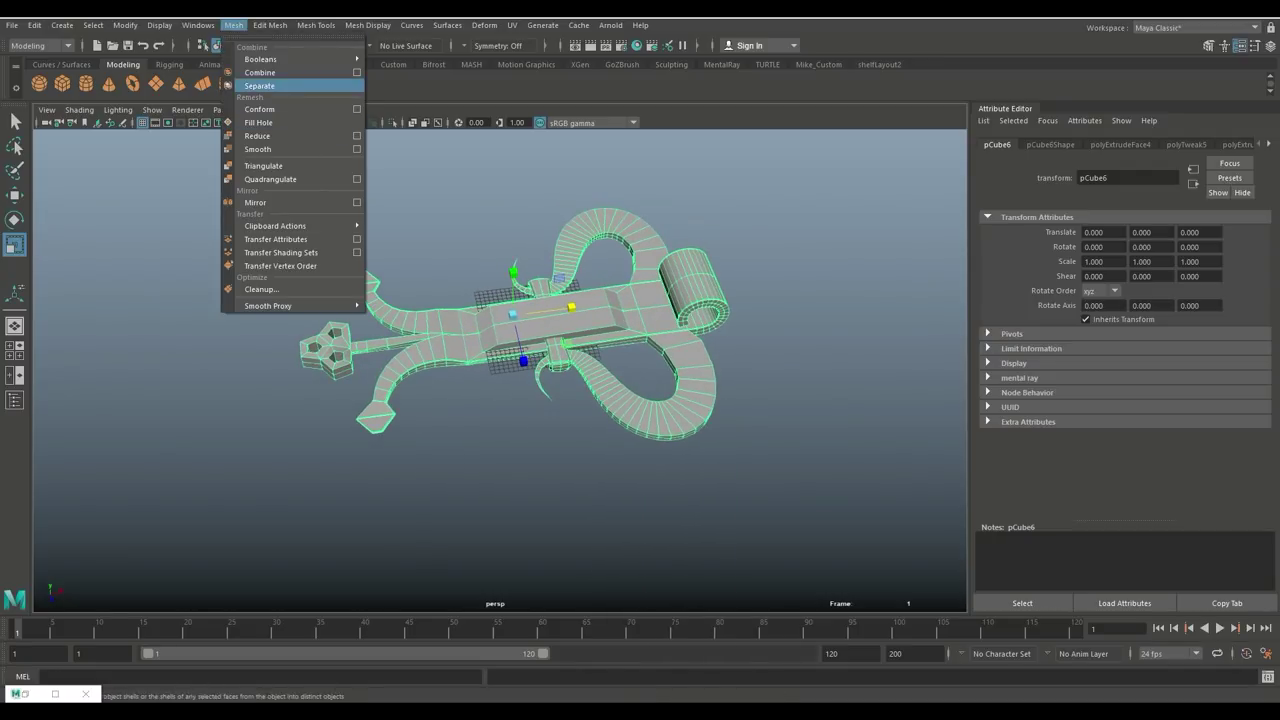
pyautogui.click(260, 72)
pyautogui.click(420, 215)
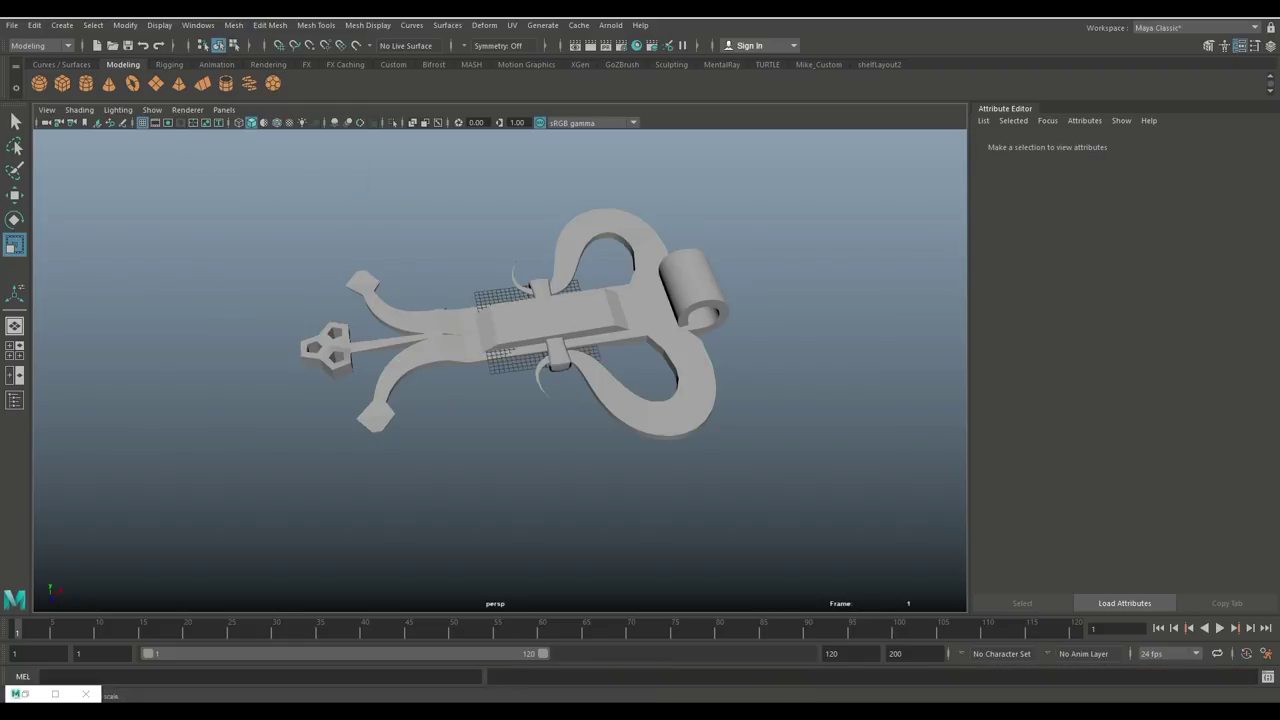
# Delete the hinge's construction history and freeze its transformations
pyautogui.click(452, 335)
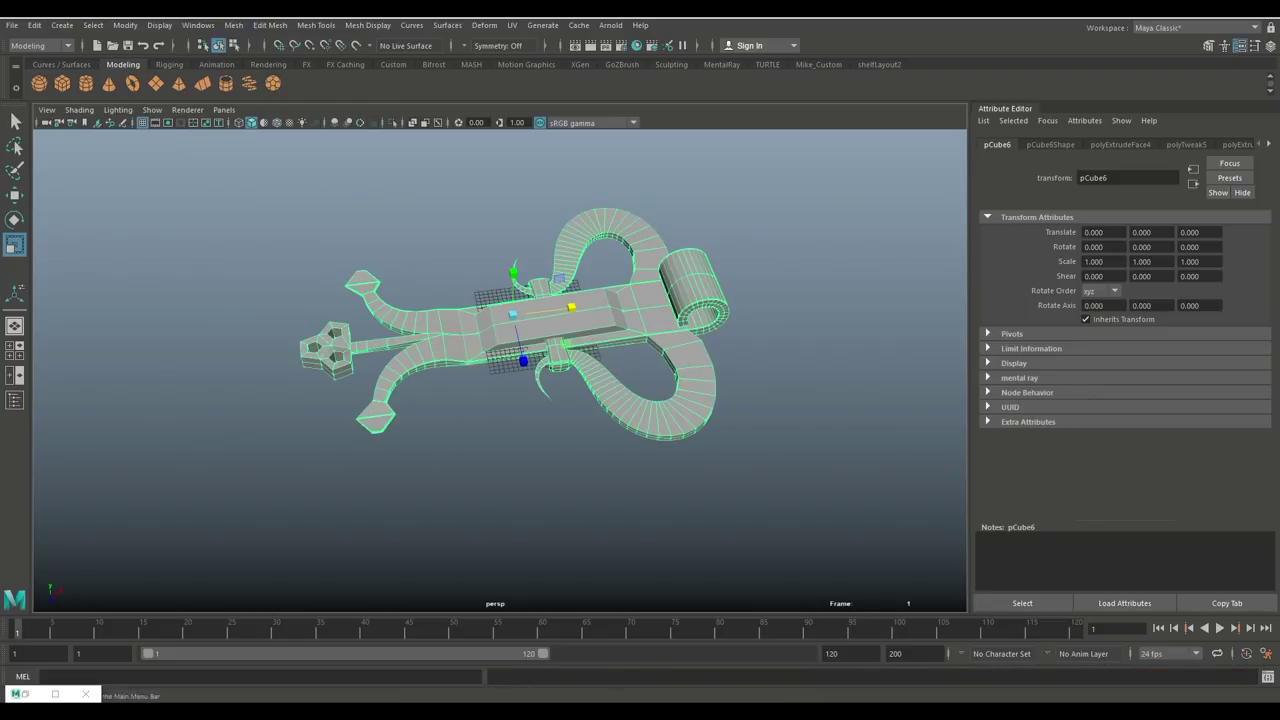
pyautogui.click(34, 25)
pyautogui.moveTo(130, 196)
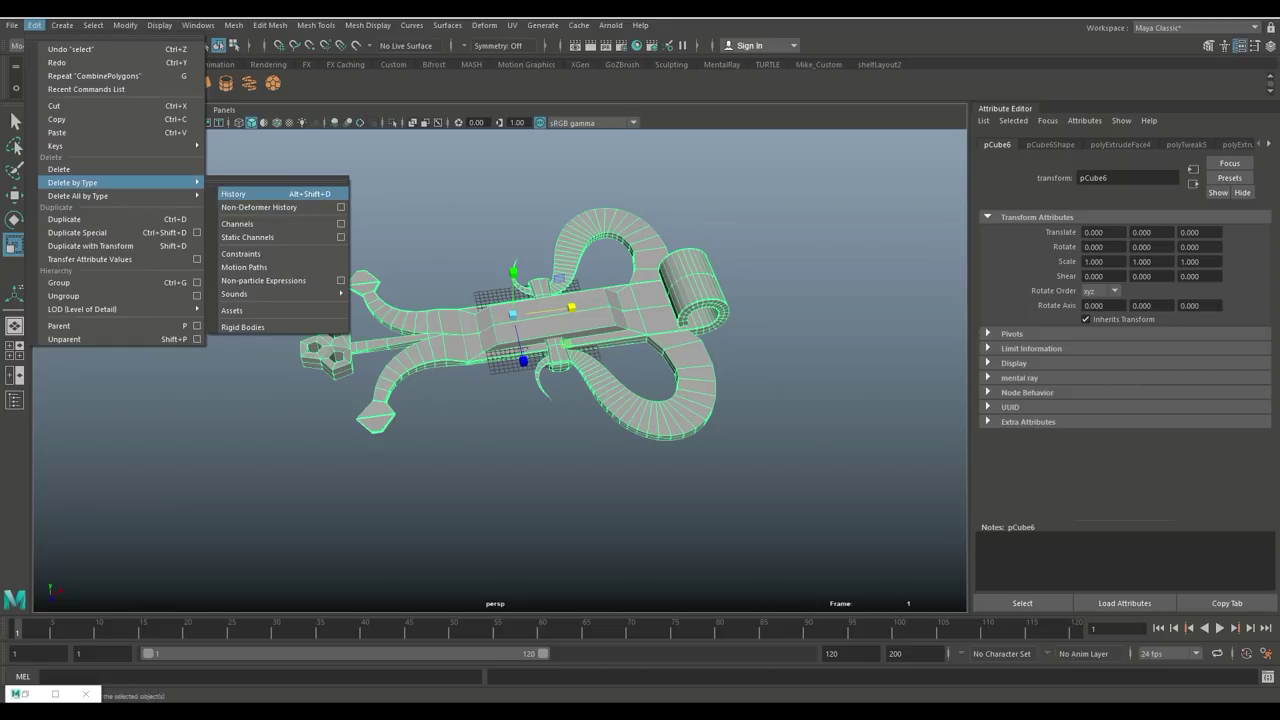
pyautogui.click(262, 206)
pyautogui.click(125, 25)
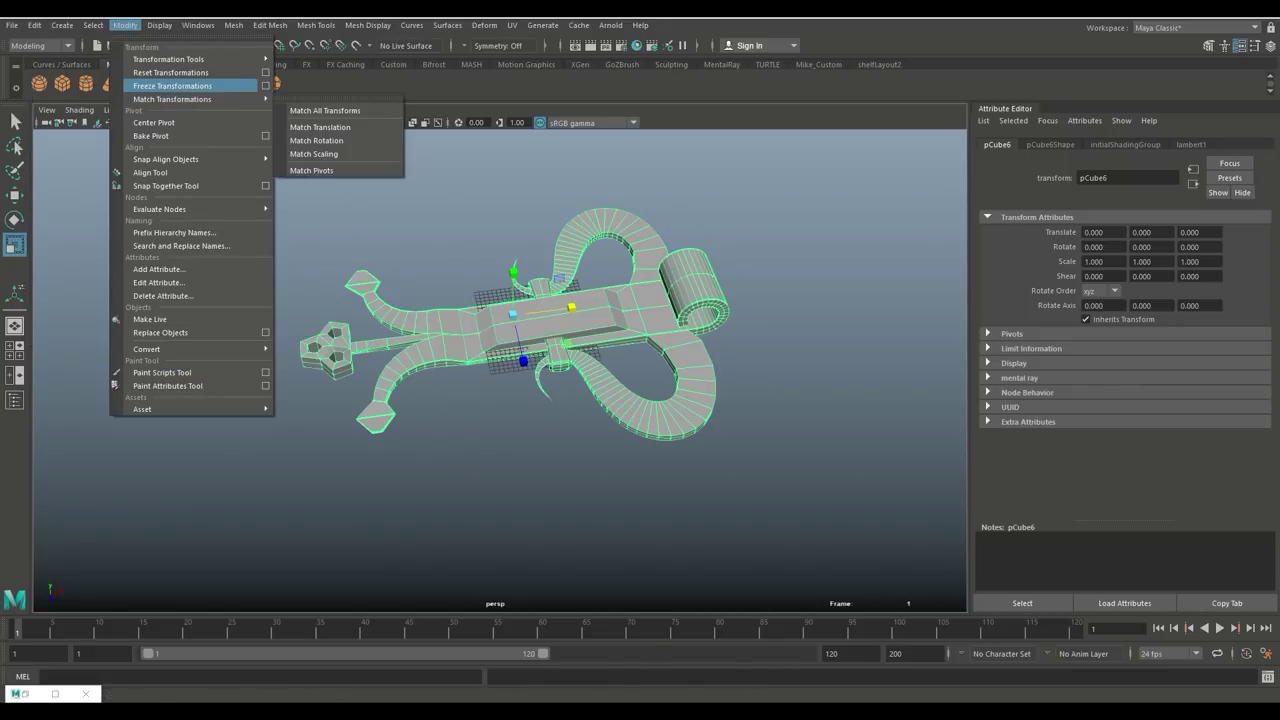
pyautogui.click(175, 86)
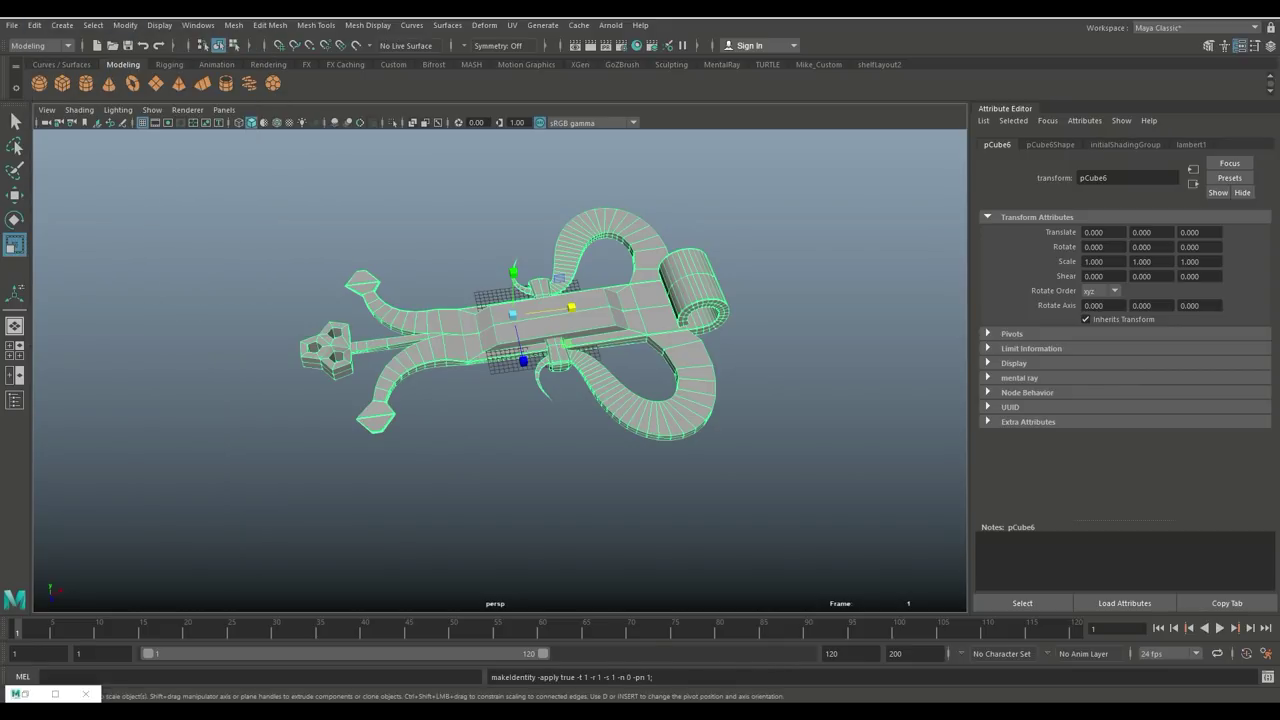
# Export the selected hinge to the Desktop as HingeOBJ in OBJexport format
pyautogui.click(12, 25)
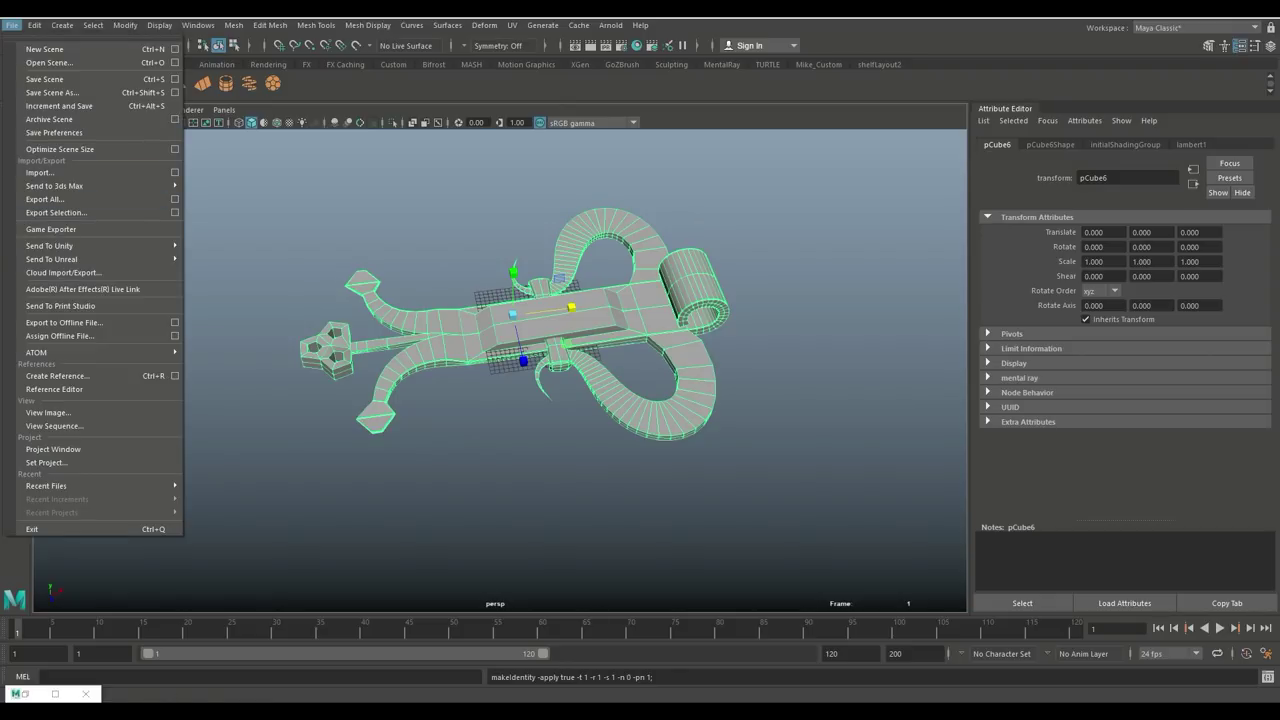
pyautogui.click(60, 212)
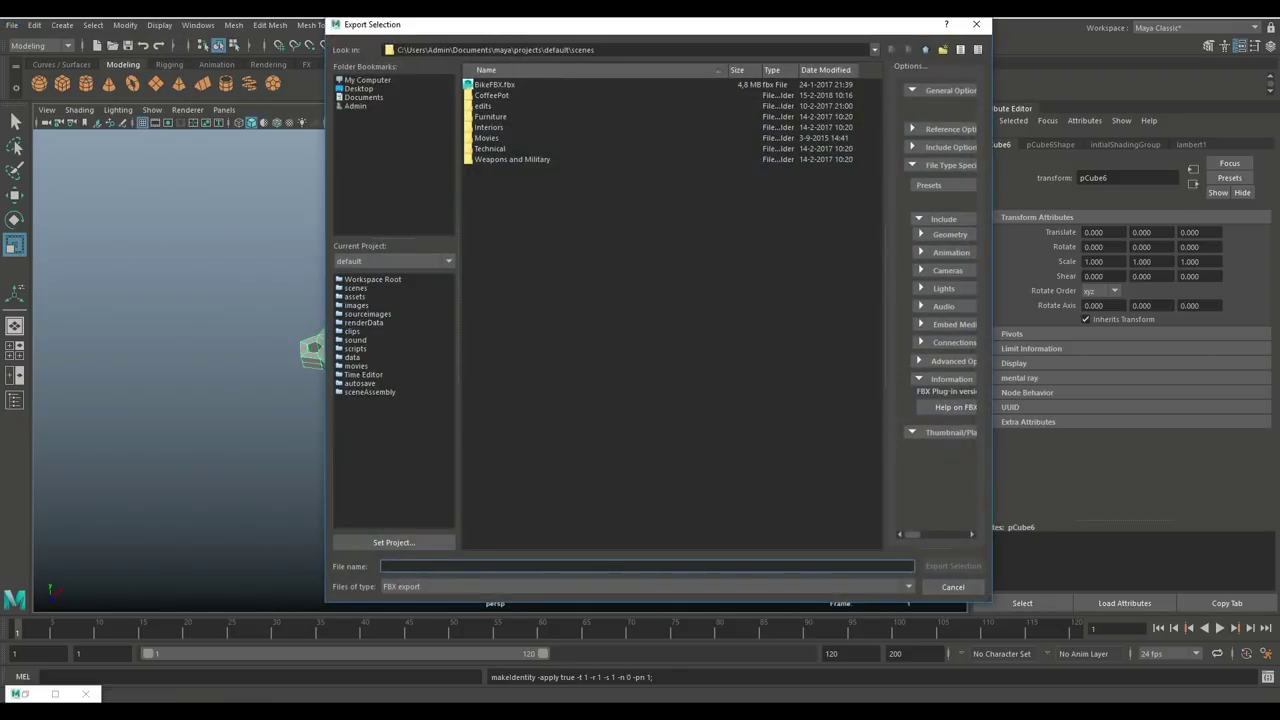
pyautogui.click(358, 88)
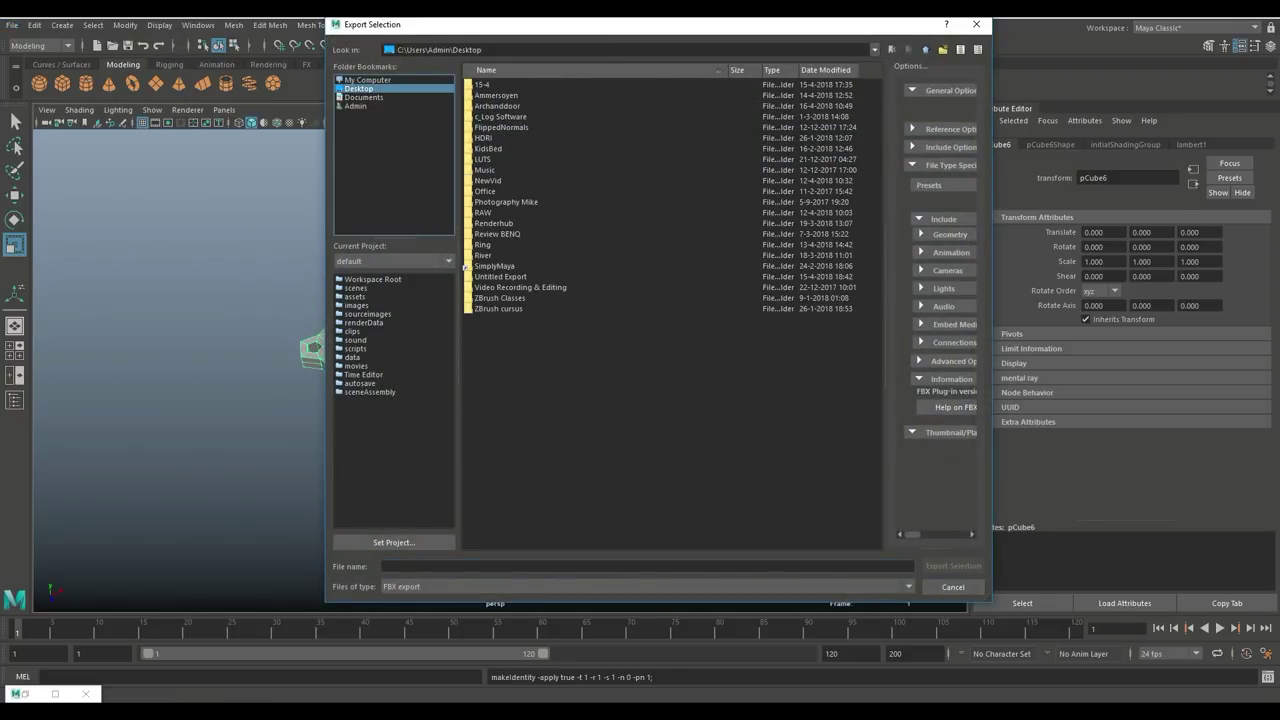
pyautogui.click(560, 566)
pyautogui.write('Hinge')
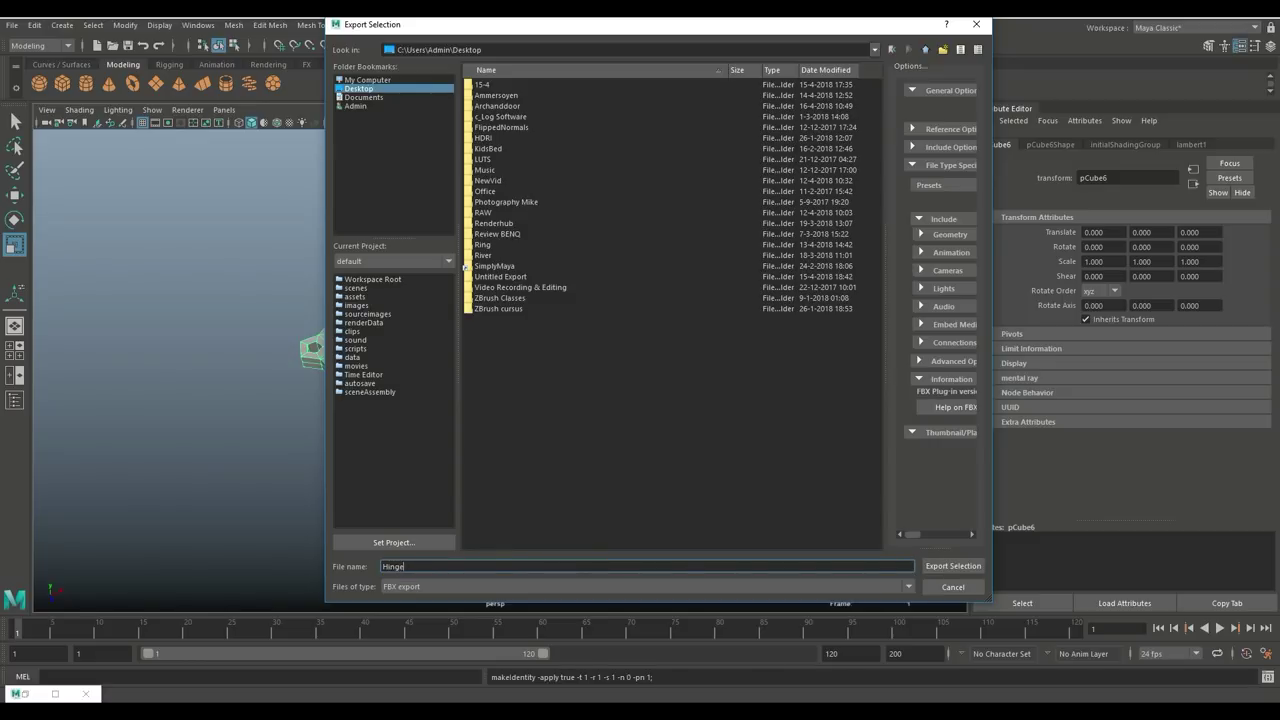
pyautogui.write('OBJ')
pyautogui.click(645, 587)
pyautogui.scroll(-1, 645, 659)
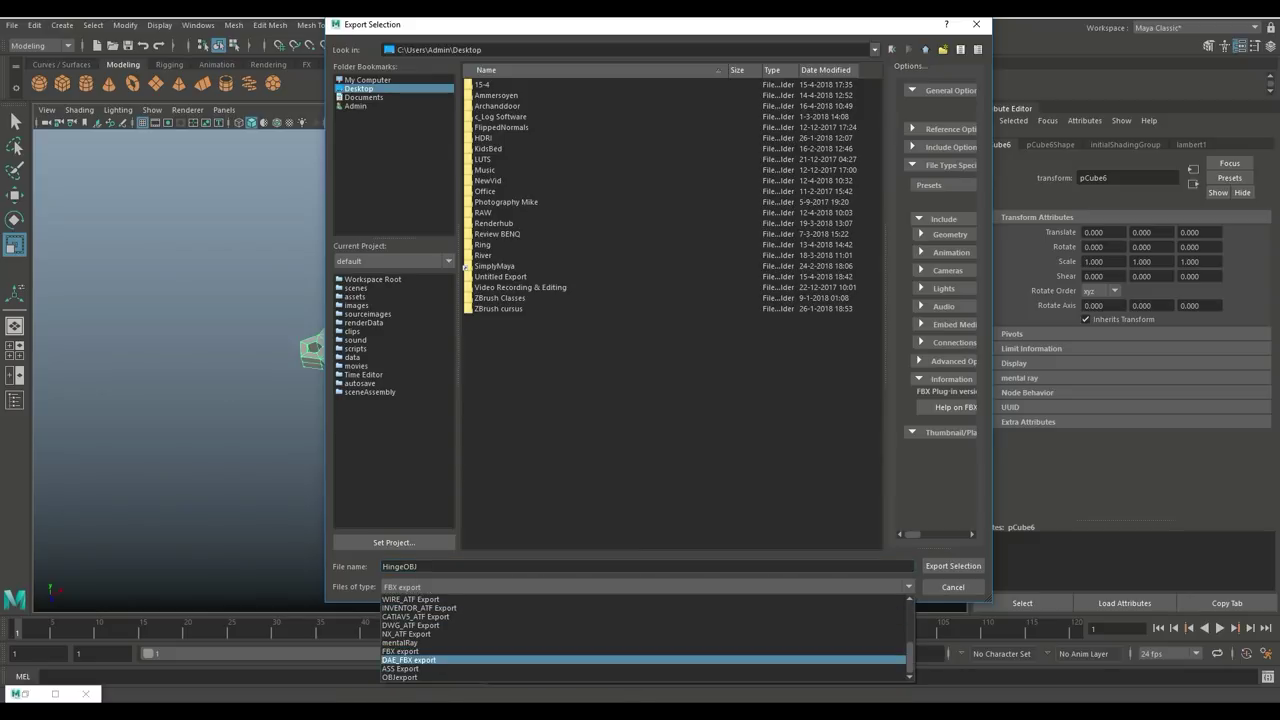
pyautogui.click(645, 677)
pyautogui.press('Return')
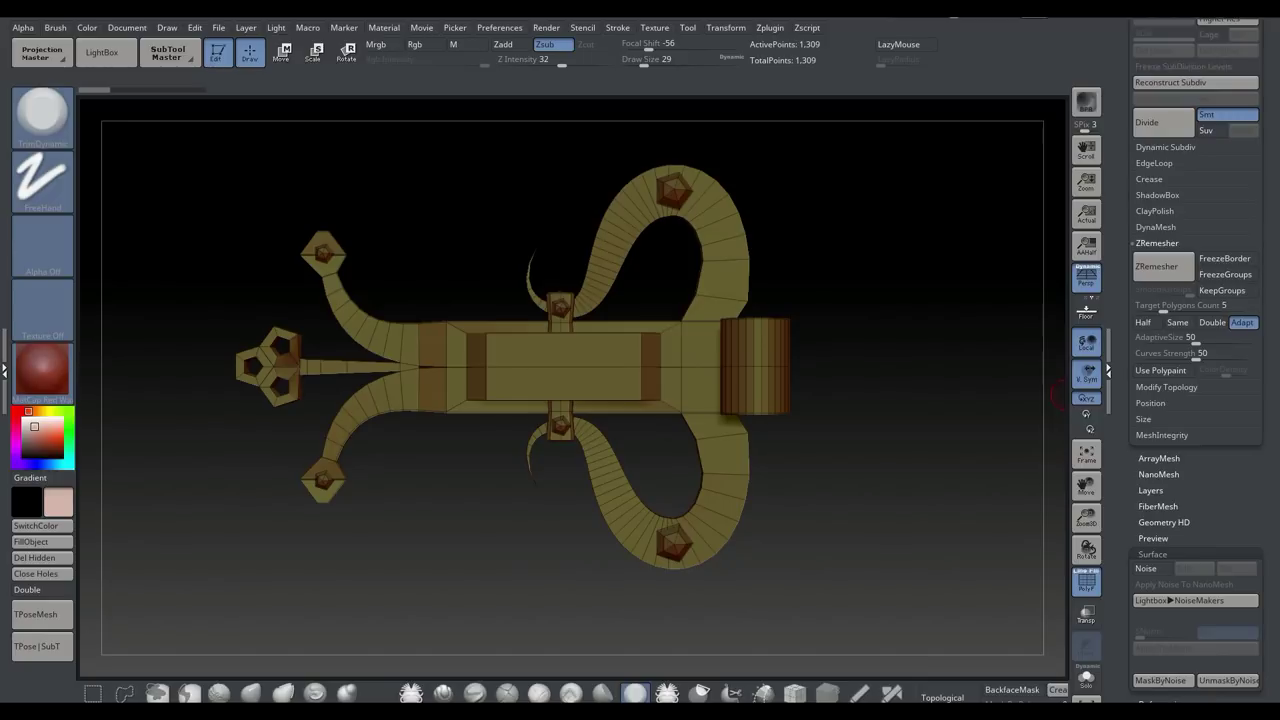
# Switch to ZBrush, ZRemesh the hinge and subdivide it up to level 5, then step back to subdivision level 4
pyautogui.moveTo(1270, 250); pyautogui.dragTo(1270, 558)
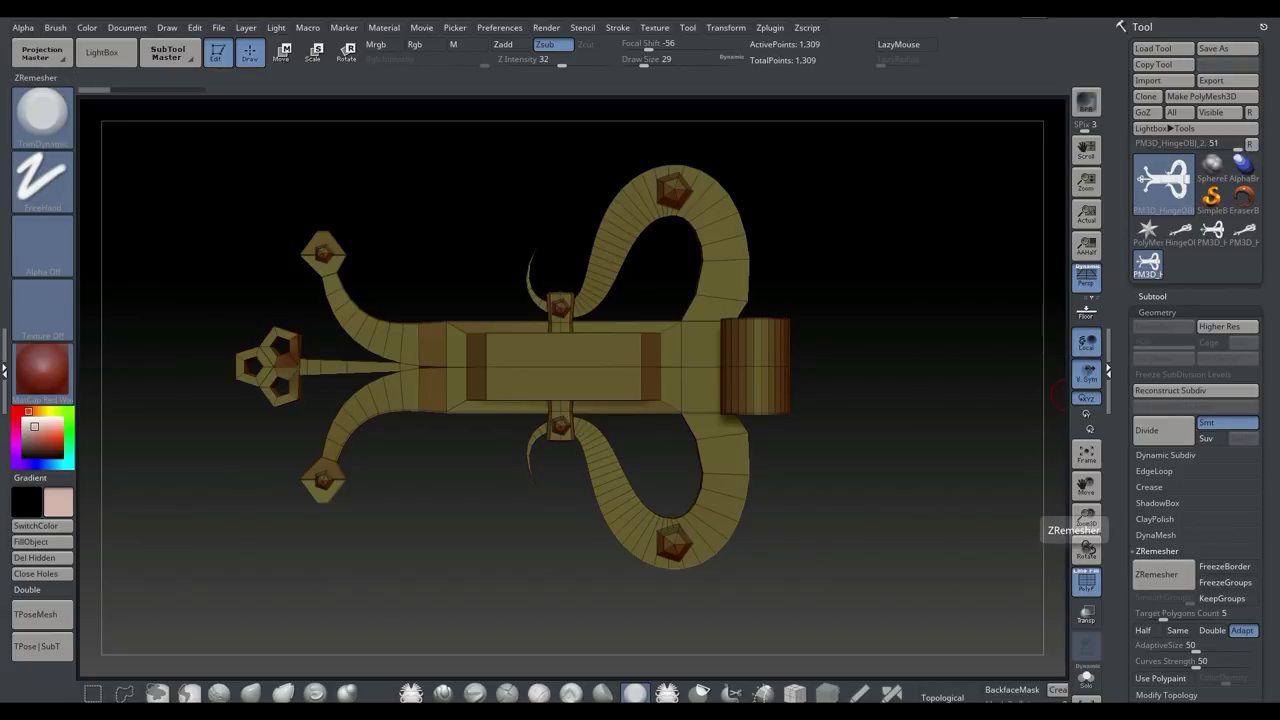
pyautogui.click(1160, 575)
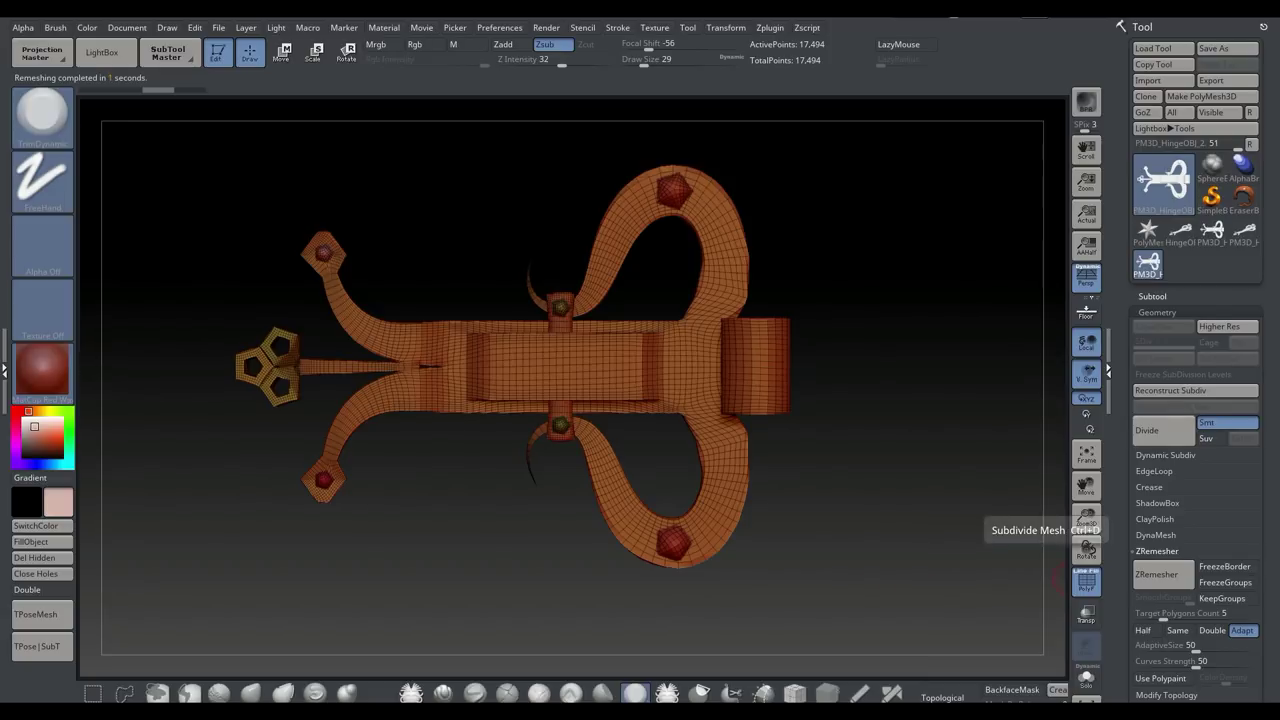
pyautogui.click(1163, 430)
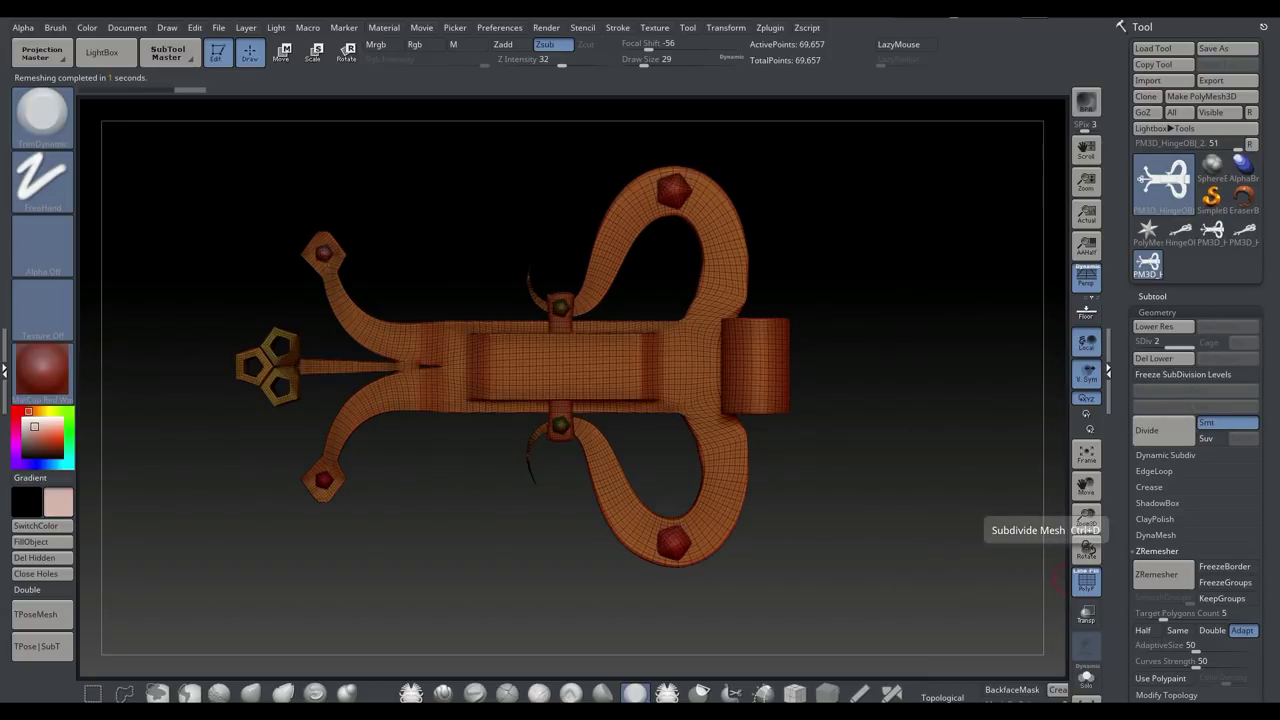
pyautogui.hotkey('ctrl', 'd')
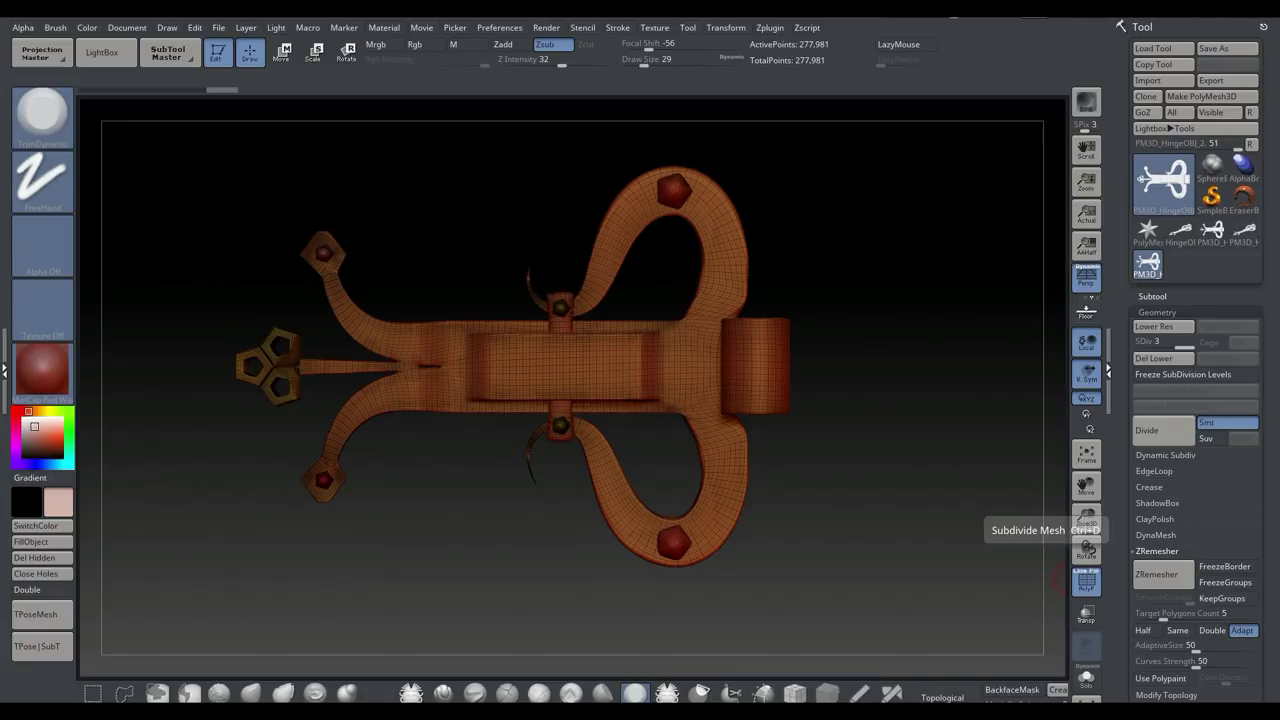
pyautogui.hotkey('ctrl', 'd')
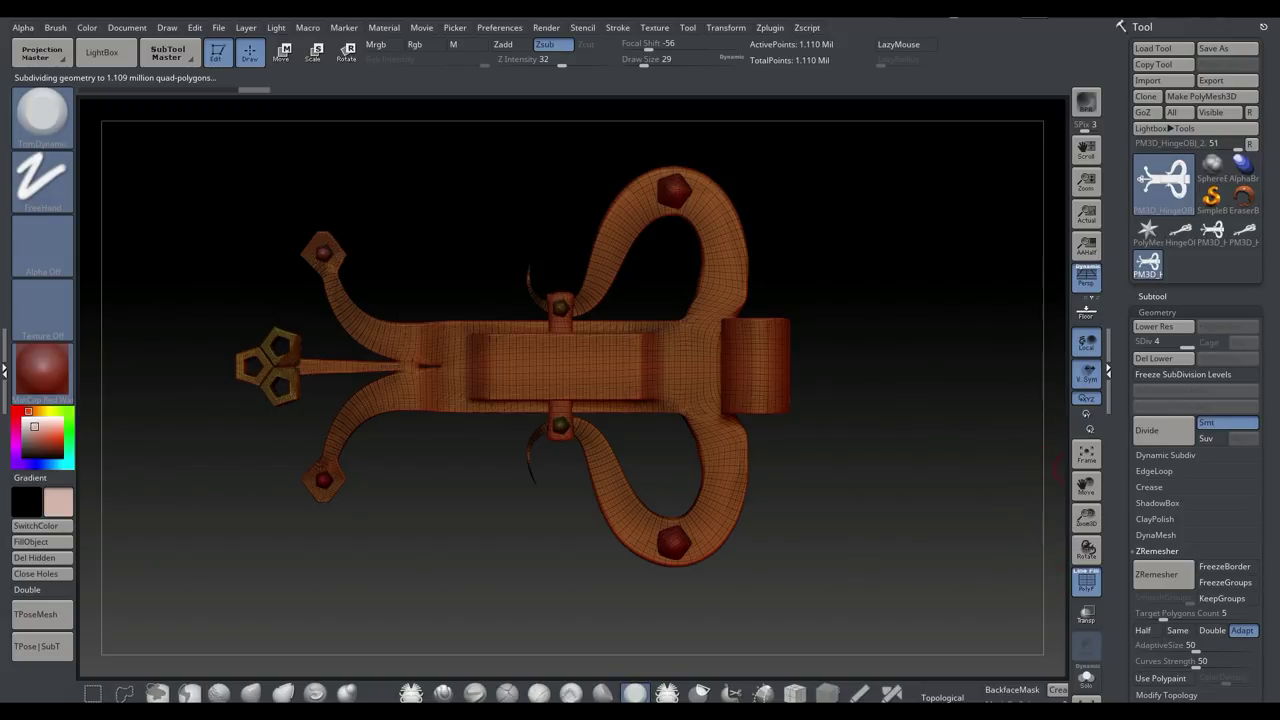
pyautogui.hotkey('ctrl', 'd')
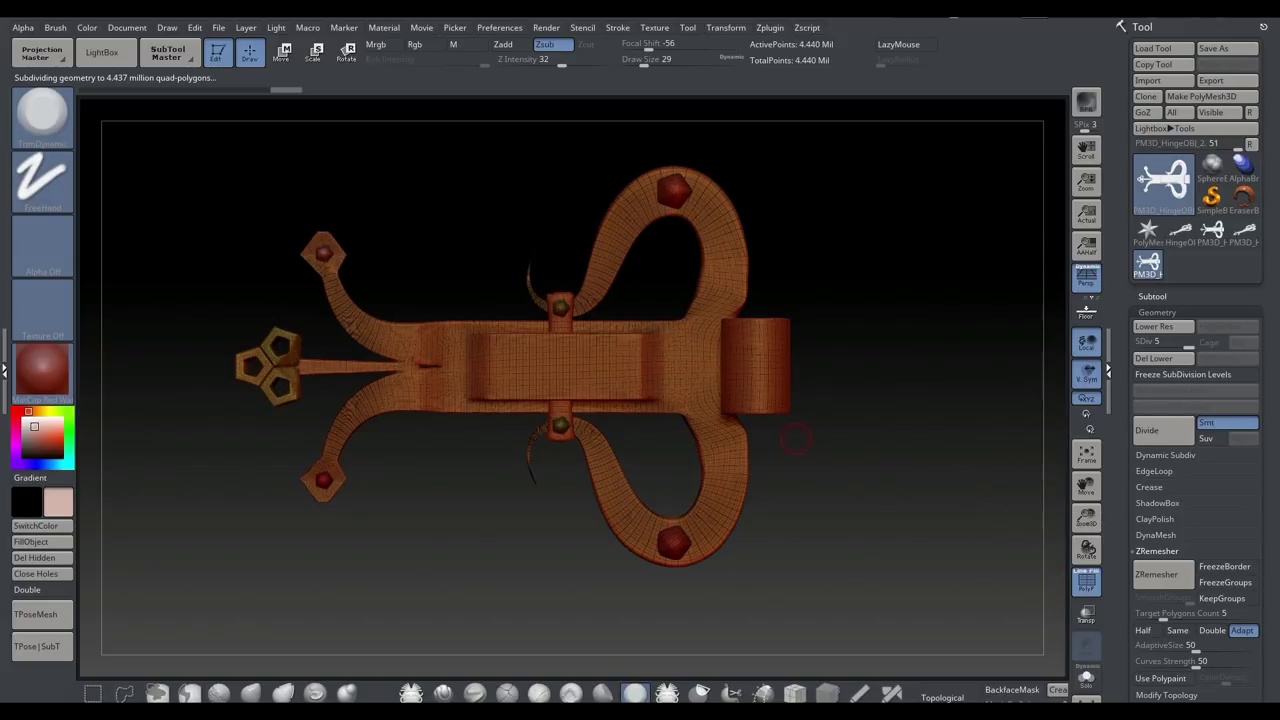
pyautogui.hotkey('shift', 'd')
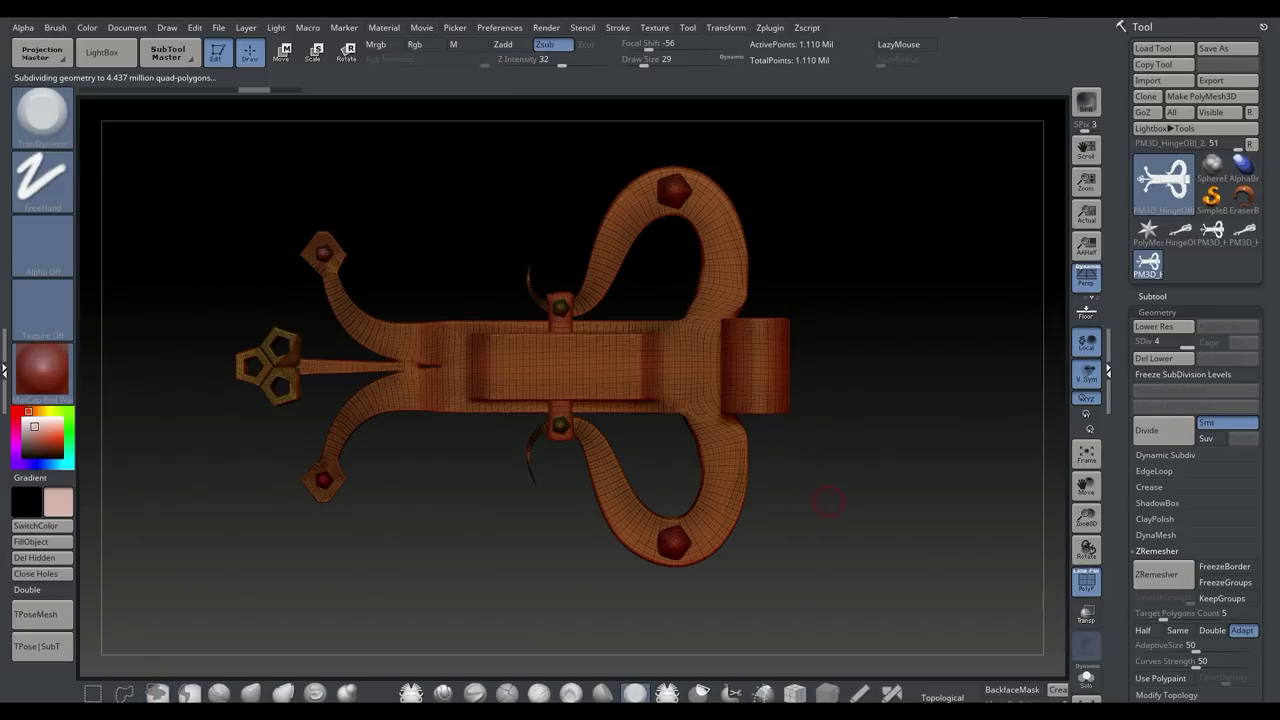
# Chip the long lower edge of the hinge's raised centre plate with the TrimDynamic brush, undoing the stroke that damages the upper clasp
pyautogui.moveTo(835, 526)
pyautogui.keyDown('alt'); pyautogui.mouseDown()
pyautogui.moveTo(836, 450)
pyautogui.moveTo(834, 538)
pyautogui.moveTo(790, 420)
pyautogui.moveTo(812, 510)
pyautogui.moveTo(815, 500)
pyautogui.mouseUp(); pyautogui.keyUp('alt')
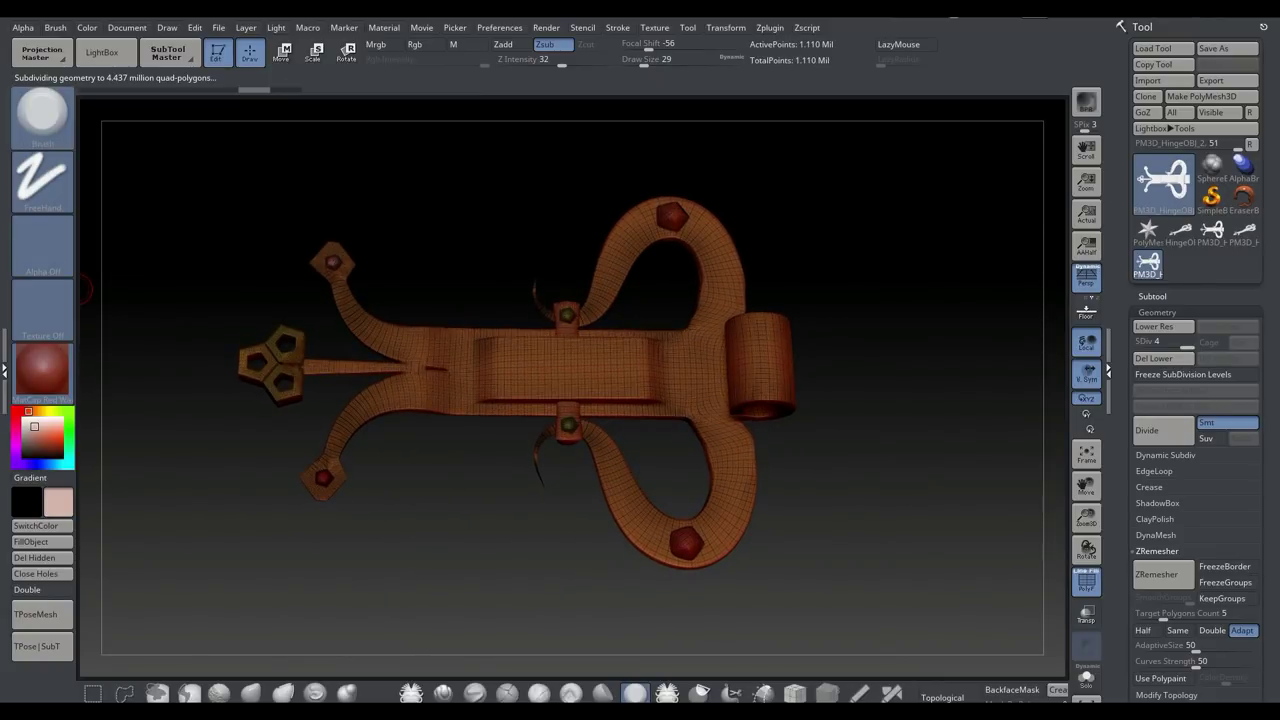
pyautogui.click(42, 112)
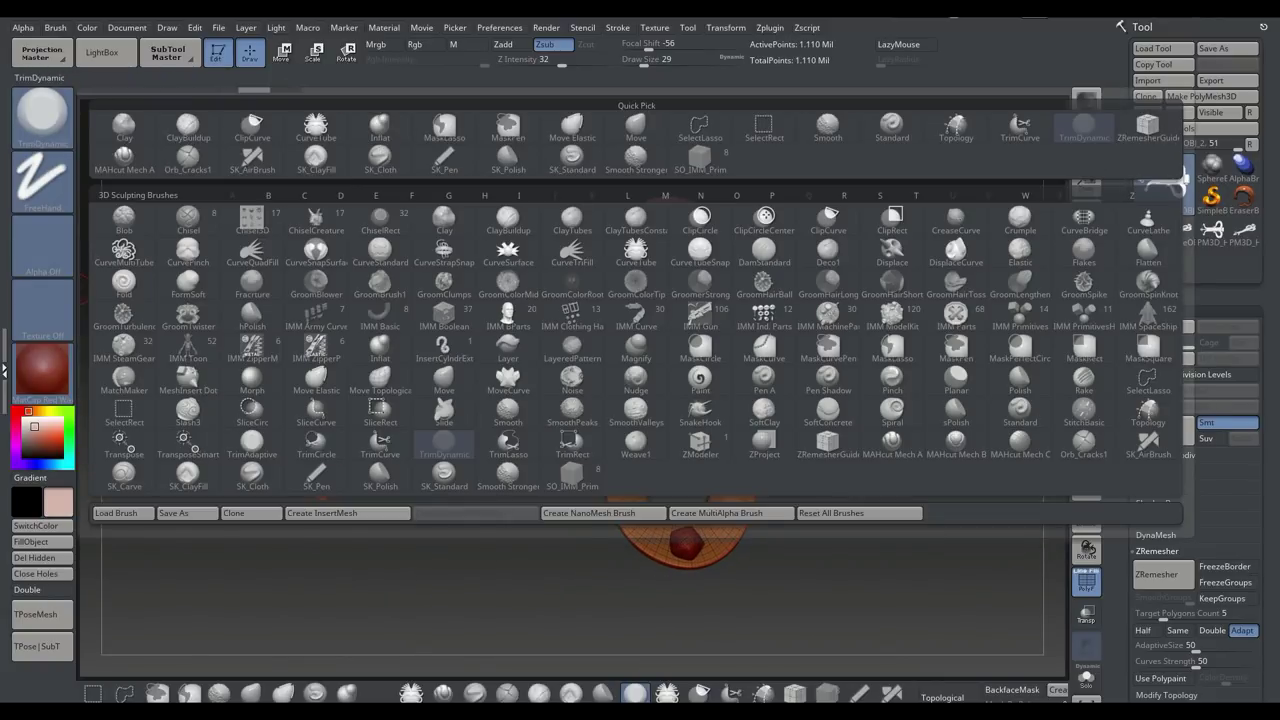
pyautogui.click(635, 693)
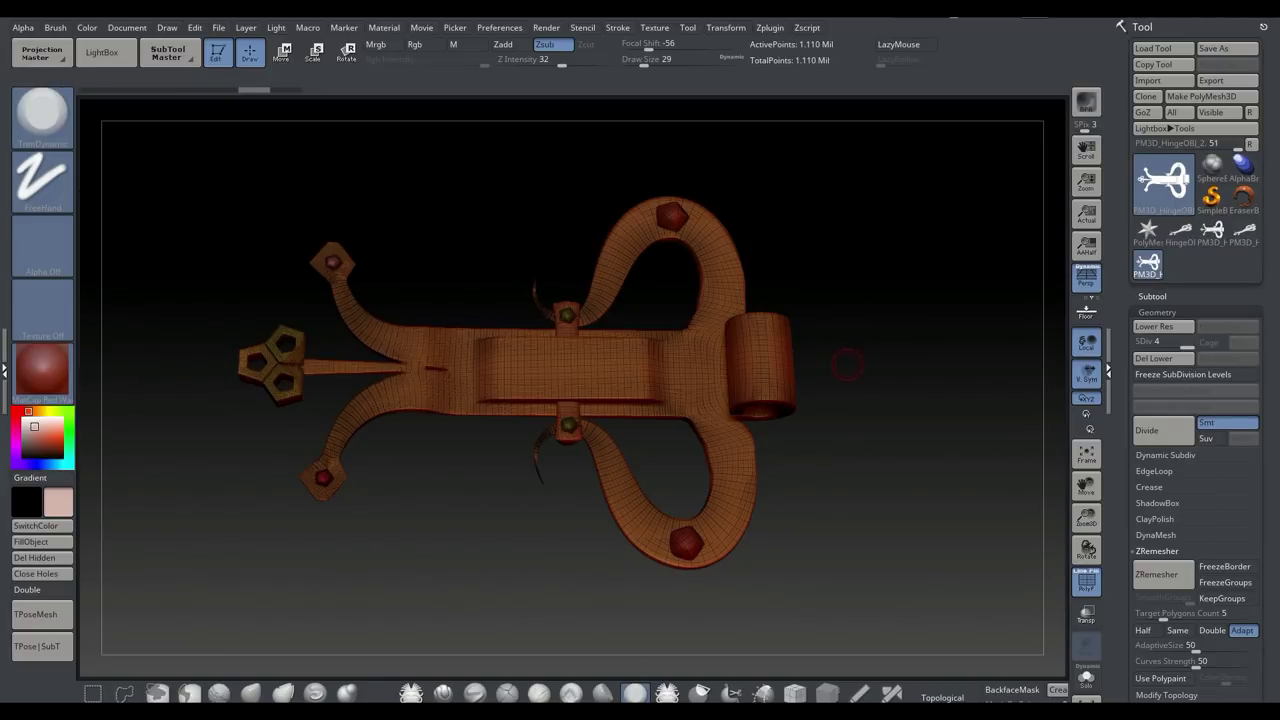
pyautogui.keyDown('alt'); pyautogui.moveTo(847, 365); pyautogui.dragTo(874, 560); pyautogui.keyUp('alt')
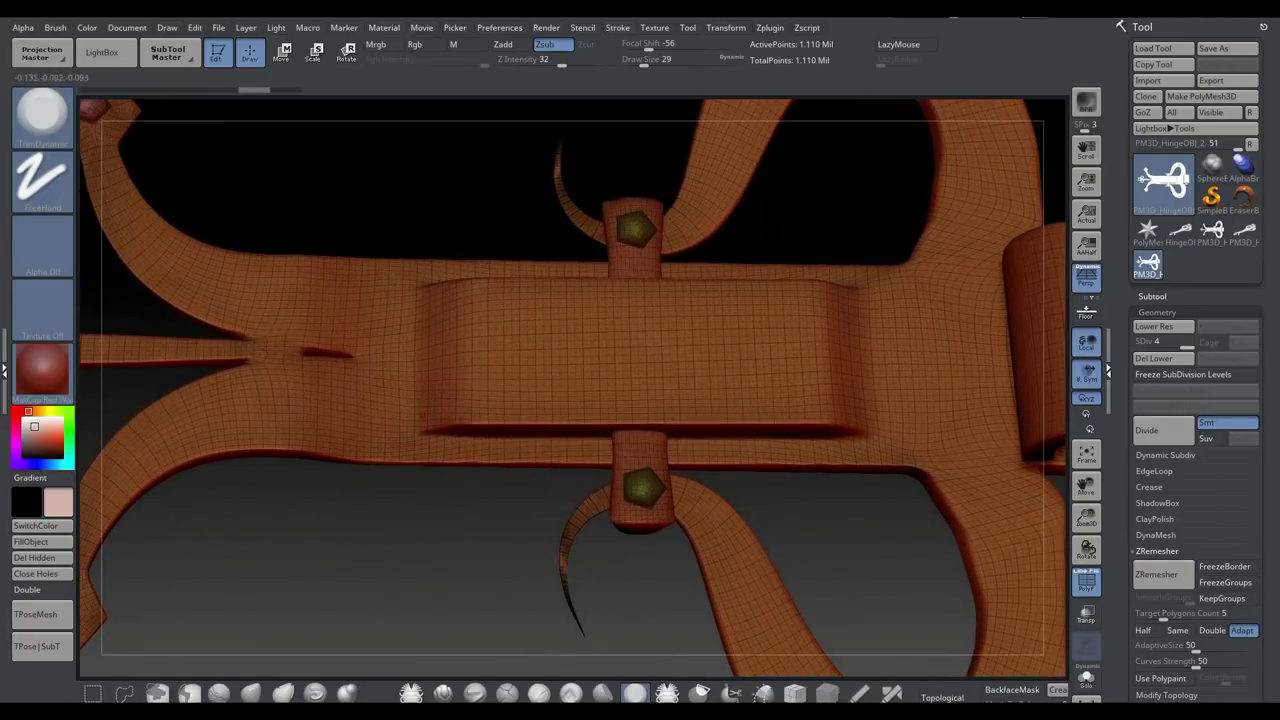
pyautogui.moveTo(506, 418); pyautogui.dragTo(588, 429)
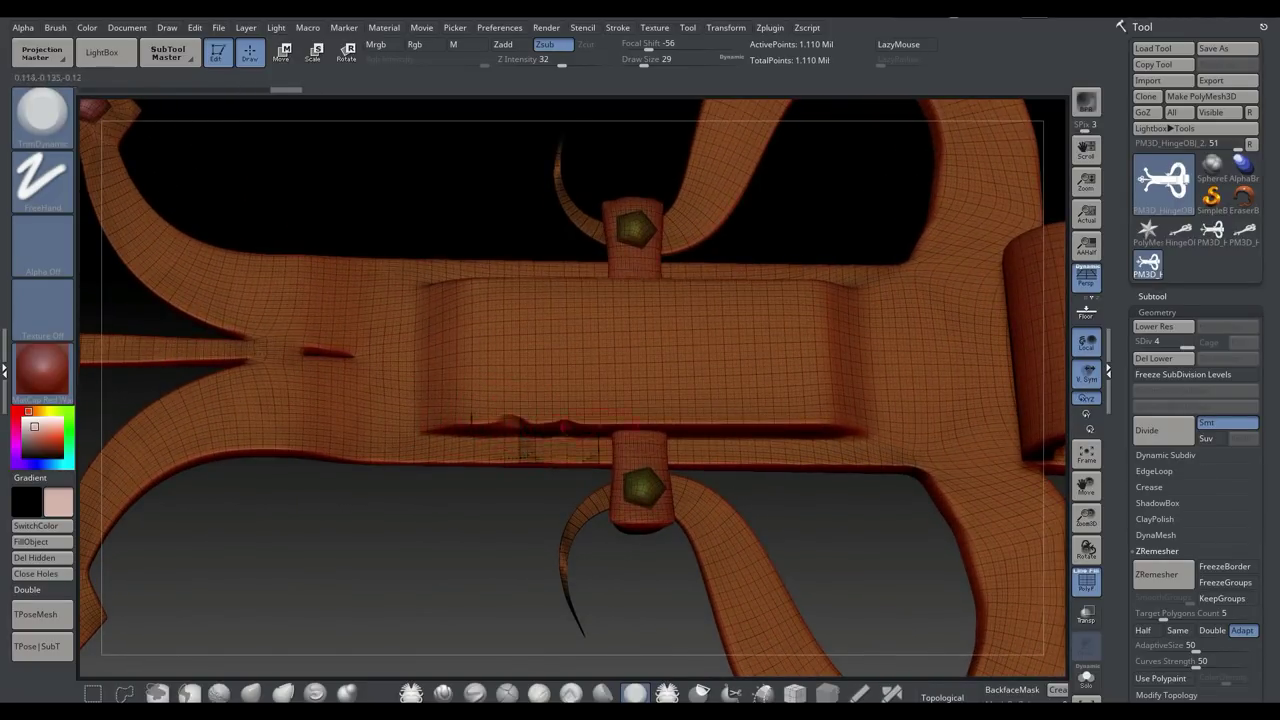
pyautogui.moveTo(677, 434); pyautogui.dragTo(752, 428)
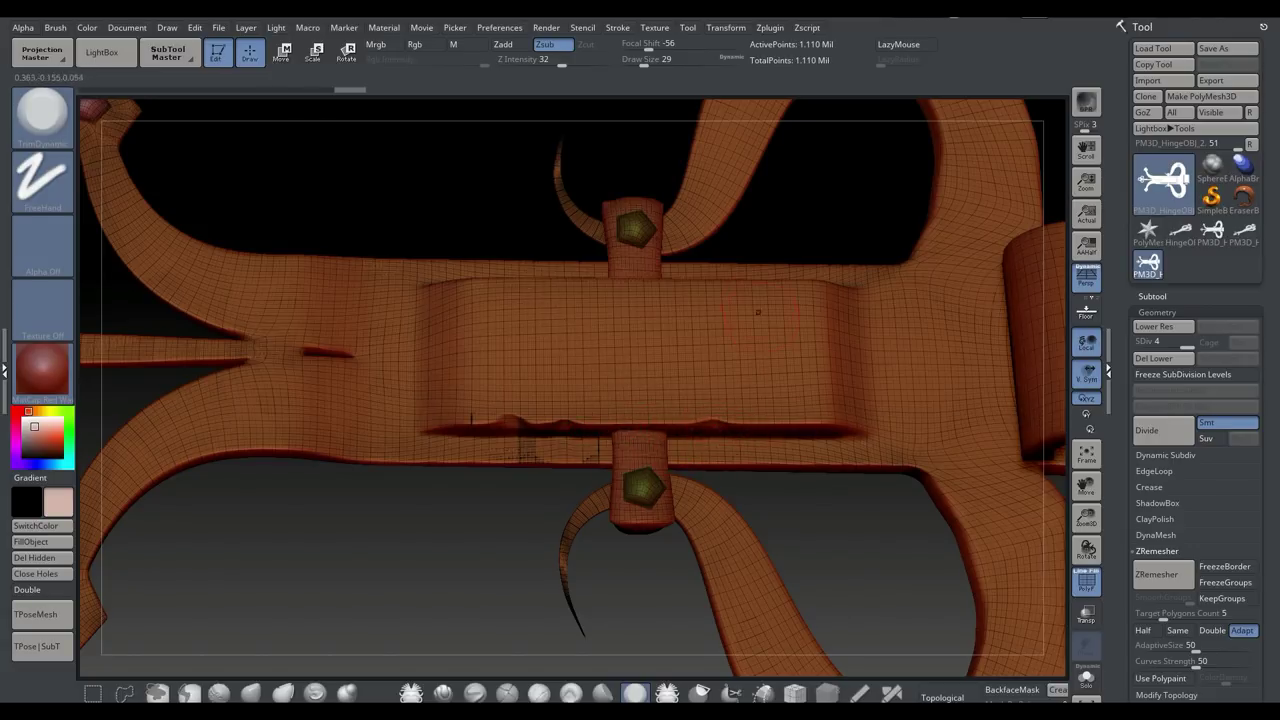
pyautogui.moveTo(755, 284); pyautogui.dragTo(600, 286)
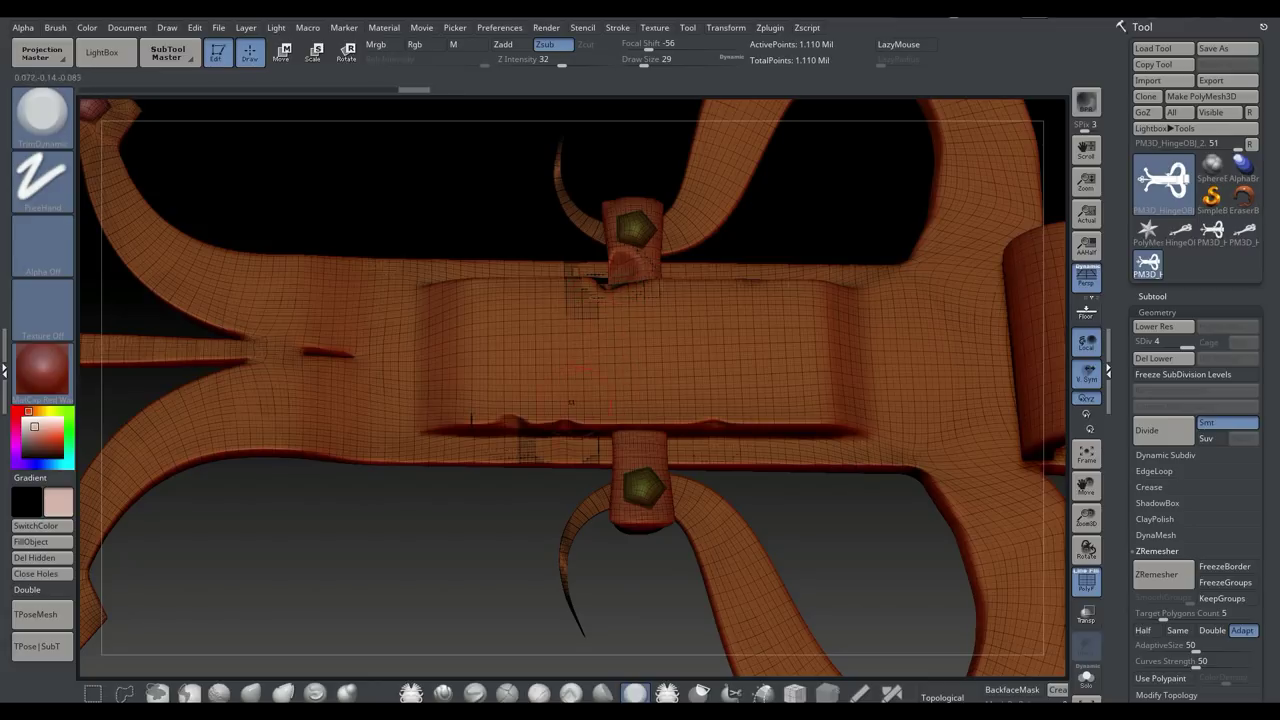
pyautogui.hotkey('ctrl', 'z')
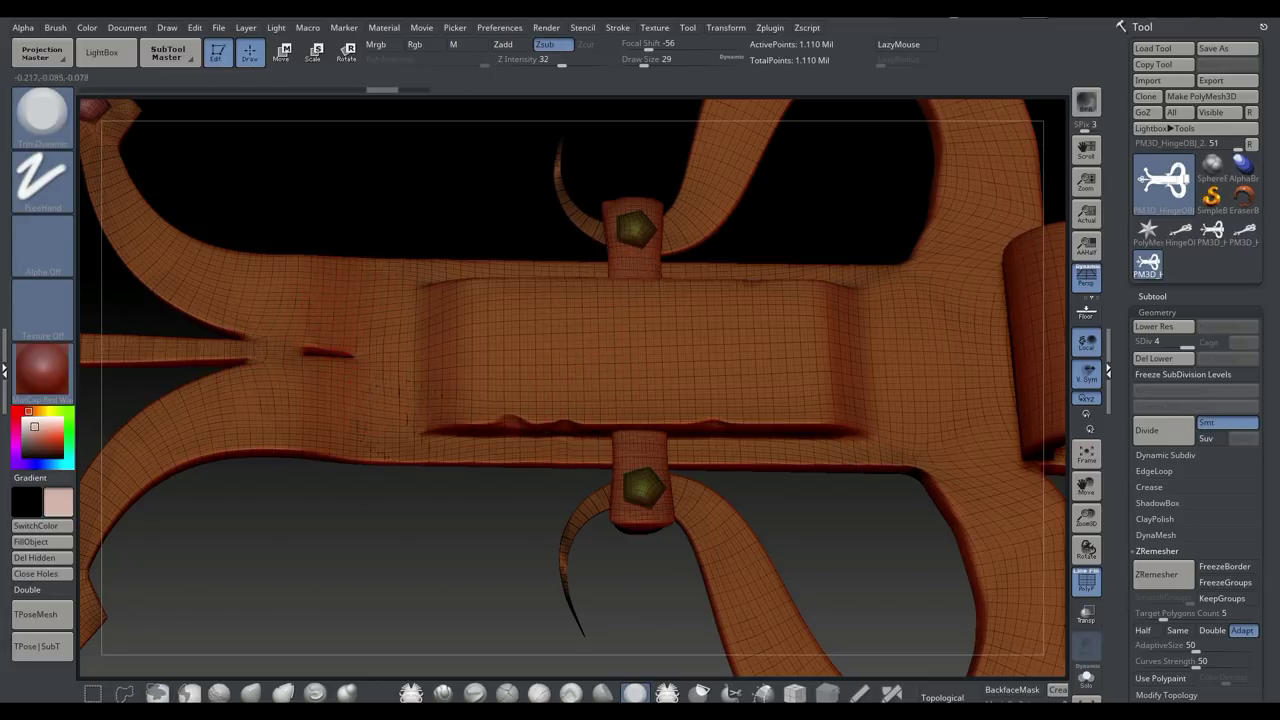
# Hide the polyframe and trim worn nicks into the strap's lower edge and the raised plate's end near the barrel
pyautogui.moveTo(382, 398); pyautogui.dragTo(447, 460)
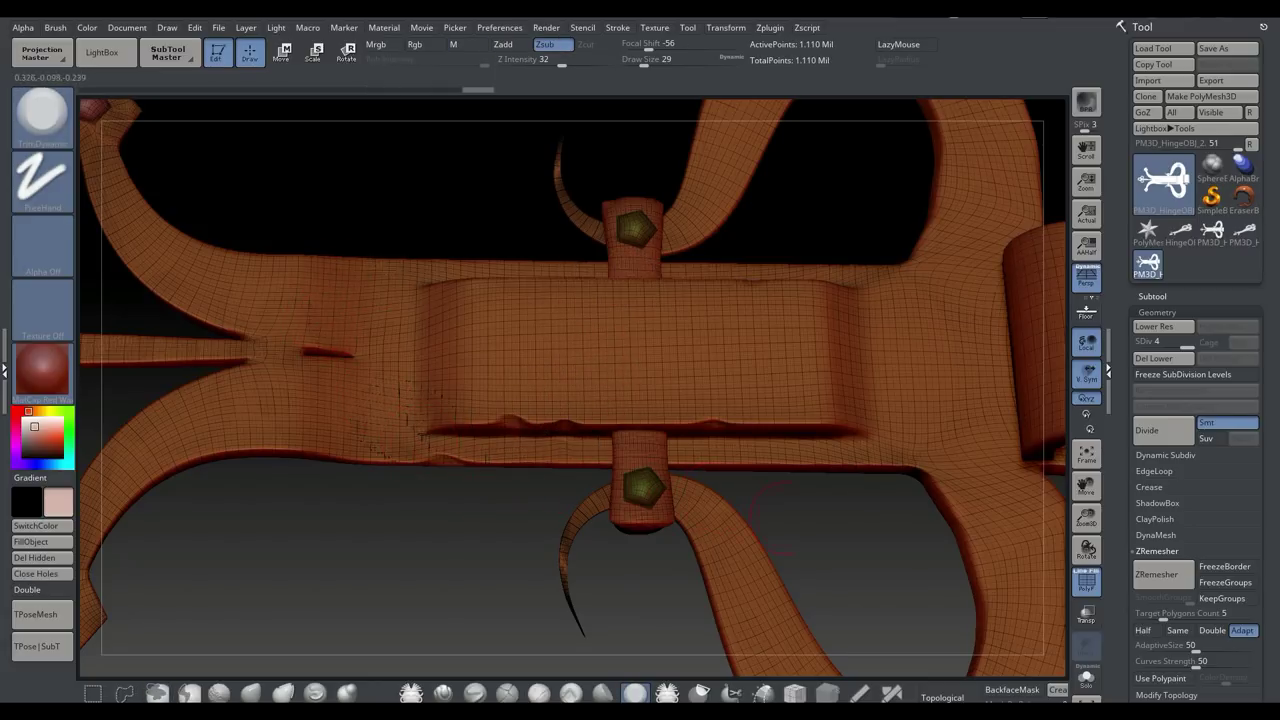
pyautogui.hotkey('shift', 'f')
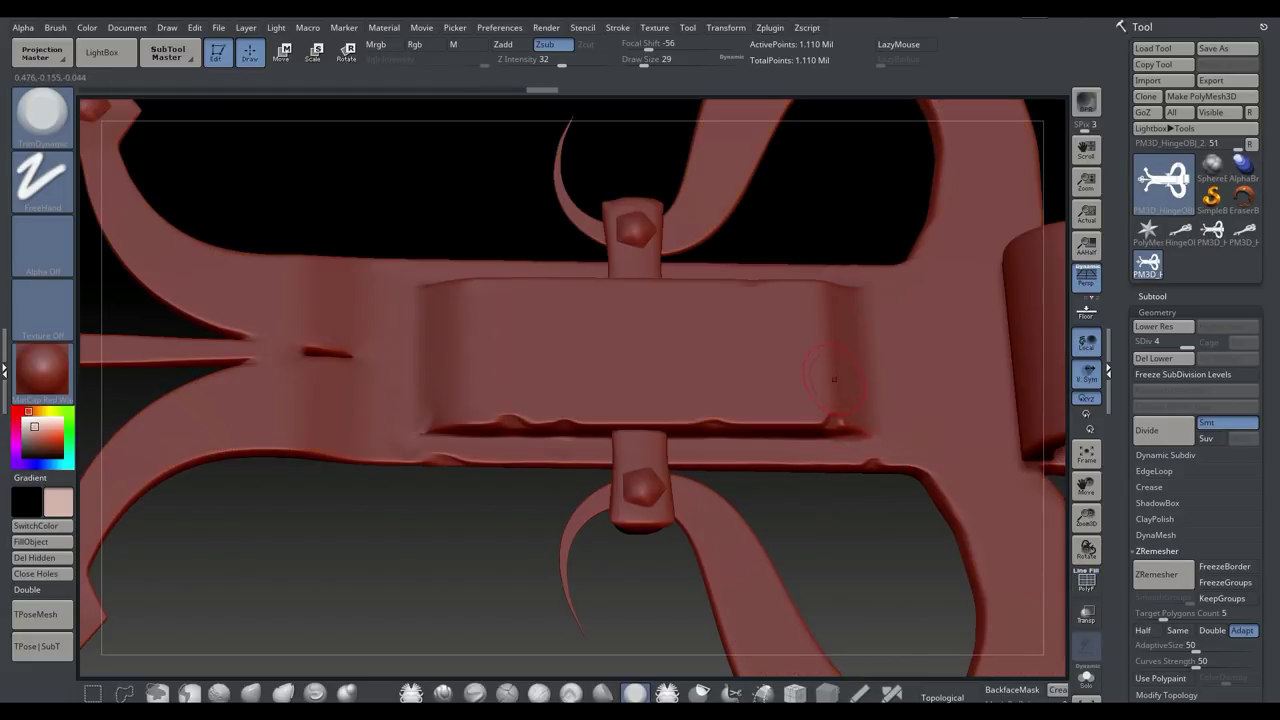
pyautogui.moveTo(832, 328); pyautogui.dragTo(840, 348)
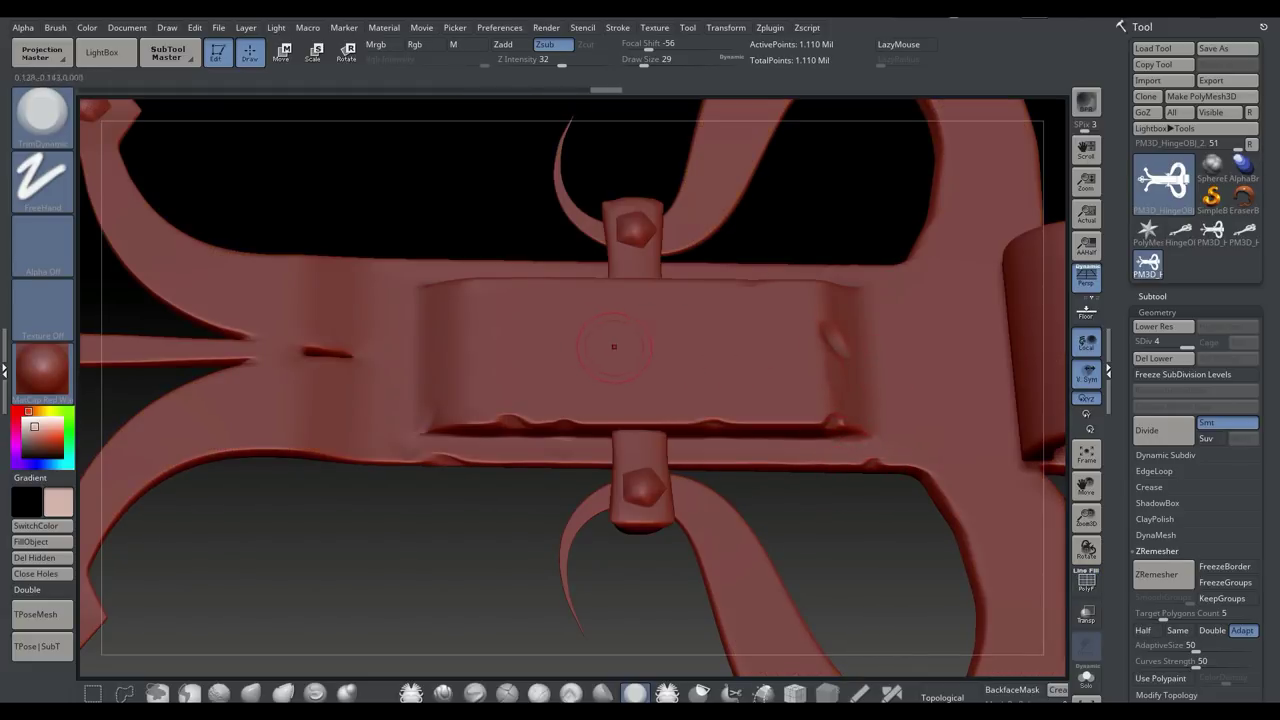
# Trim irregular nicks into the inner and outer edges of both large curved loops and the lower rim of the barrel
pyautogui.keyDown('alt'); pyautogui.moveTo(825, 514); pyautogui.dragTo(538, 312); pyautogui.keyUp('alt')
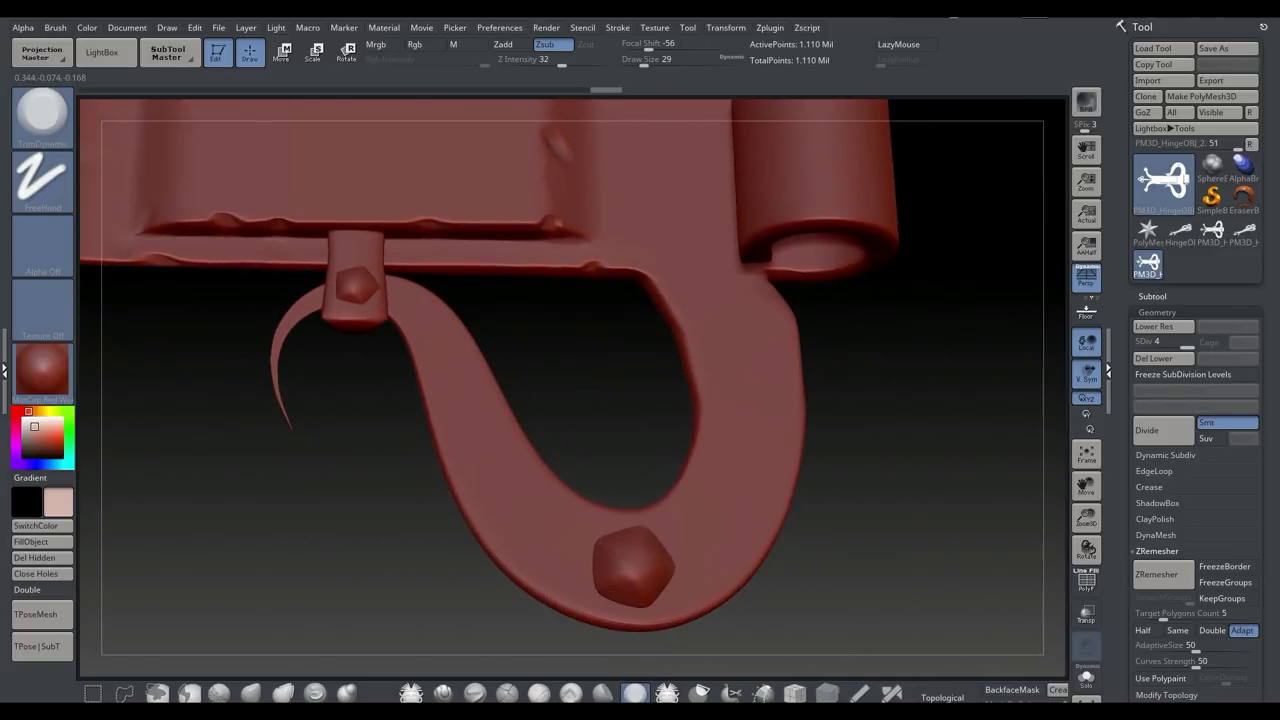
pyautogui.moveTo(704, 438); pyautogui.dragTo(694, 468)
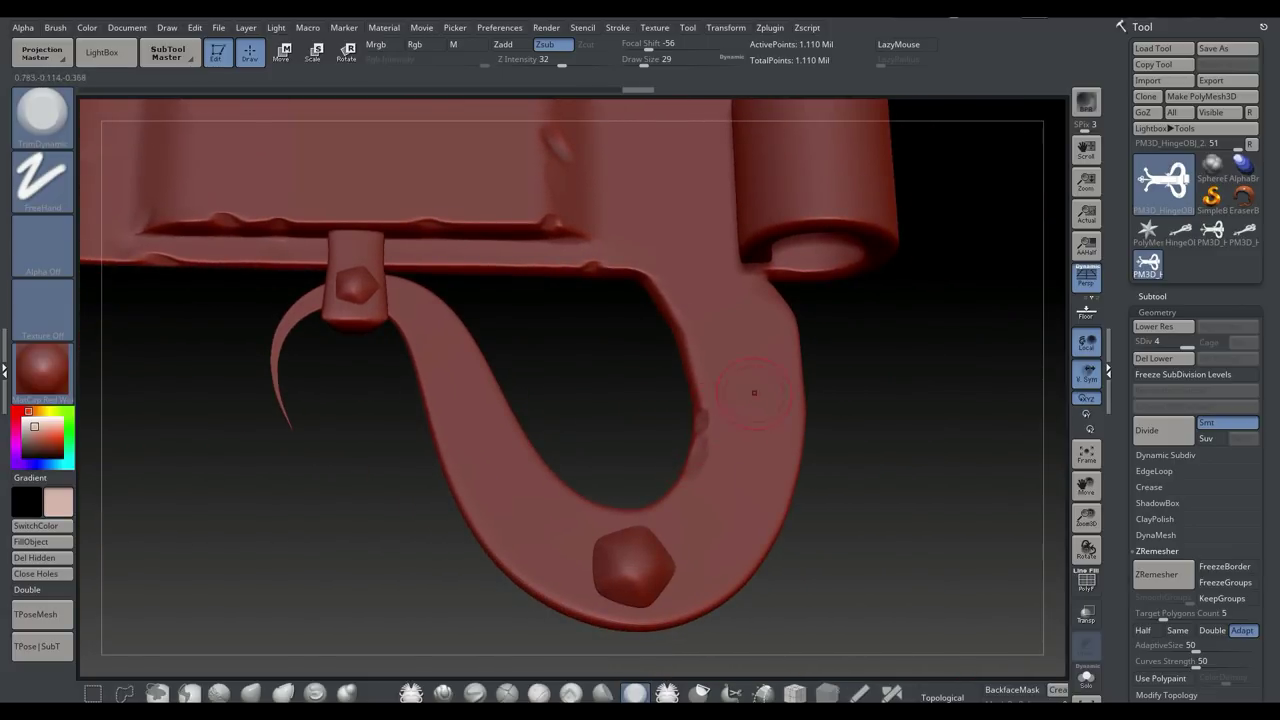
pyautogui.moveTo(793, 372)
pyautogui.mouseDown()
pyautogui.moveTo(806, 334)
pyautogui.moveTo(800, 346)
pyautogui.mouseUp()
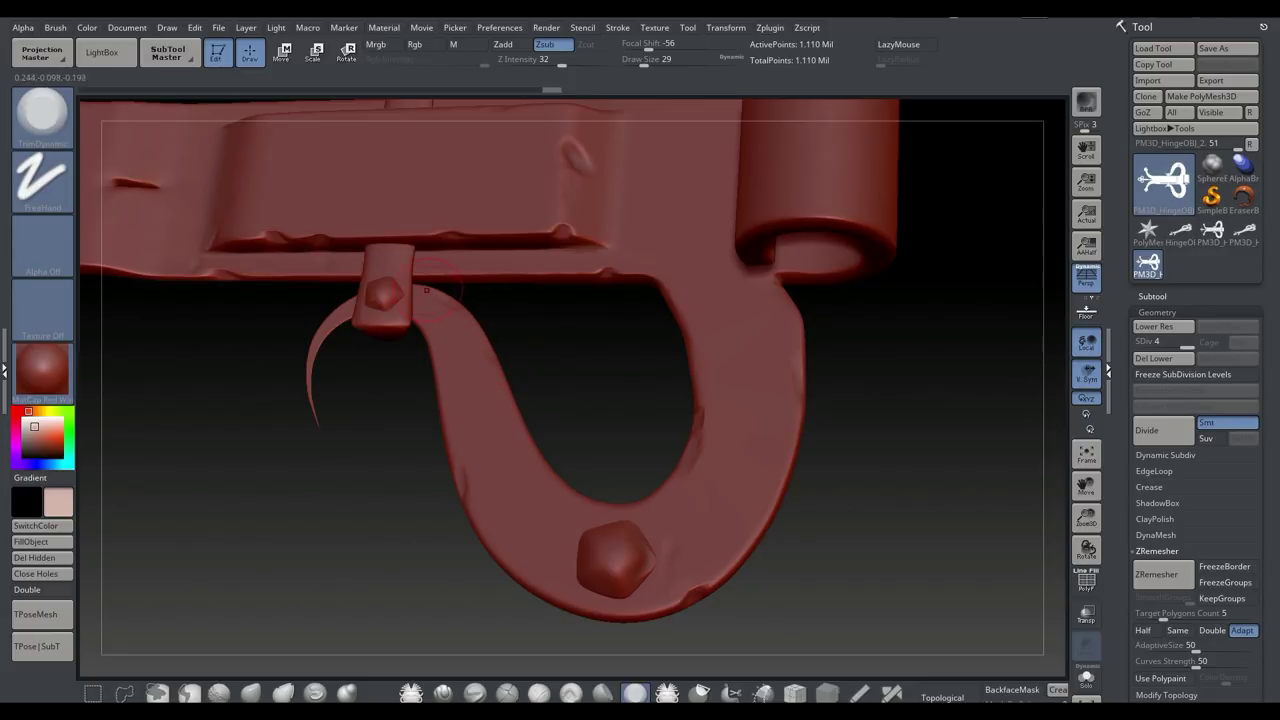
pyautogui.moveTo(845, 388); pyautogui.dragTo(830, 510)
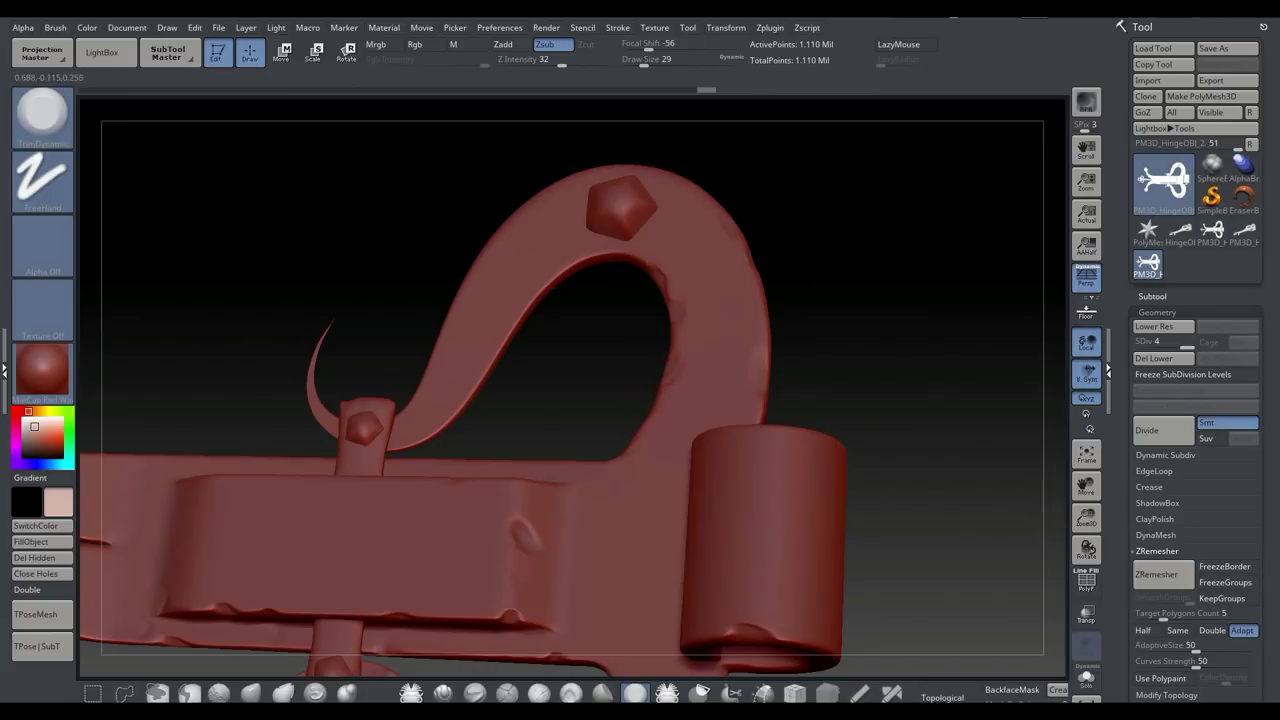
pyautogui.keyDown('alt'); pyautogui.moveTo(403, 422); pyautogui.dragTo(582, 496); pyautogui.keyUp('alt')
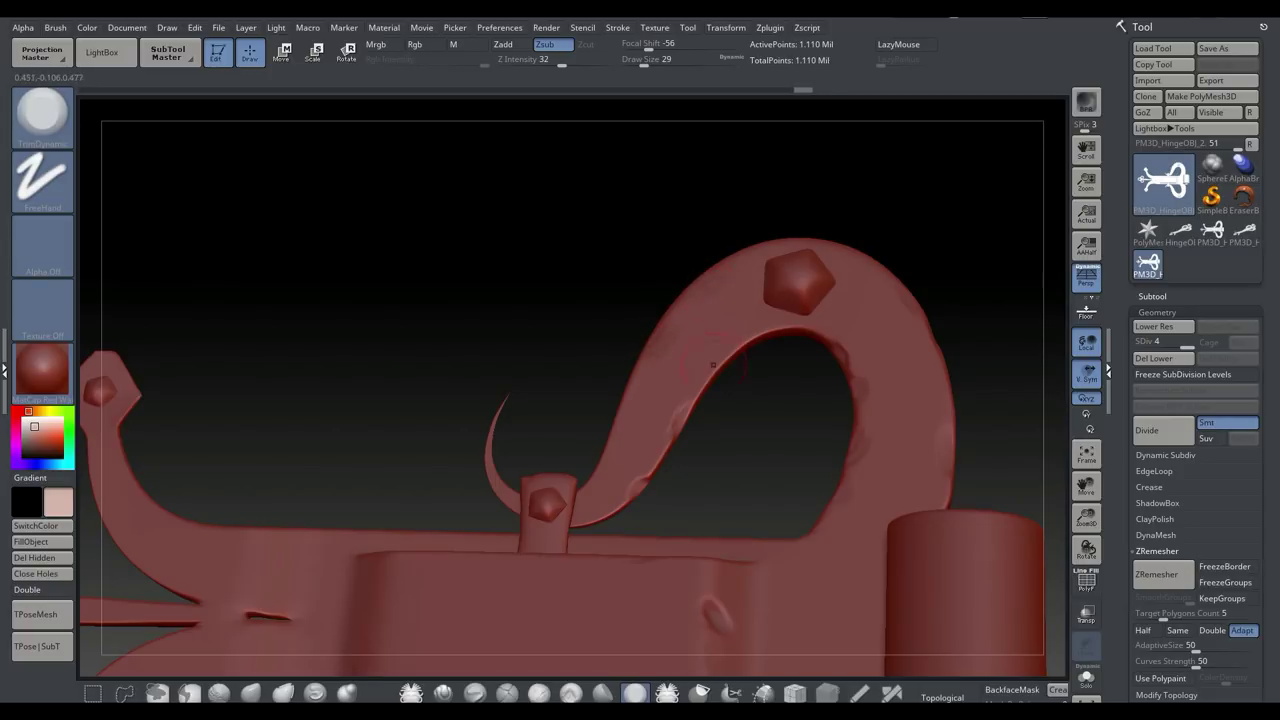
# Chip the edges of the upper arm at the hinge's forked end, undoing the flattening of its rivet
pyautogui.keyDown('alt'); pyautogui.moveTo(420, 410); pyautogui.dragTo(610, 247); pyautogui.keyUp('alt')
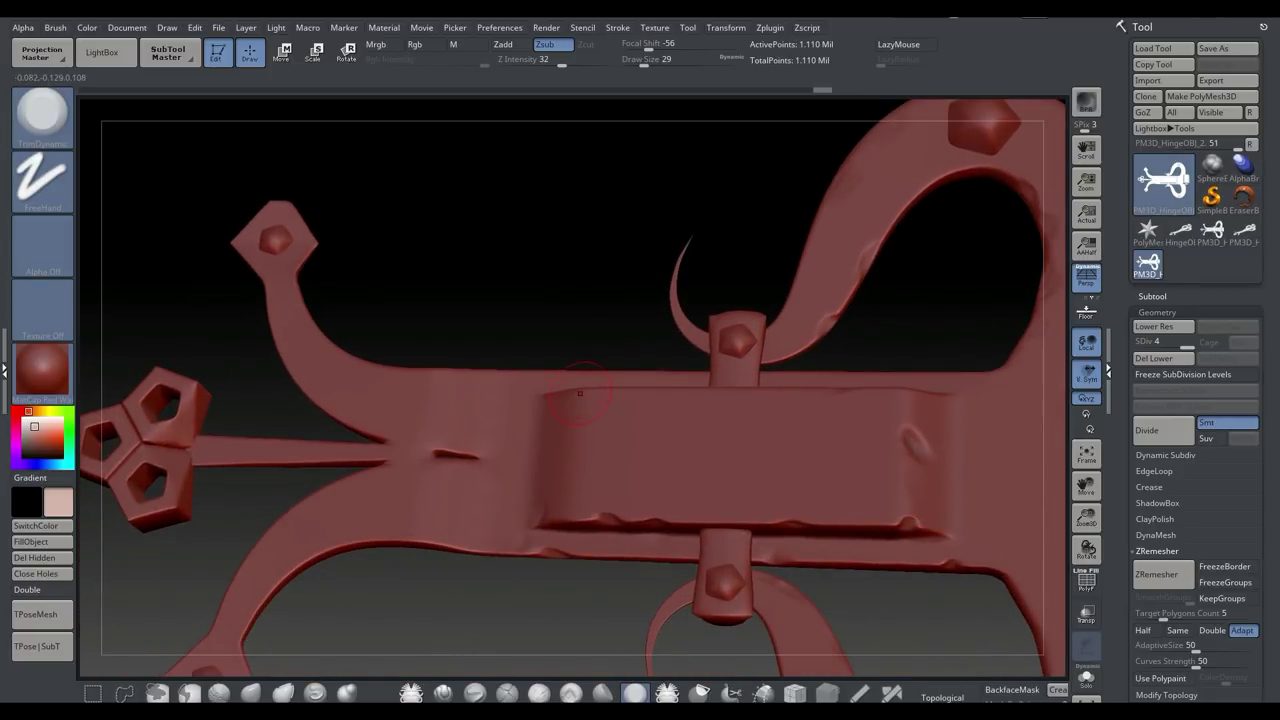
pyautogui.keyDown('alt'); pyautogui.moveTo(551, 294); pyautogui.dragTo(587, 362); pyautogui.keyUp('alt')
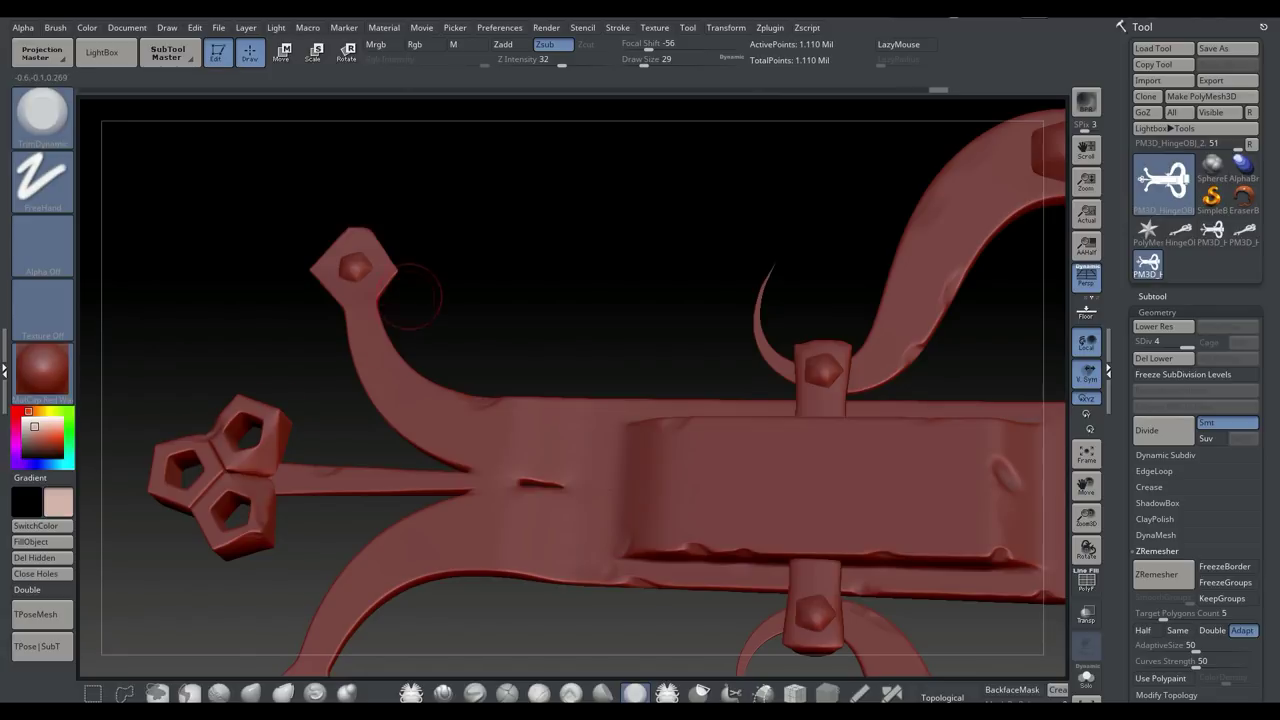
pyautogui.moveTo(349, 262); pyautogui.dragTo(360, 274)
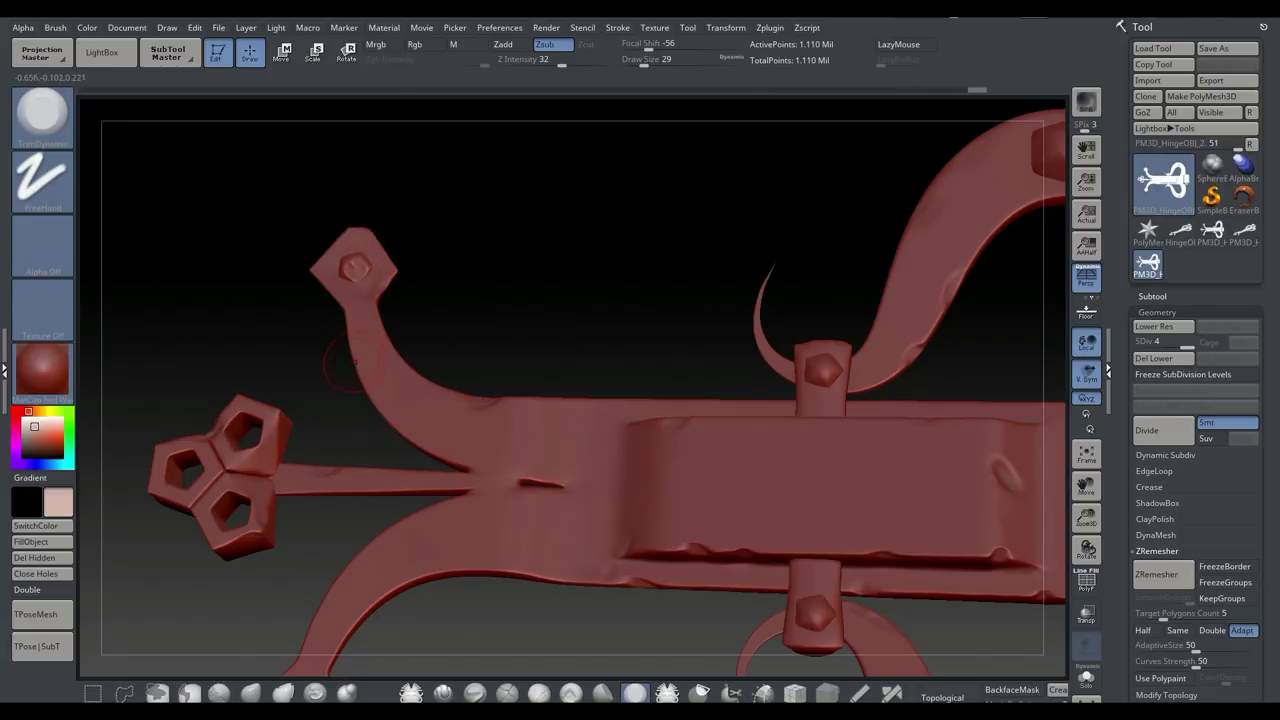
pyautogui.moveTo(355, 352); pyautogui.dragTo(362, 377)
pyautogui.hotkey('ctrl', 'z')
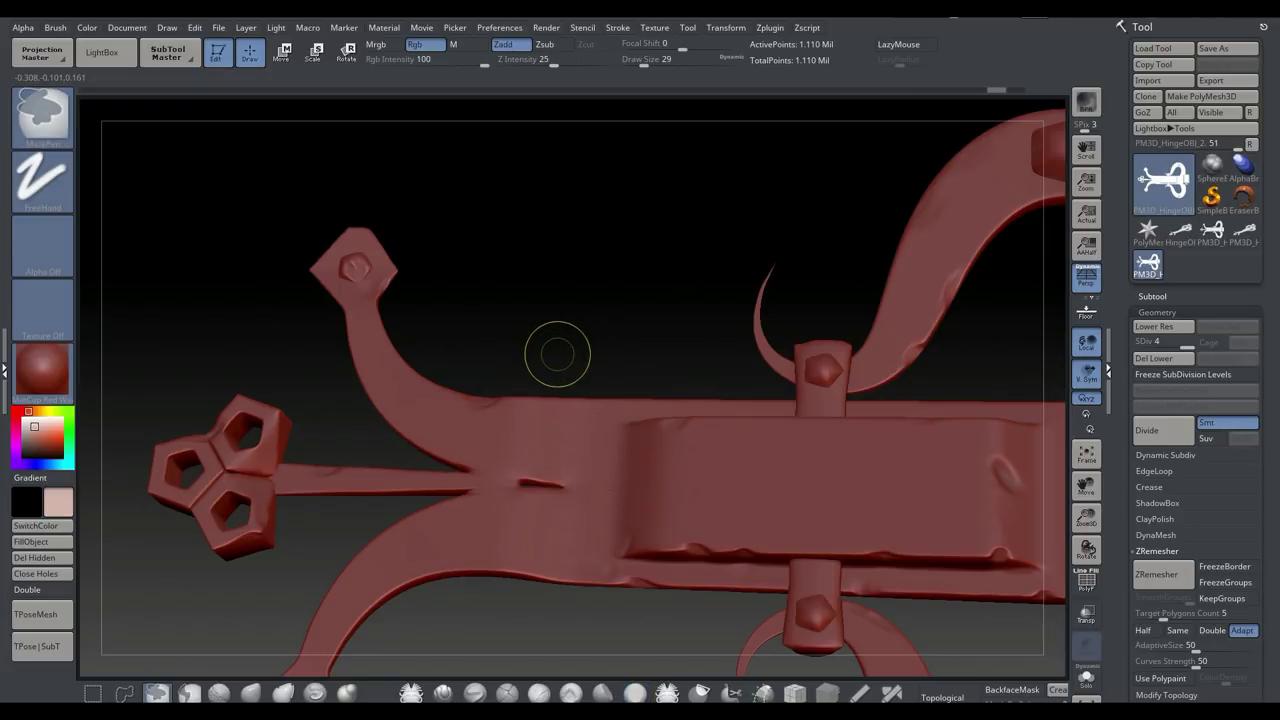
pyautogui.hotkey('ctrl', 'z')
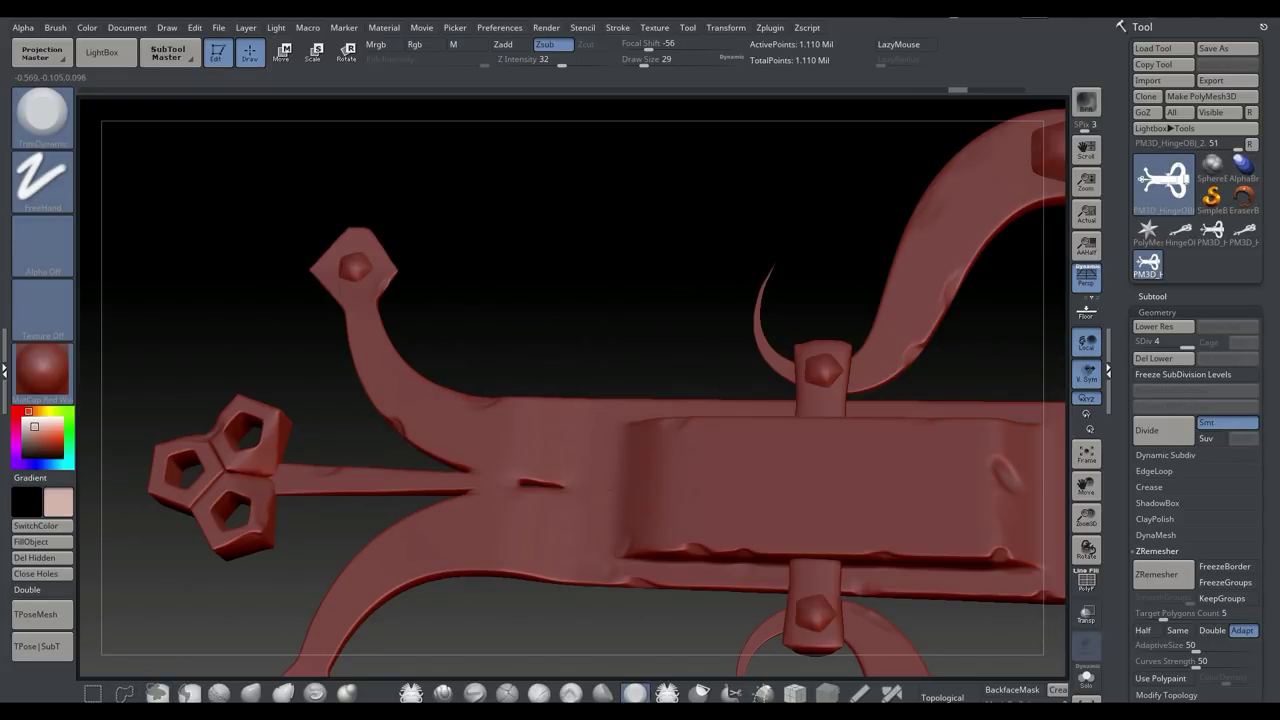
# Wear down the edges of the lower forked arm and the point where it joins the strap
pyautogui.moveTo(605, 316); pyautogui.dragTo(413, 431)
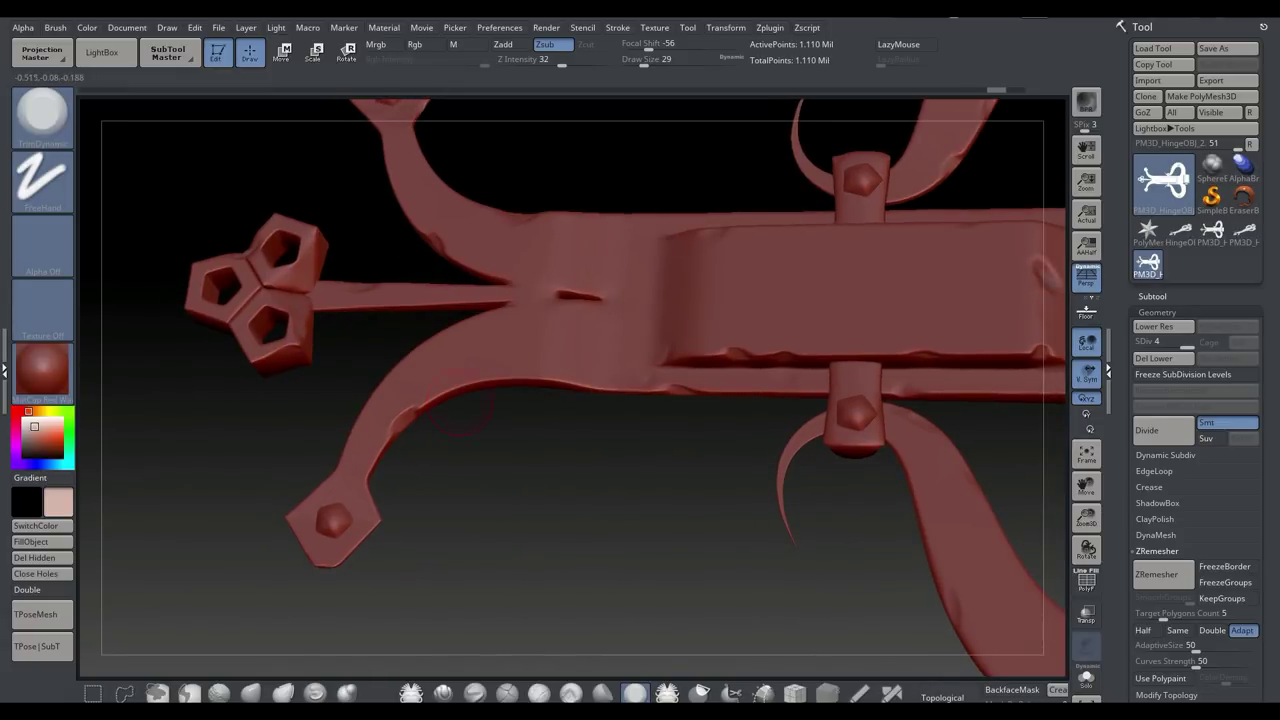
pyautogui.moveTo(487, 317); pyautogui.dragTo(500, 310)
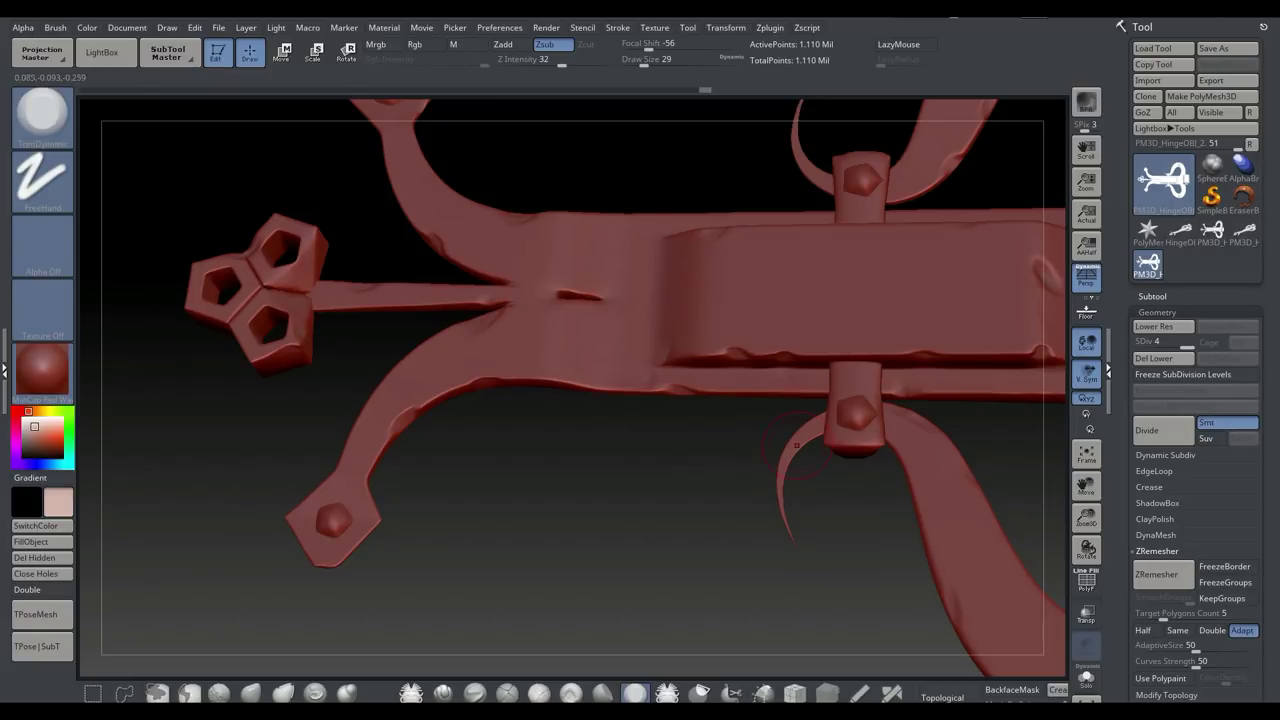
pyautogui.moveTo(797, 445)
pyautogui.mouseDown()
pyautogui.moveTo(622, 503)
pyautogui.moveTo(624, 522)
pyautogui.moveTo(610, 412)
pyautogui.mouseUp()
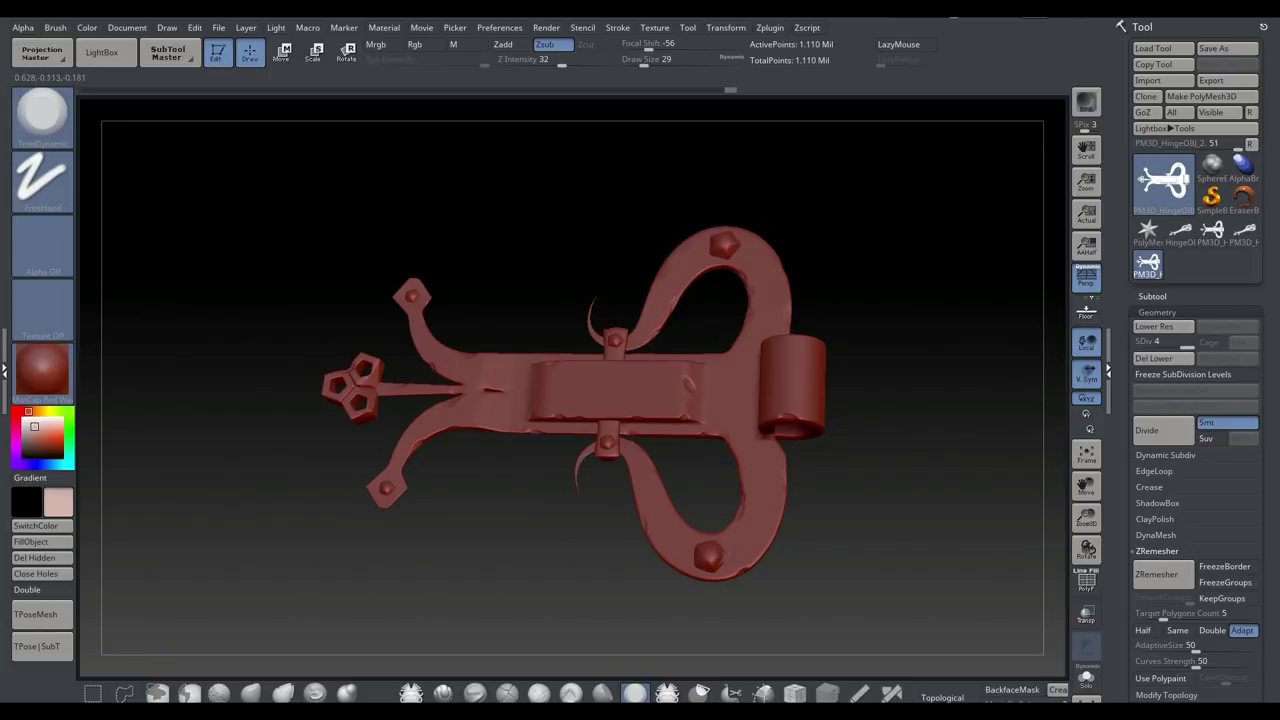
# Trim shallow dents into the raised plate's face and the strap beside the barrel, and chip the lower loop's outer edge
pyautogui.hotkey('ctrl', 'shift', 'z')
pyautogui.hotkey('ctrl', 'shift', 'z')
pyautogui.hotkey('ctrl', 'shift', 'z')
pyautogui.hotkey('ctrl', 'shift', 'z')
pyautogui.hotkey('ctrl', 'shift', 'z')
pyautogui.hotkey('ctrl', 'shift', 'z')
pyautogui.hotkey('ctrl', 'shift', 'z')
pyautogui.hotkey('ctrl', 'shift', 'z')
pyautogui.hotkey('ctrl', 'shift', 'z')
pyautogui.hotkey('ctrl', 'shift', 'z')
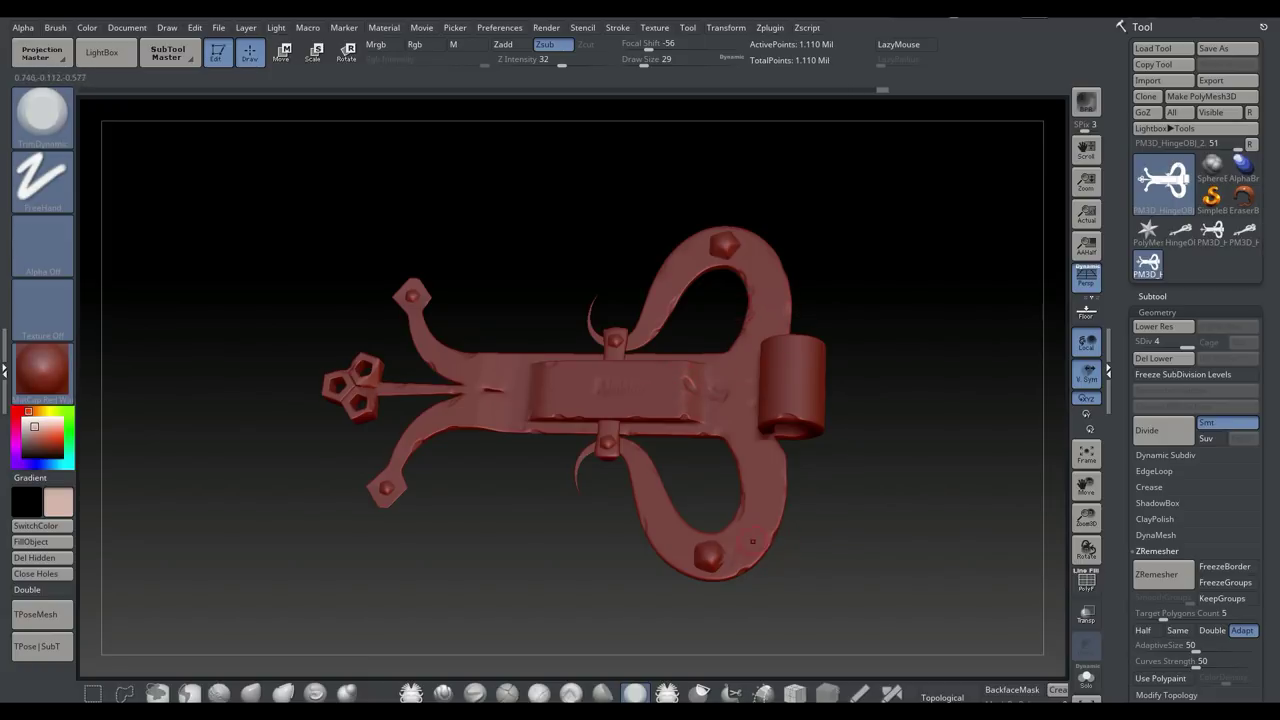
pyautogui.hotkey('ctrl', 'shift', 'z')
pyautogui.keyDown('alt'); pyautogui.moveTo(490, 537); pyautogui.dragTo(462, 510); pyautogui.keyUp('alt')
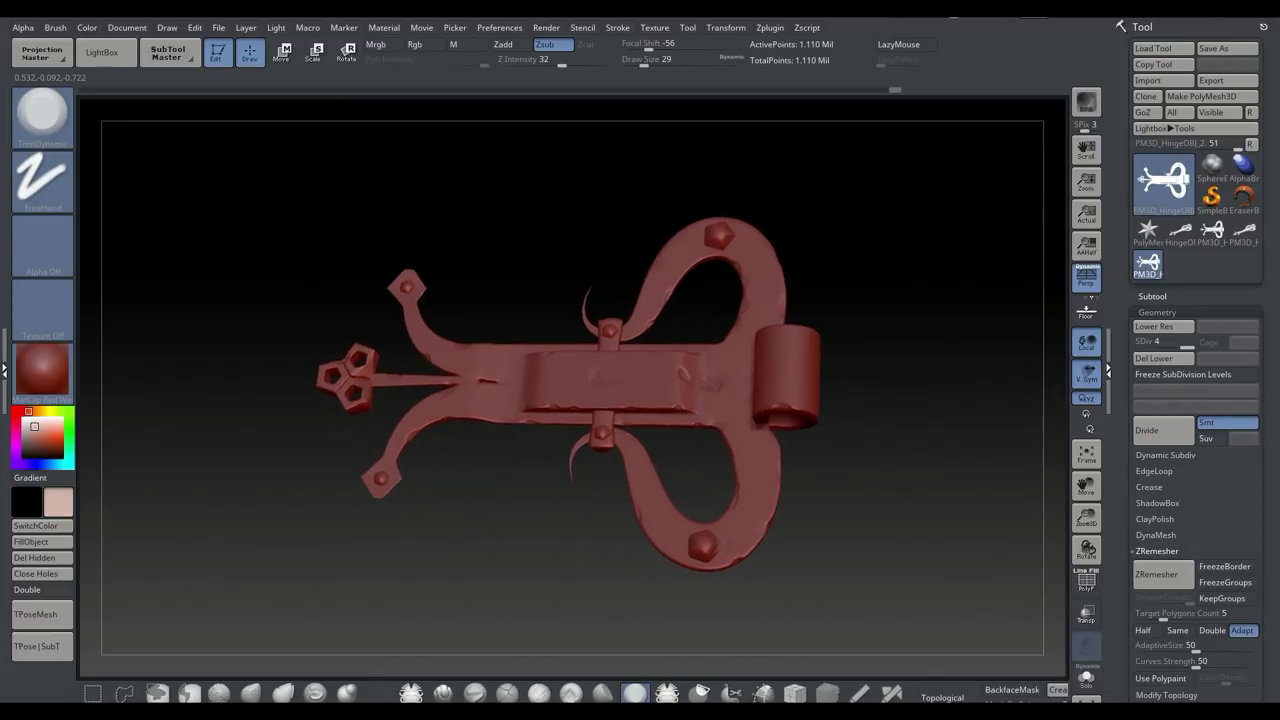
pyautogui.moveTo(516, 559)
pyautogui.mouseDown()
pyautogui.moveTo(610, 572)
pyautogui.moveTo(508, 582)
pyautogui.moveTo(545, 592)
pyautogui.moveTo(548, 566)
pyautogui.moveTo(532, 572)
pyautogui.mouseUp()
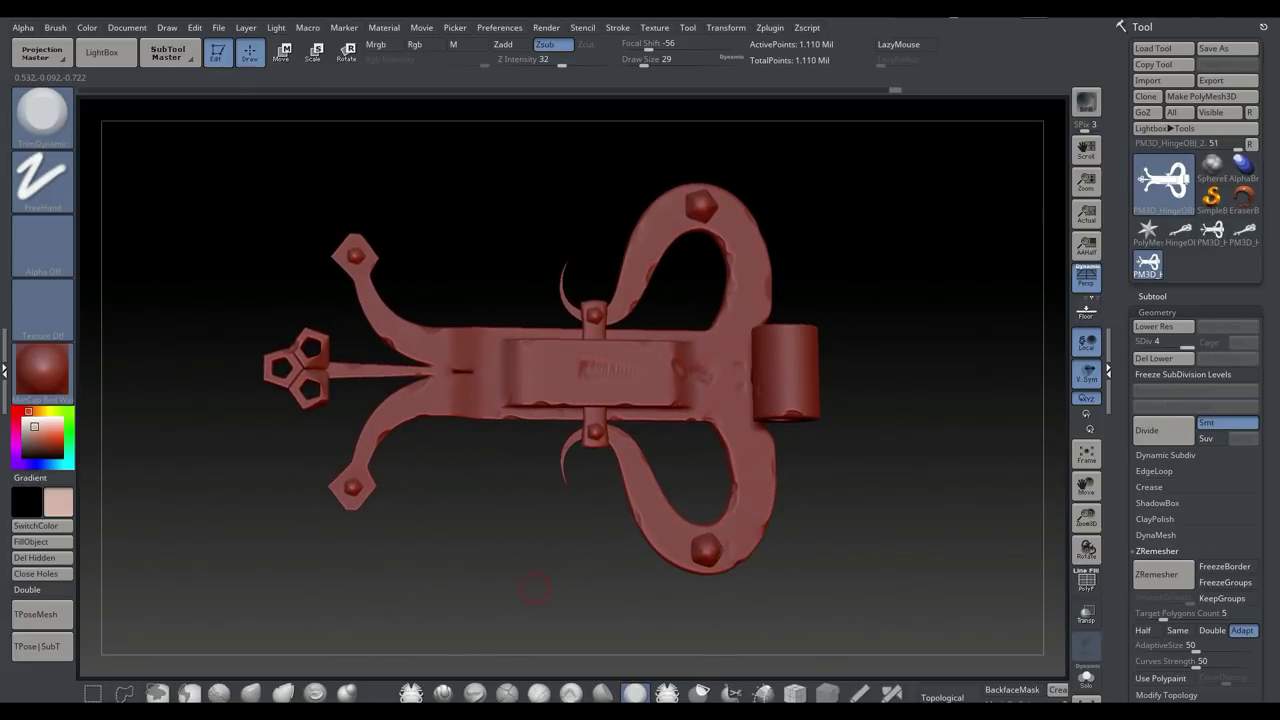